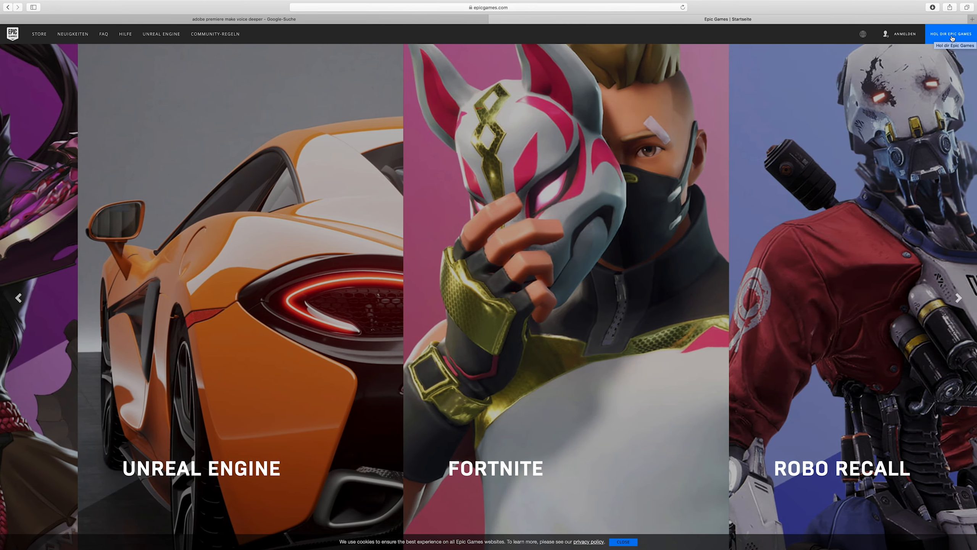
Switch from the full-screen browser to the Epic Games Launcher and launch Unreal Engine 4.23.1 from the installed engine versions
mouse_move(82, 3)
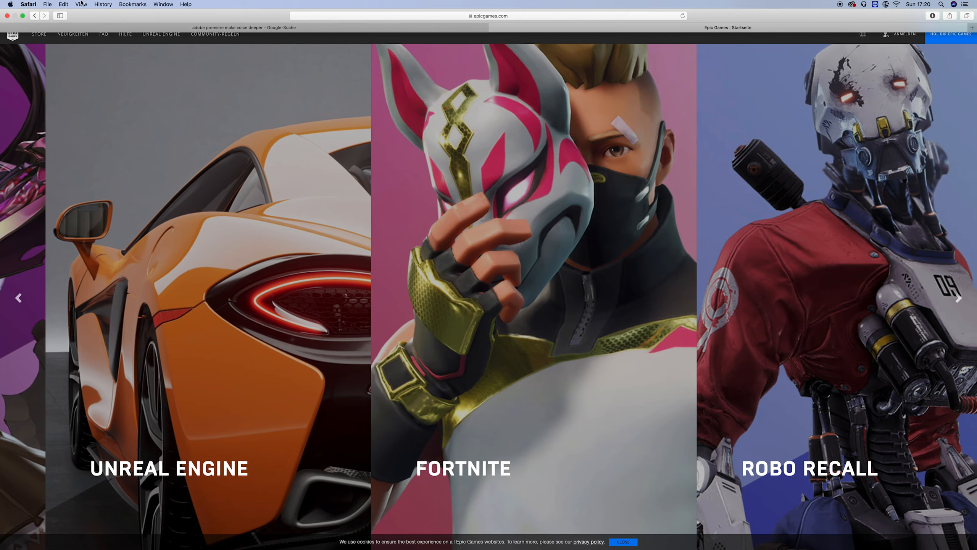
click(23, 16)
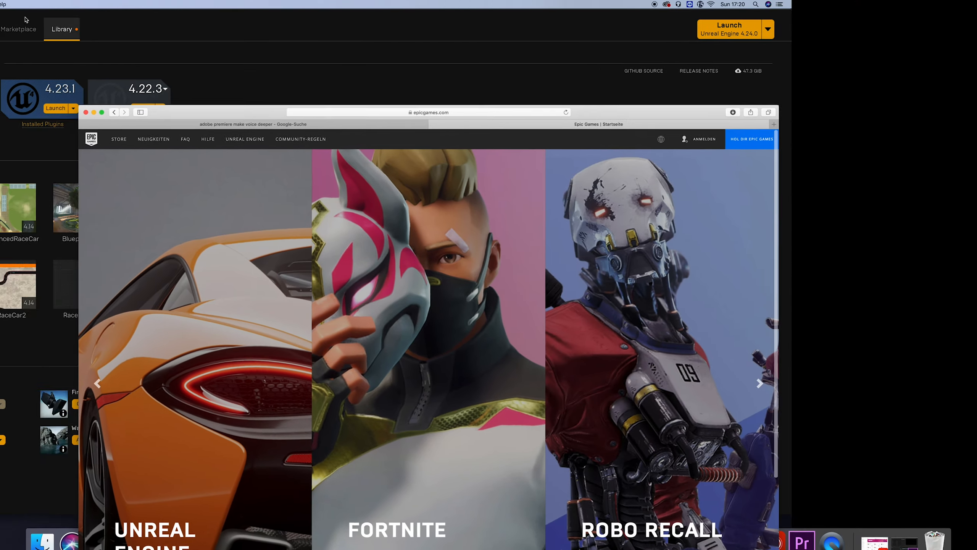
click(378, 72)
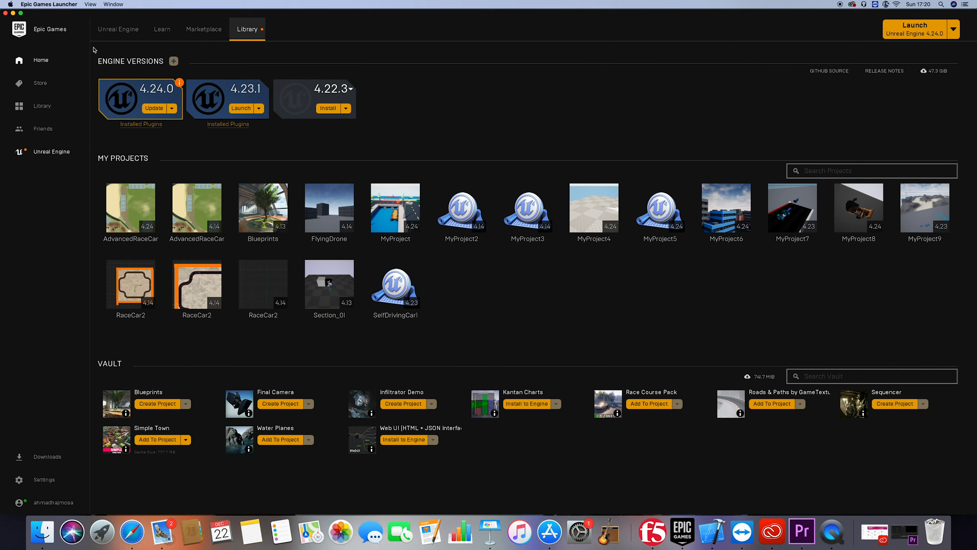
click(51, 66)
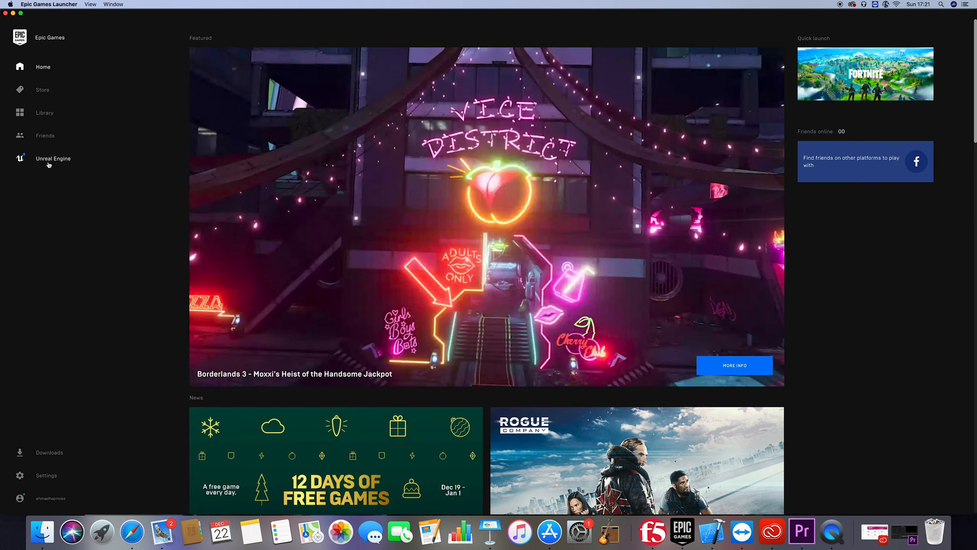
click(48, 163)
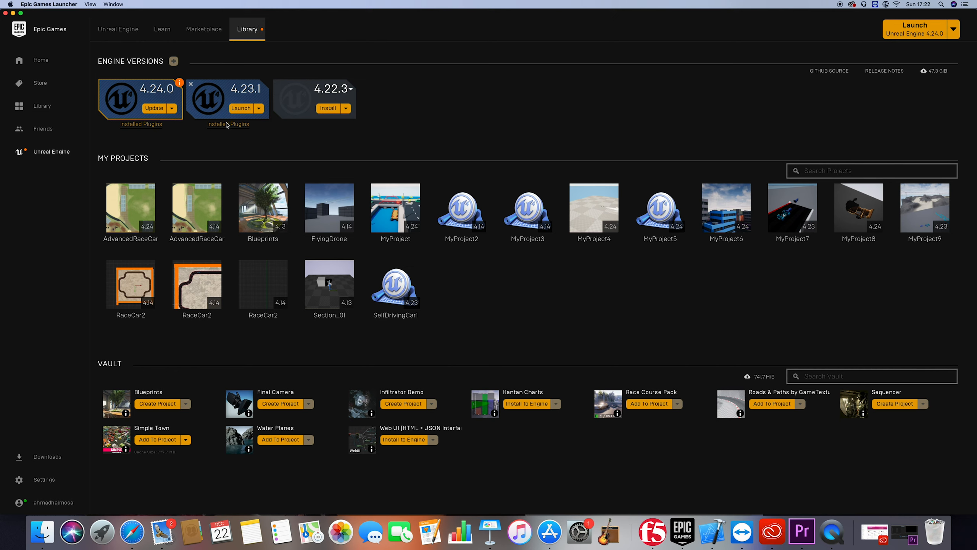
click(243, 112)
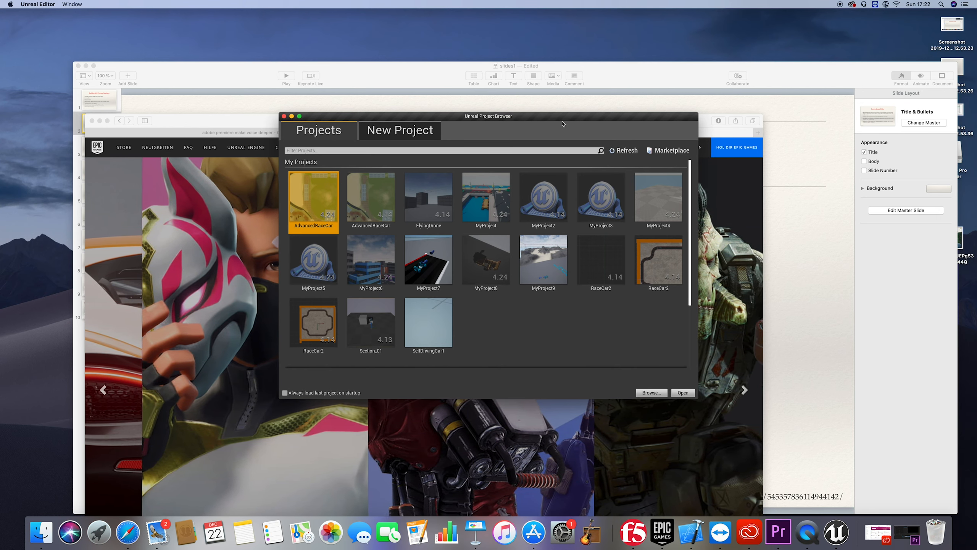
Set up a new C++ project based on the Vehicle Advanced template
click(371, 139)
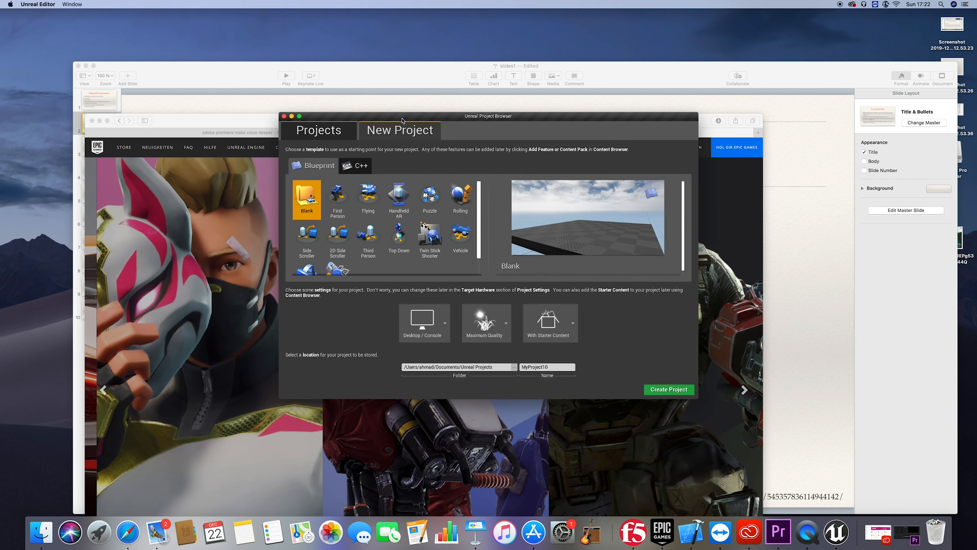
drag(401, 119, 383, 150)
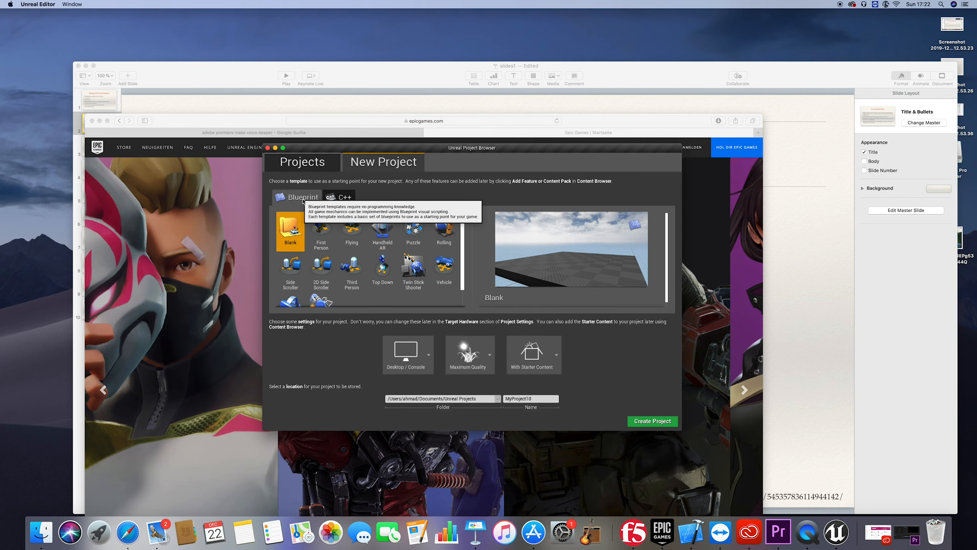
click(348, 202)
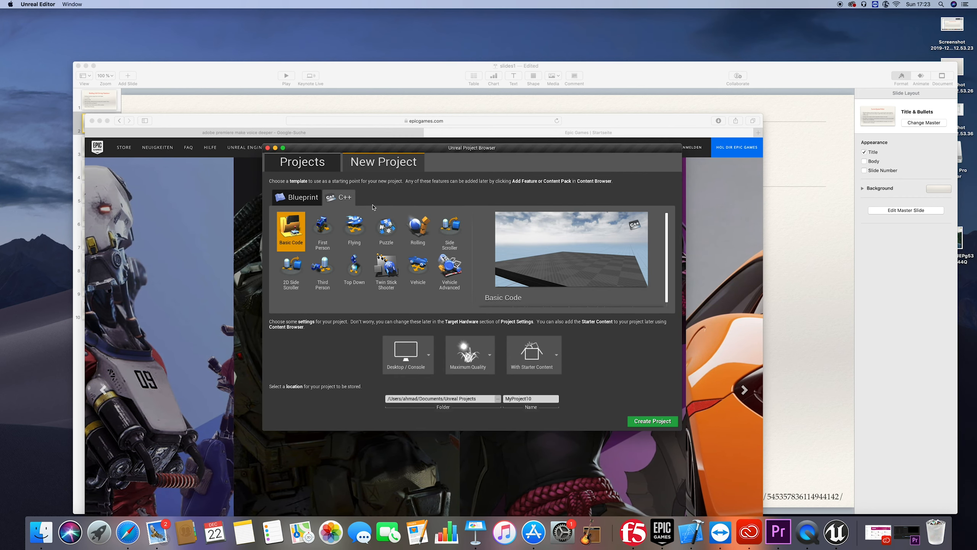
click(452, 274)
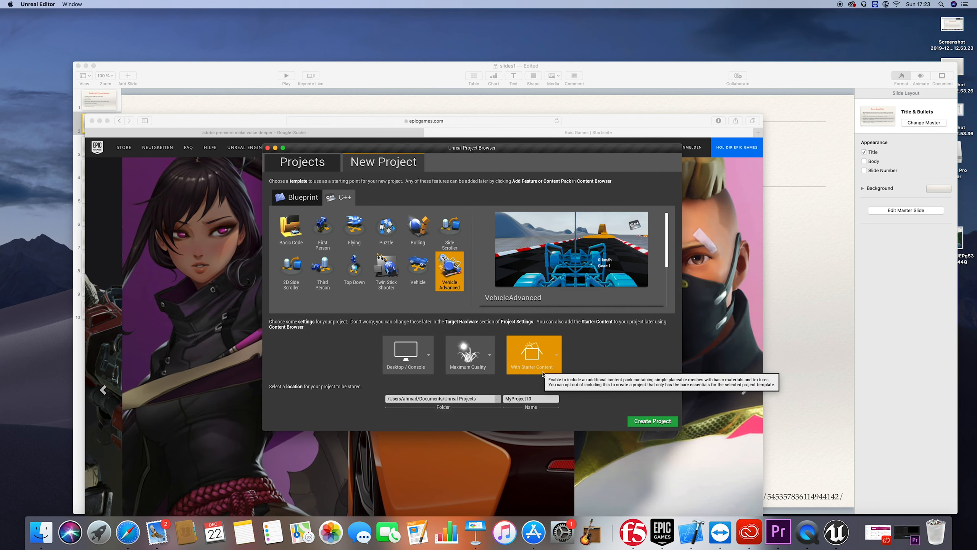
Name the project SelfDrivingSimulator and create it in the default folder with the default settings
double_click(512, 398)
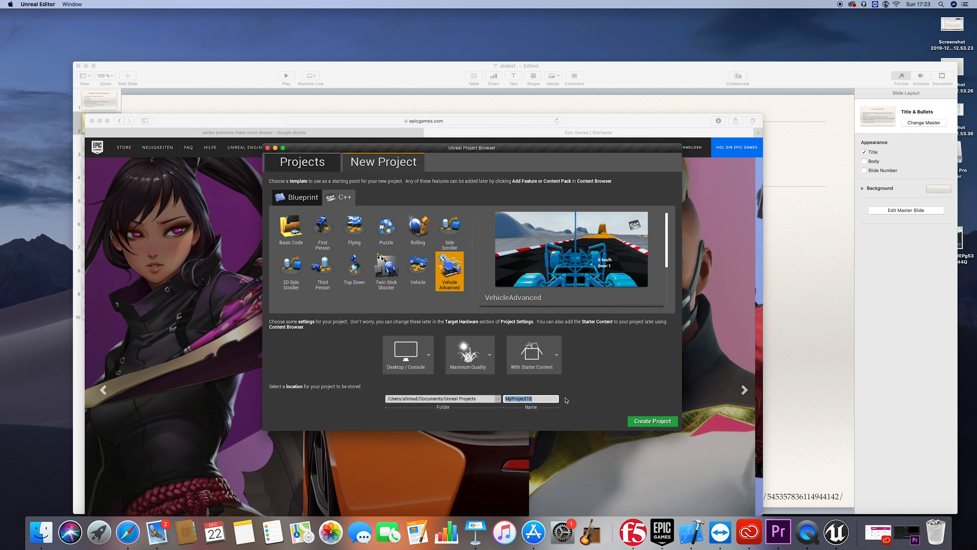
text(Self)
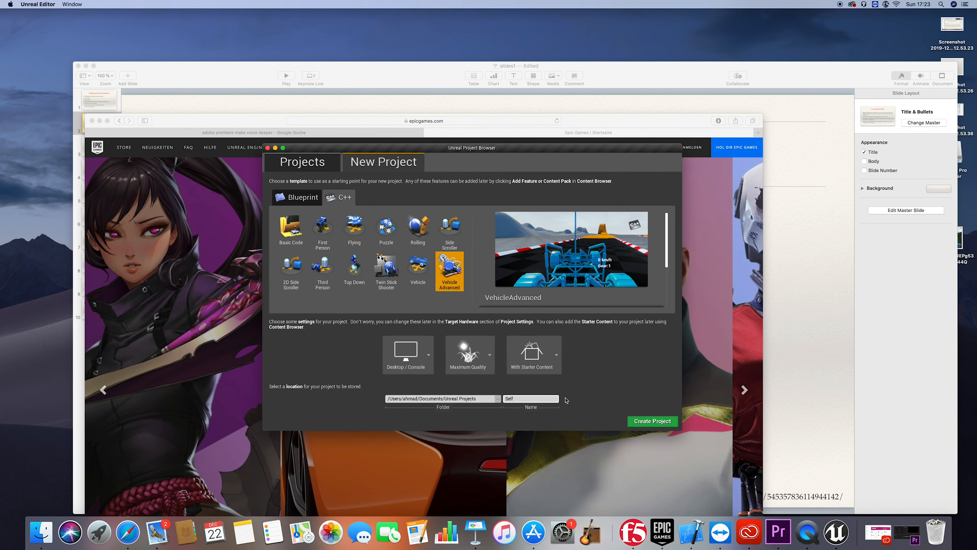
text(Drivin)
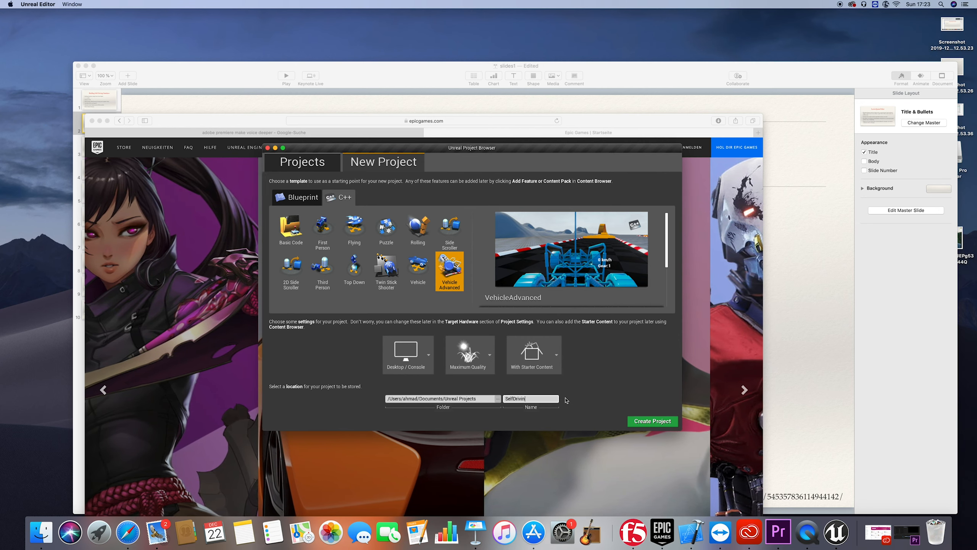
text(gSim)
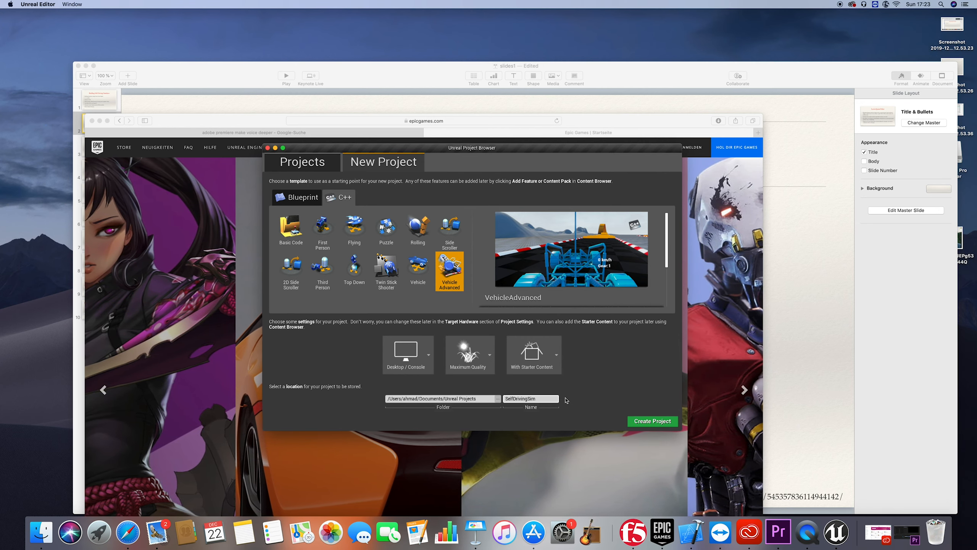
text(ulator1)
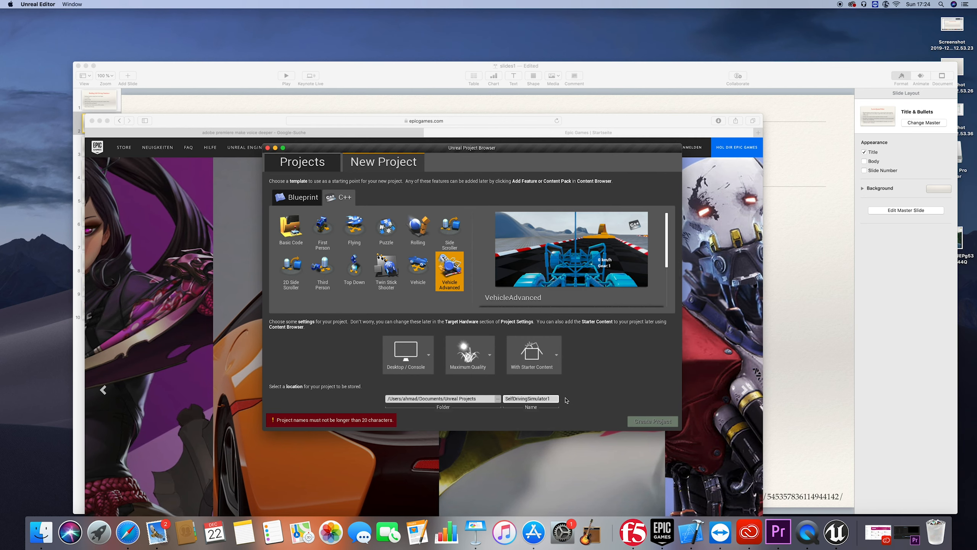
key(BackSpace)
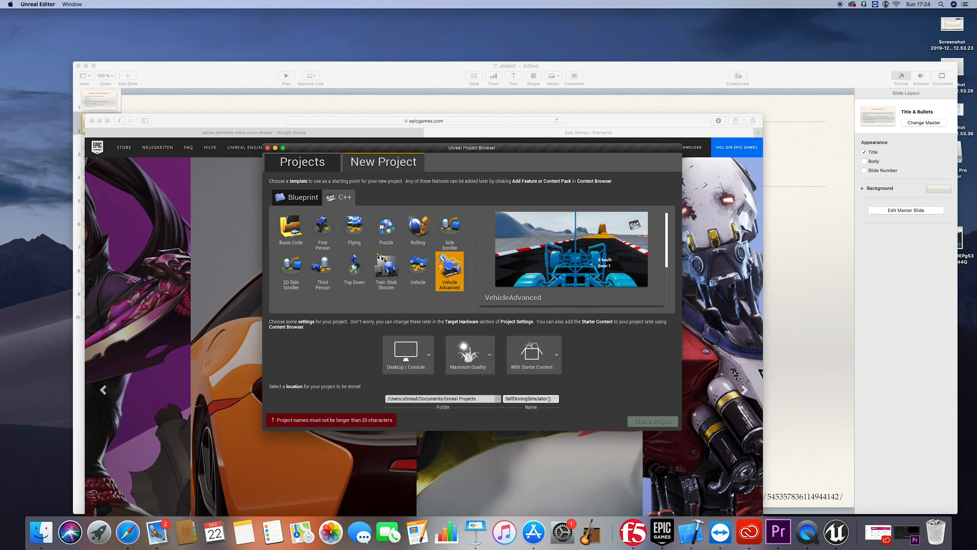
key(BackSpace)
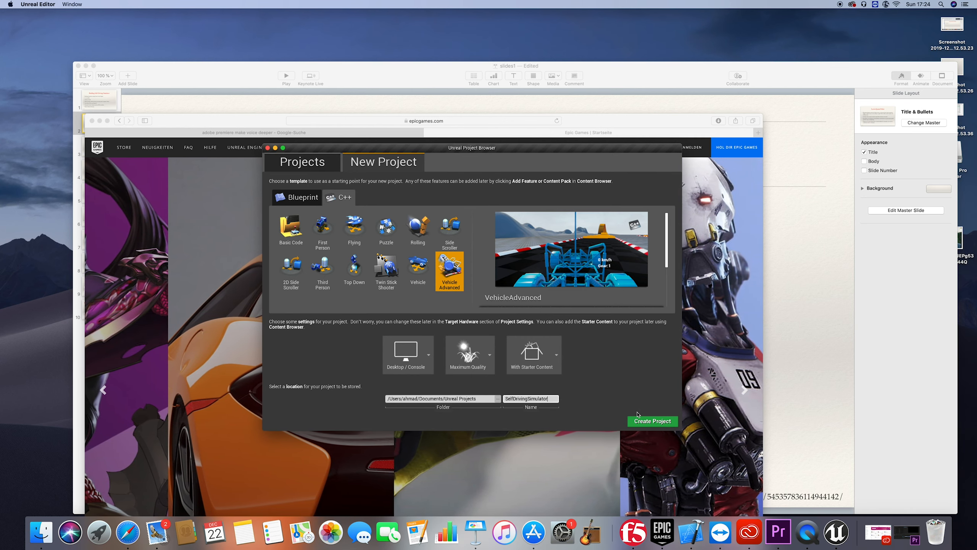
click(648, 421)
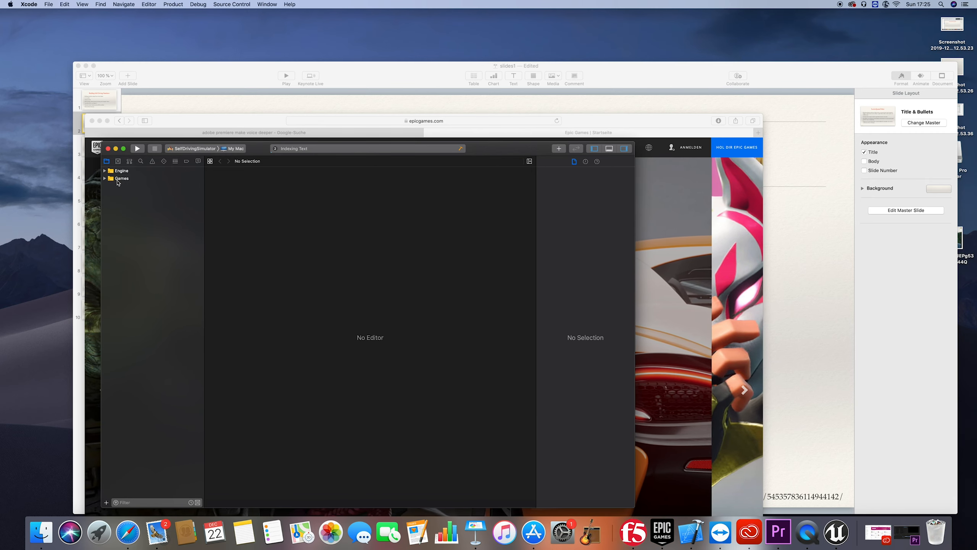
Move the Xcode window off the level viewport and bring the Unreal Editor to the front
drag(261, 153, 377, 116)
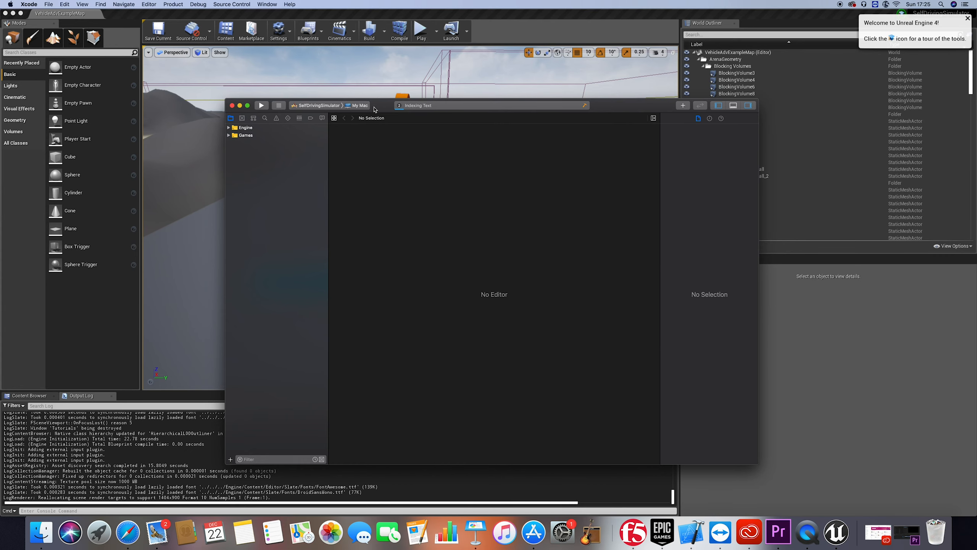
drag(375, 109, 372, 113)
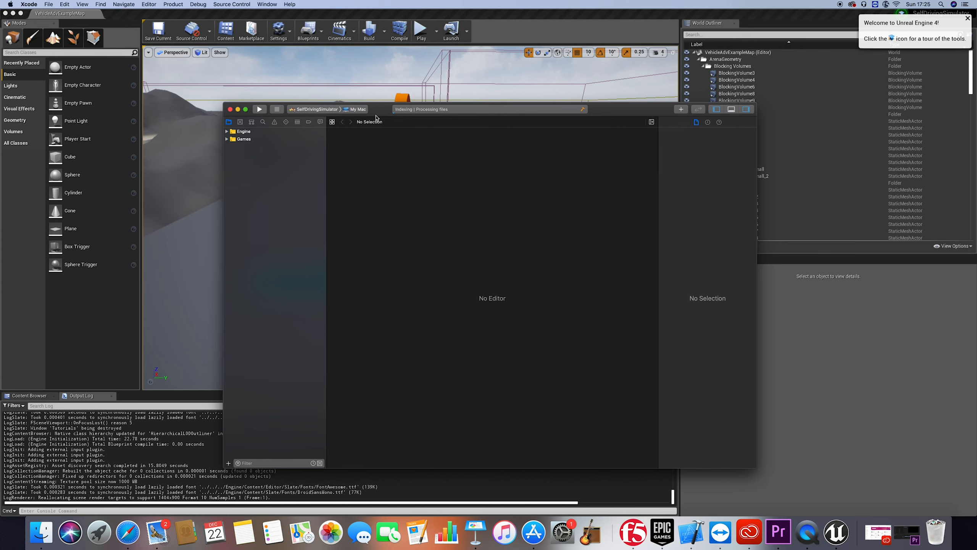
drag(376, 118, 376, 125)
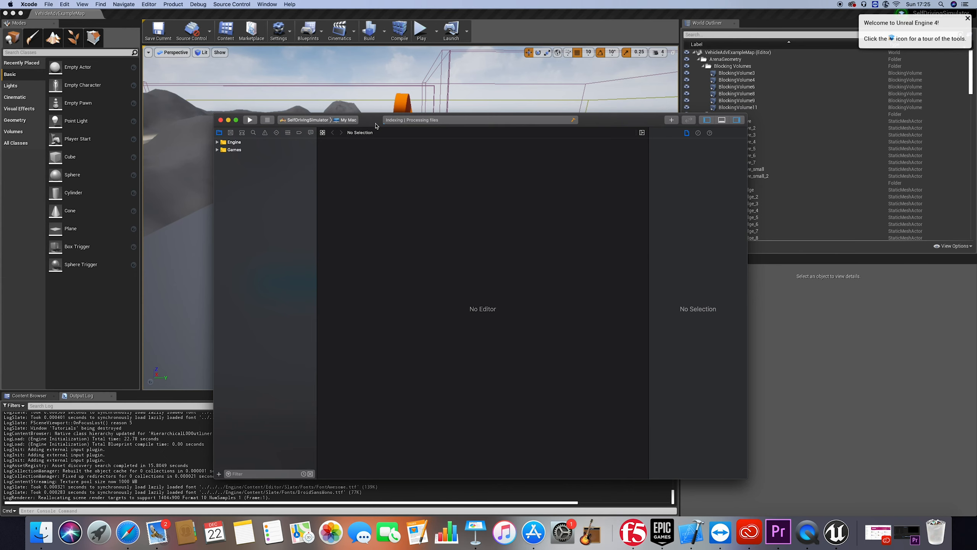
drag(376, 126, 512, 208)
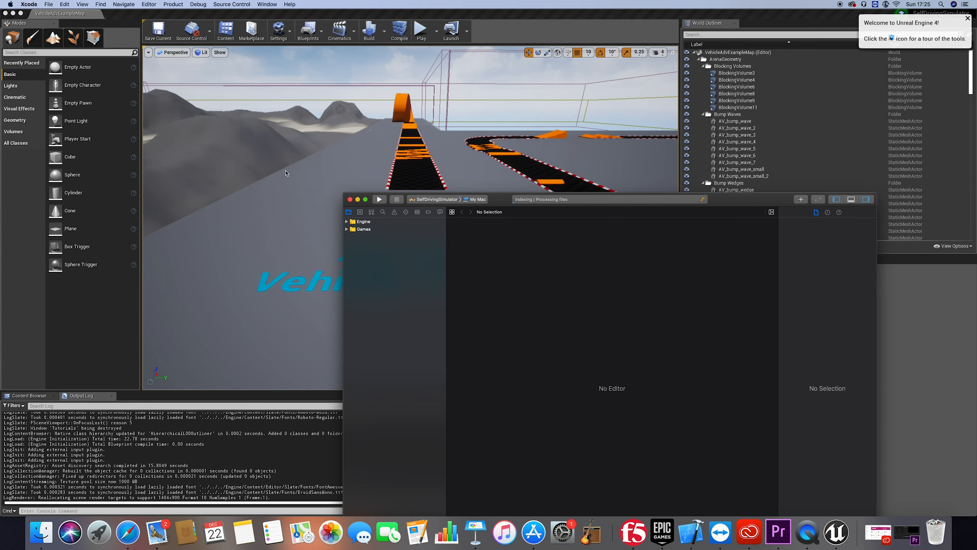
click(306, 185)
click(288, 151)
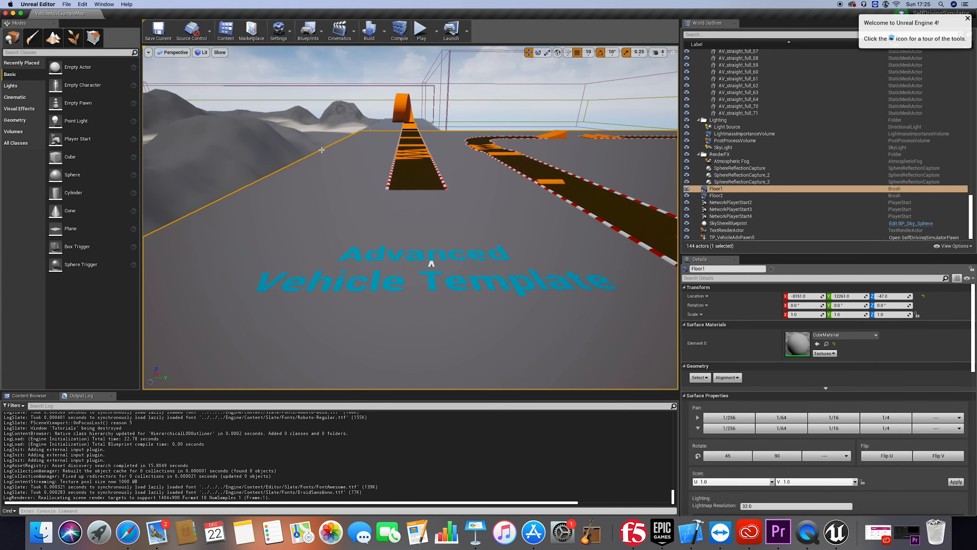
Play the level in the editor and drive the car forward over the template lettering onto the straight track with orange bumps
scroll(353, 150, up, 1)
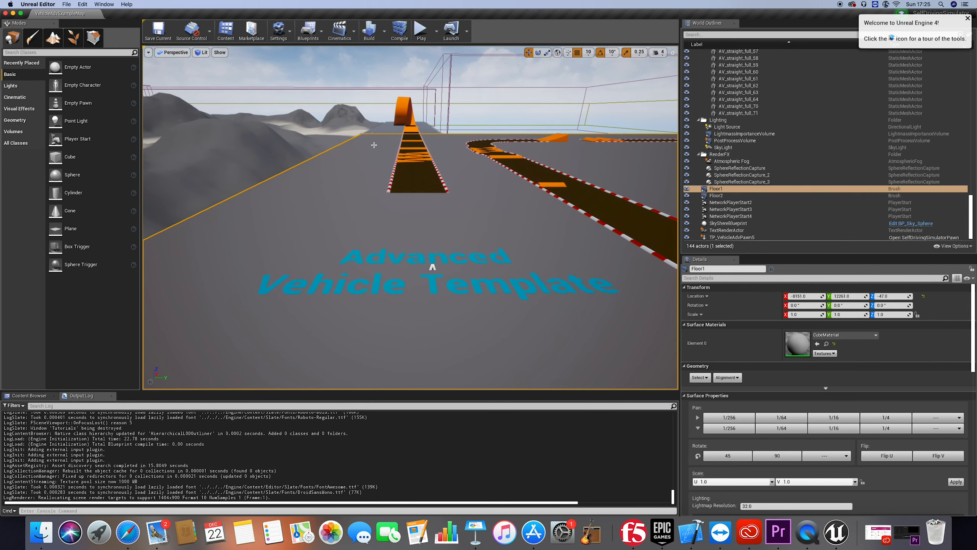
click(422, 32)
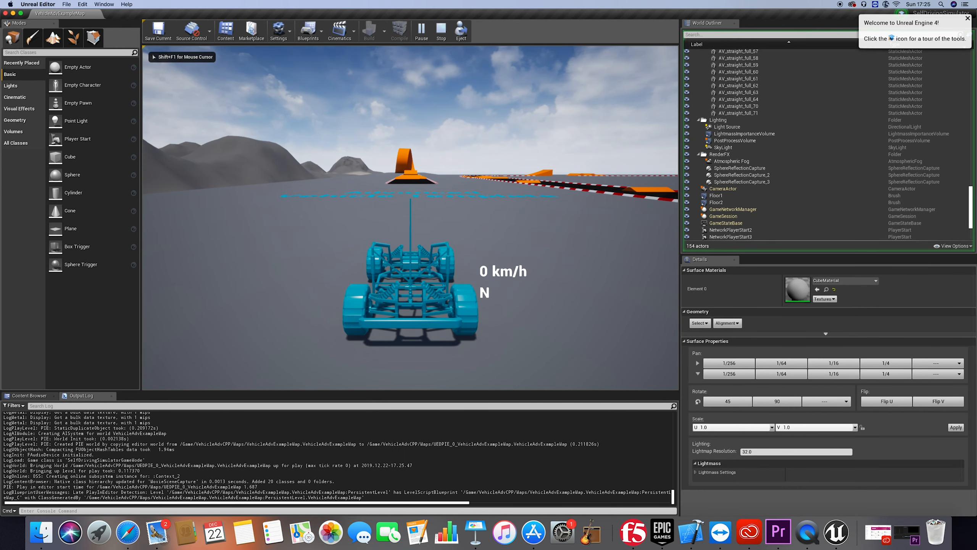
key(XF86AudioRaiseVolume)
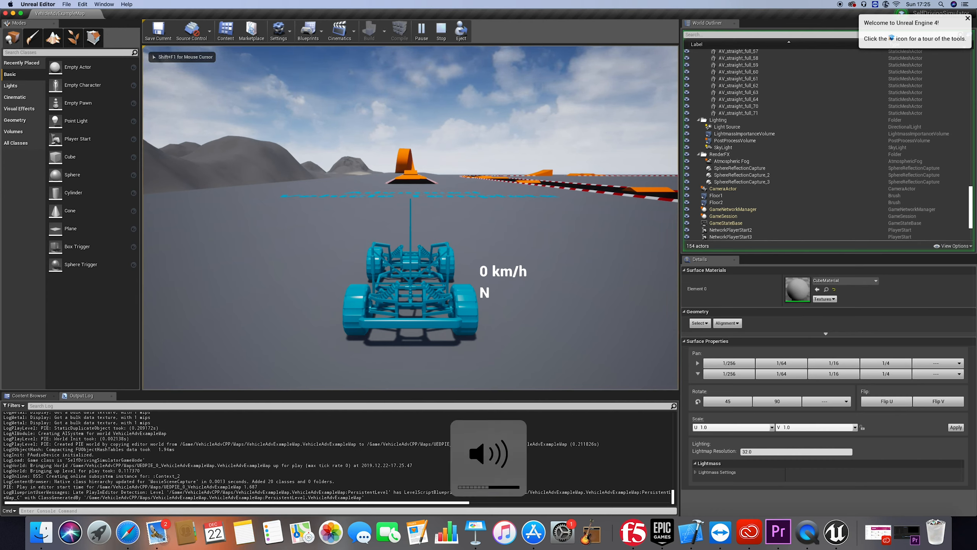
key(w)
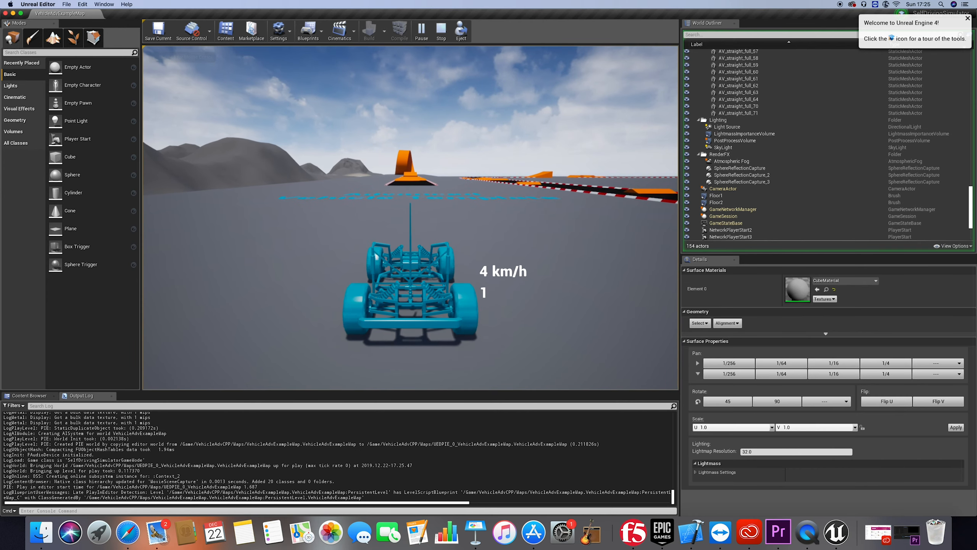
key(w)
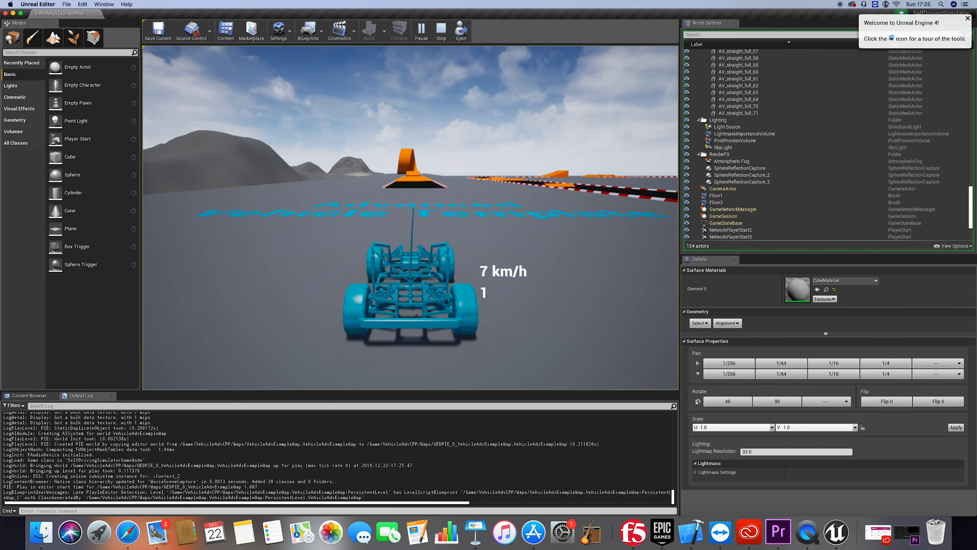
key(w)
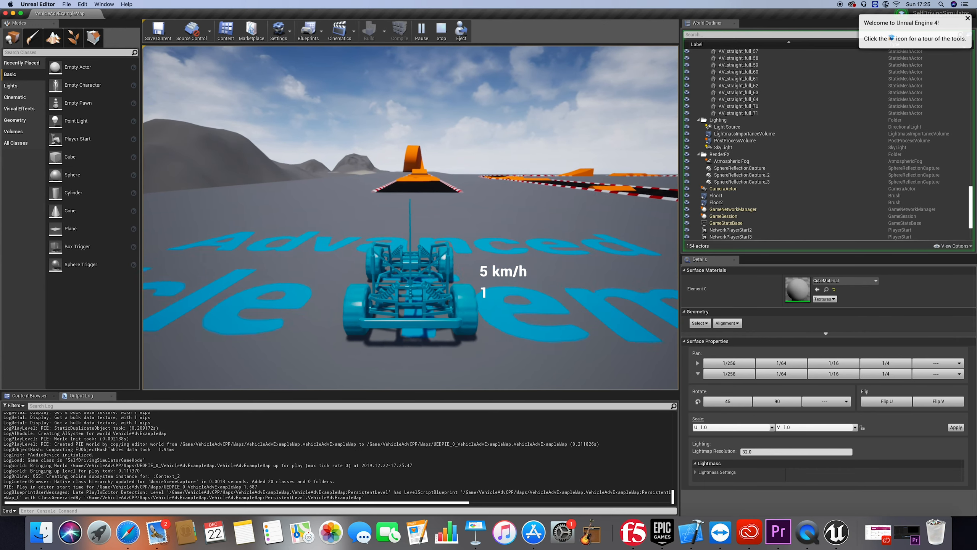
key(w)
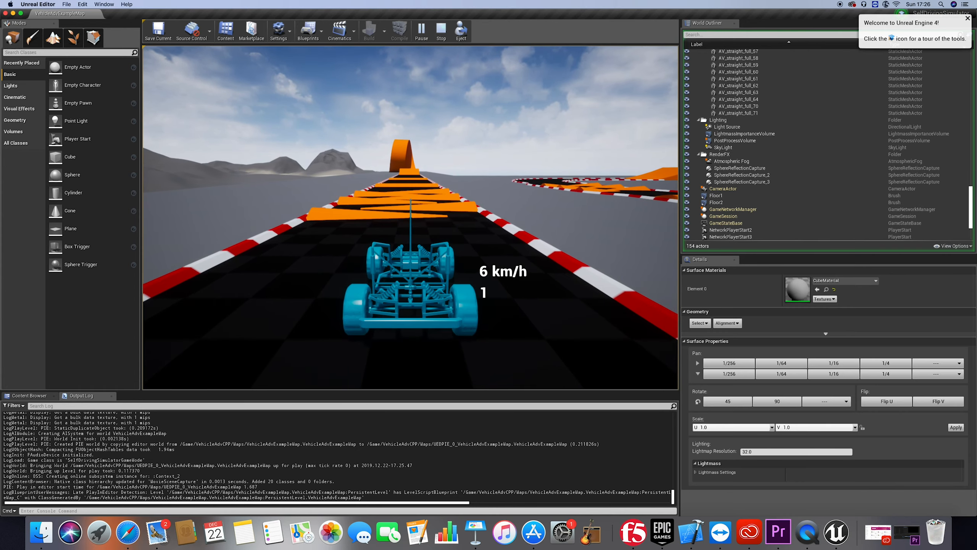
key(w)
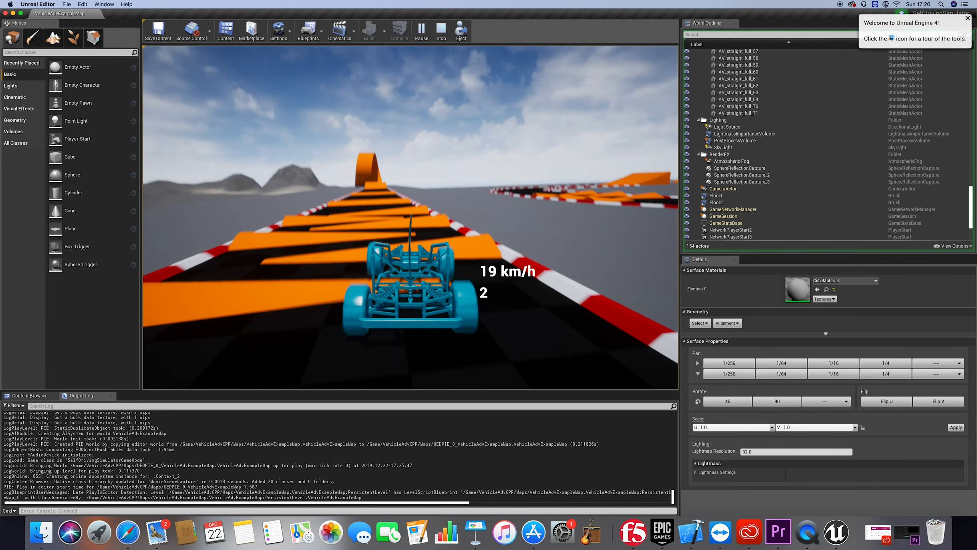
key(w)
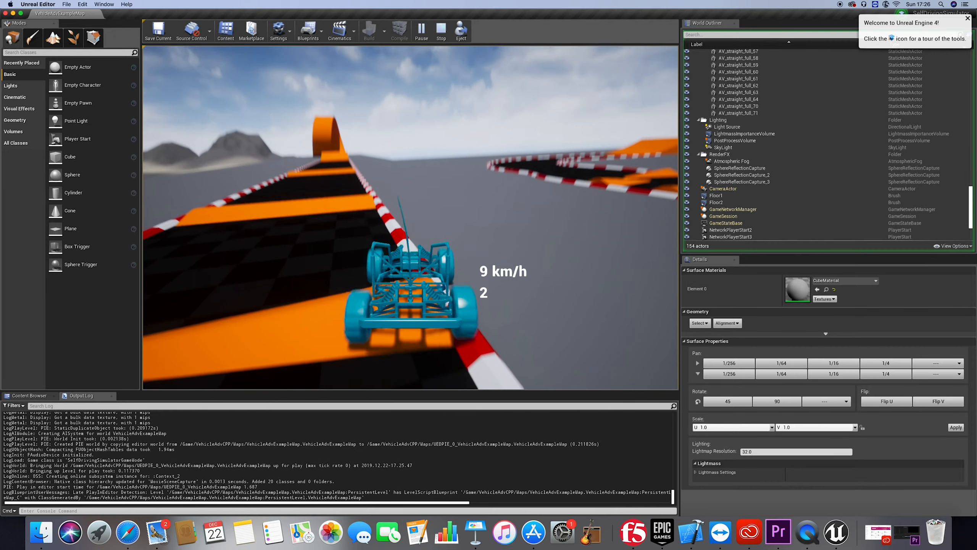
Steer the car off the straight track and around the open floor past the loop and ramps, ending the play session
key(w)
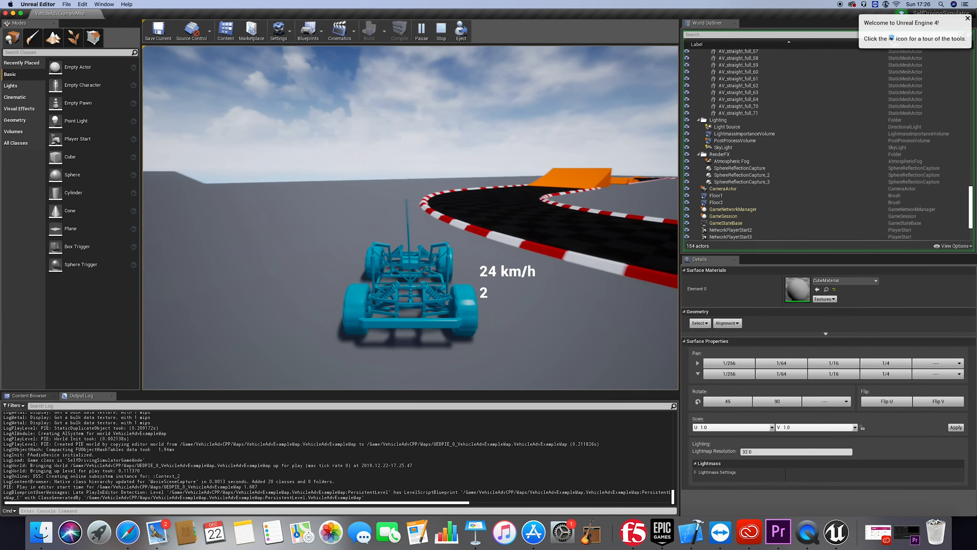
key(d)
key(w)
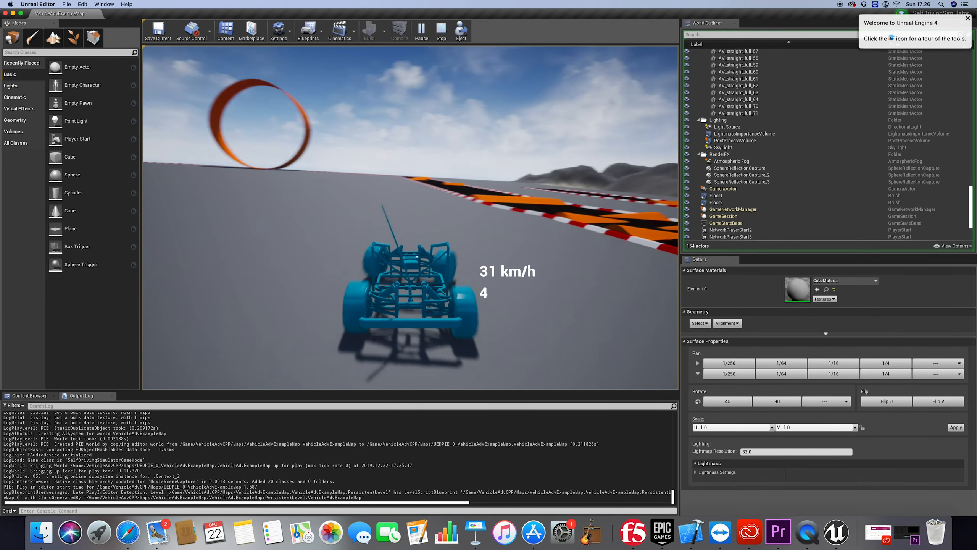
key(w)
key(d)
key(a)
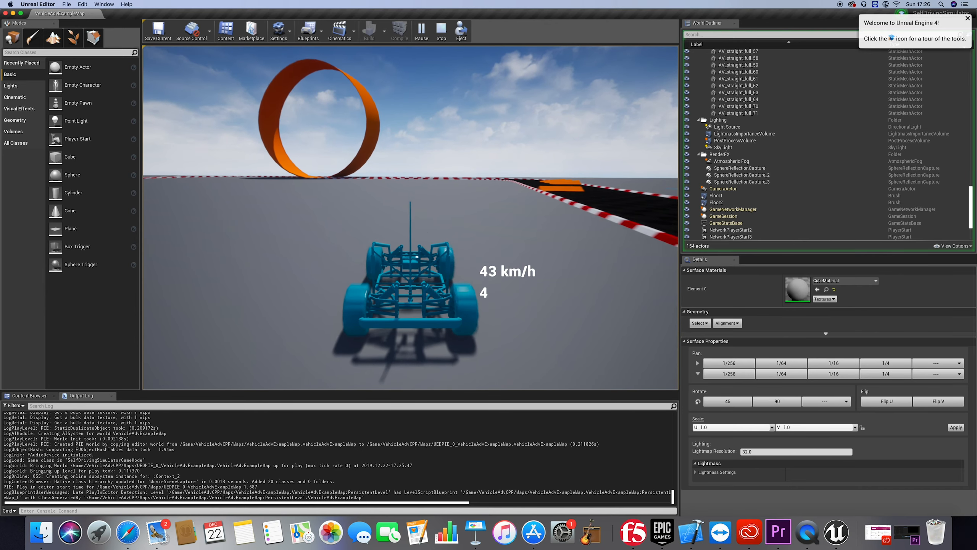
key(a)
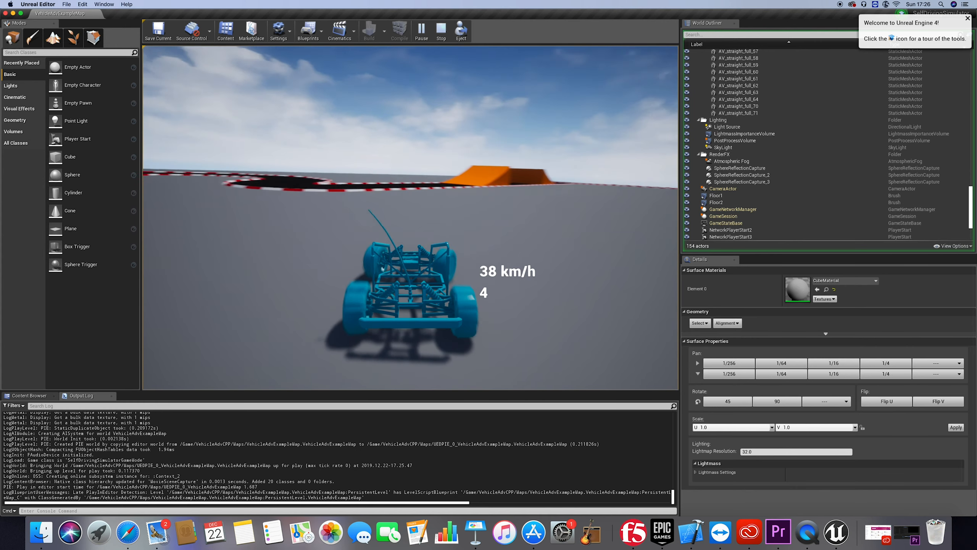
key(d)
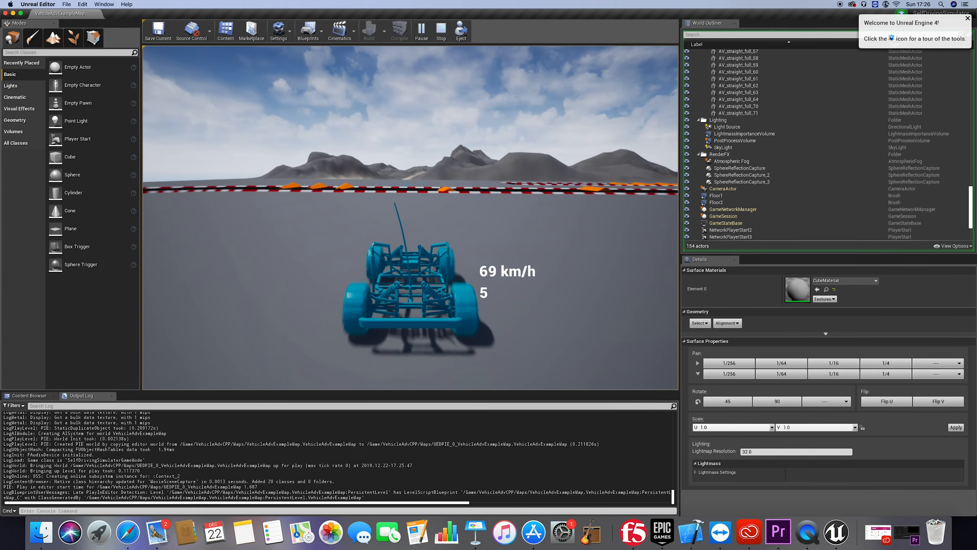
key(a)
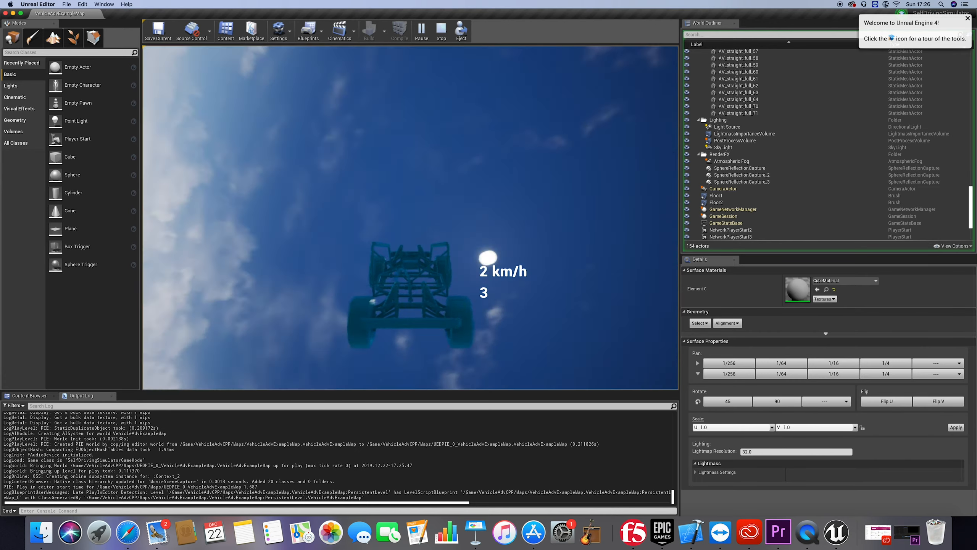
key(w)
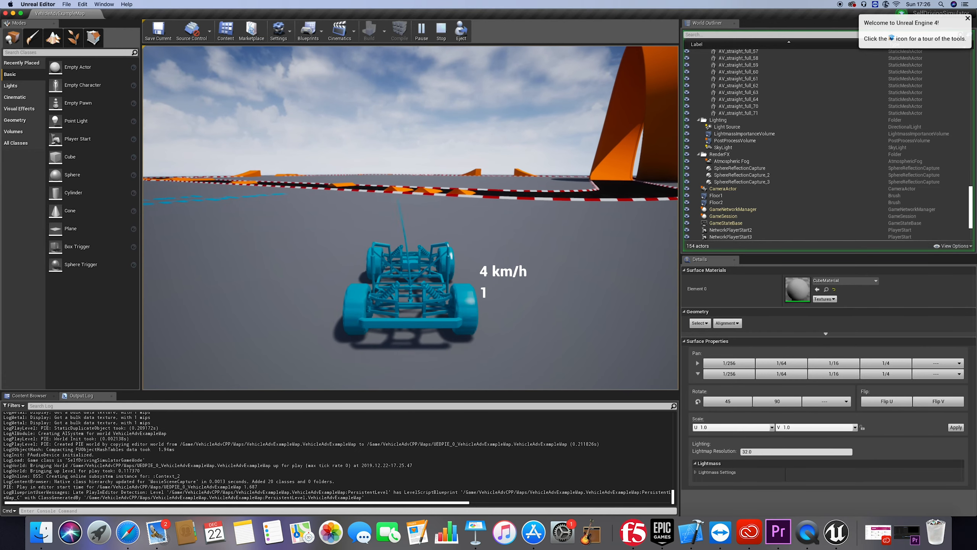
key(Escape)
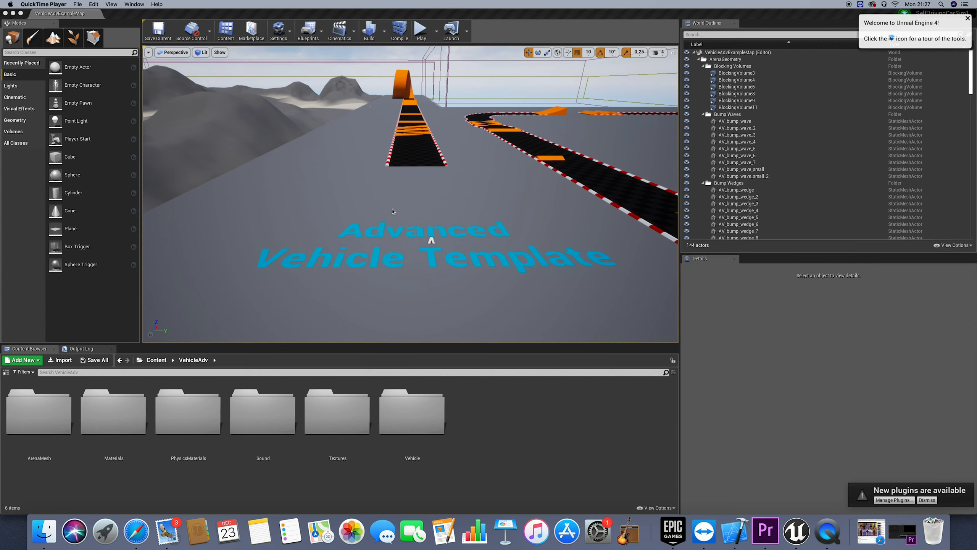
Delete the two plain straight track pieces at the start of the separate loop track, nearest the template lettering
click(430, 226)
right_drag(430, 225, 431, 246)
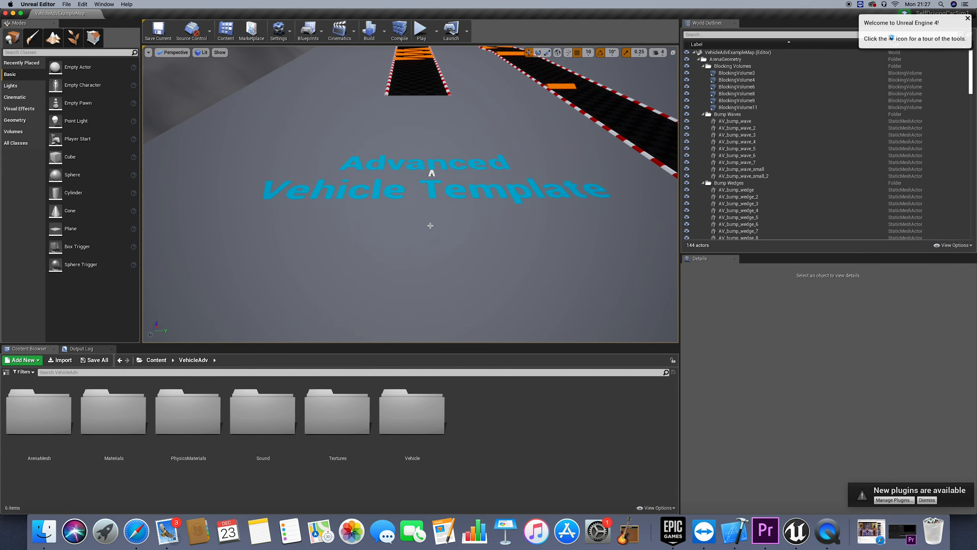
scroll(431, 225, down, 10)
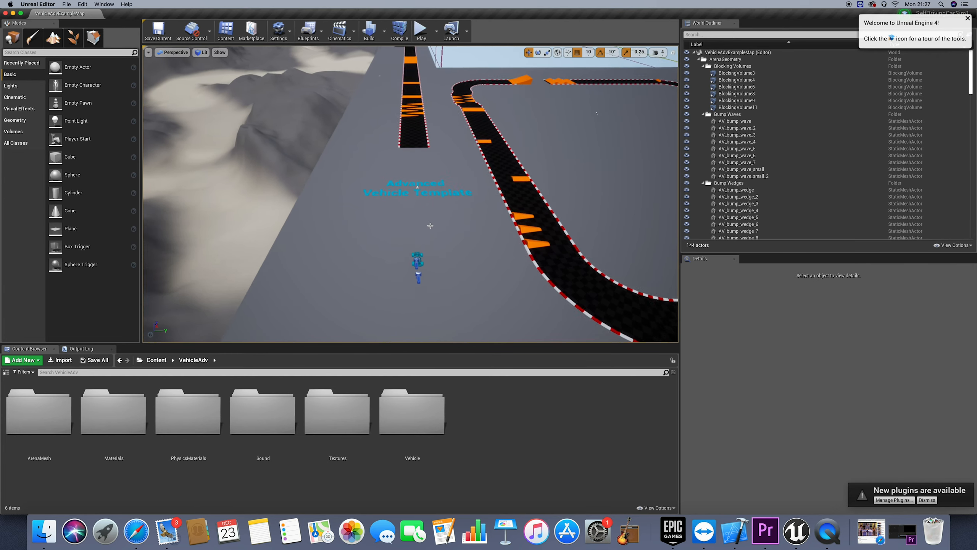
key(s)
key(a)
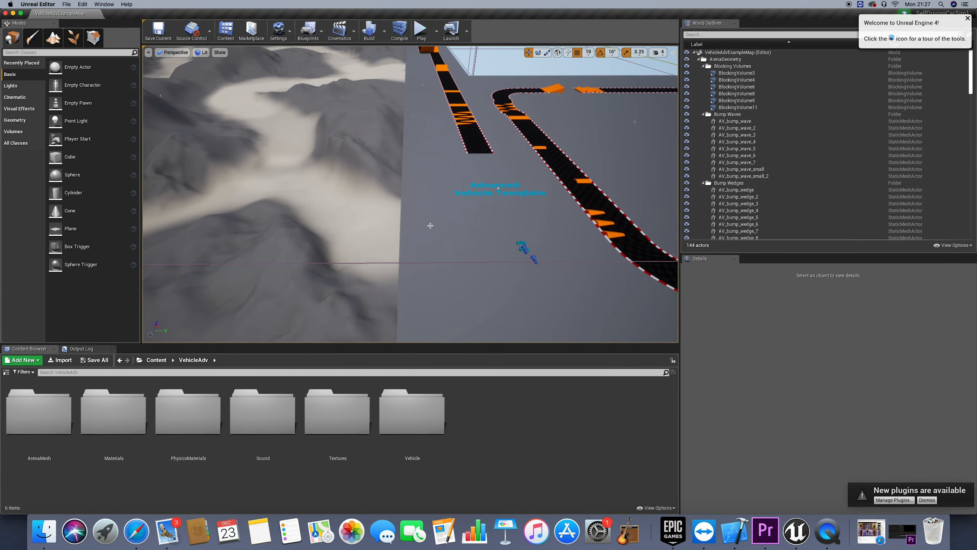
key(s)
key(d)
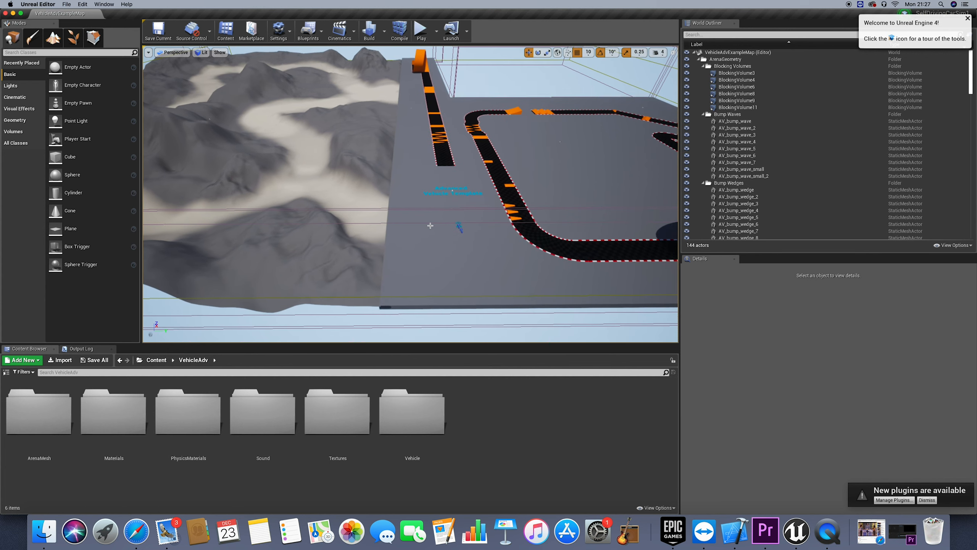
click(437, 161)
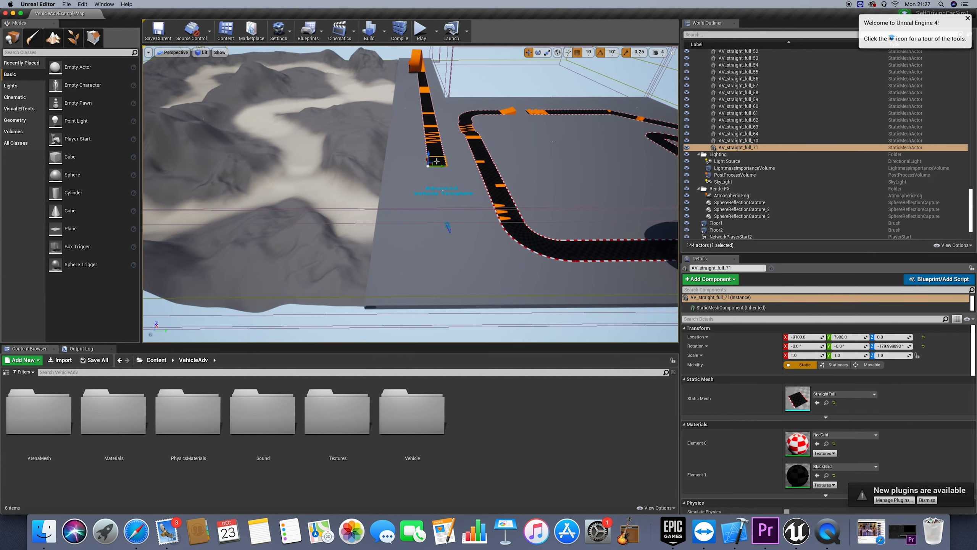
key(Delete)
click(436, 153)
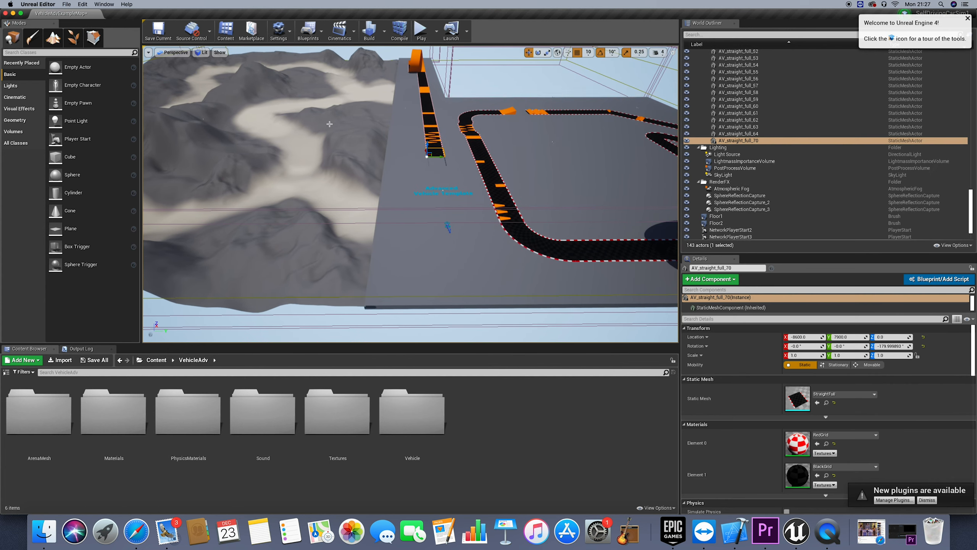
key(Delete)
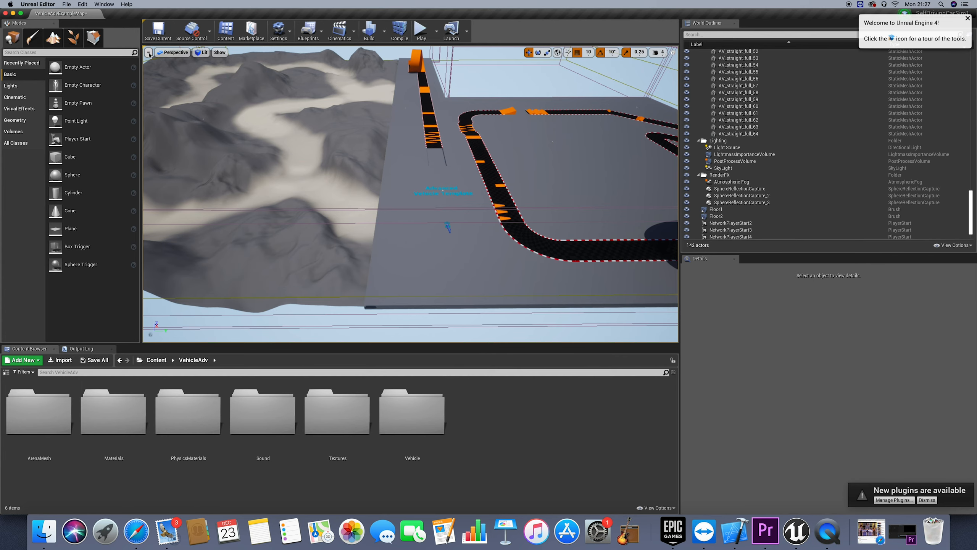
Switch the viewport to the Top view and focus it on the vehicle pawn TP_VehicleAdvPawn5
click(172, 52)
click(187, 83)
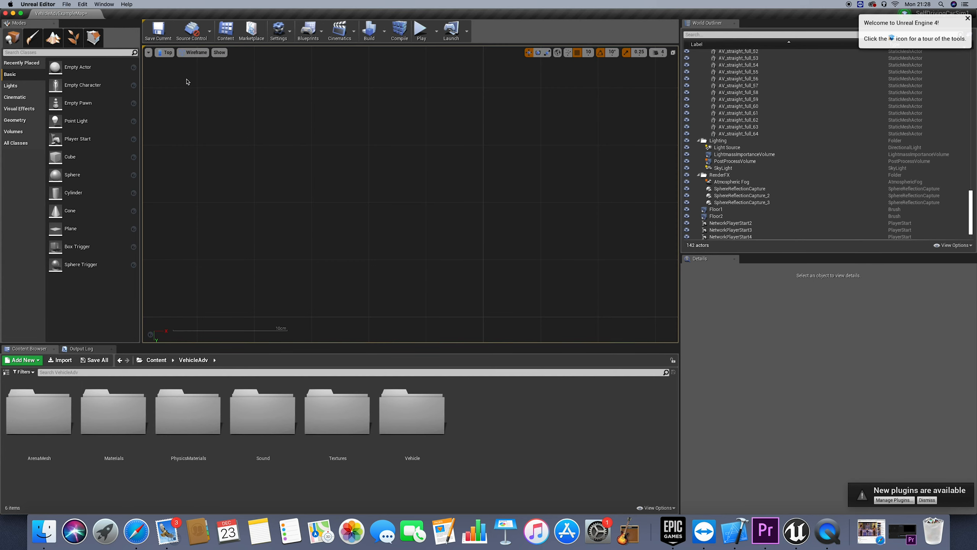
scroll(720, 236, down, 2)
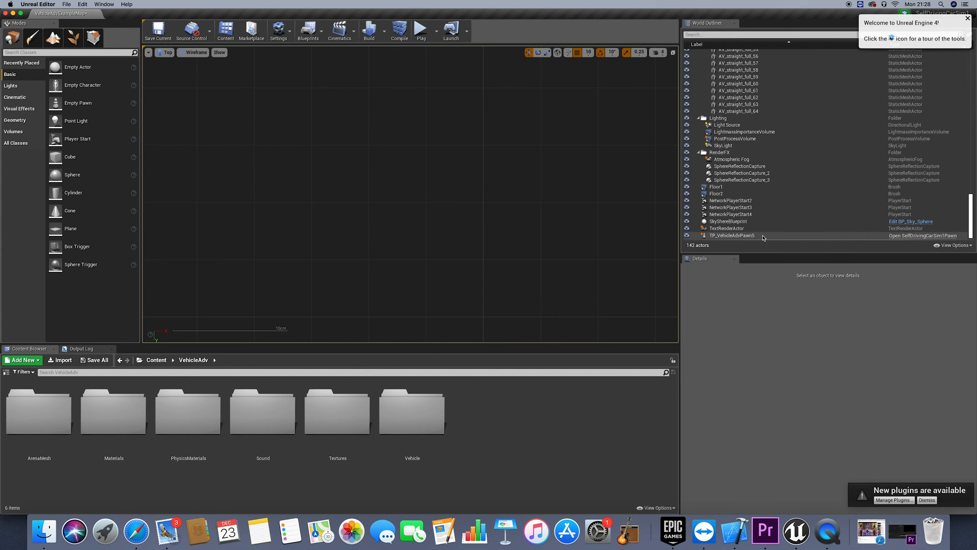
double_click(720, 235)
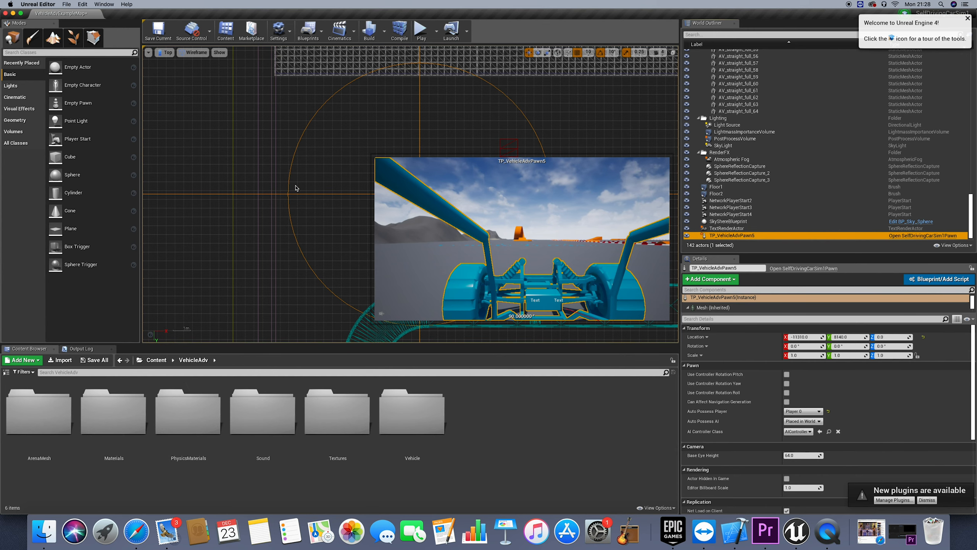
Select all remaining pieces of the separate straight loop track together in the Top view and delete them, keeping the closed circuit
click(351, 168)
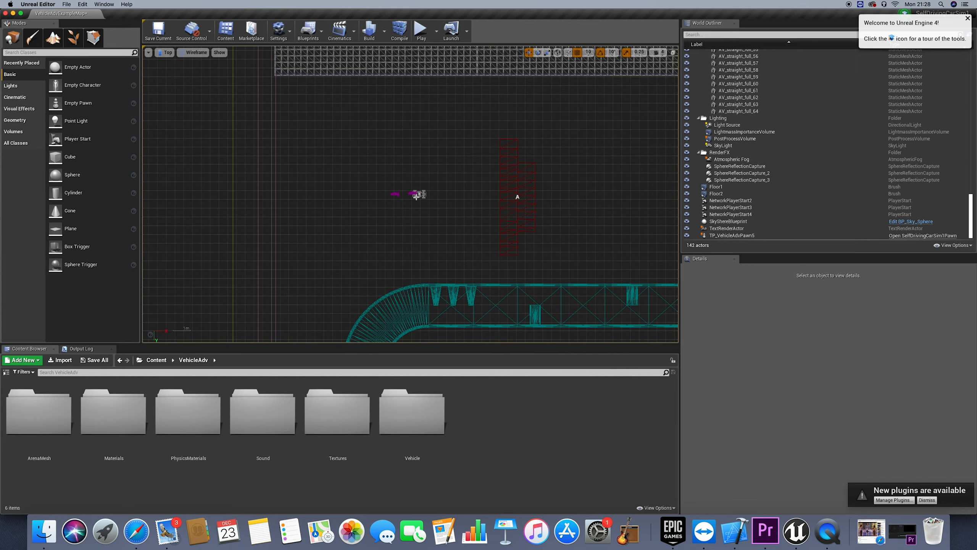
click(372, 210)
scroll(416, 195, down, 10)
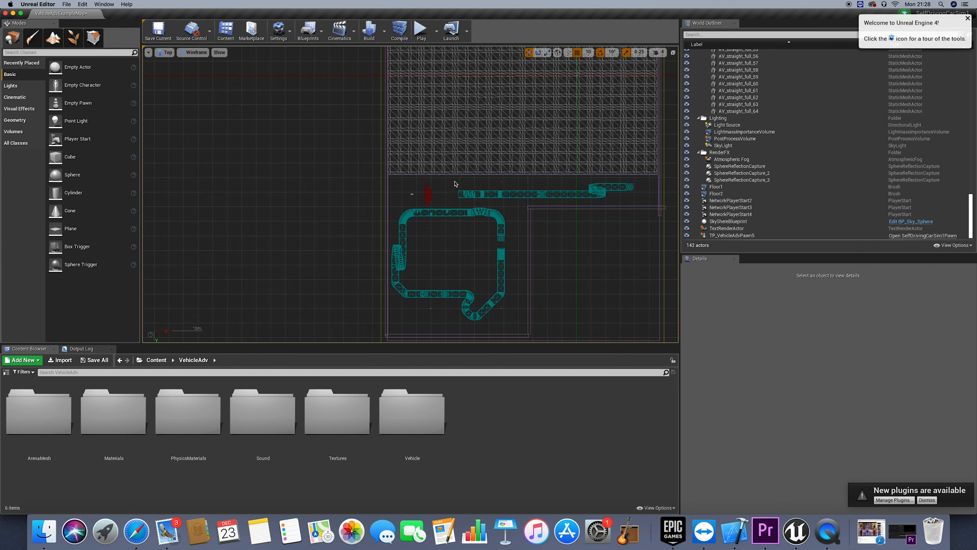
drag(459, 185, 634, 204)
key(Delete)
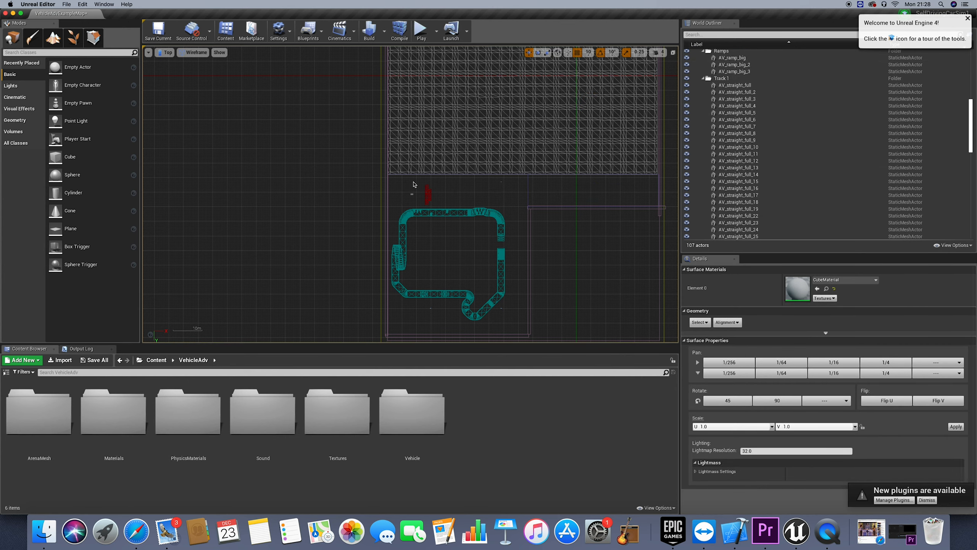
Examine the level boundaries in the Top view and select BlockingVolume8 along the floor's outer edge
scroll(434, 197, left, 3)
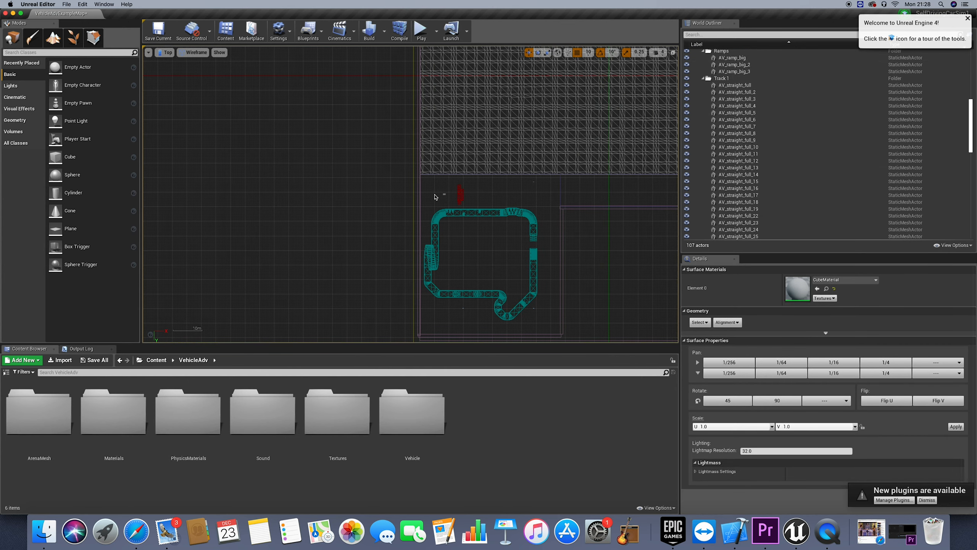
scroll(435, 196, right, 5)
scroll(435, 197, right, 4)
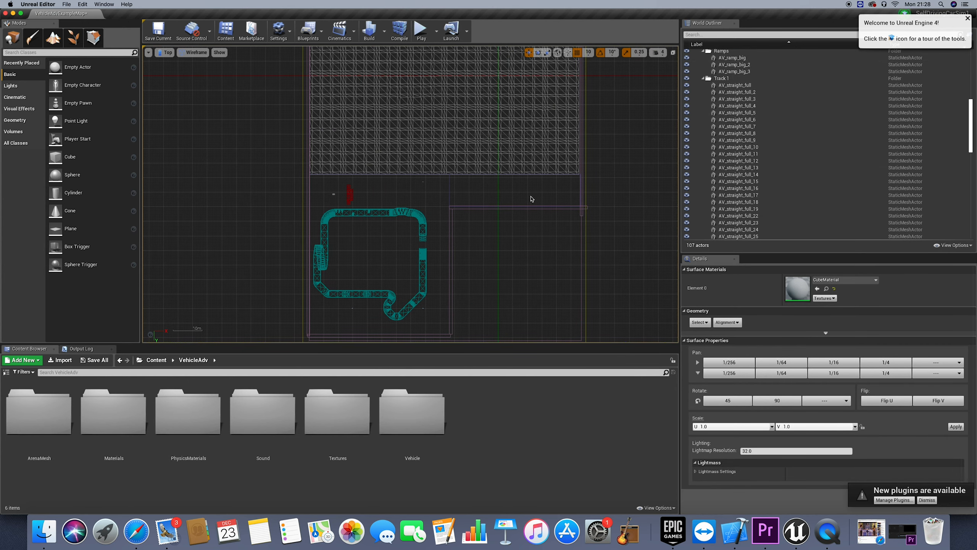
scroll(563, 194, right, 3)
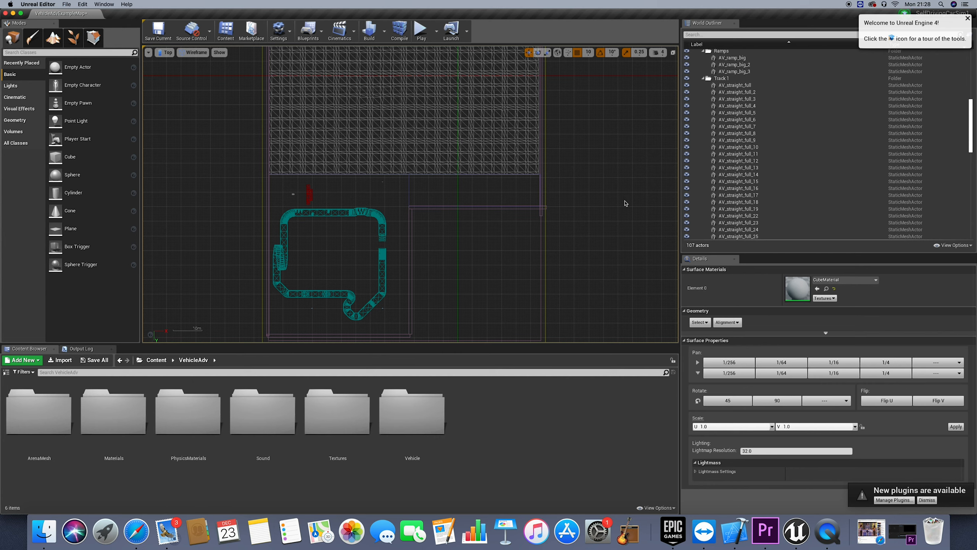
click(542, 192)
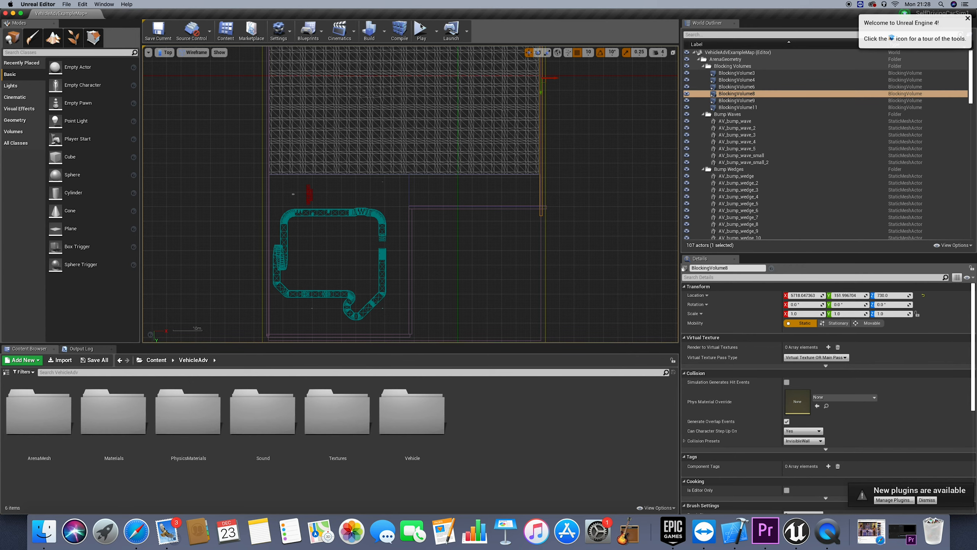
Play the level, drive the car forward to the invisible outer boundary to test it, and stop the session
click(422, 30)
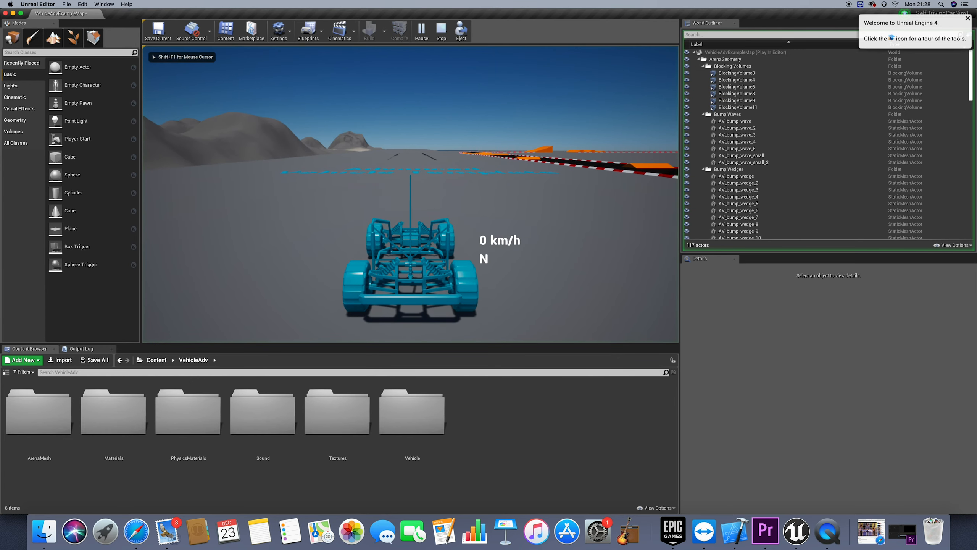
key(w)
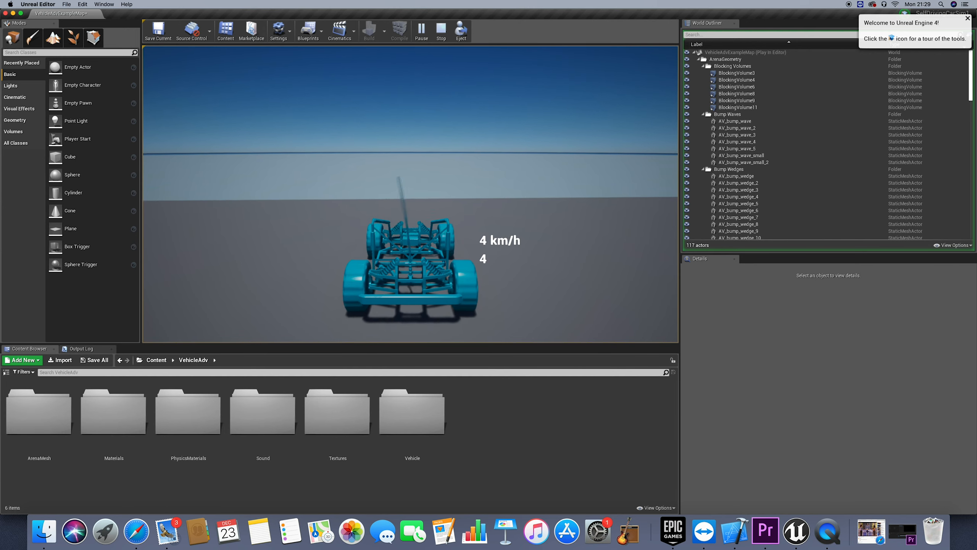
key(Escape)
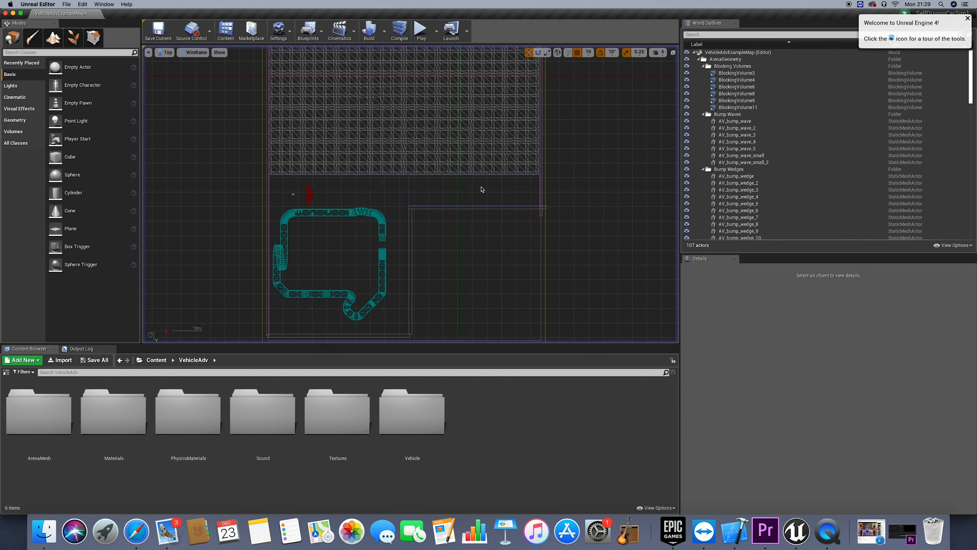
Move BlockingVolume8 outward along the X axis, away from the floor's edge, to an X location of about 27098
click(542, 187)
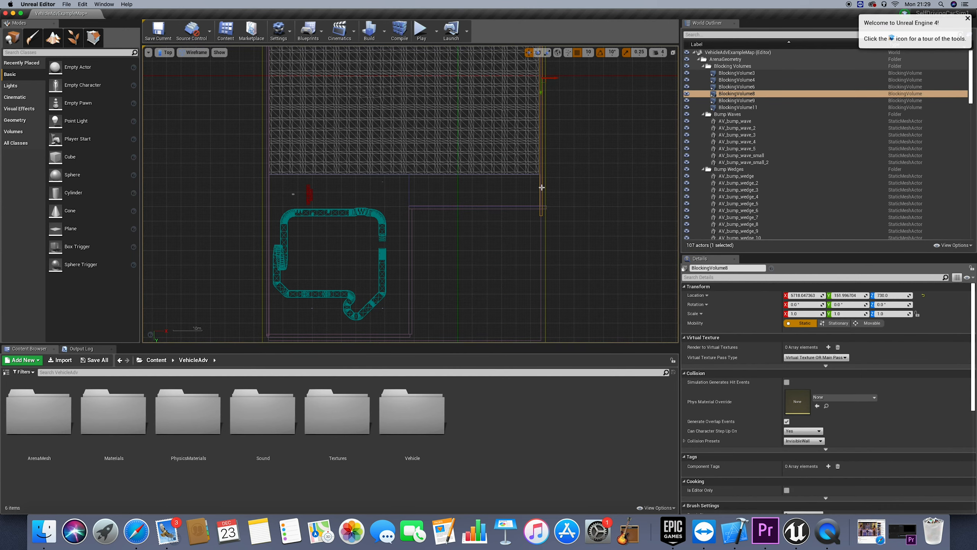
scroll(531, 193, right, 5)
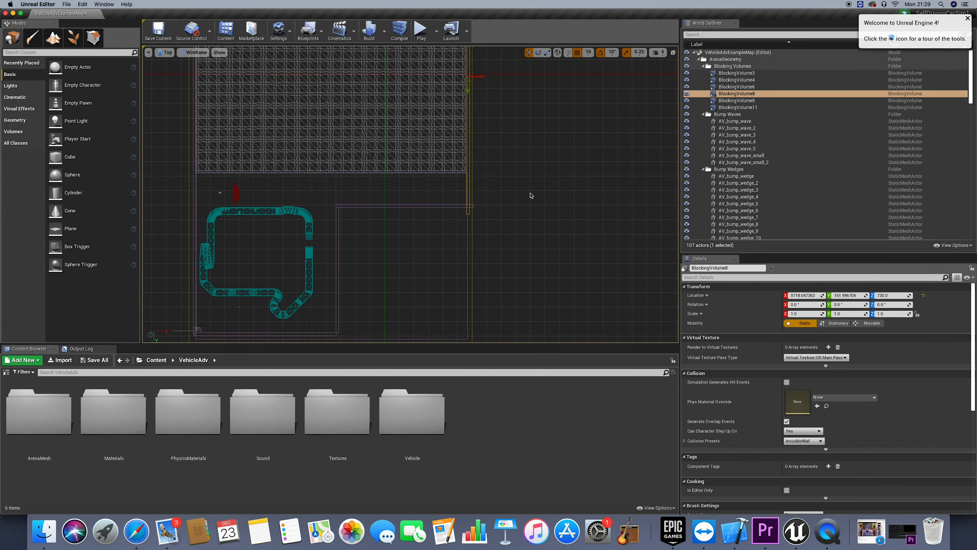
scroll(532, 195, right, 3)
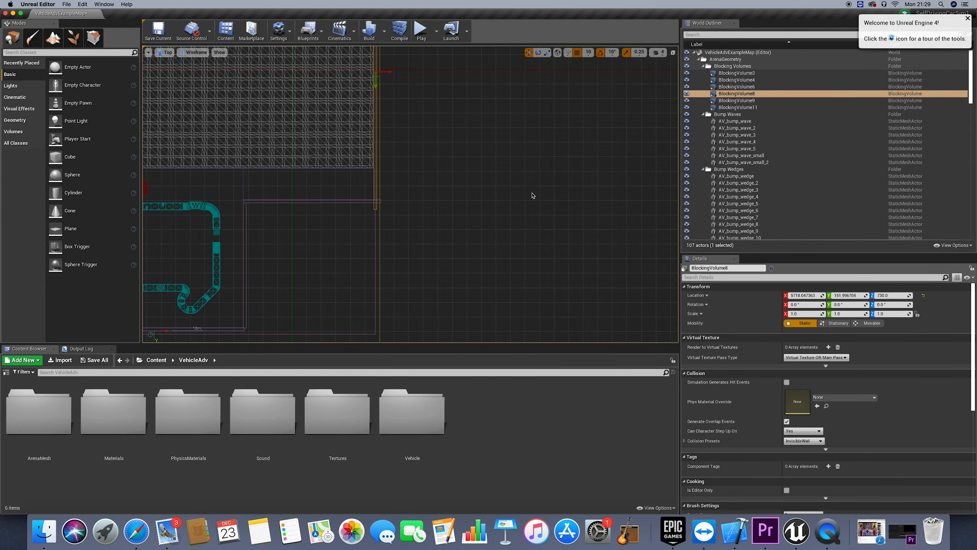
scroll(532, 195, up, 1)
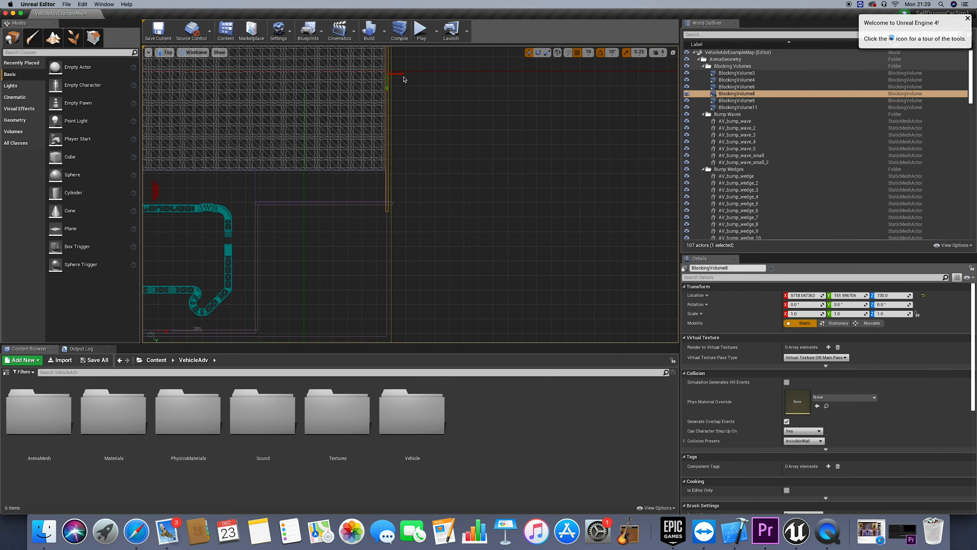
drag(400, 74, 579, 98)
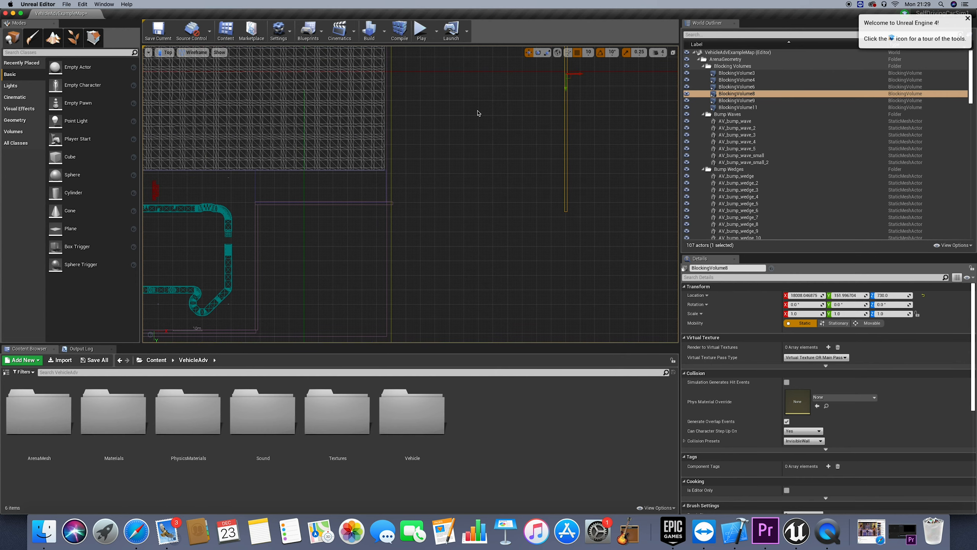
scroll(478, 113, right, 5)
drag(495, 73, 626, 81)
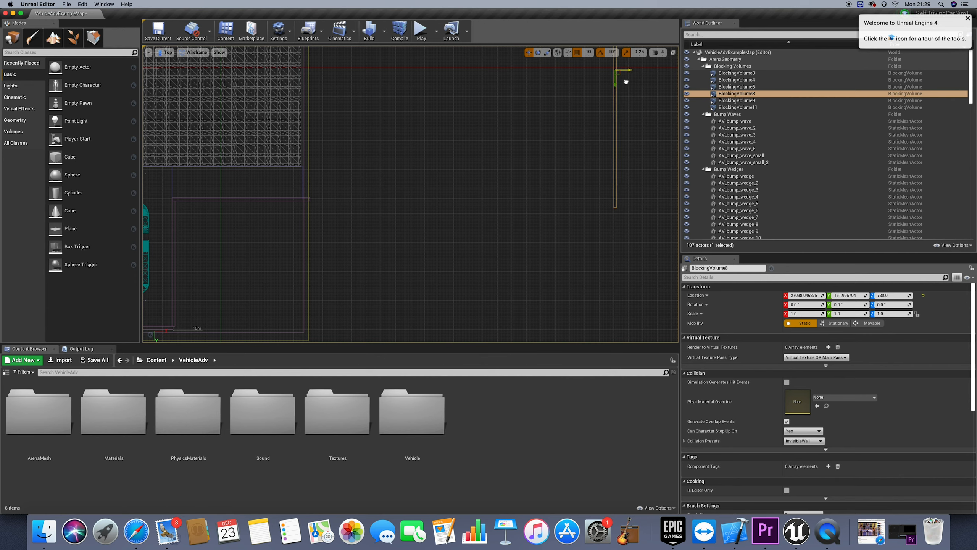
Stretch LightmassImportanceVolume to an X scale of about 3.69 and BlockingVolume6 to an X scale of about 5.24
click(308, 170)
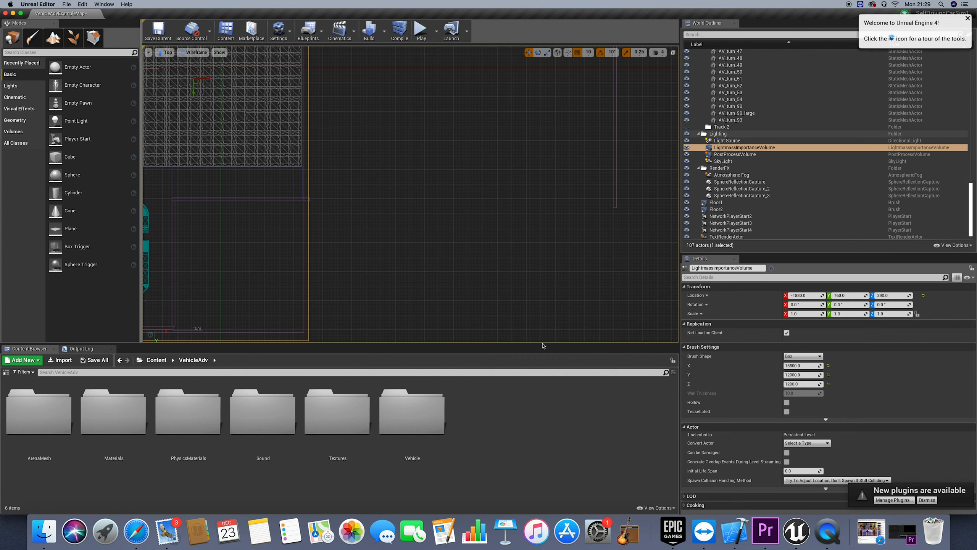
mouse_move(799, 315)
mouse_down()
mouse_move(846, 315)
mouse_move(801, 316)
mouse_up()
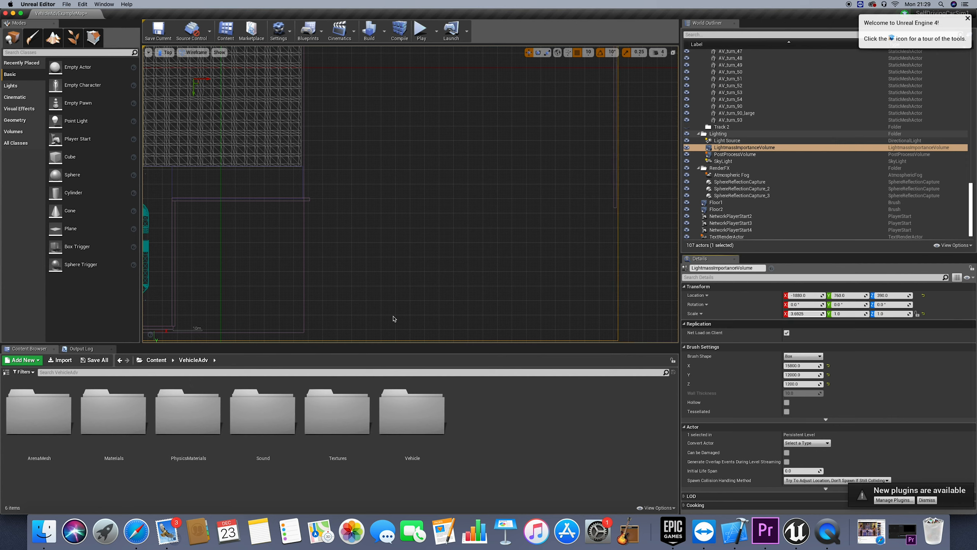
click(285, 200)
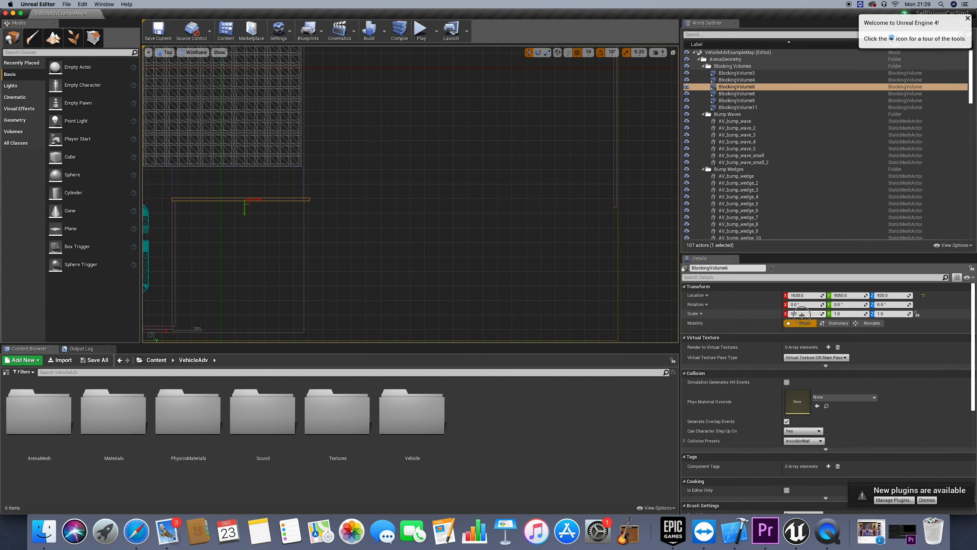
drag(802, 313, 925, 314)
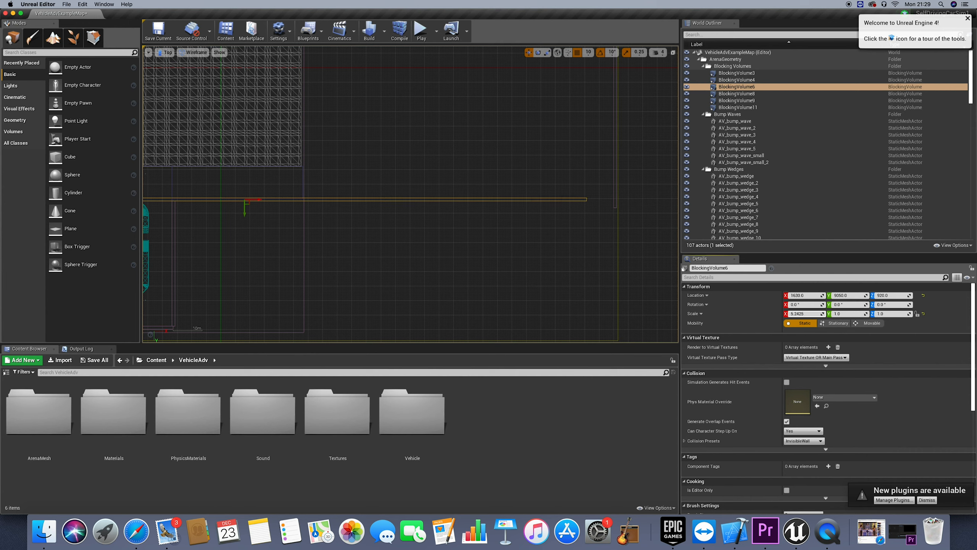
Move BlockingVolume6 along the X axis to about 3780 so its end meets BlockingVolume8, and check both ends
drag(251, 200, 292, 201)
scroll(315, 224, left, 5)
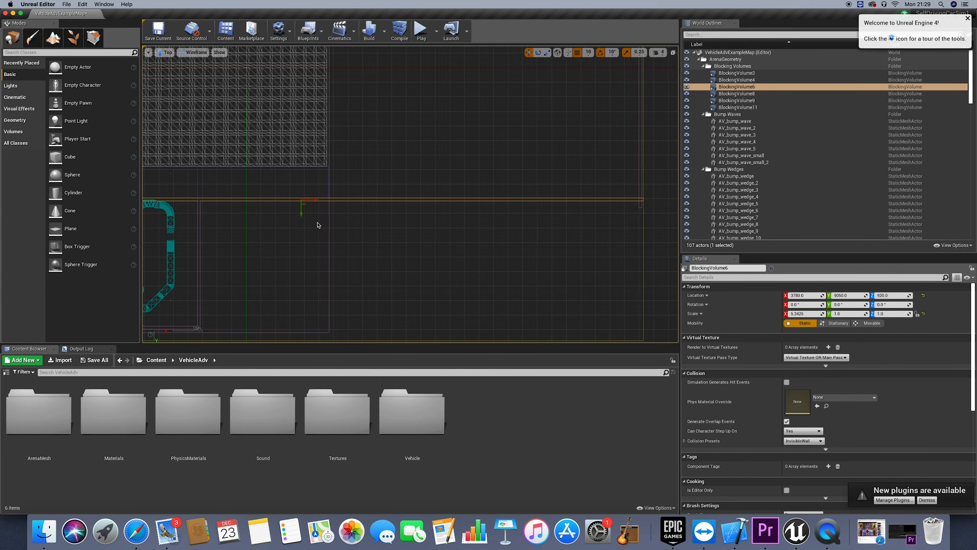
scroll(318, 225, left, 3)
scroll(318, 225, left, 4)
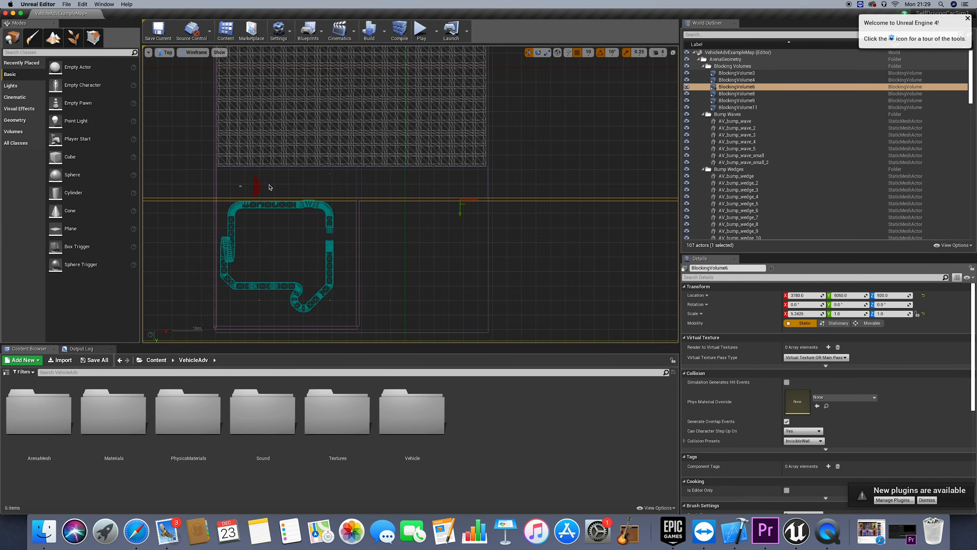
scroll(270, 187, right, 4)
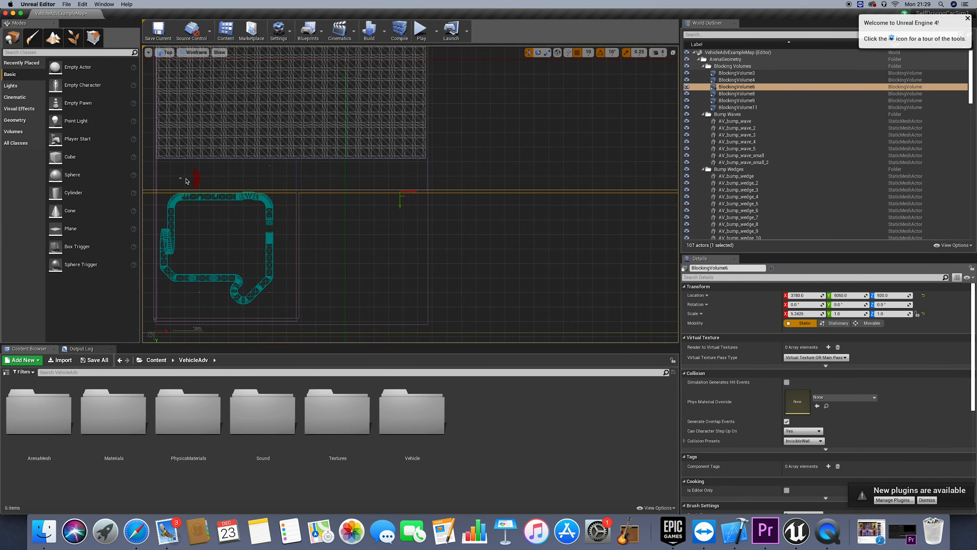
scroll(192, 182, right, 6)
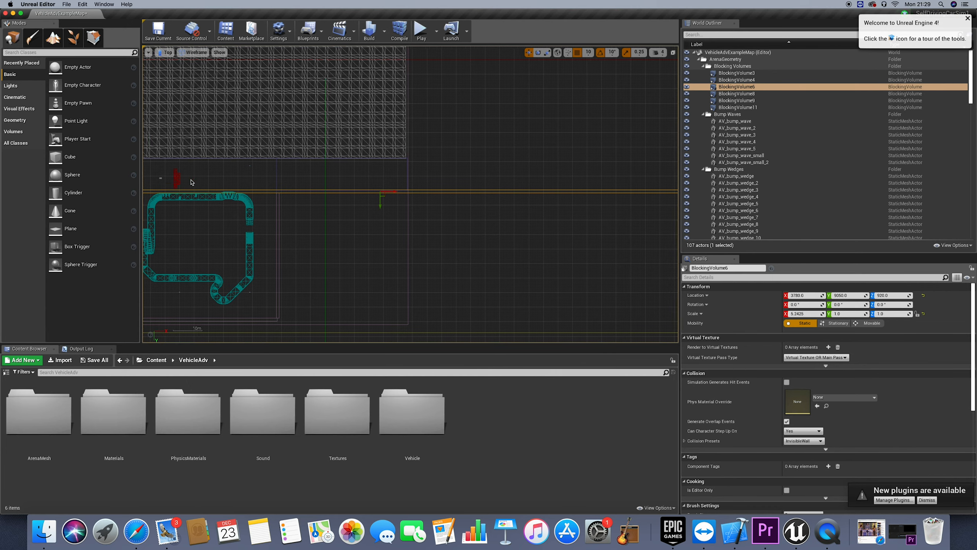
scroll(484, 197, right, 1)
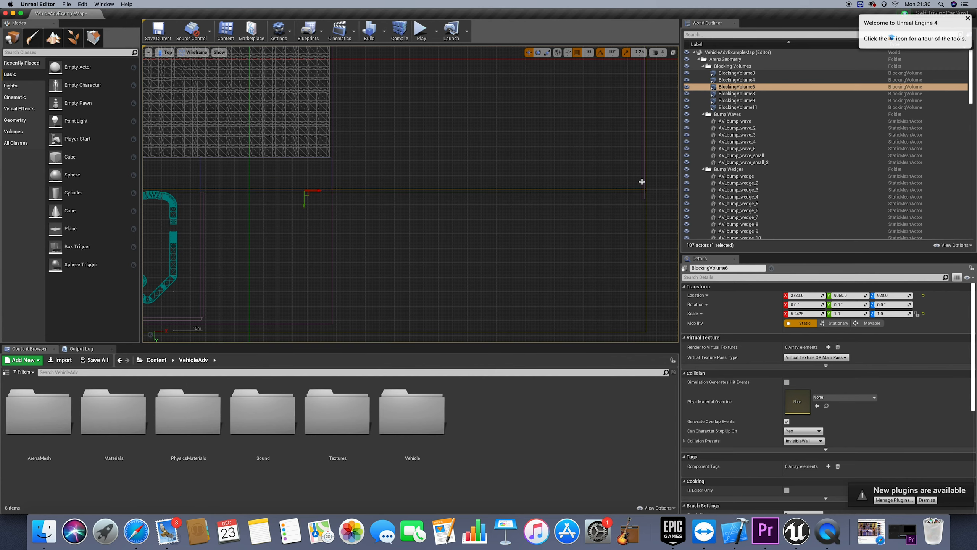
scroll(374, 193, left, 9)
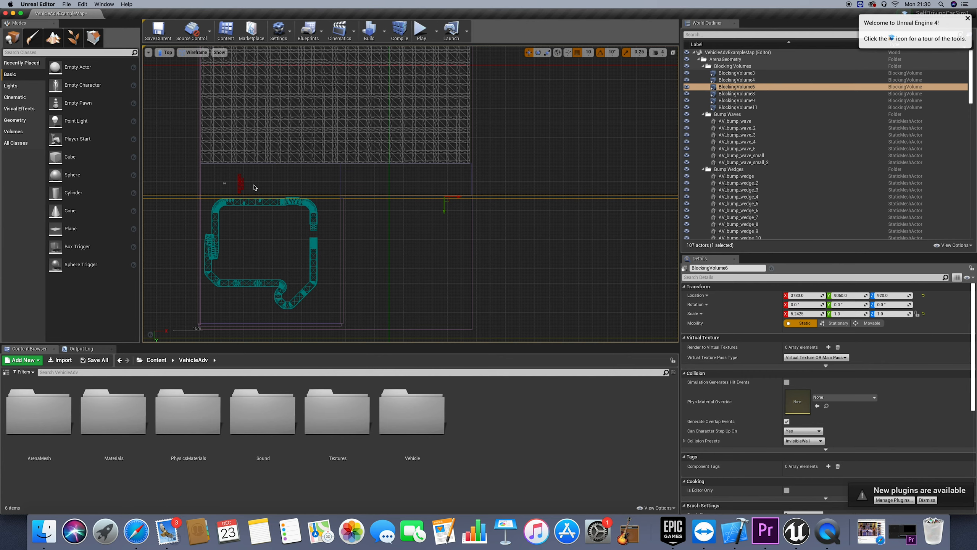
Focus on the vehicle pawn TP_VehicleAdvPawn5 and switch the viewport back to the Perspective view
click(251, 189)
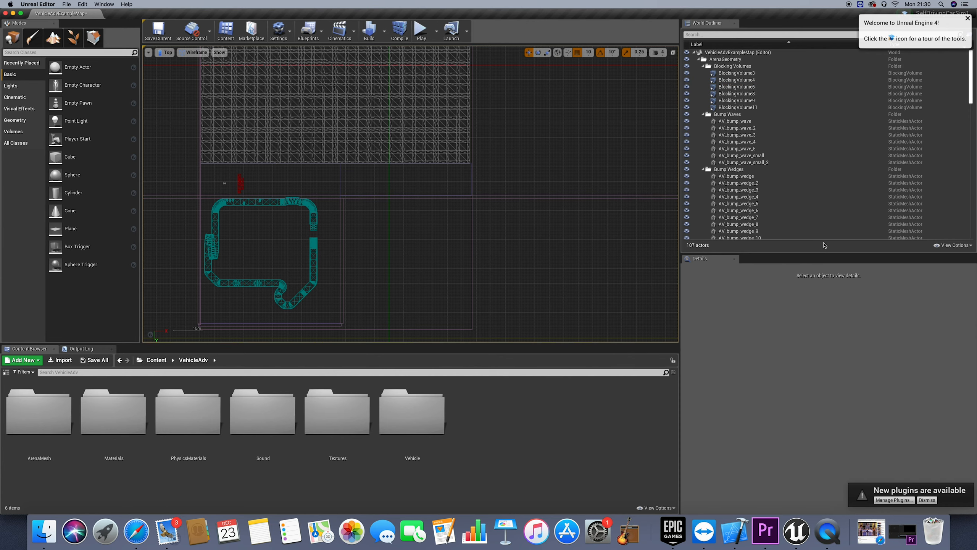
scroll(769, 154, down, 15)
click(754, 235)
double_click(754, 235)
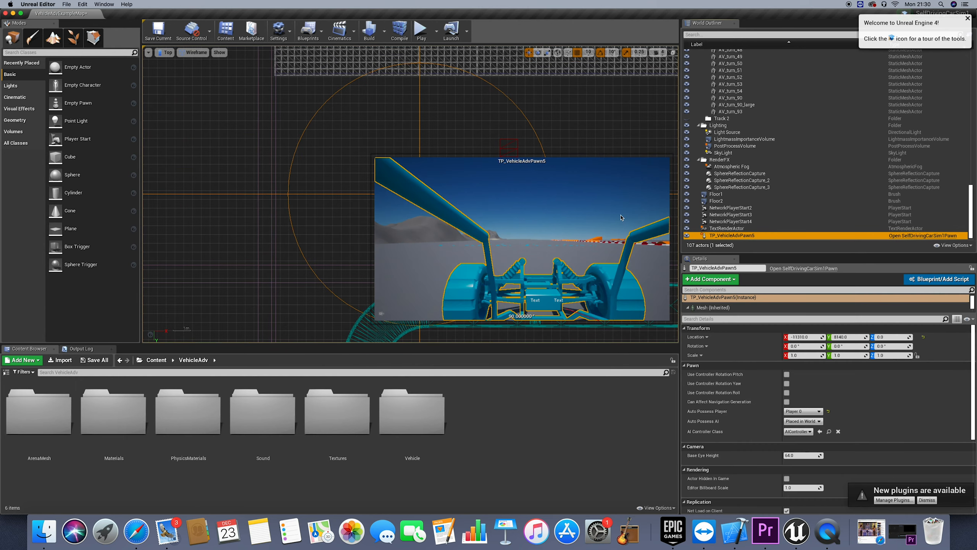
click(165, 52)
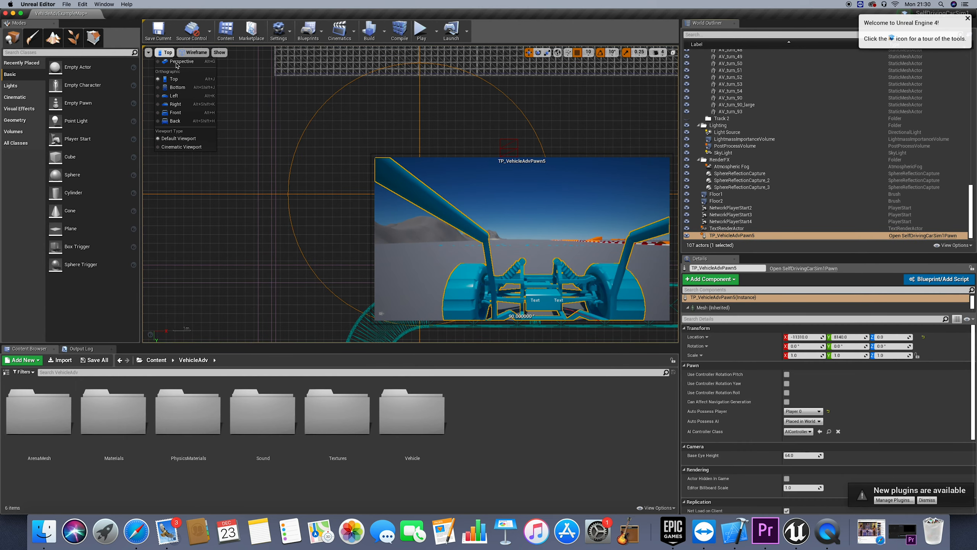
click(175, 66)
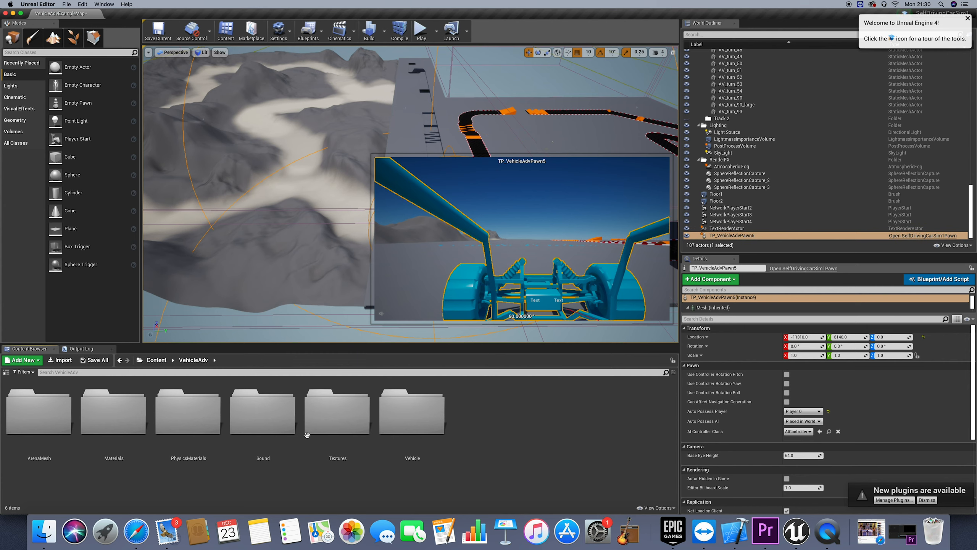
Create a folder named BluePrints inside the VehicleAdv content folder and open it
right_click(496, 424)
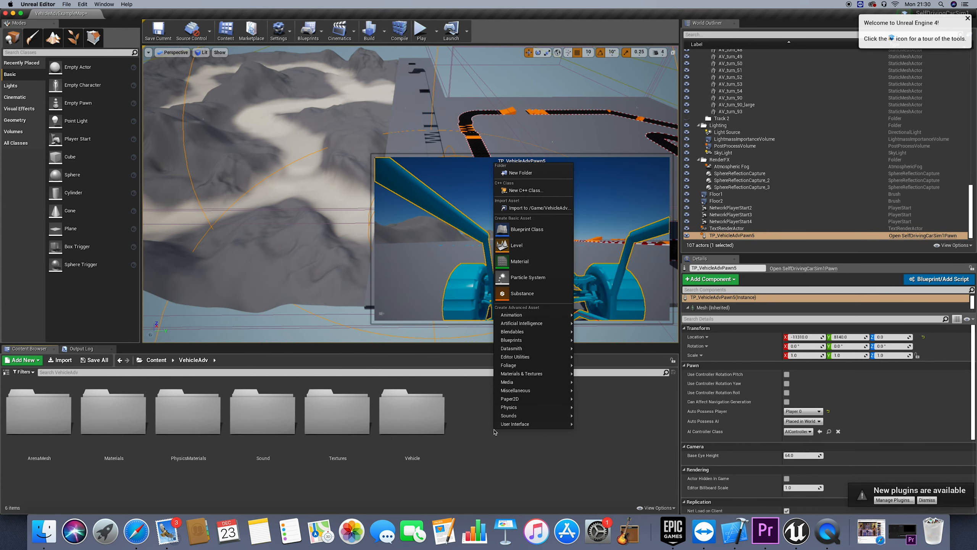
click(520, 173)
text(B)
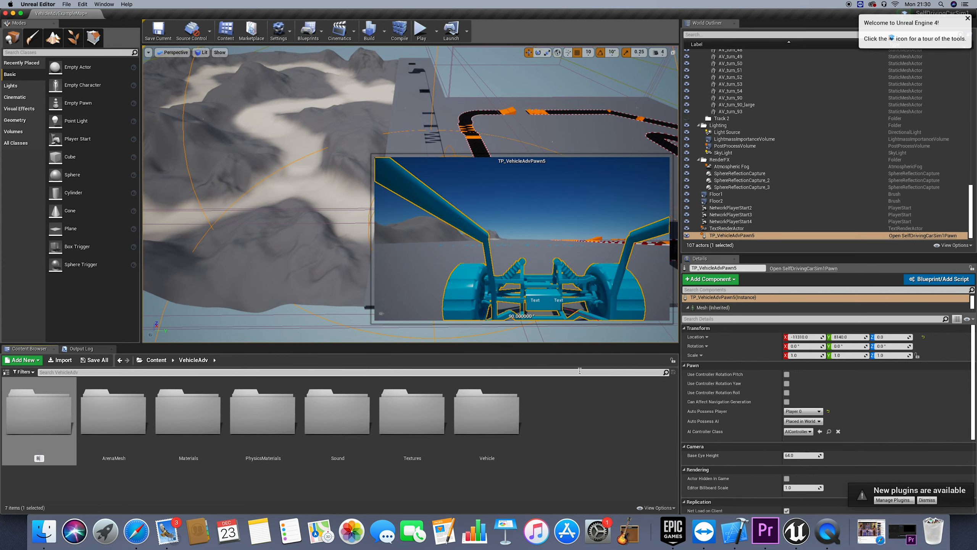
text(luePrint)
key(Return)
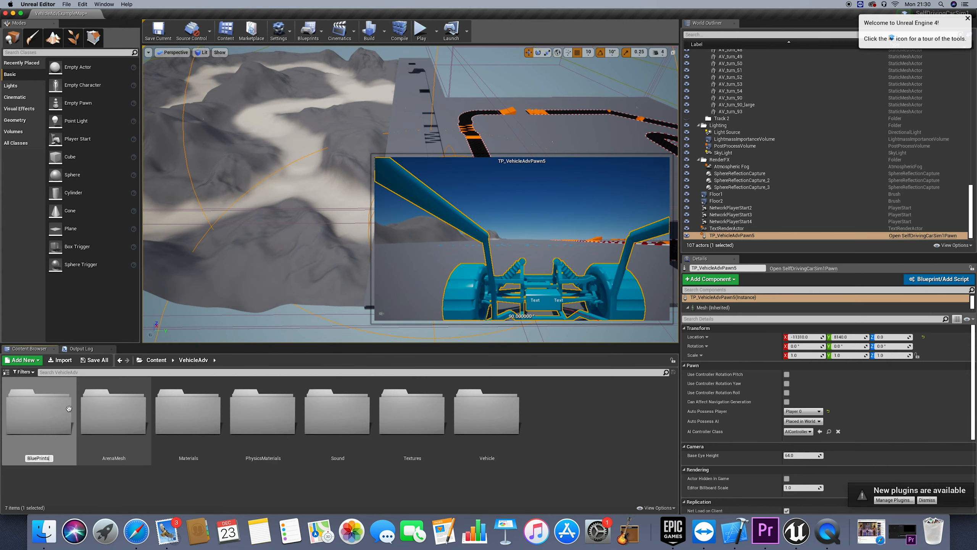
double_click(113, 412)
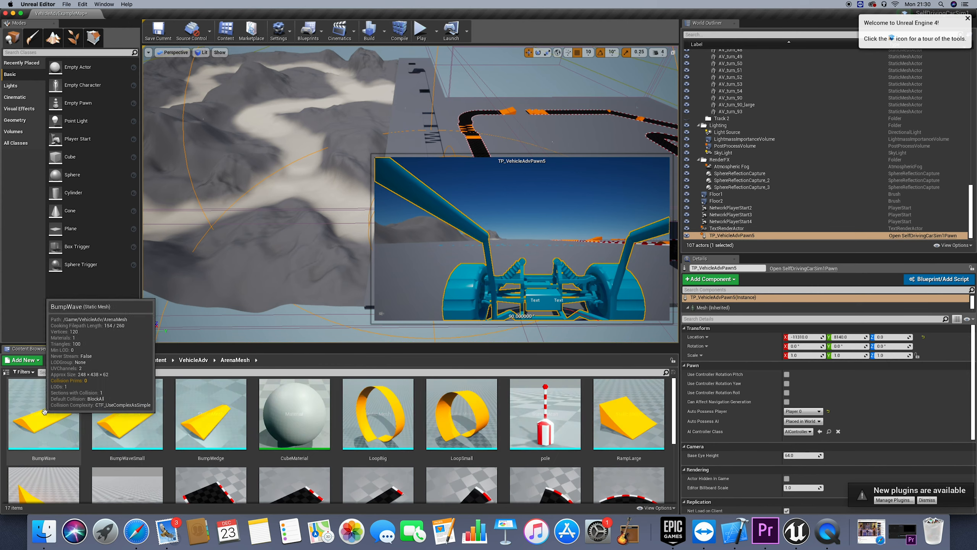
click(193, 360)
double_click(114, 414)
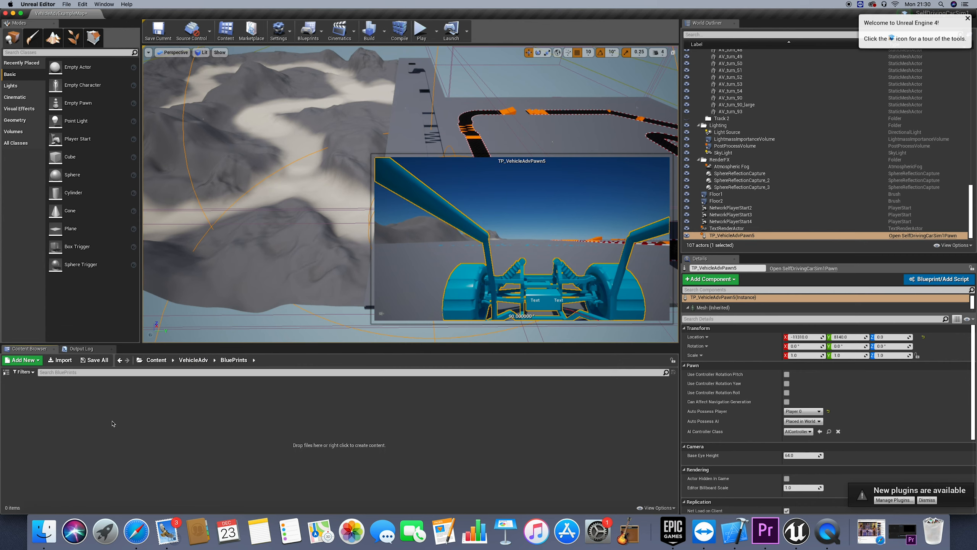
Create a Blueprint class with Actor as its parent in the BluePrints folder and name it RoadSpline
right_click(115, 421)
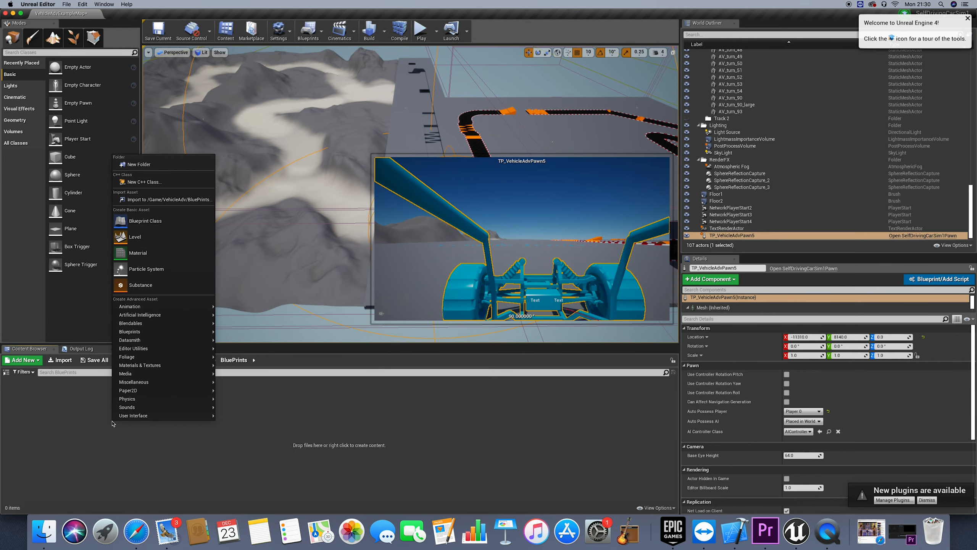
click(166, 225)
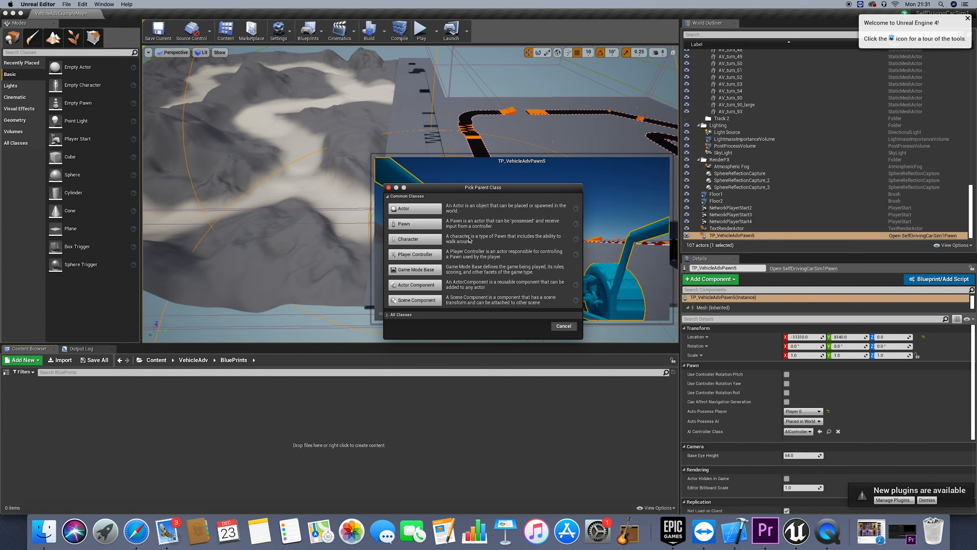
click(418, 209)
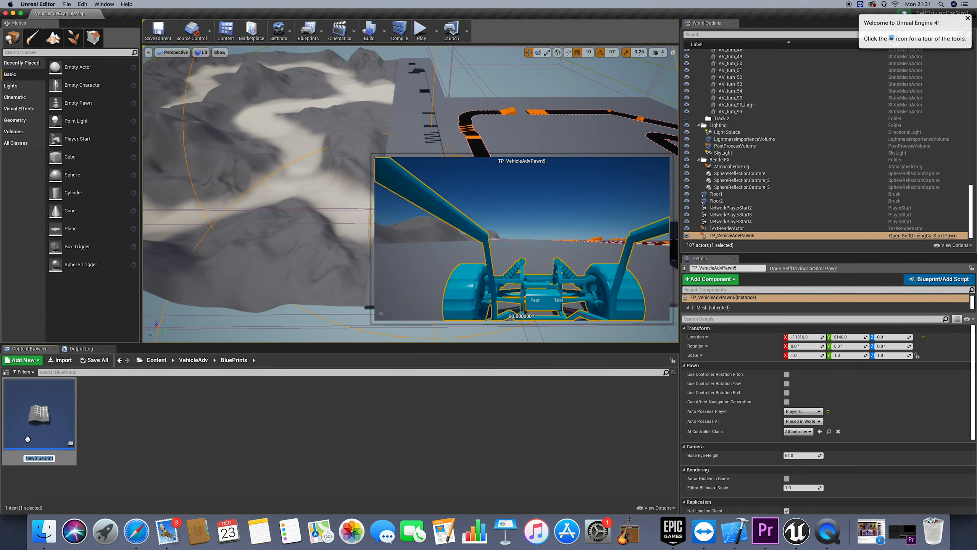
text(R)
text(dSplune)
key(BackSpace)
key(BackSpace)
key(BackSpace)
text(ine)
key(Return)
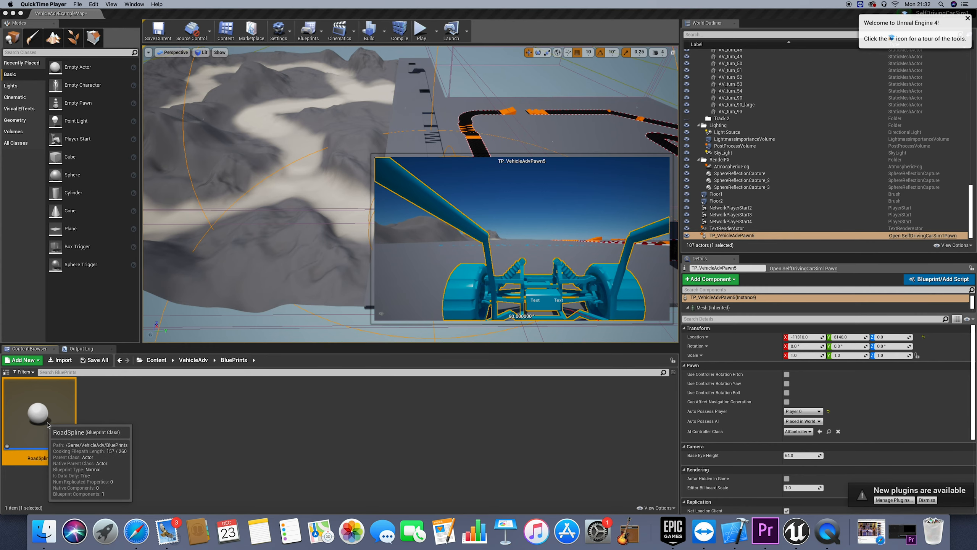
Open the RoadSpline Blueprint, look over its Construction Script and Event Graph, and return to its Viewport
double_click(52, 418)
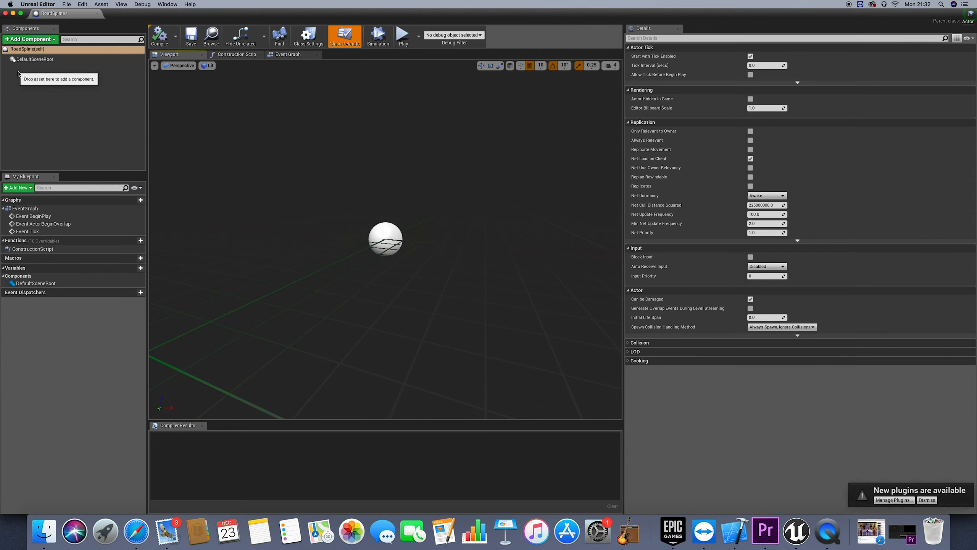
click(239, 55)
click(285, 54)
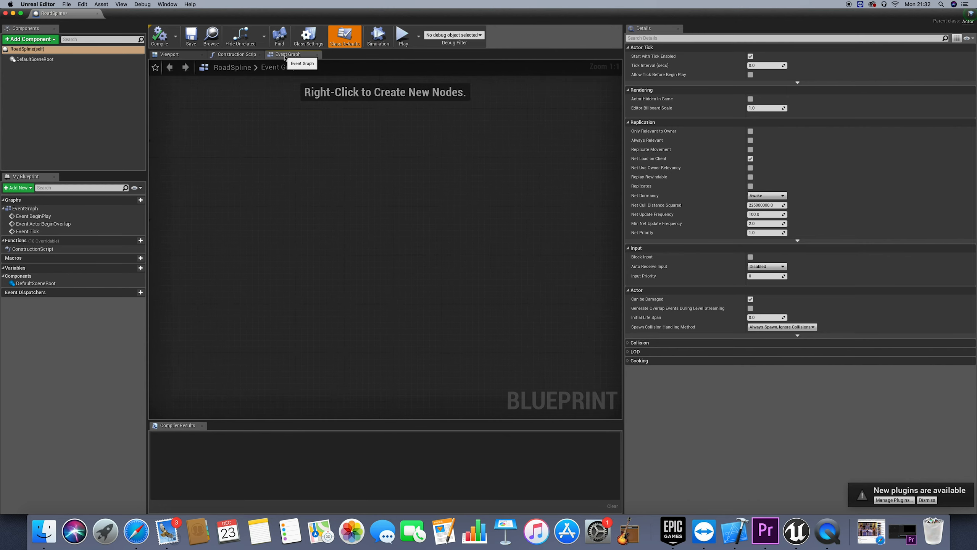
click(164, 58)
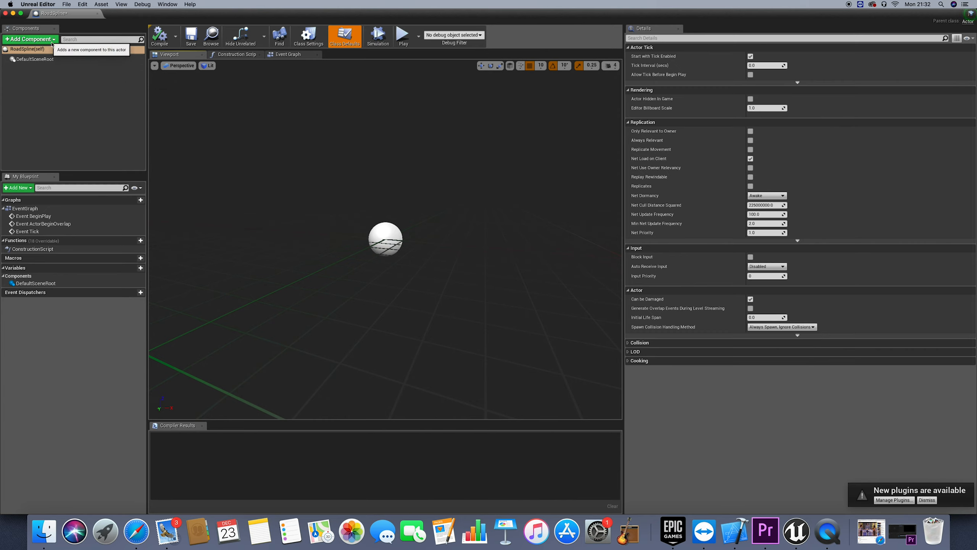
Add a Spline component under the DefaultSceneRoot of the RoadSpline Blueprint, keeping the name Spline
click(31, 39)
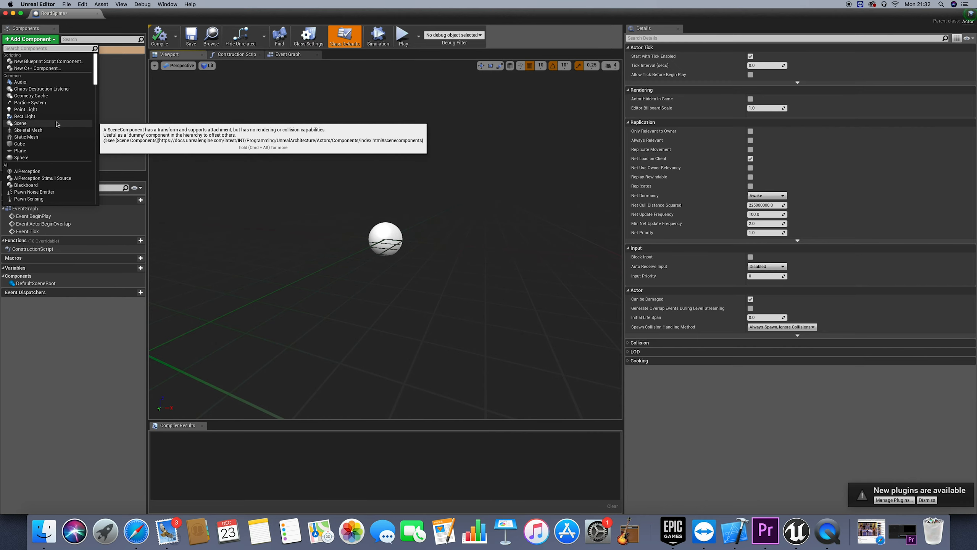
text(spline)
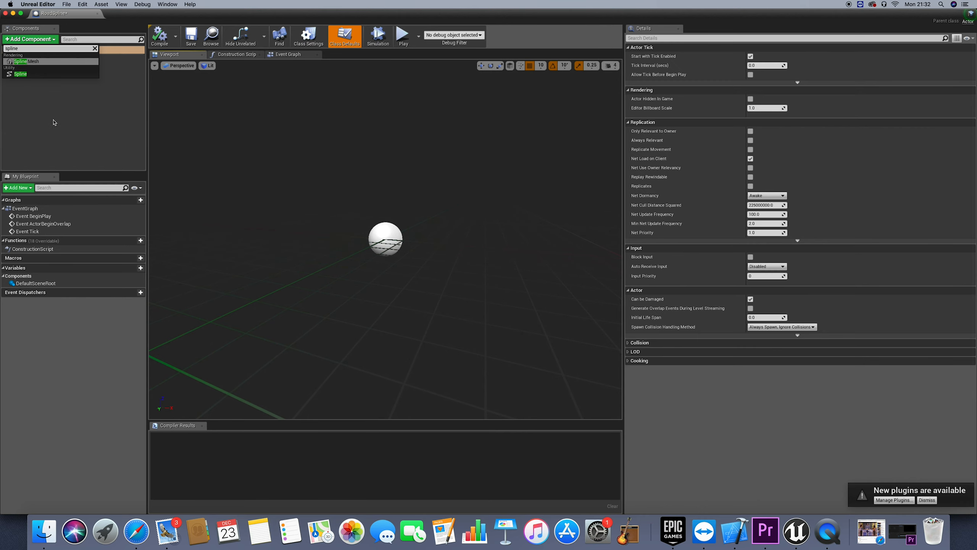
click(30, 75)
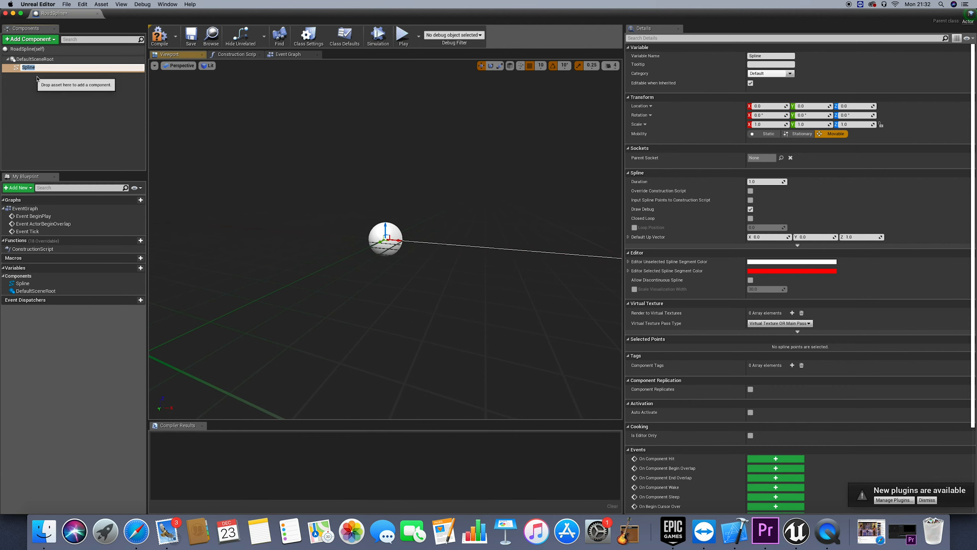
Select the end point of the new spline, the one farthest from the scene root sphere
right_drag(320, 220, 315, 227)
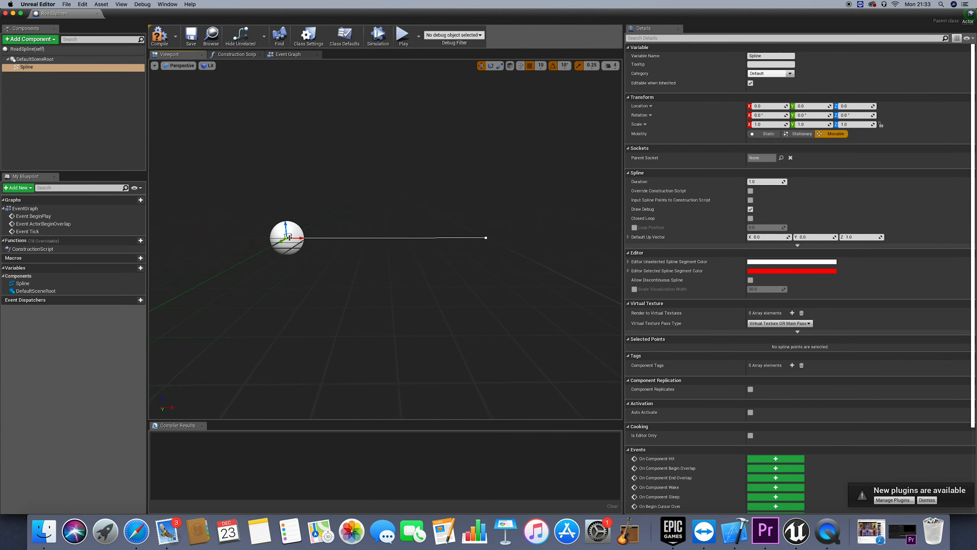
click(487, 238)
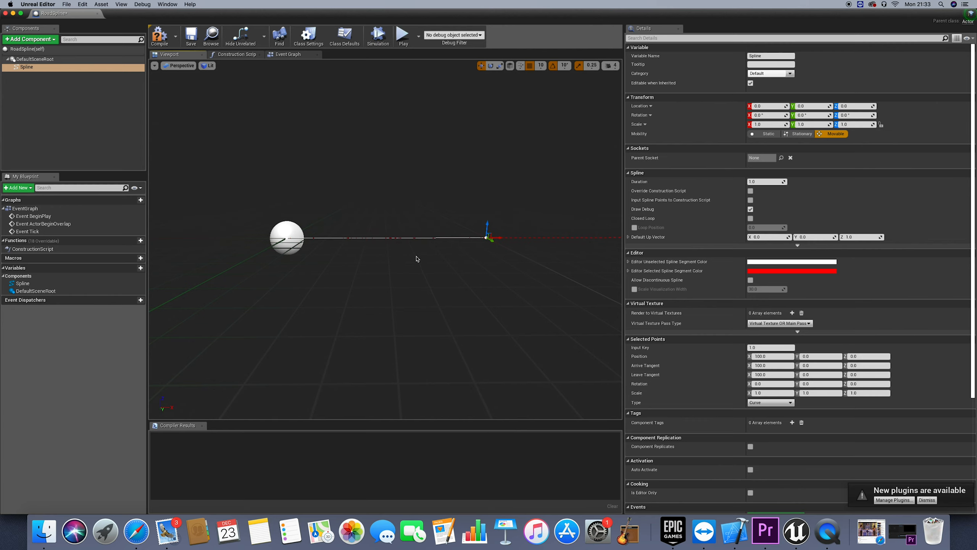
drag(504, 277, 503, 258)
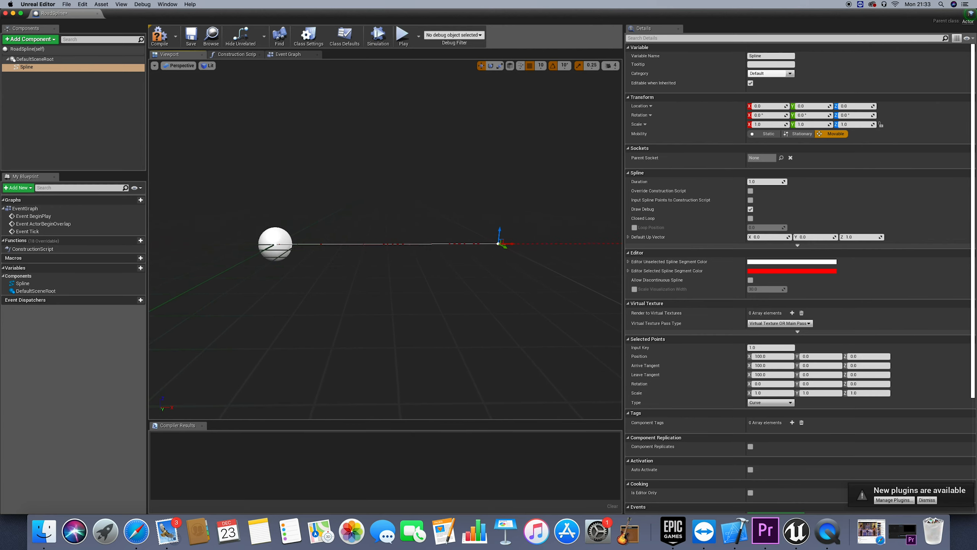
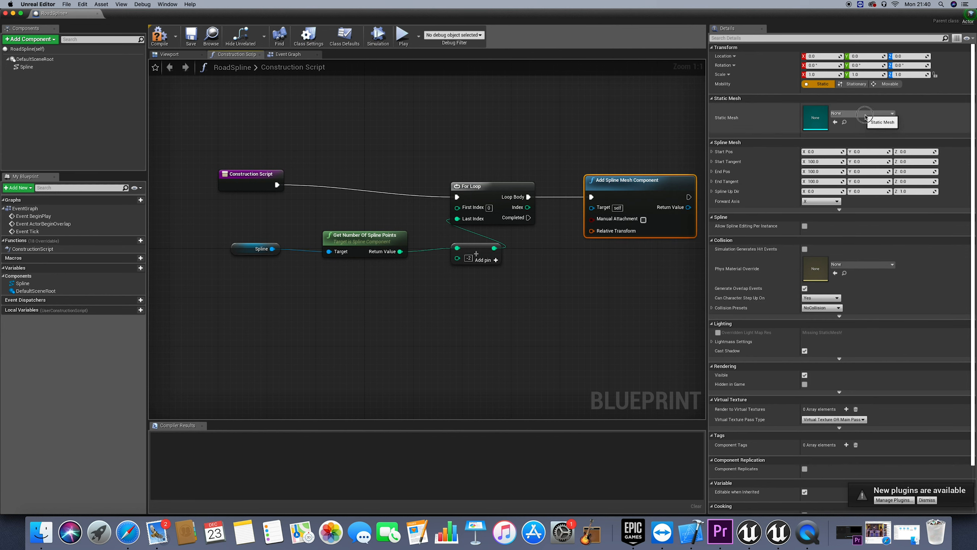
Assign the StraightHalf static mesh to the Add Spline Mesh Component node
click(862, 113)
scroll(866, 208, down, 10)
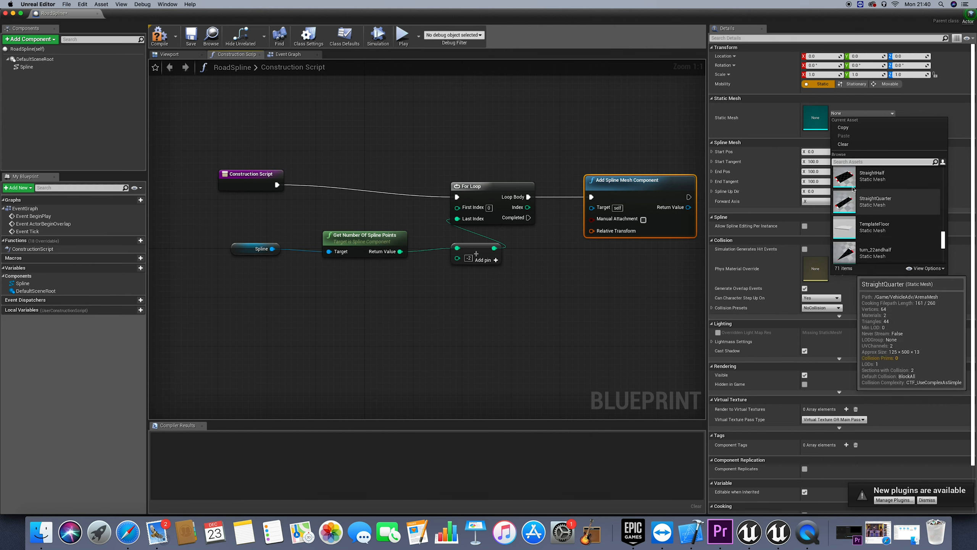
scroll(865, 207, up, 1)
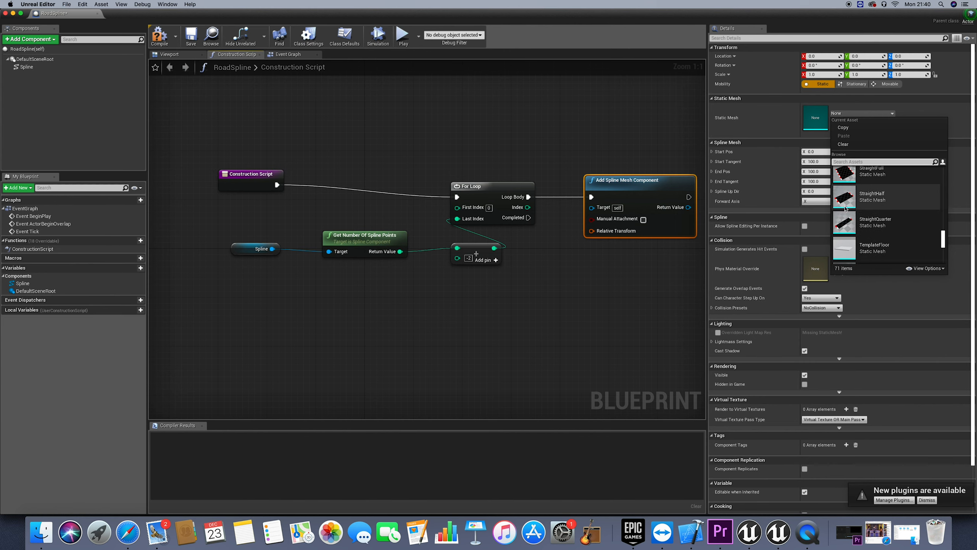
scroll(865, 210, down, 1)
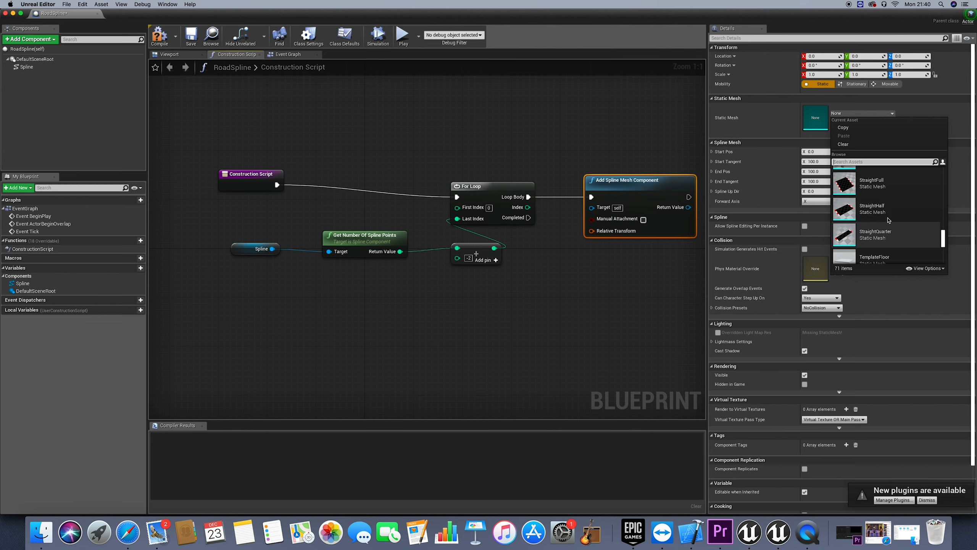
click(872, 185)
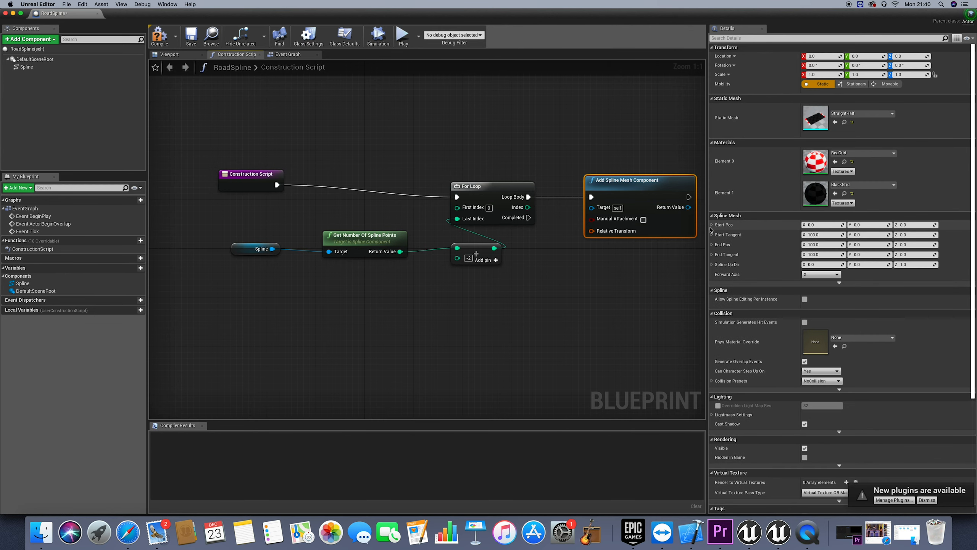
Widen the graph area by narrowing the Details area, and compile and save the RoadSpline Blueprint
drag(707, 227, 788, 231)
click(669, 272)
click(641, 195)
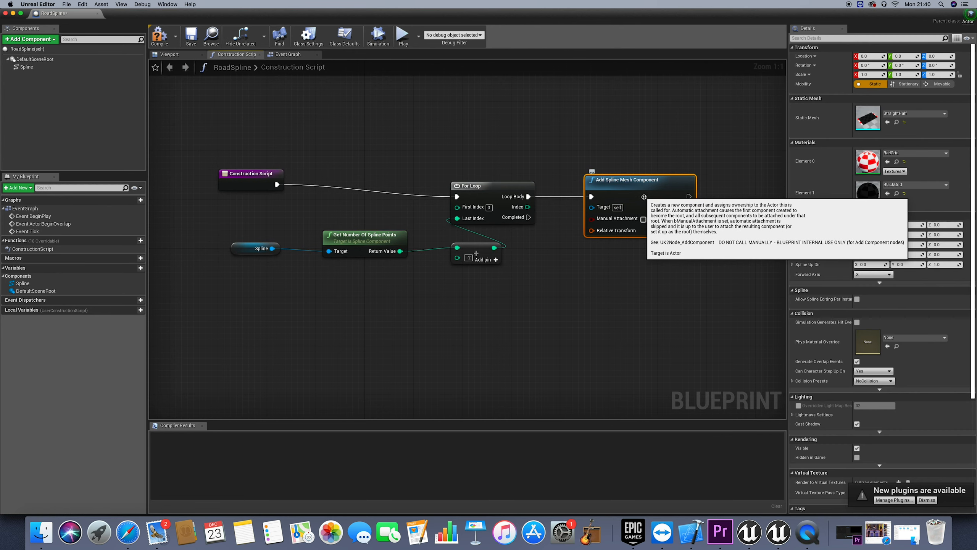
click(667, 295)
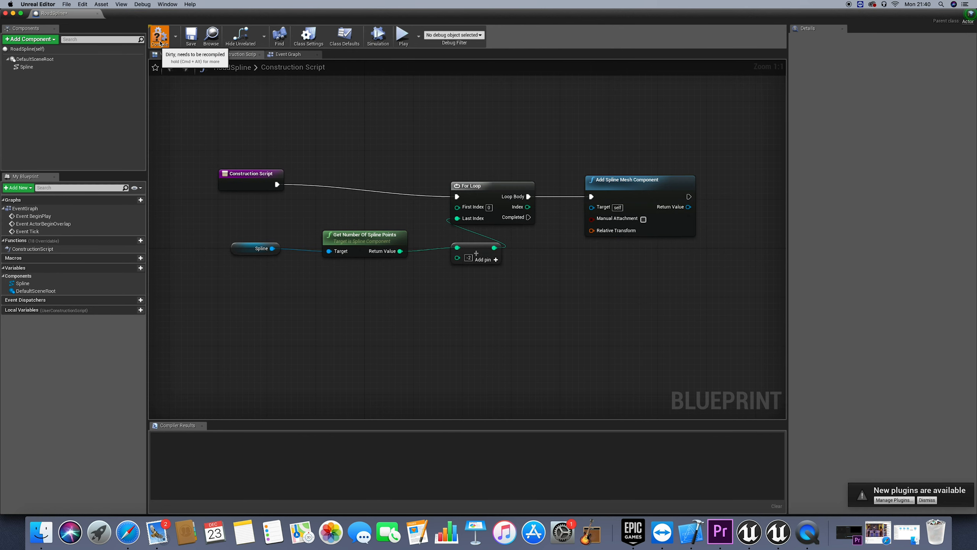
click(181, 37)
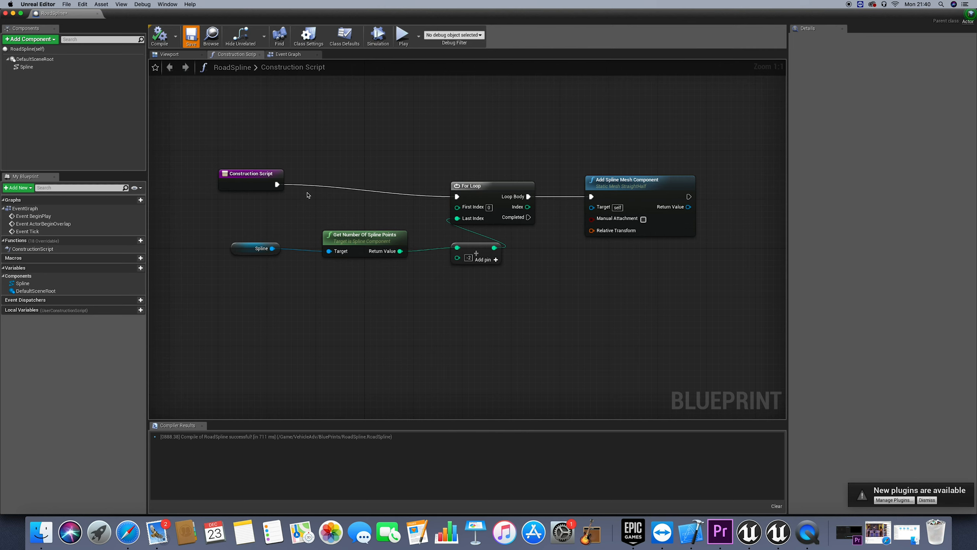
Add a Set Forward Axis node from the execution output of Add Spline Mesh Component and line it up beside that node
drag(633, 202, 640, 202)
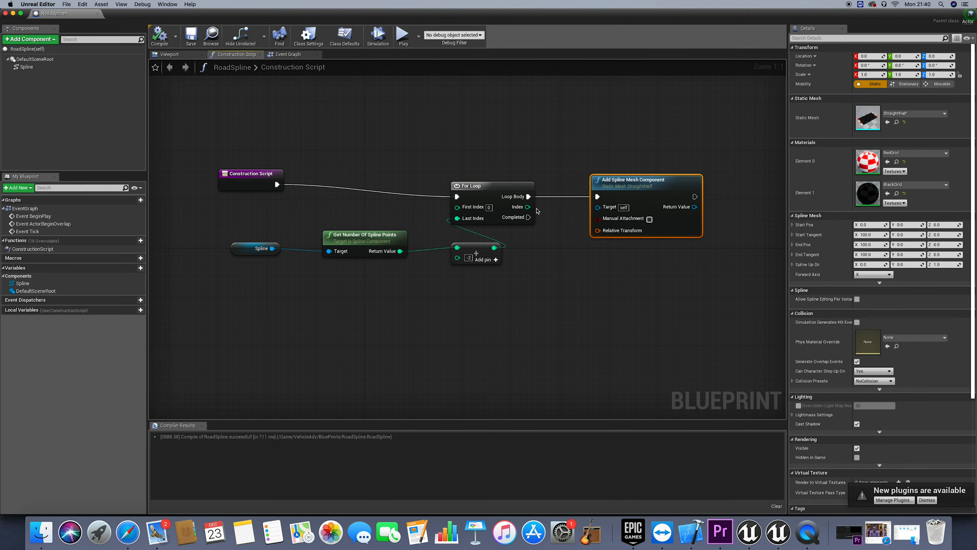
drag(590, 213, 566, 213)
drag(671, 197, 707, 199)
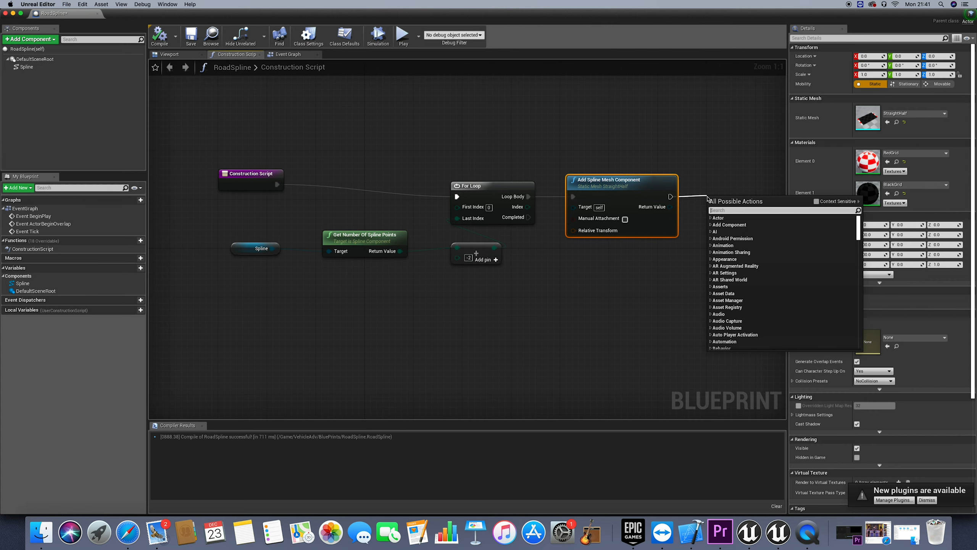
text(set fo)
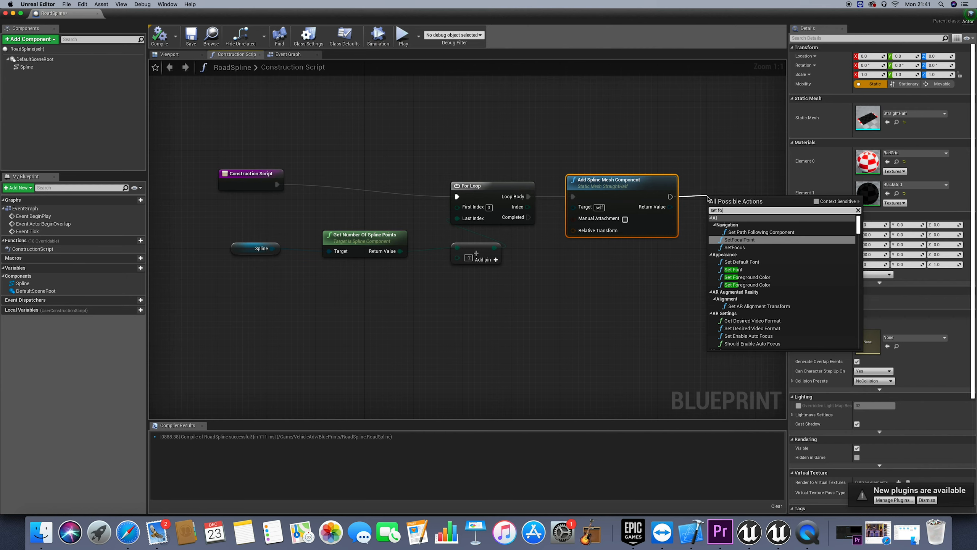
text(rwad)
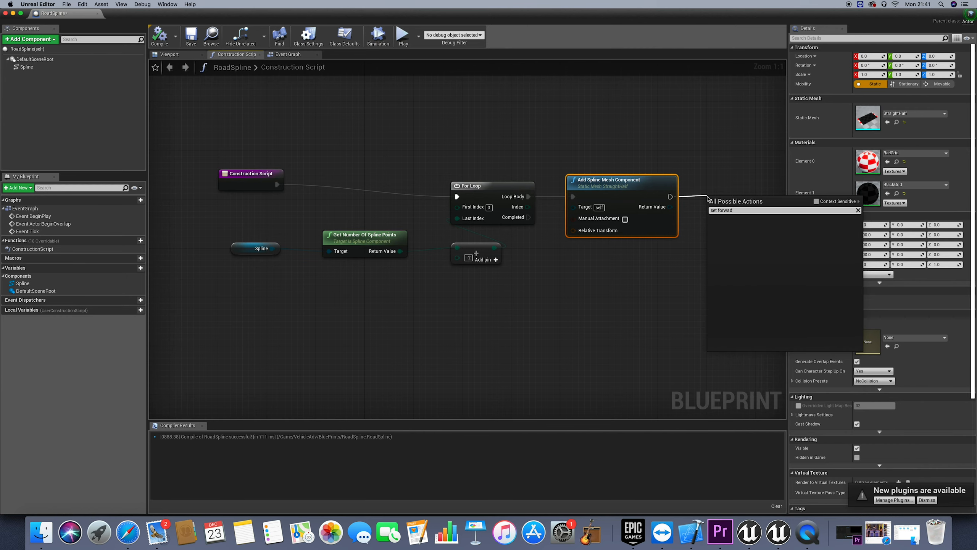
key(BackSpace)
key(Return)
scroll(711, 200, right, 4)
scroll(711, 200, down, 2)
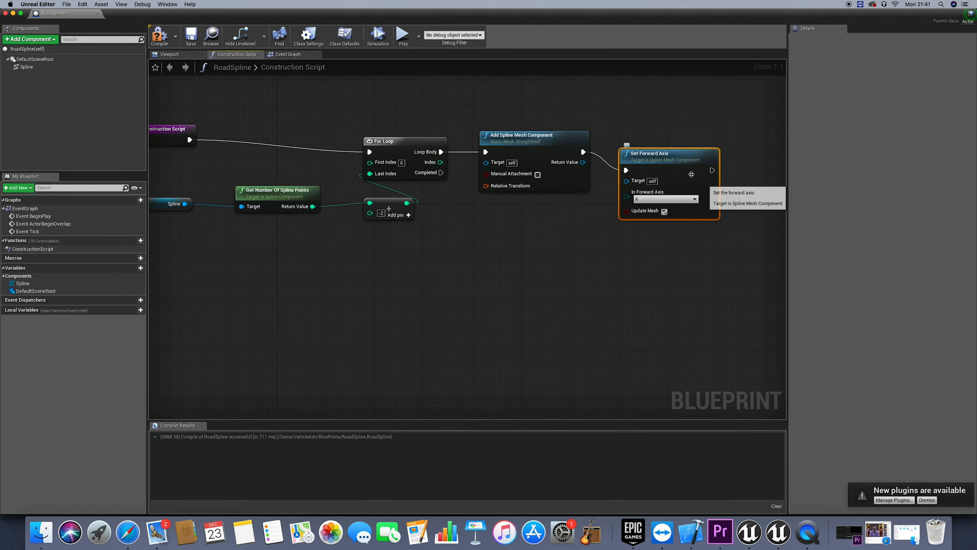
drag(682, 152, 688, 135)
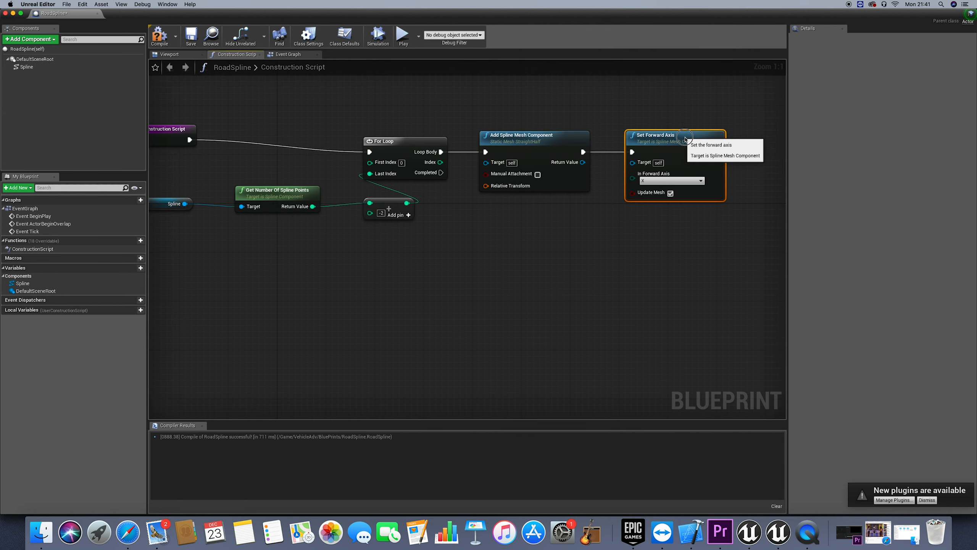
Connect the Return Value of Add Spline Mesh Component to the Target of Set Forward Axis
scroll(616, 164, down, 1)
scroll(616, 164, left, 1)
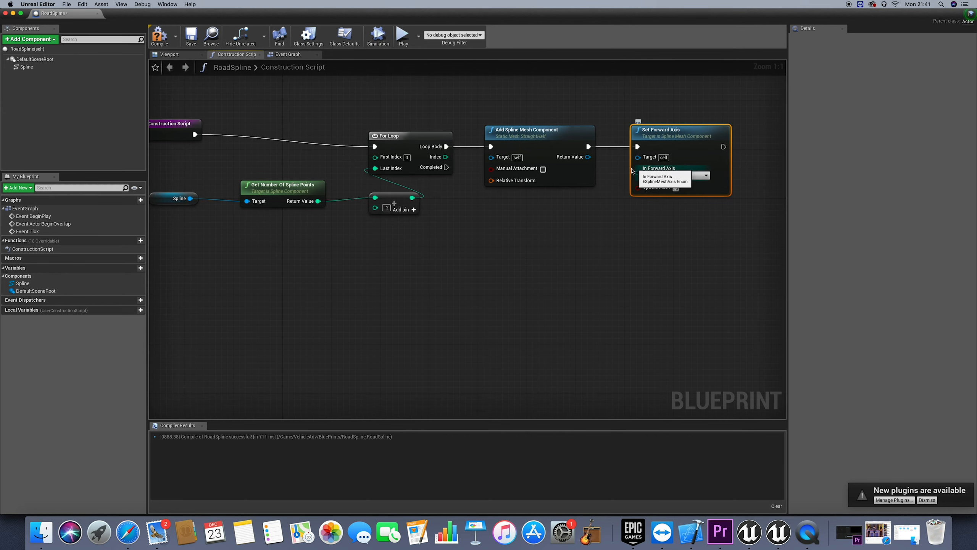
drag(587, 156, 637, 157)
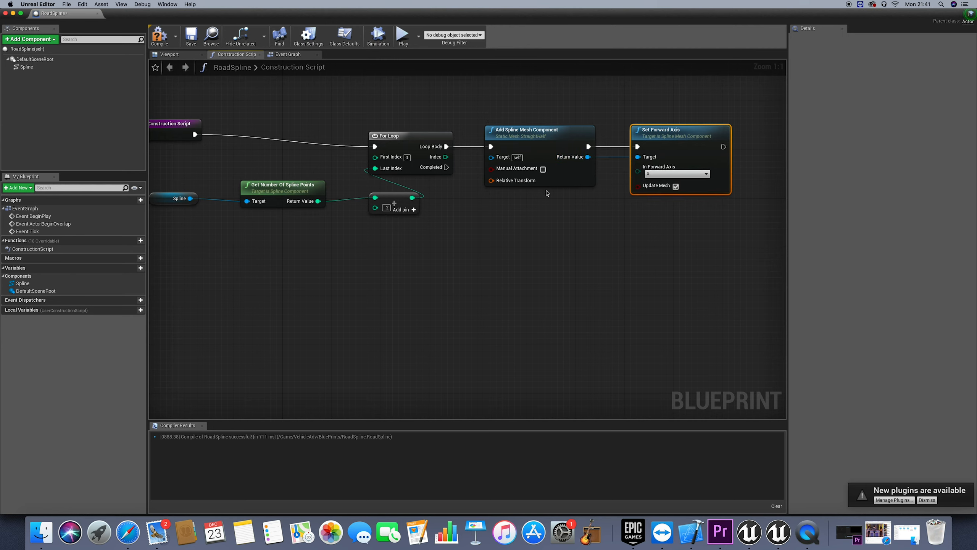
Compile the Blueprint and move the integer add and Get Number Of Spline Points nodes to tidy the graph
click(157, 43)
click(410, 264)
drag(387, 195, 296, 210)
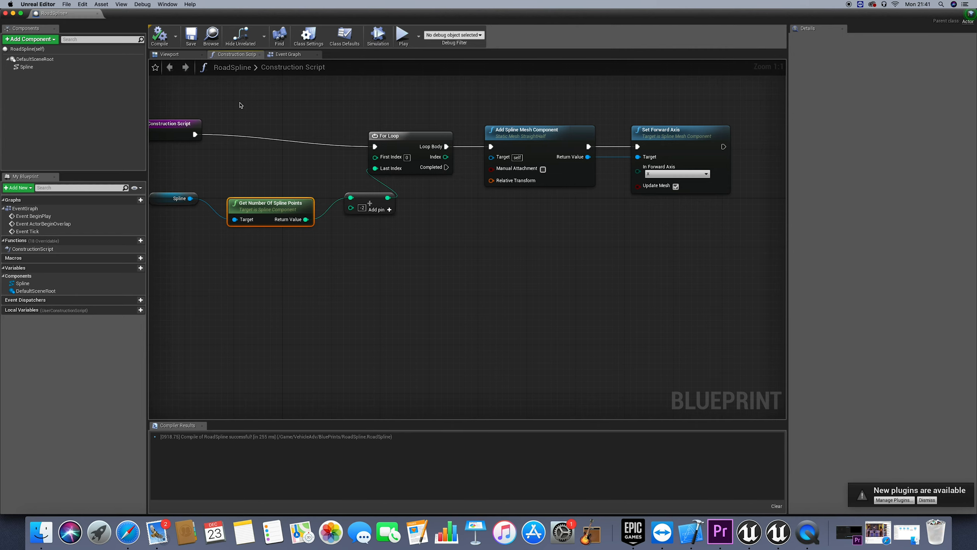
Select the Spline component in the Viewport and move its end point along X to position 110
click(168, 54)
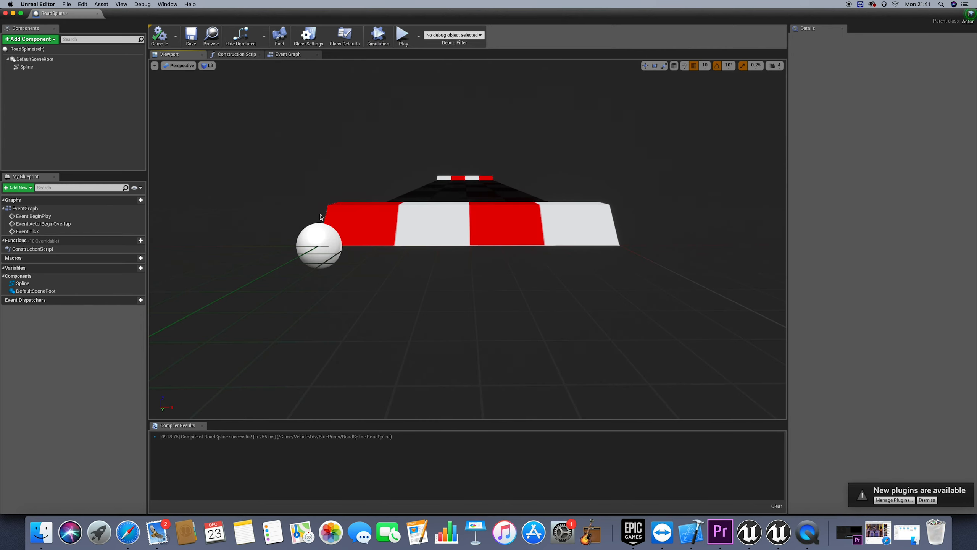
right_drag(378, 179, 399, 188)
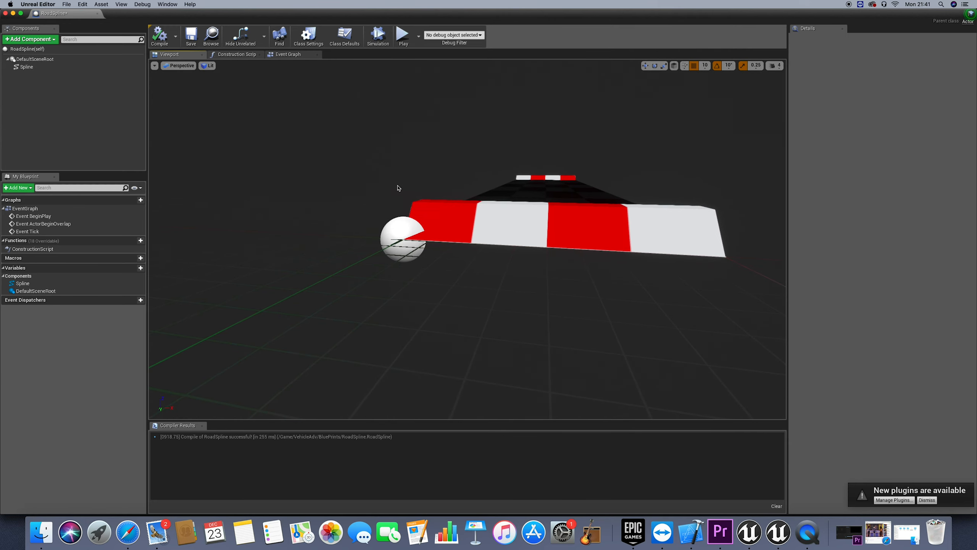
click(39, 67)
right_drag(475, 264, 394, 246)
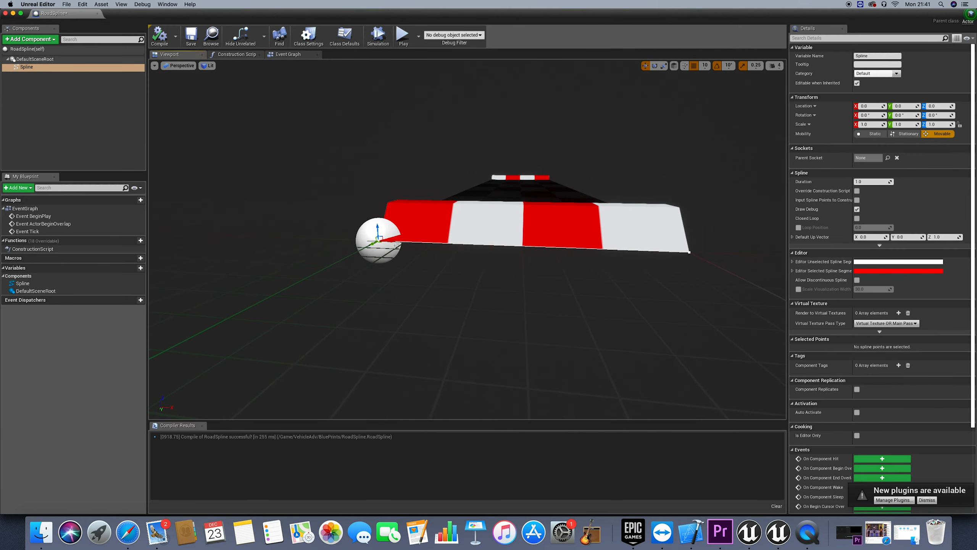
drag(690, 252, 735, 252)
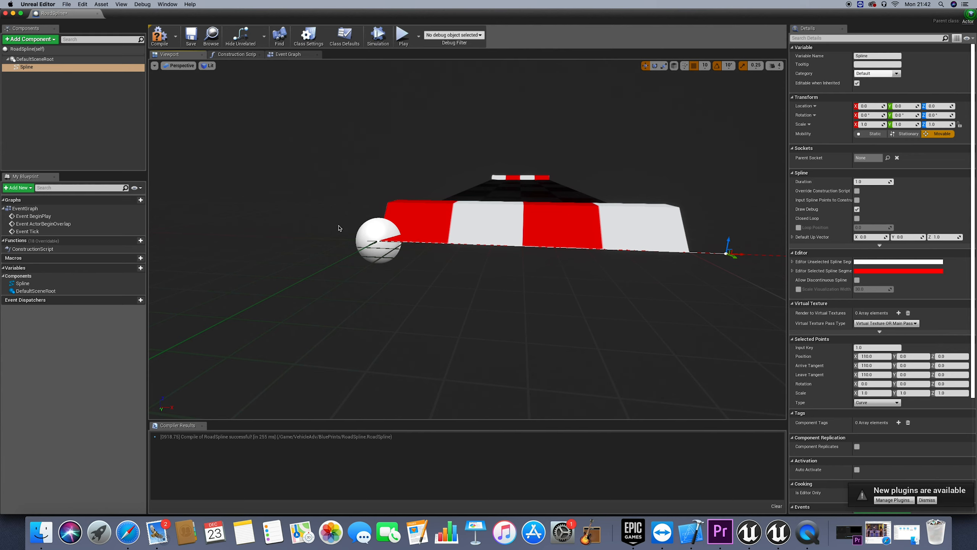
Review the Construction Script node chain and compare it with the road mesh and spline end point in the Viewport
click(289, 54)
click(236, 55)
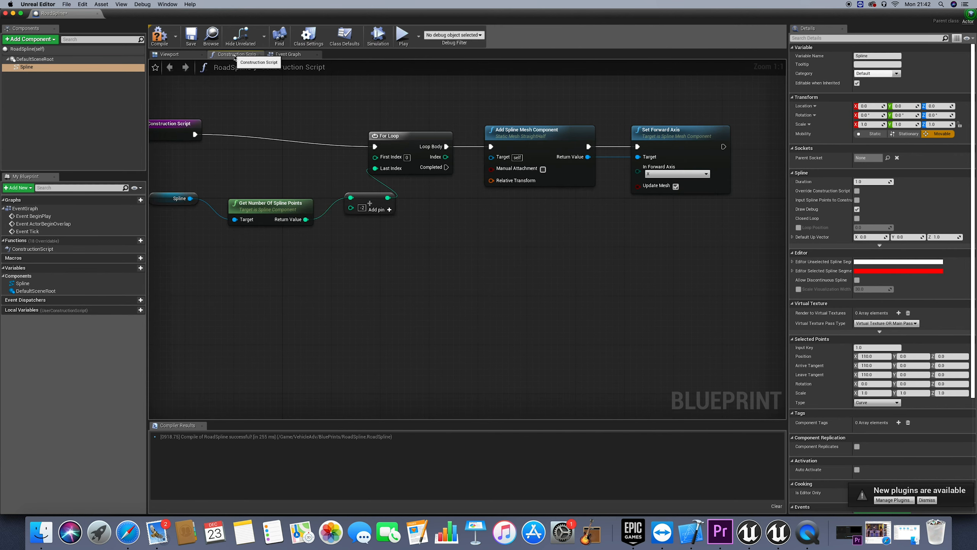
scroll(599, 255, left, 2)
scroll(599, 255, right, 3)
scroll(598, 256, right, 3)
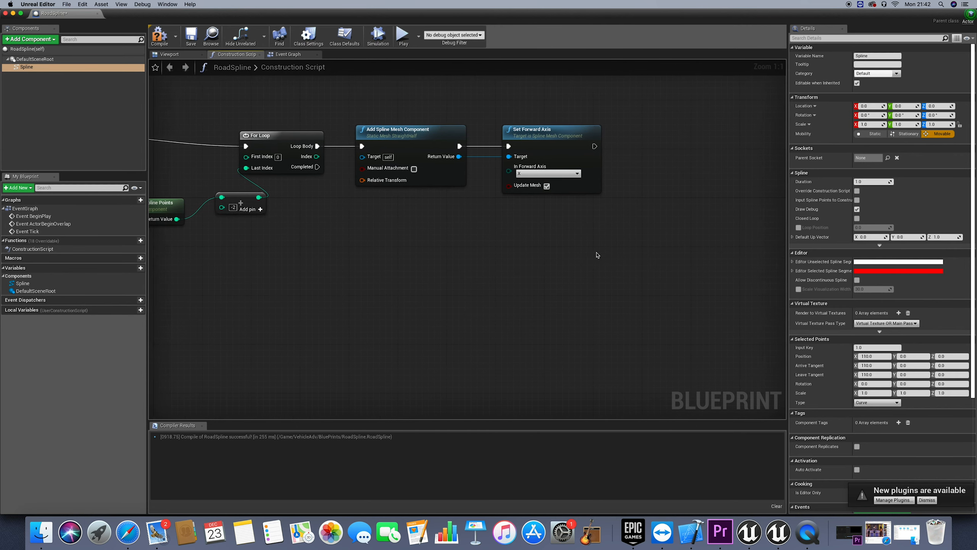
scroll(597, 255, left, 4)
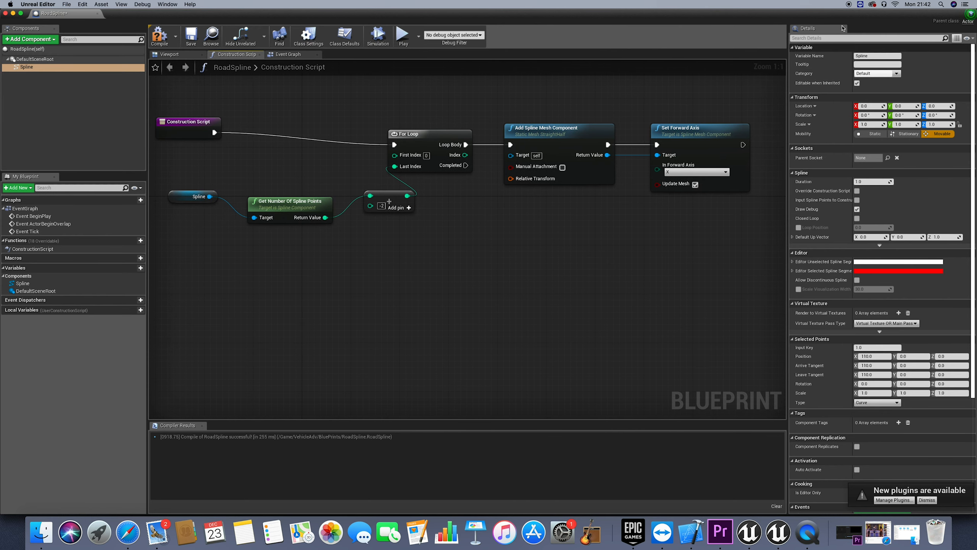
scroll(557, 266, right, 2)
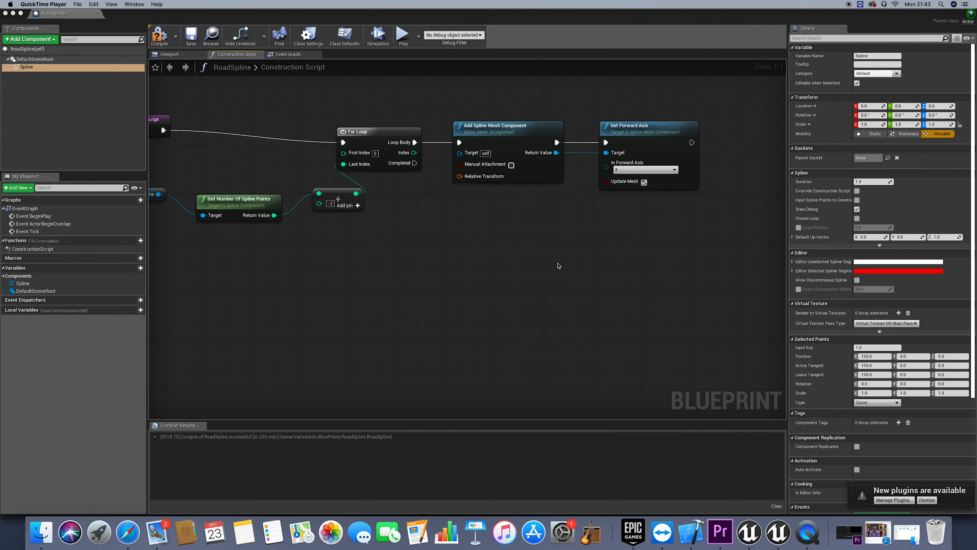
click(180, 54)
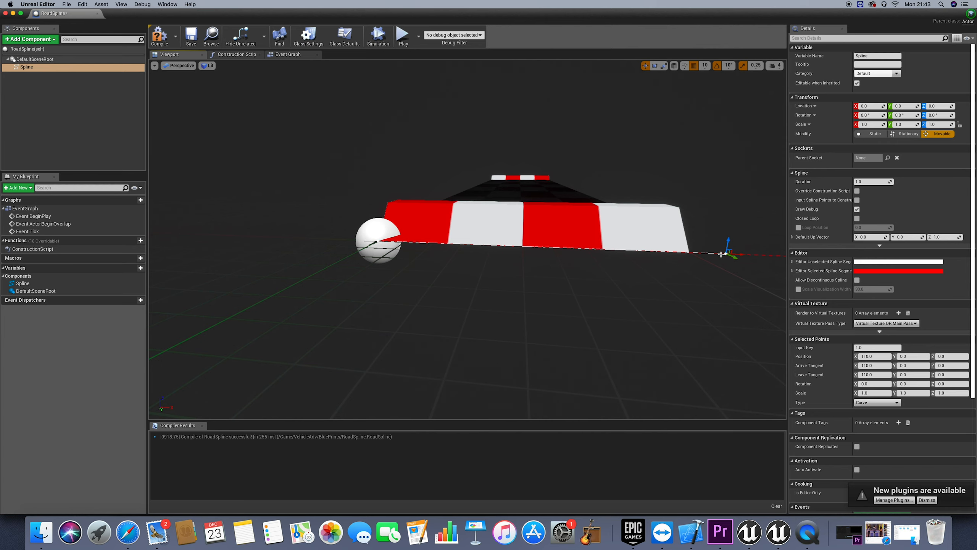
right_drag(705, 253, 702, 253)
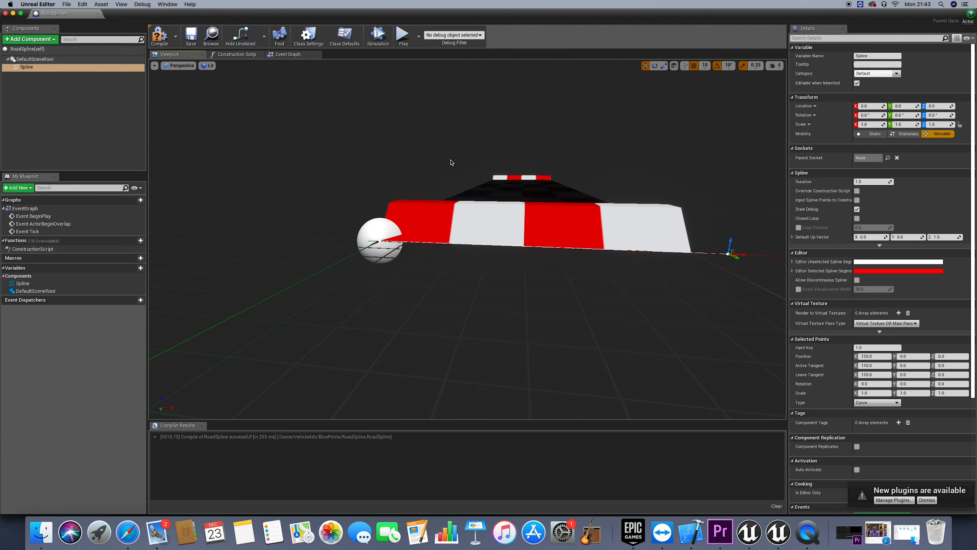
Add a Spline Mesh Set Start and End node to the Construction Script and place it after Set Forward Axis
click(246, 56)
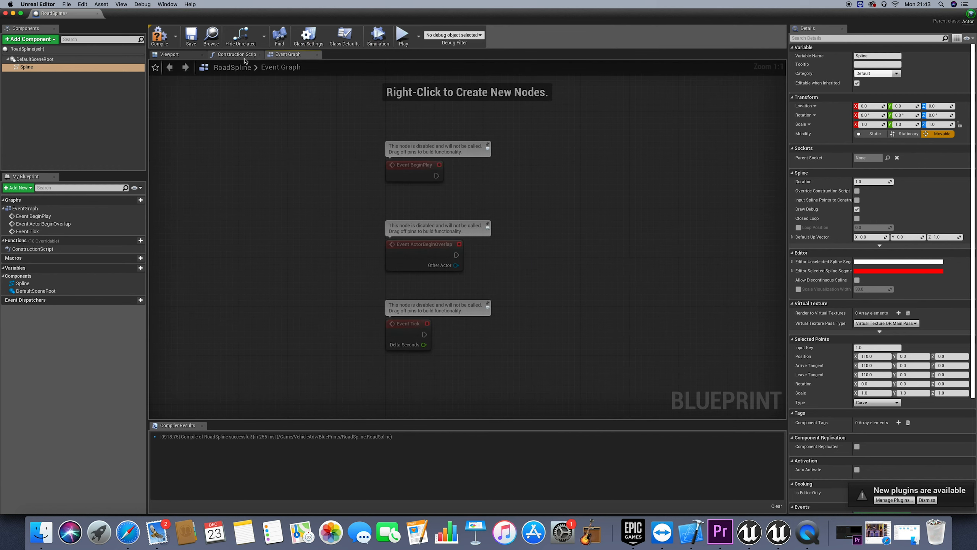
scroll(588, 211, right, 7)
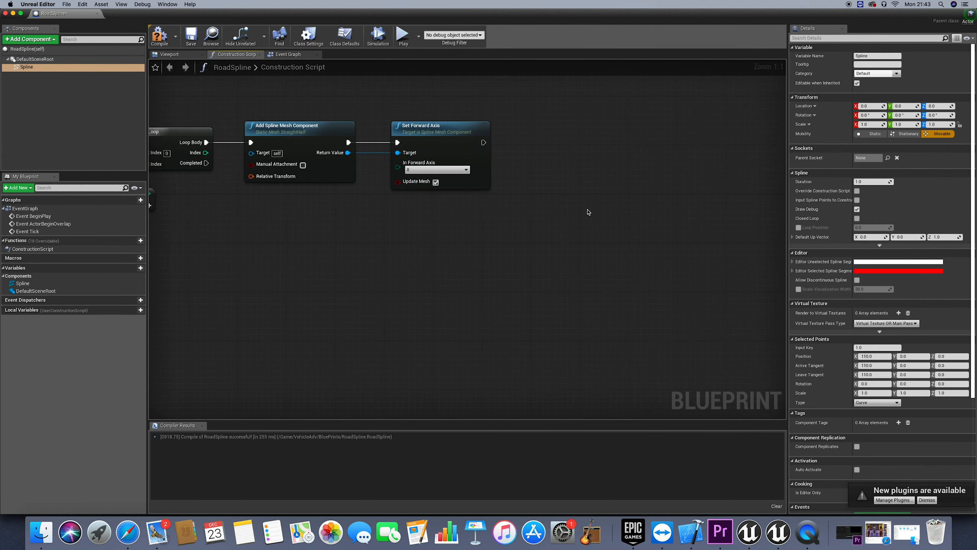
right_click(569, 166)
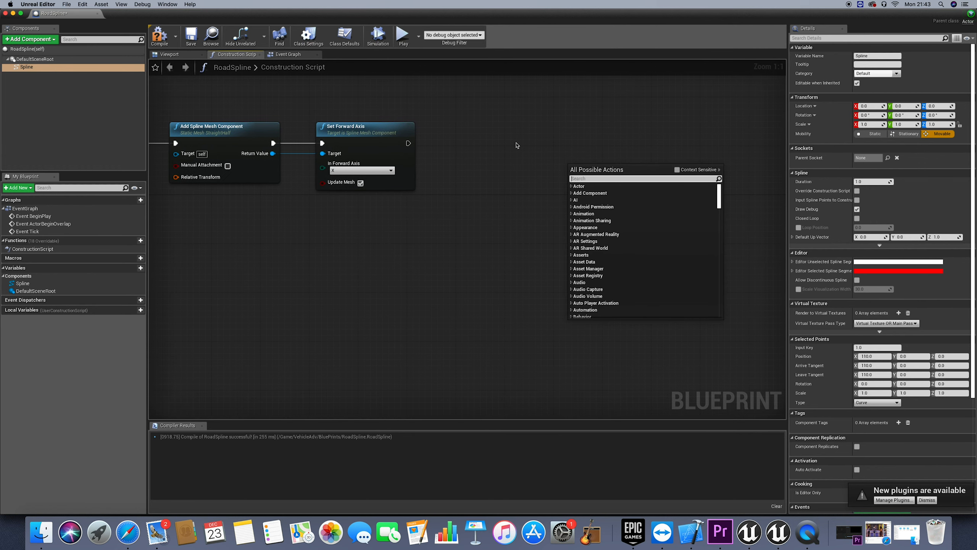
text(set start)
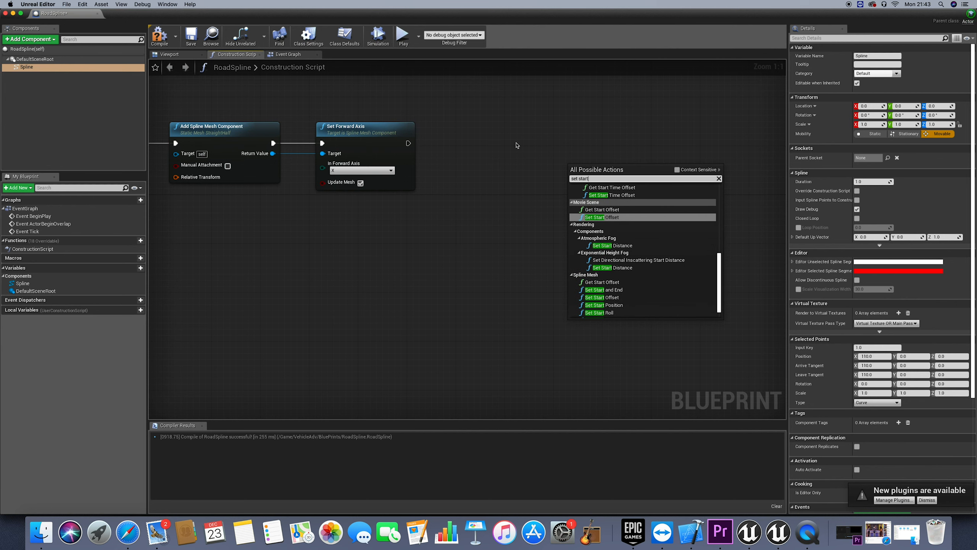
text( end)
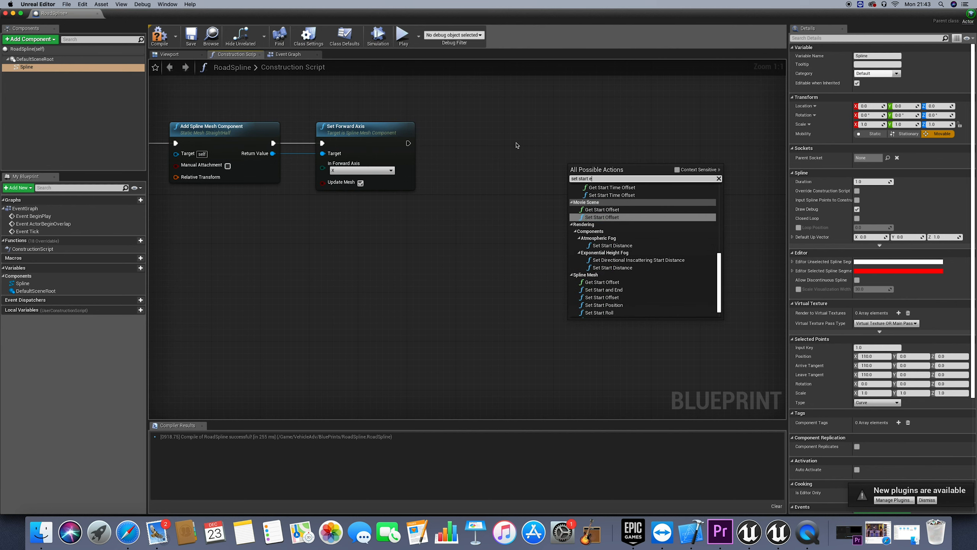
key(BackSpace)
key(BackSpace)
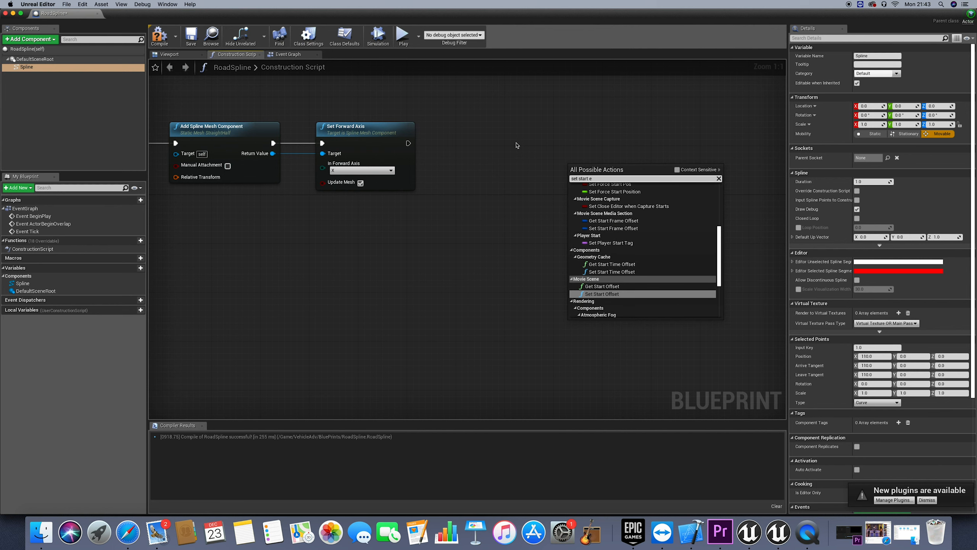
scroll(516, 145, right, 3)
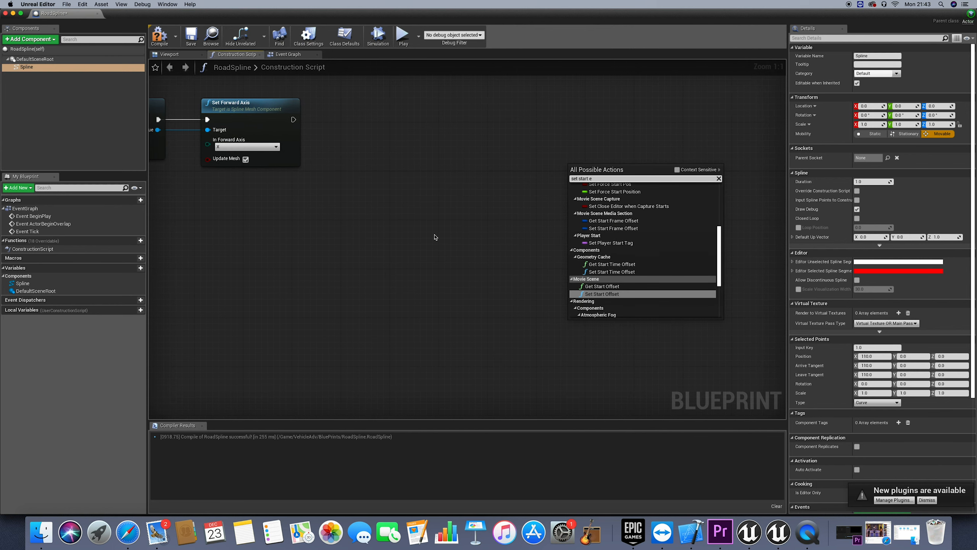
scroll(435, 237, left, 1)
scroll(435, 237, left, 5)
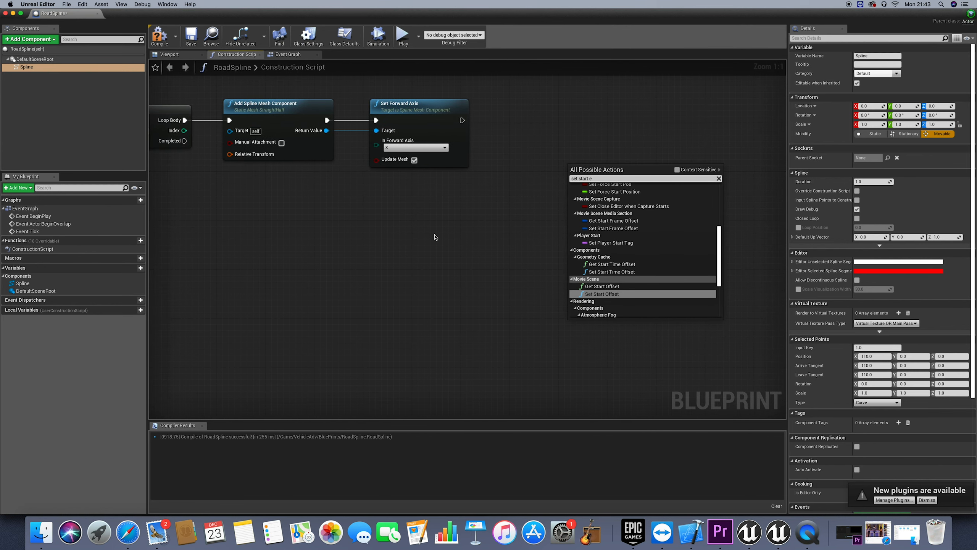
scroll(435, 237, down, 1)
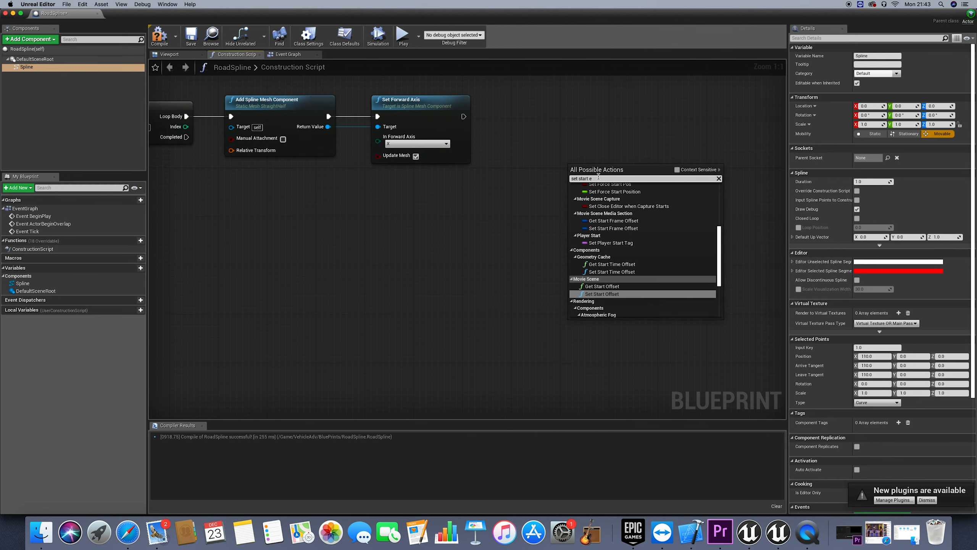
text(nd)
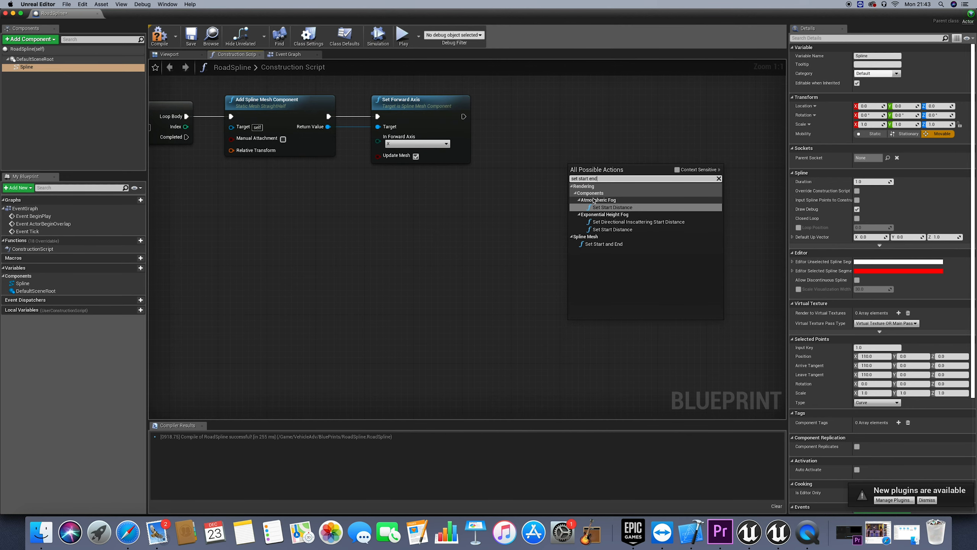
click(604, 243)
drag(654, 158, 647, 113)
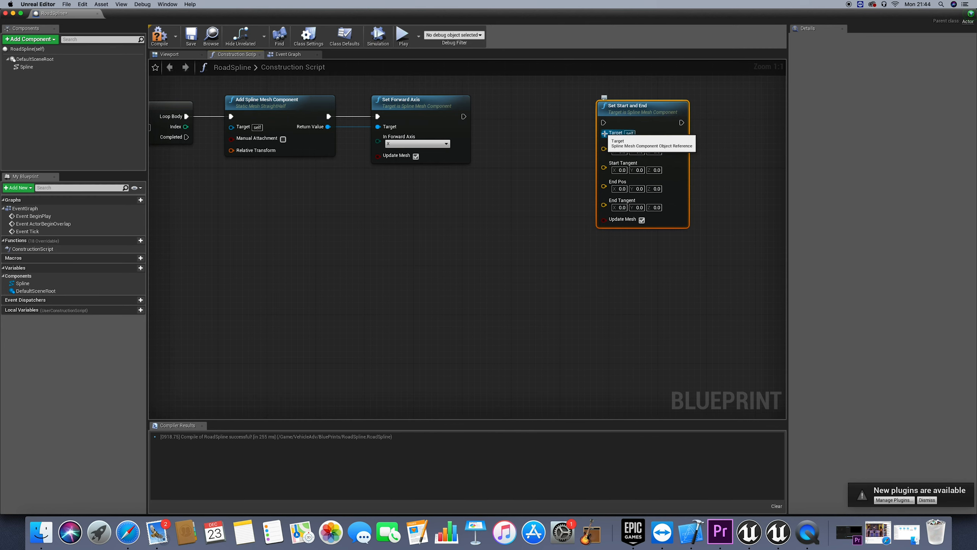
Connect Add Spline Mesh Component's Return Value to Set Start and End's Target, link its execution from Set Forward Axis, and straighten the connections
right_drag(604, 134, 614, 139)
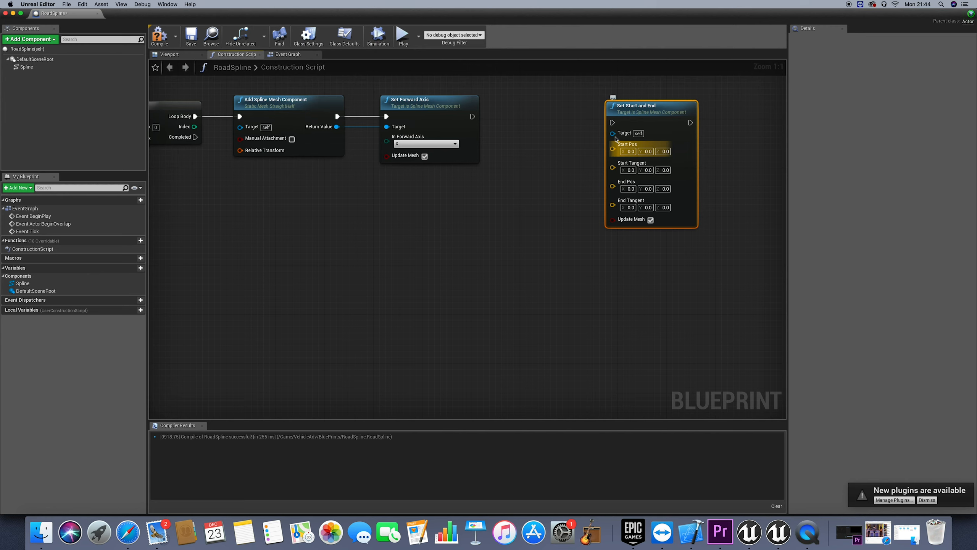
drag(612, 133, 337, 127)
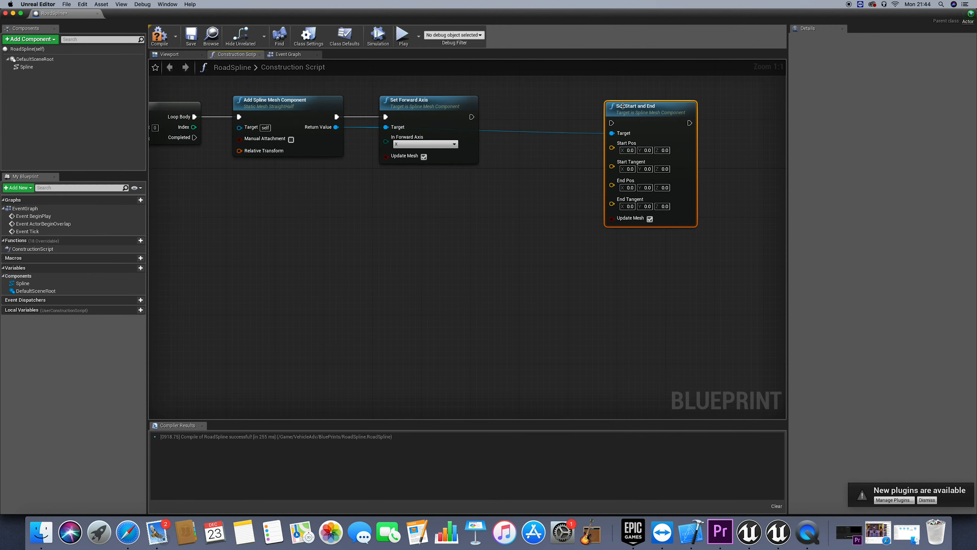
drag(471, 117, 612, 124)
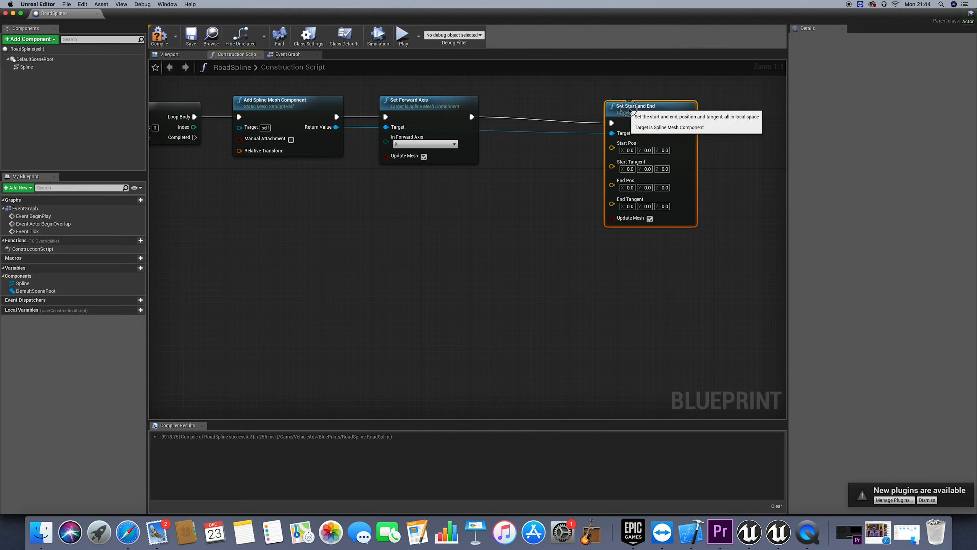
key(q)
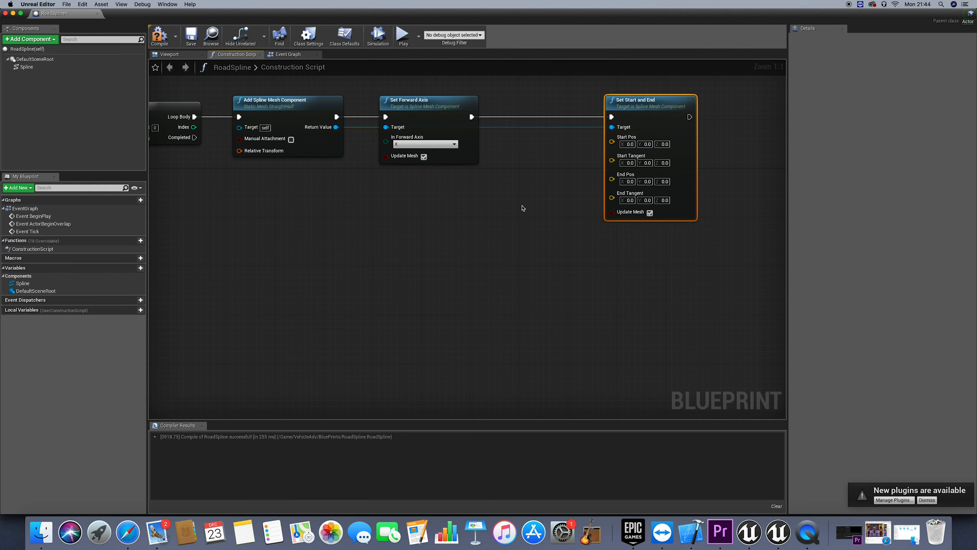
Search all Blueprint actions for a node that gets the position of a spline point
right_click(421, 227)
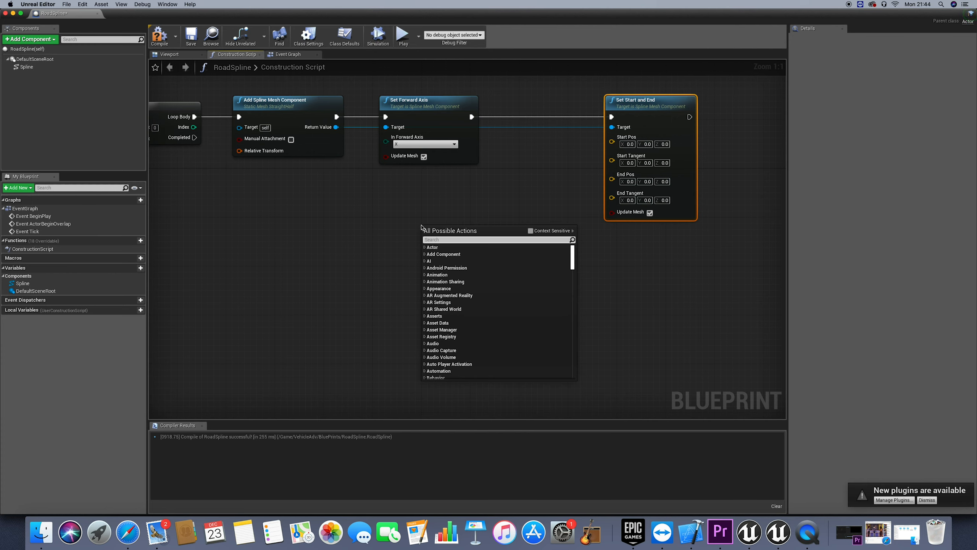
text(get)
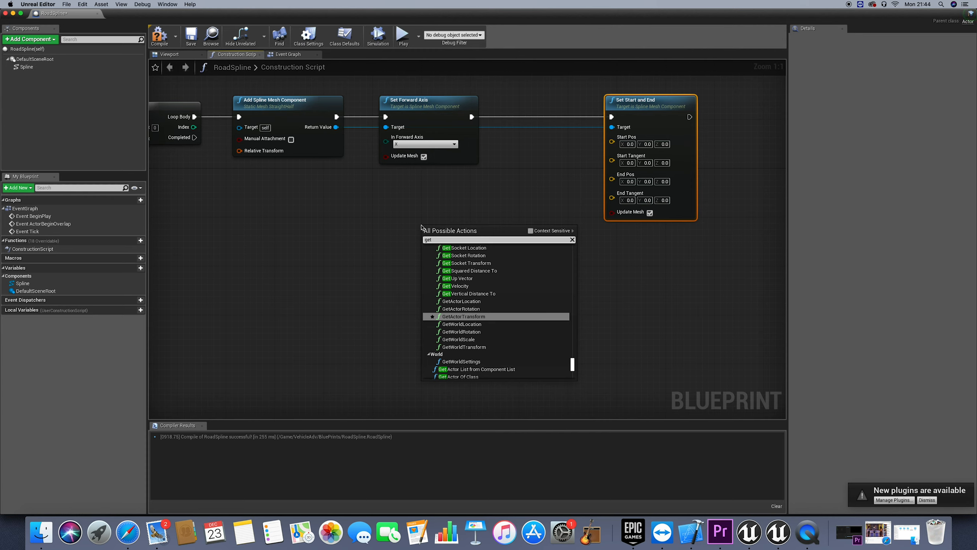
text( splin)
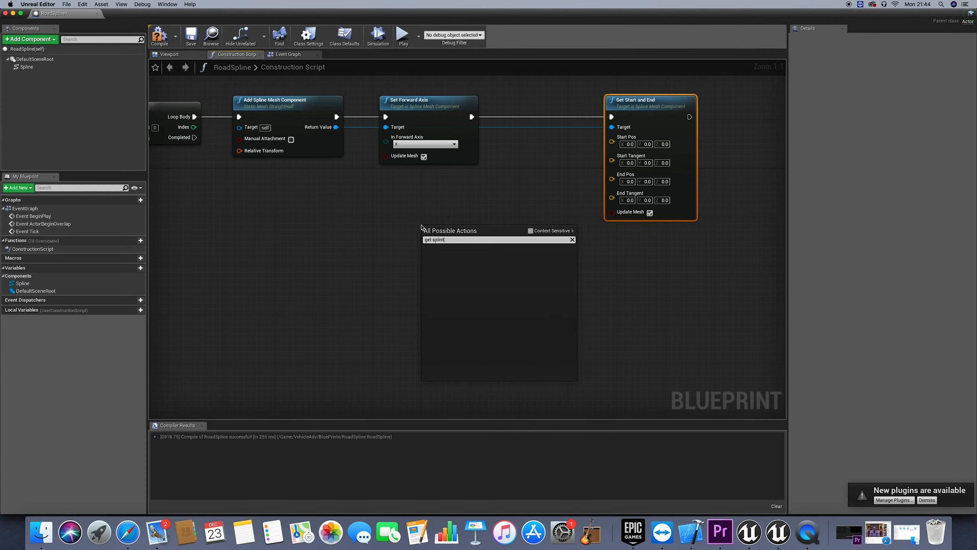
text(r)
key(BackSpace)
text(e point)
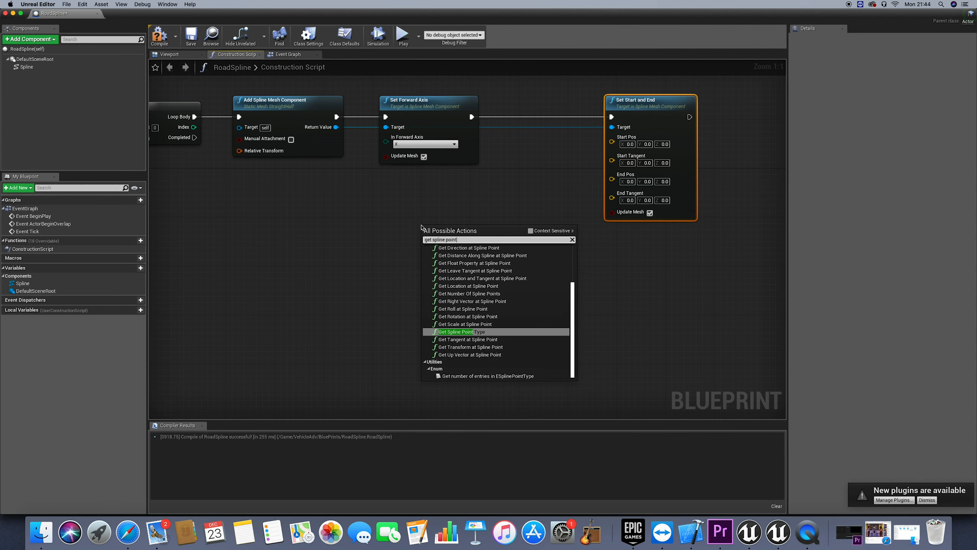
text( pos)
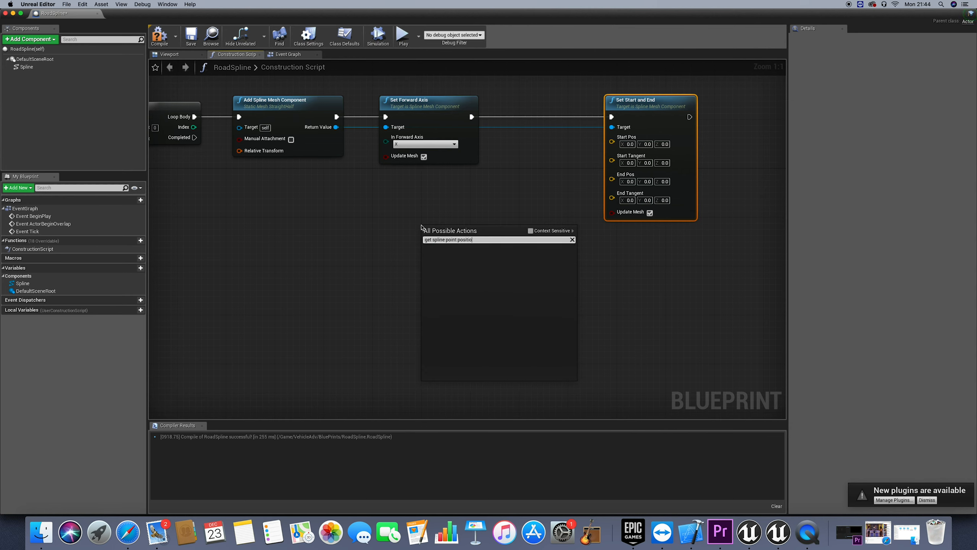
text(iti)
key(BackSpace)
key(BackSpace)
key(BackSpace)
key(BackSpace)
key(BackSpace)
key(BackSpace)
key(BackSpace)
key(BackSpace)
key(BackSpace)
key(BackSpace)
key(BackSpace)
key(BackSpace)
key(BackSpace)
key(BackSpace)
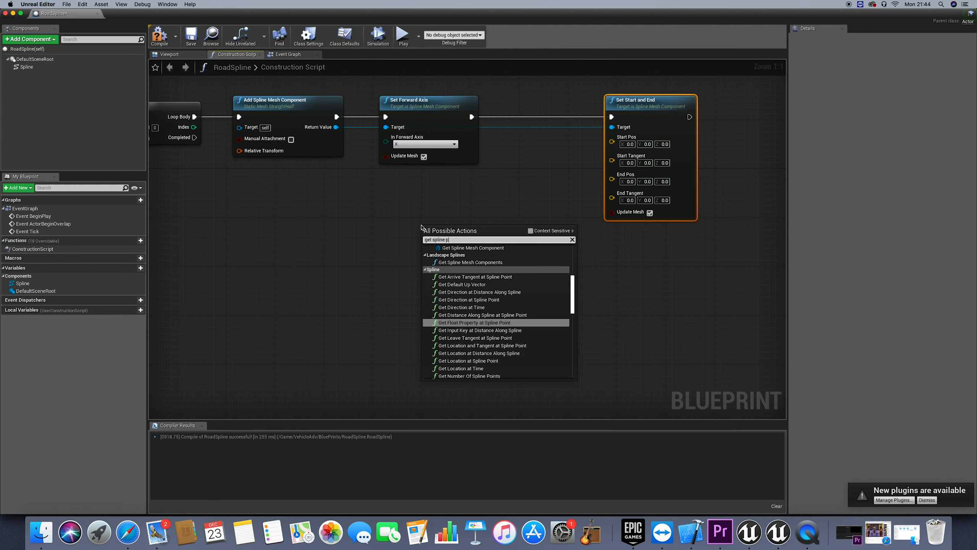
key(BackSpace)
key(BackSpace)
key(BackSpace)
key(BackSpace)
key(BackSpace)
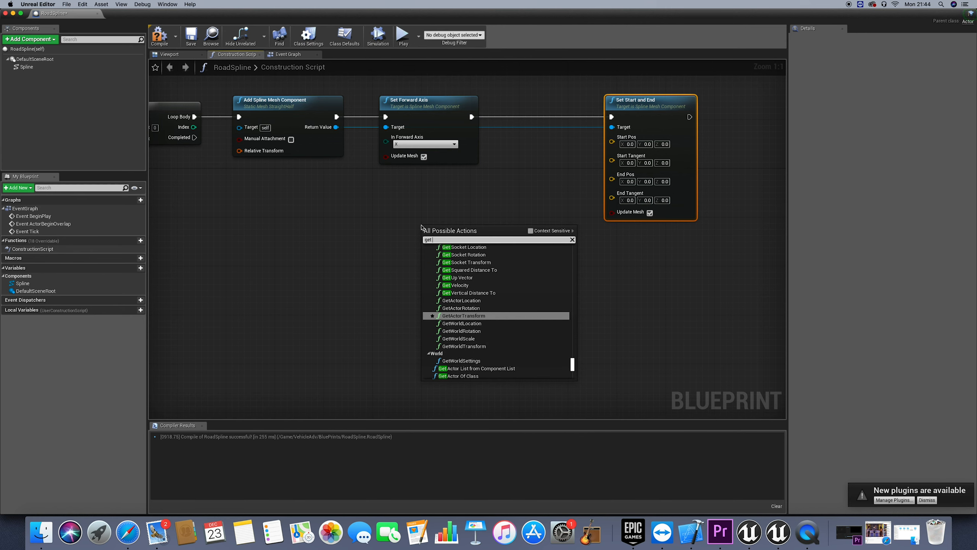
text(point position)
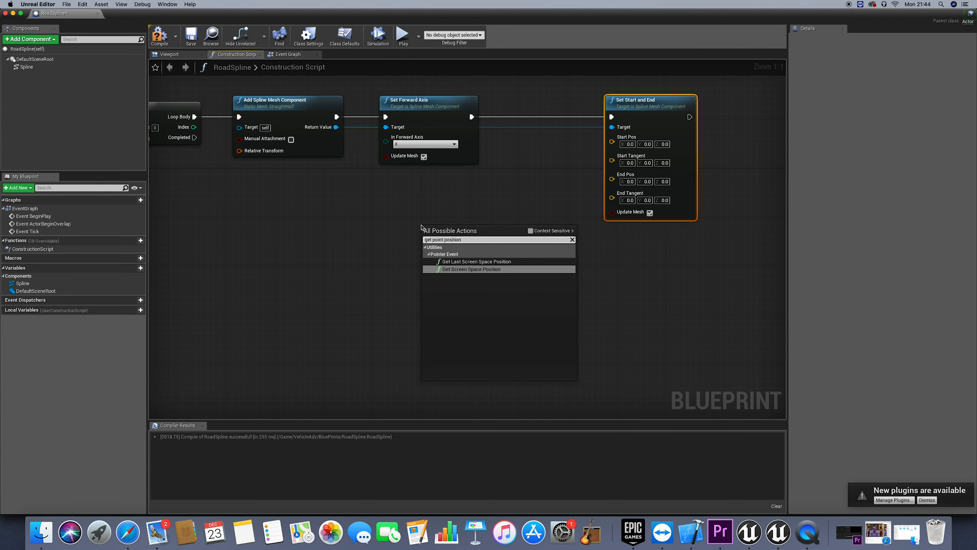
drag(443, 239, 419, 243)
key(BackSpace)
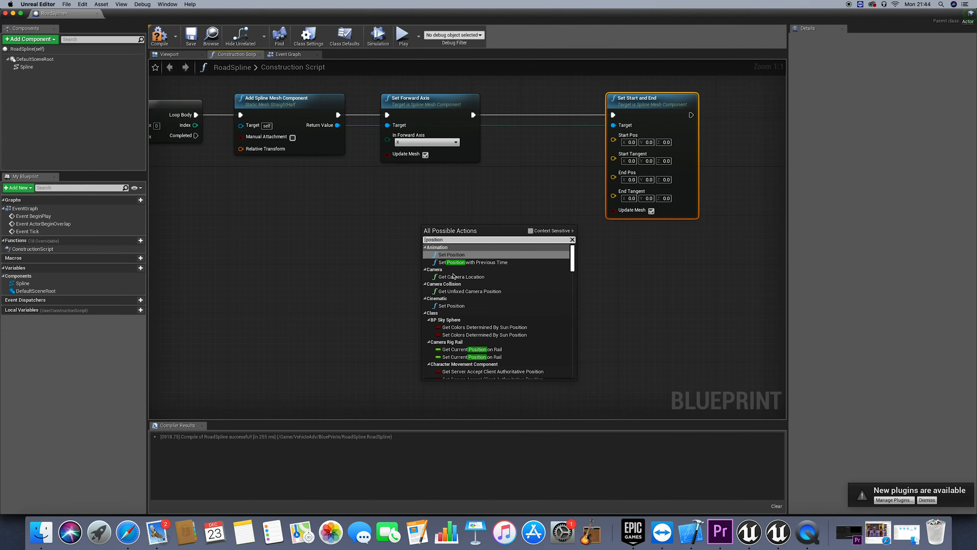
text(spl )
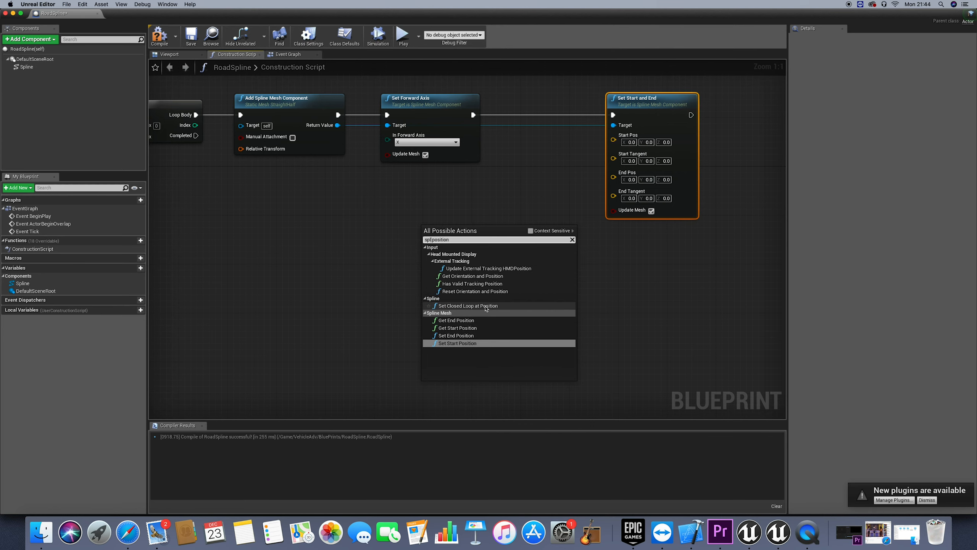
text(int)
key(BackSpace)
key(BackSpace)
key(BackSpace)
key(BackSpace)
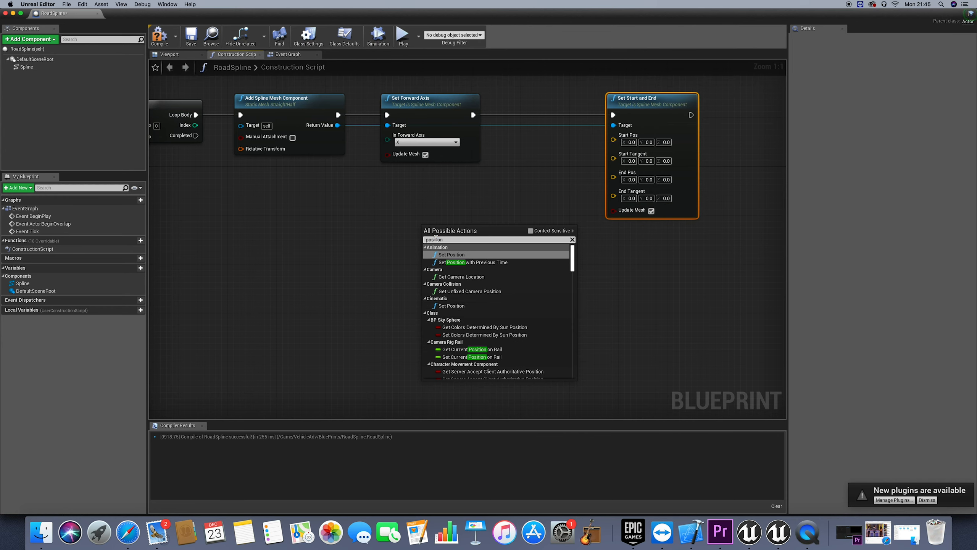
key(Delete)
key(Delete)
key(Delete)
key(Delete)
key(Delete)
key(Delete)
key(Delete)
key(Delete)
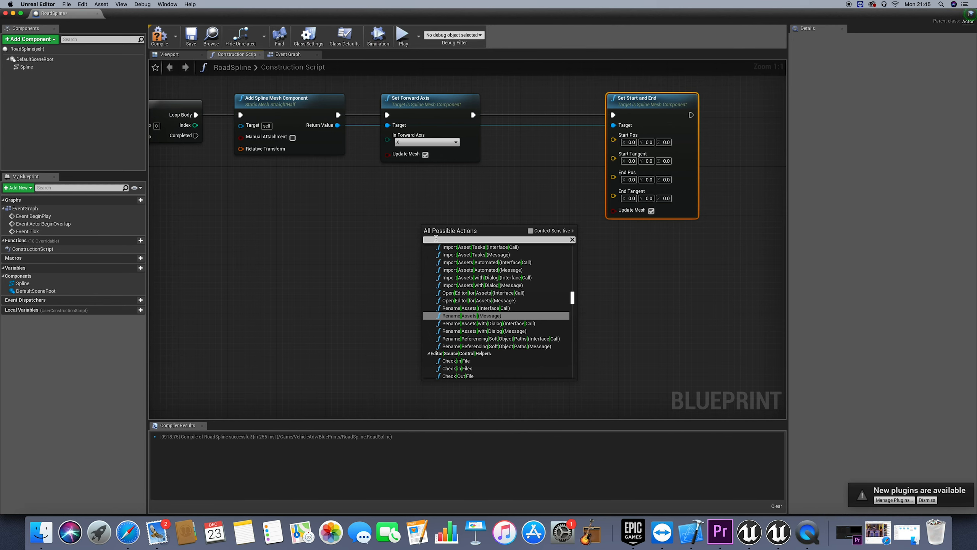
Find the spline point location functions and add a Get Location at Spline Point node below Set Forward Axis
text(get point loc)
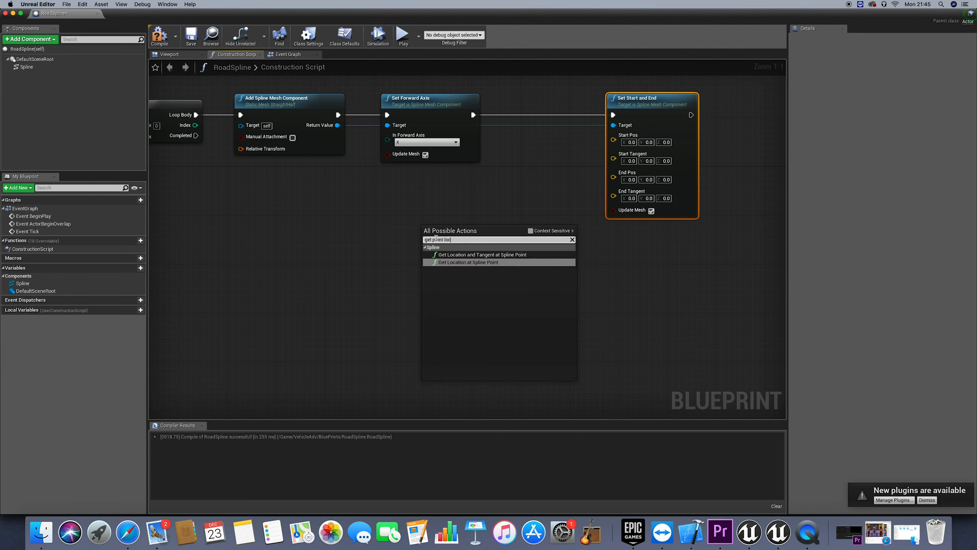
text(#)
key(BackSpace)
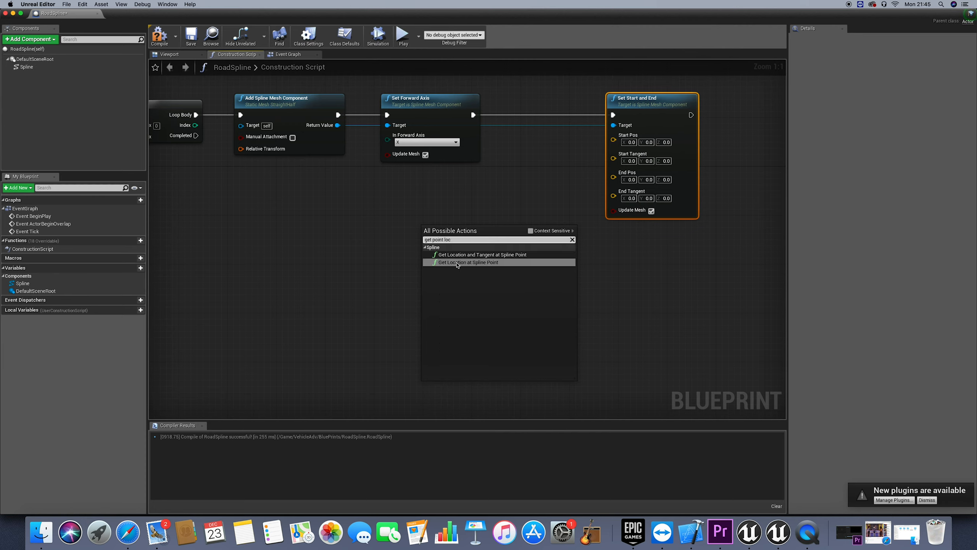
click(461, 255)
drag(483, 235, 476, 243)
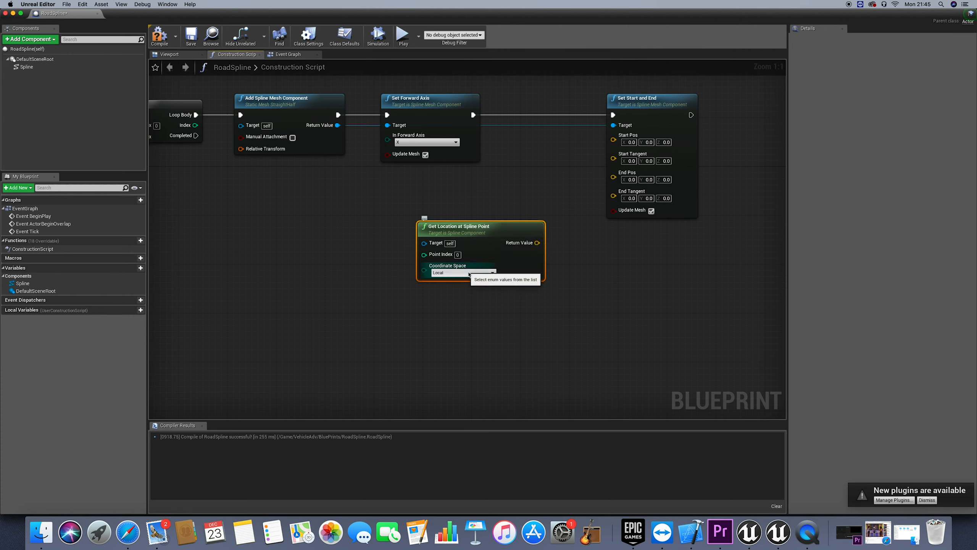
Add a Get Tangent at Spline Point node and align it directly below Get Location at Spline Point
right_click(466, 314)
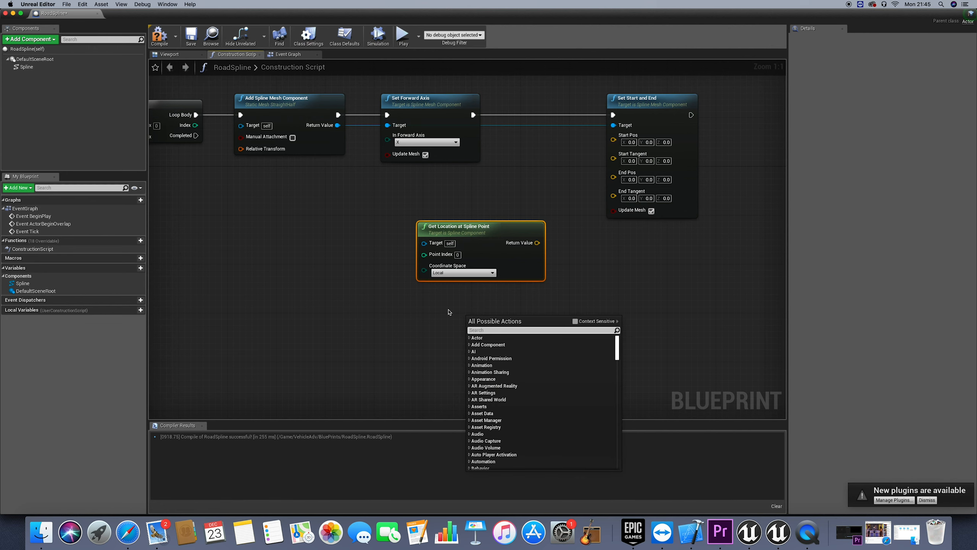
text(get tang)
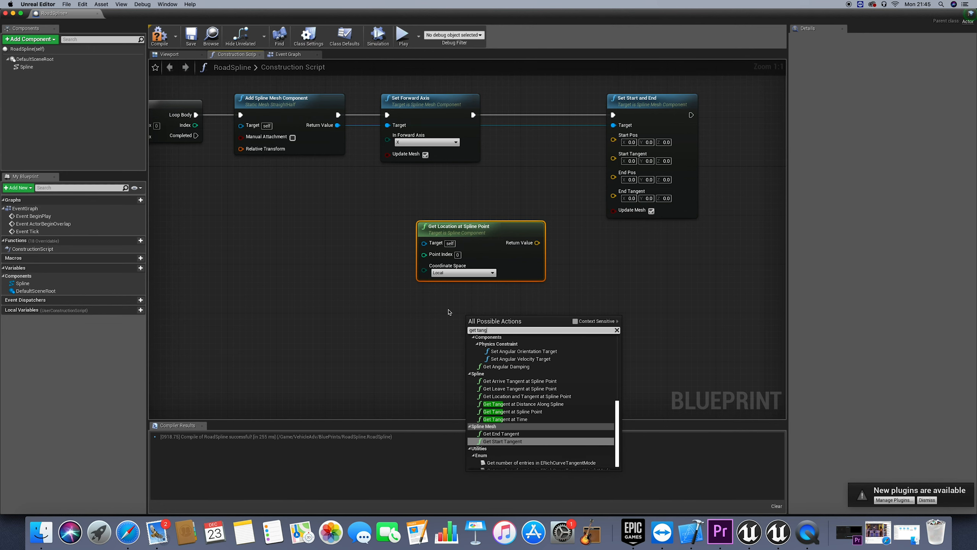
click(513, 411)
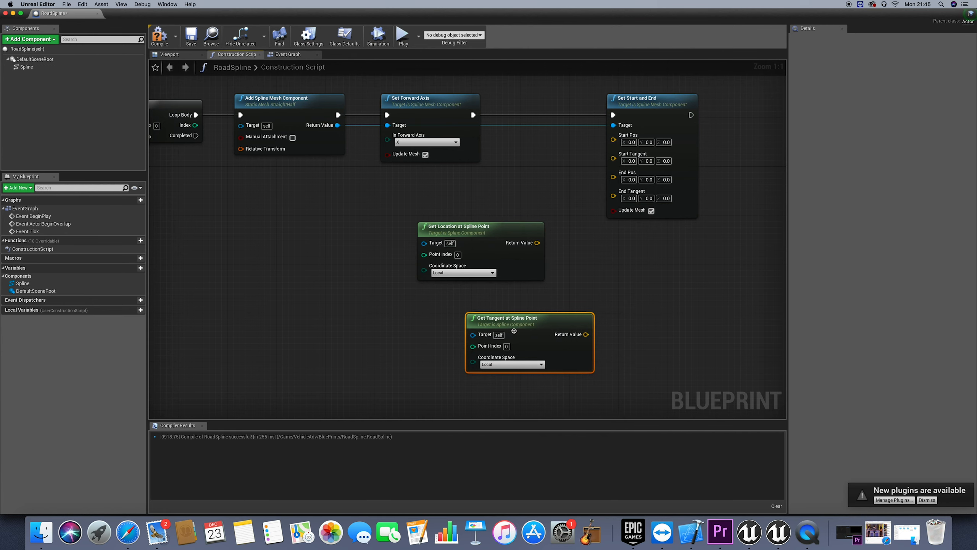
drag(519, 324, 470, 317)
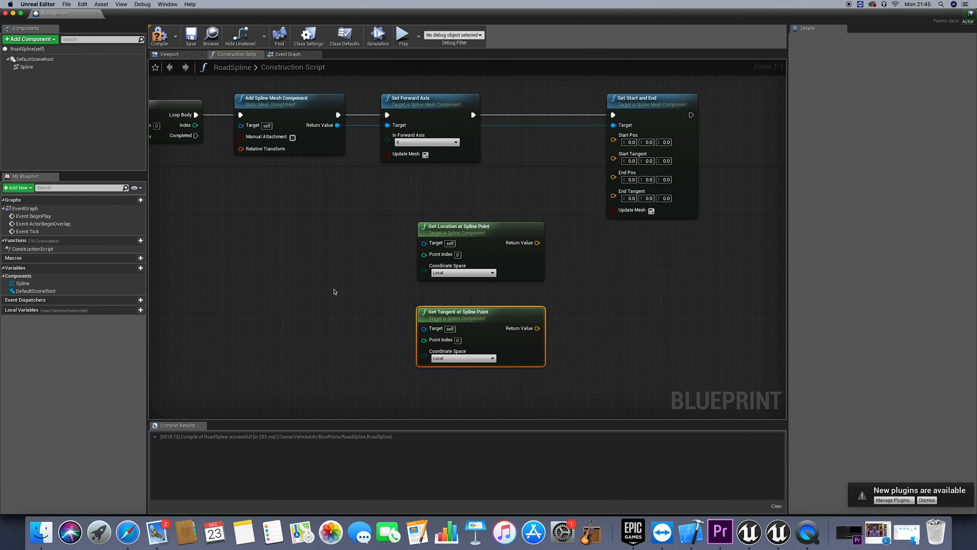
right_drag(338, 291, 269, 289)
scroll(337, 292, left, 5)
scroll(455, 277, left, 1)
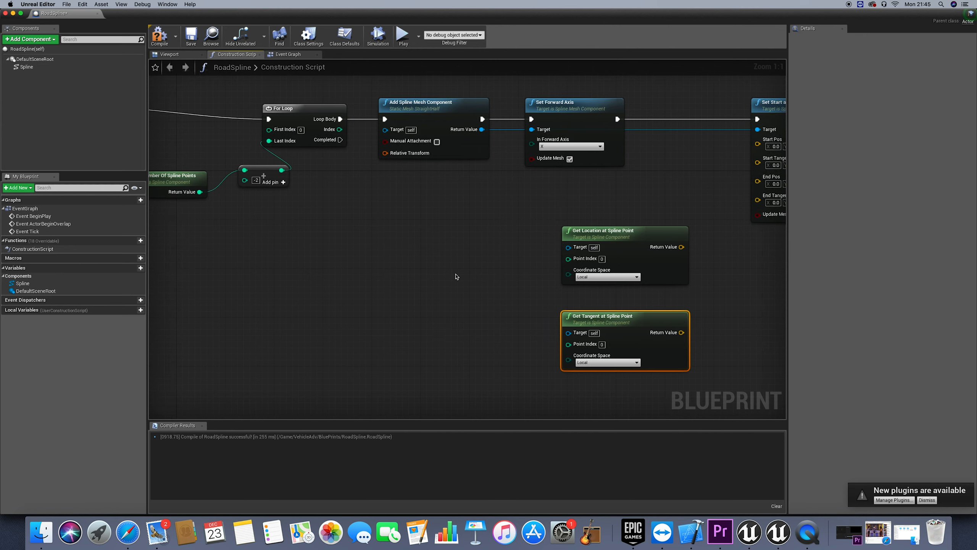
Add a Spline reference and connect it to the Target of Get Location and Get Tangent at Spline Point
scroll(454, 275, left, 2)
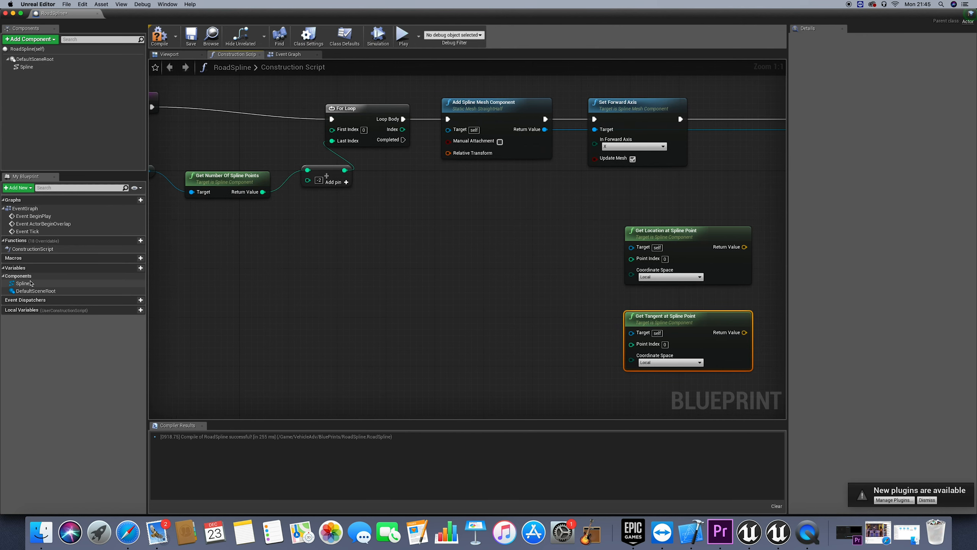
drag(22, 283, 631, 246)
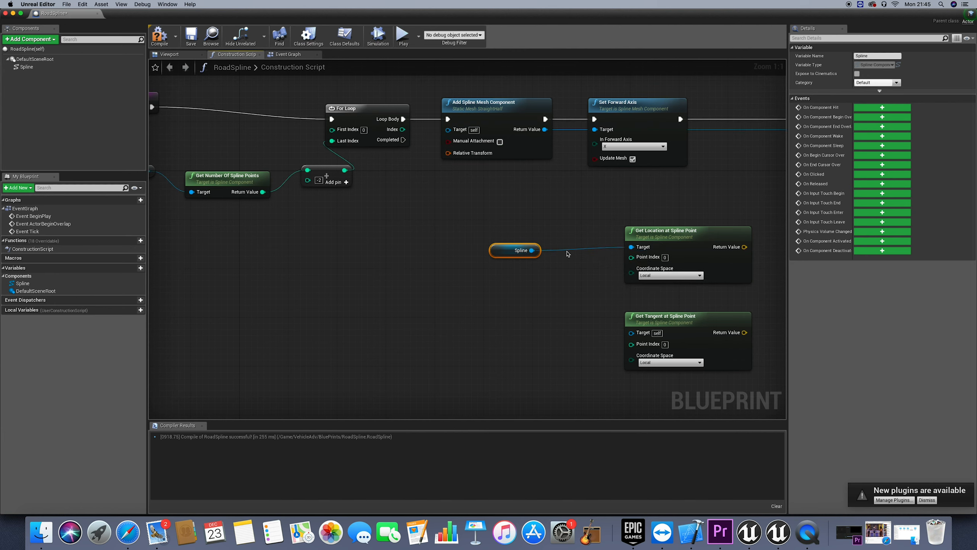
drag(533, 251, 631, 332)
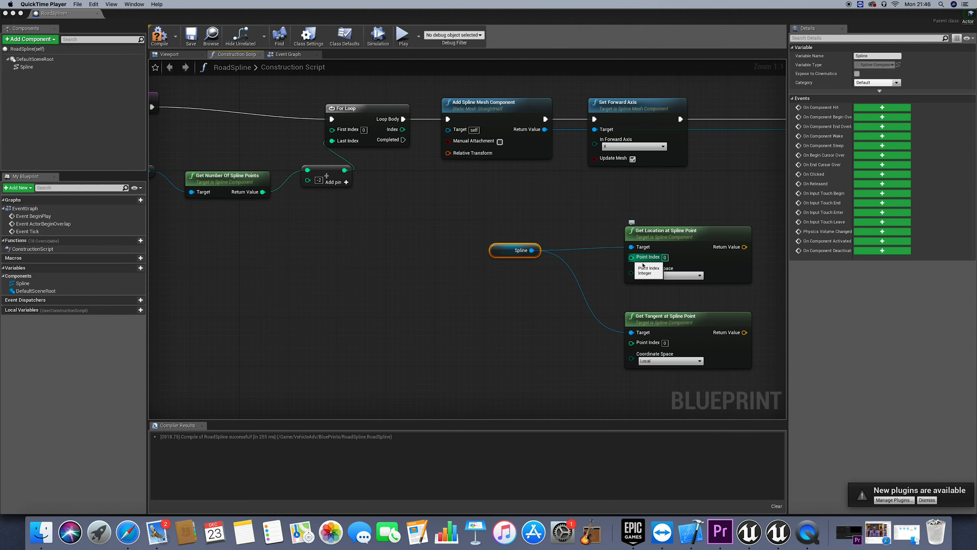
Connect the For Loop's Index to the Point Index of both Get Location and Get Tangent at Spline Point
drag(632, 257, 627, 342)
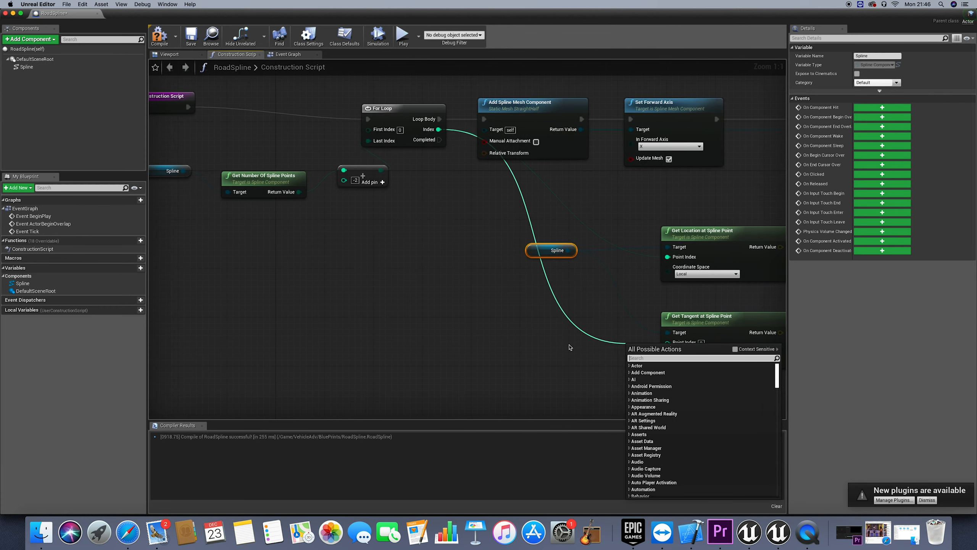
click(571, 347)
drag(667, 342, 440, 131)
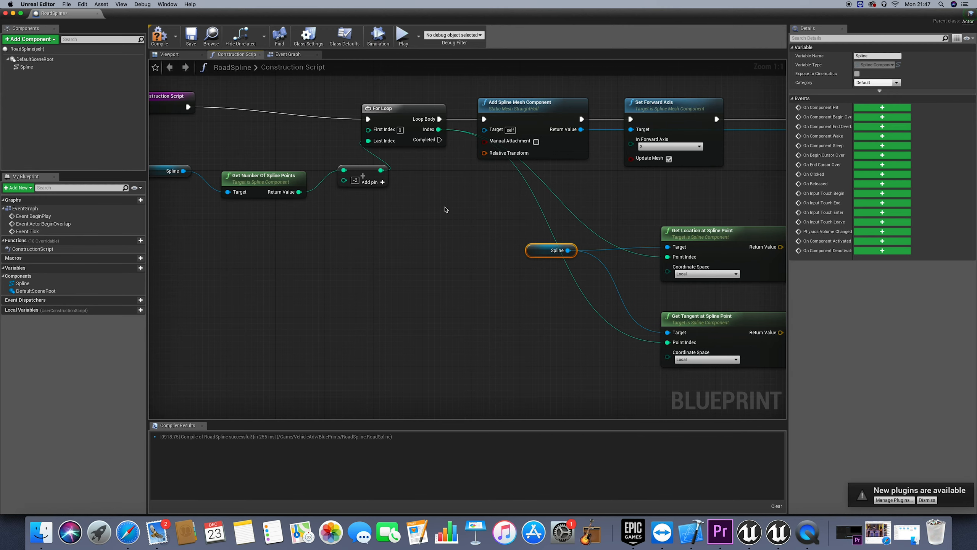
click(326, 116)
click(169, 54)
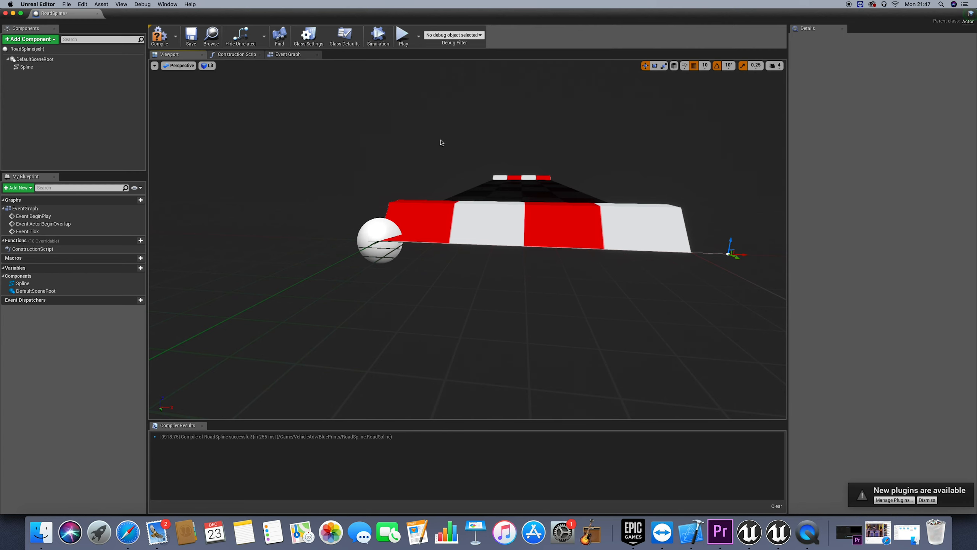
click(286, 55)
click(239, 54)
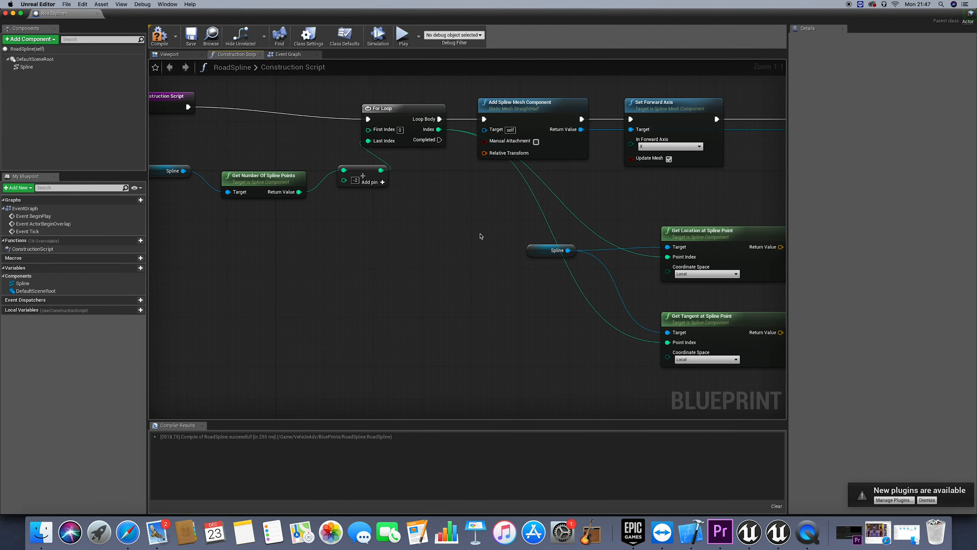
Duplicate the integer addition node below the Spline reference, feed it the For Loop's Index, and set its second value to 1
key(ctrl+c)
key(ctrl+v)
drag(488, 266, 439, 131)
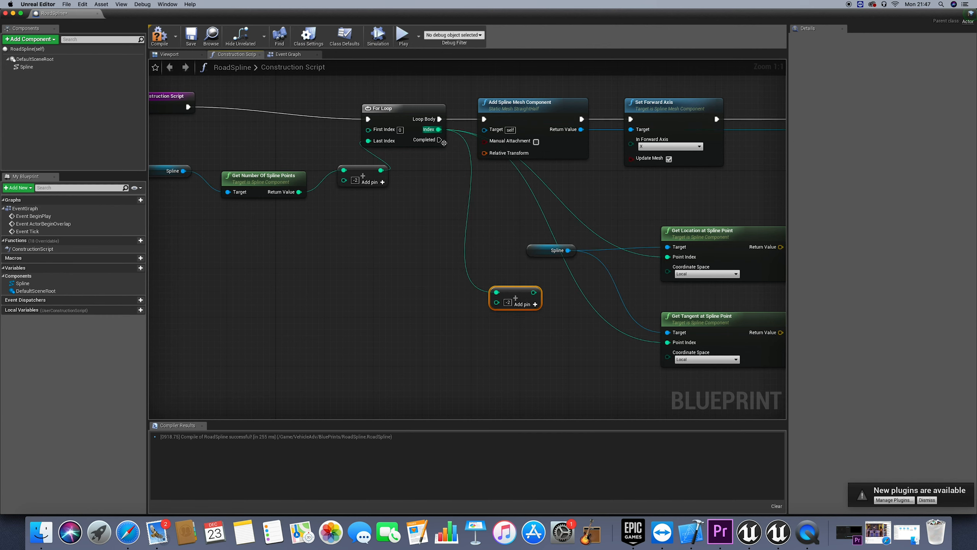
click(512, 305)
click(505, 328)
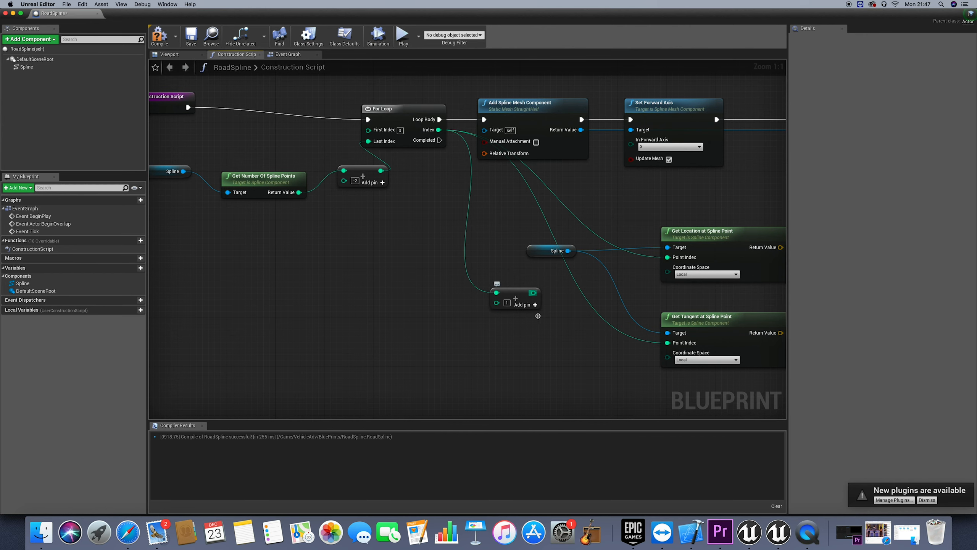
Duplicate the Get Location and Get Tangent at Spline Point nodes and place the copies directly below the originals
scroll(458, 350, left, 3)
scroll(457, 350, right, 6)
scroll(458, 350, down, 1)
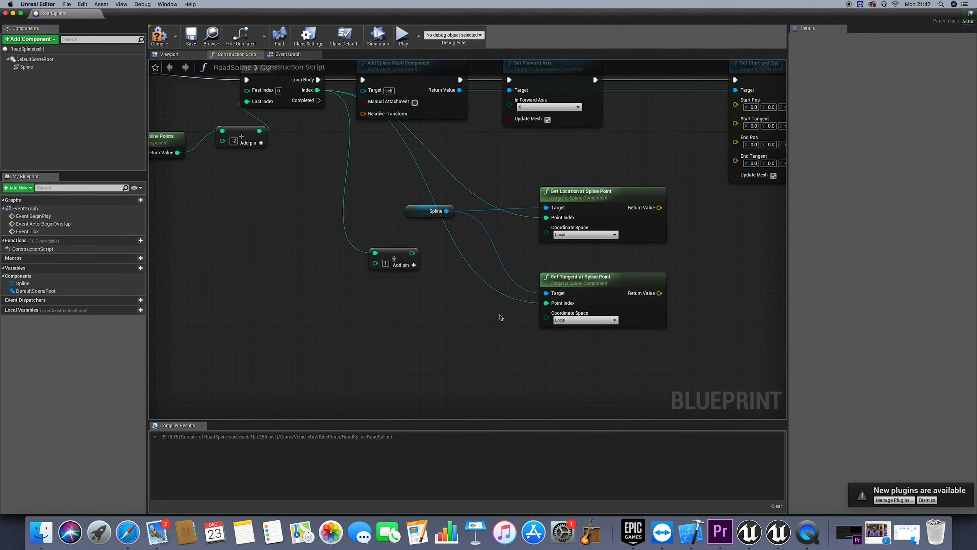
click(592, 202)
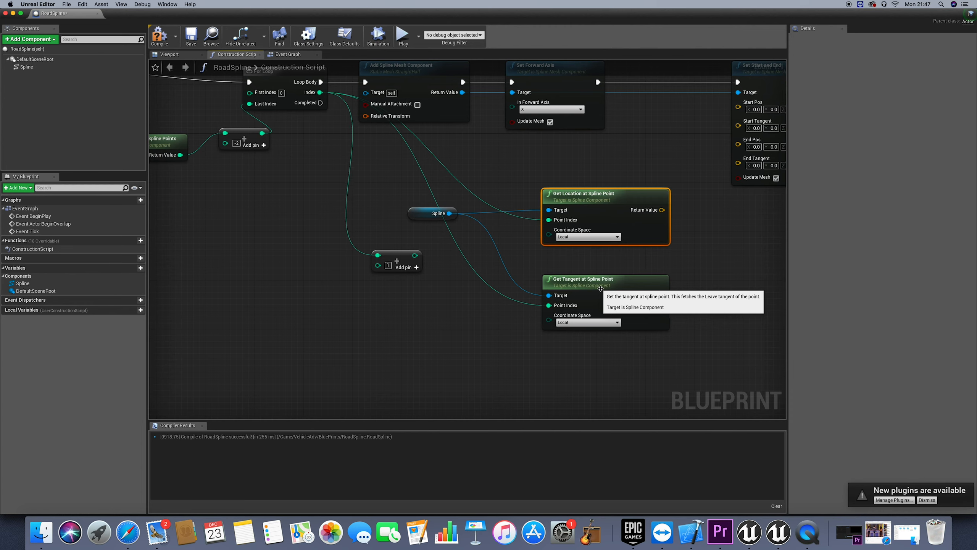
shift+click(598, 286)
key(super+c)
key(super+v)
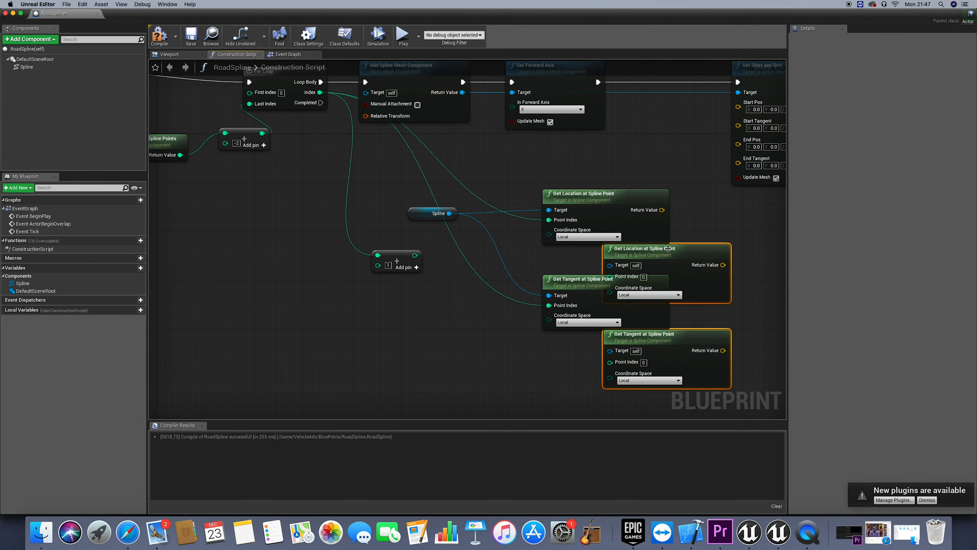
drag(668, 249, 608, 351)
Connect the Spline reference to both duplicated nodes' Target and the Index + 1 result to their Point Index
scroll(543, 310, down, 4)
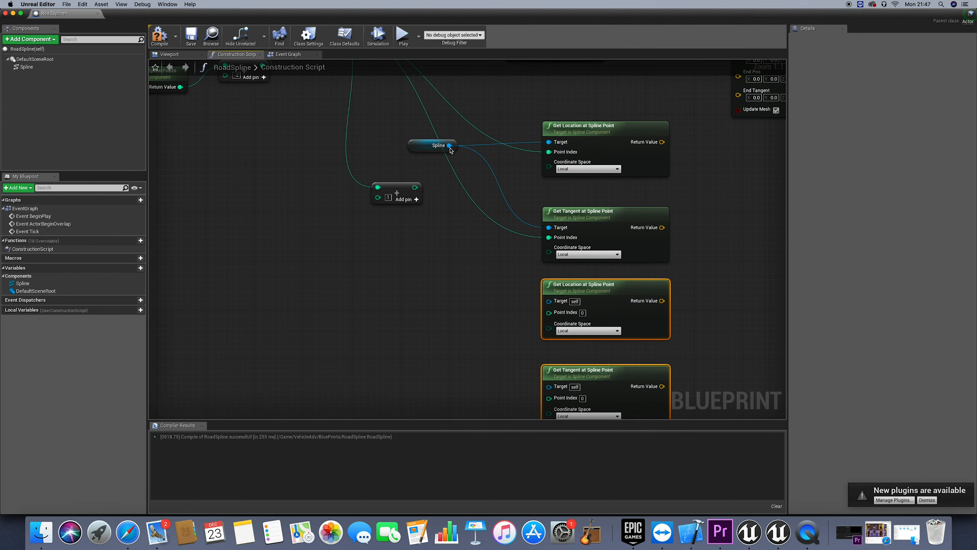
drag(449, 145, 549, 301)
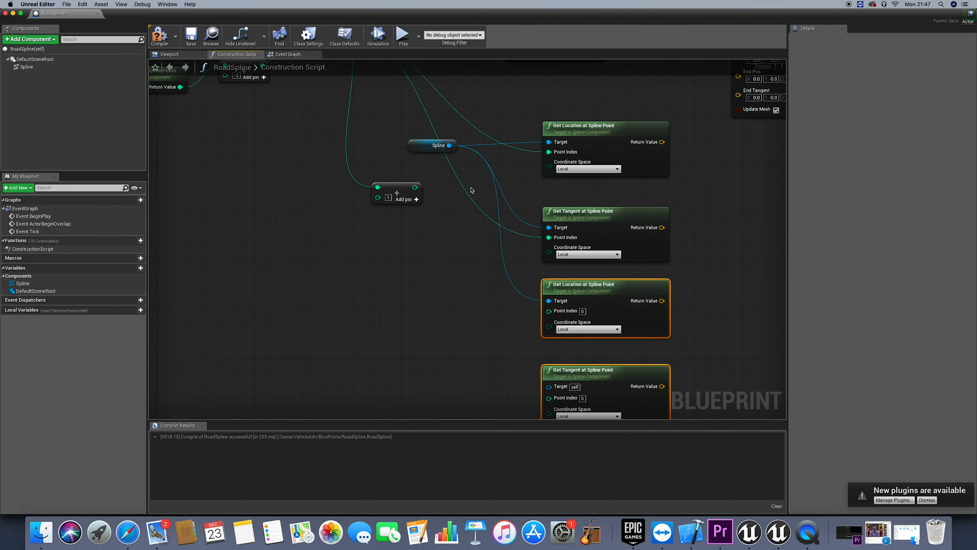
drag(449, 145, 549, 386)
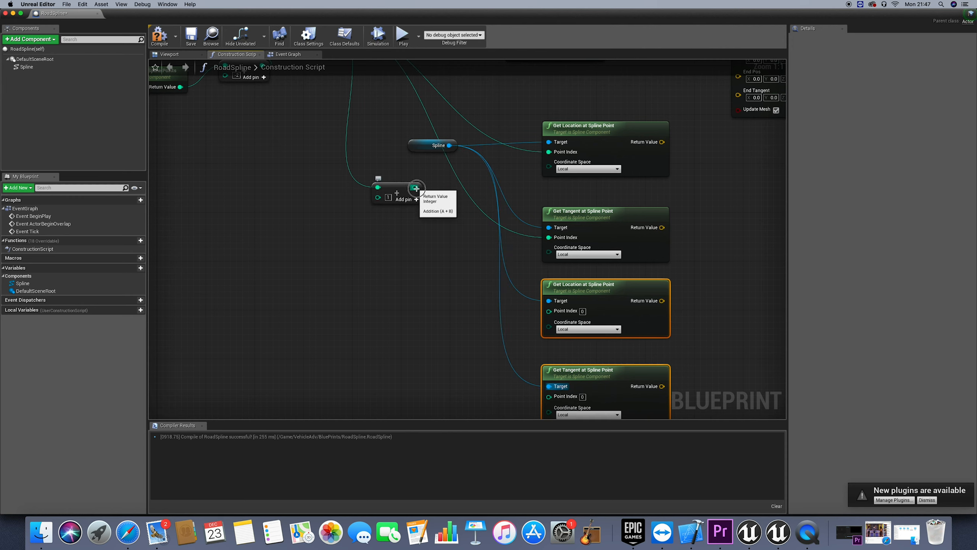
drag(414, 187, 550, 310)
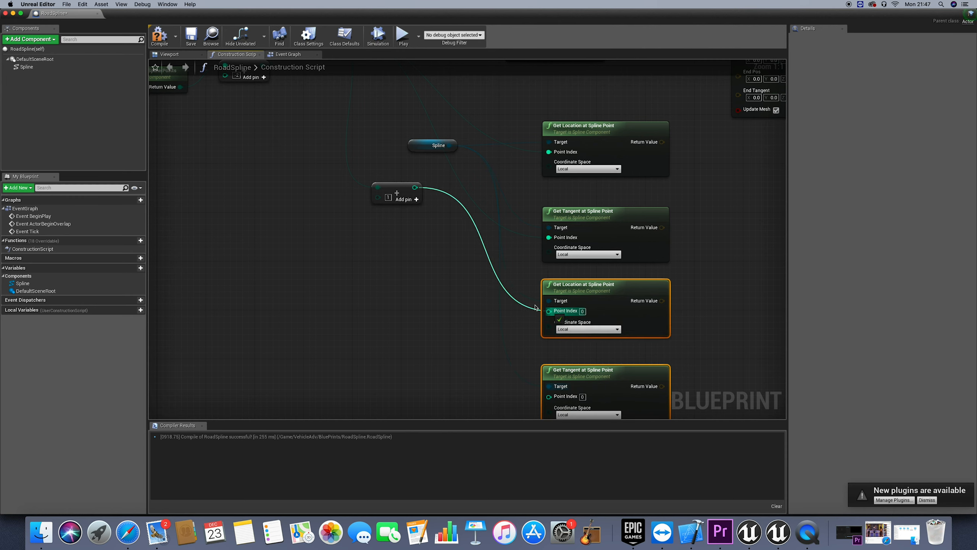
drag(414, 188, 549, 396)
Connect the original location and tangent nodes' Return Values to Start Pos and Start Tangent on Set Start and End
right_drag(706, 258, 712, 299)
scroll(711, 300, right, 3)
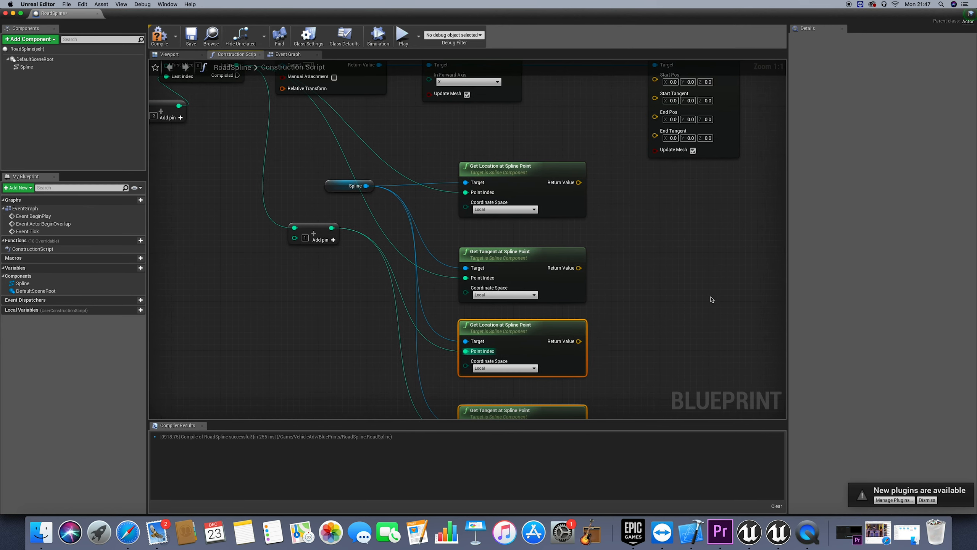
scroll(709, 293, up, 2)
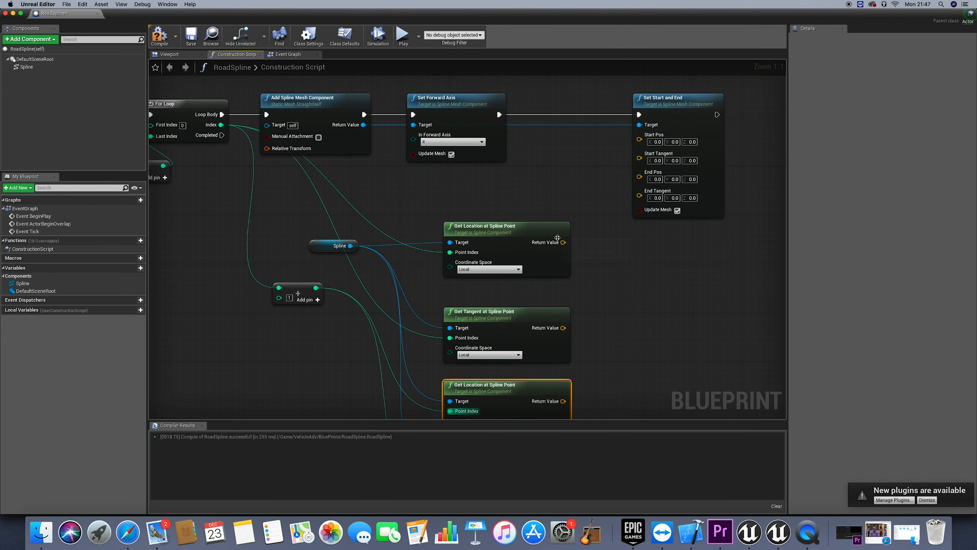
drag(563, 242, 641, 139)
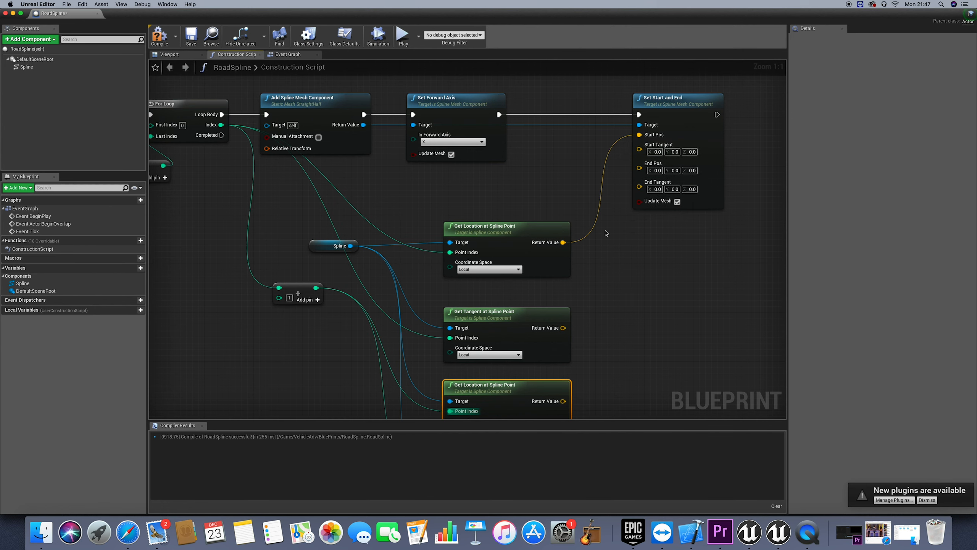
drag(563, 327, 640, 151)
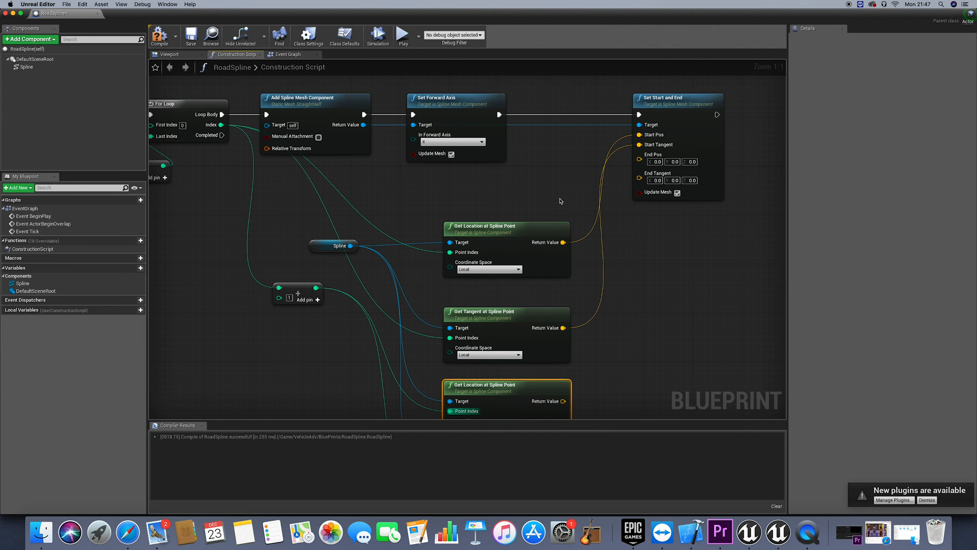
Connect the duplicated location and tangent nodes' Return Values to End Pos and End Tangent on Set Start and End
right_drag(556, 334, 569, 216)
drag(577, 285, 654, 89)
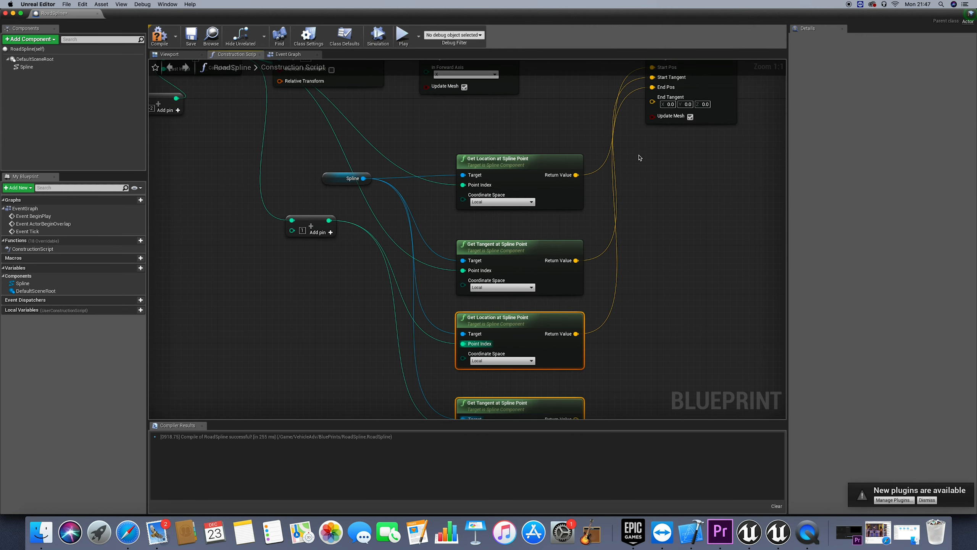
right_drag(628, 278, 643, 186)
mouse_move(591, 327)
mouse_down()
mouse_move(659, 57)
mouse_move(667, 150)
mouse_up()
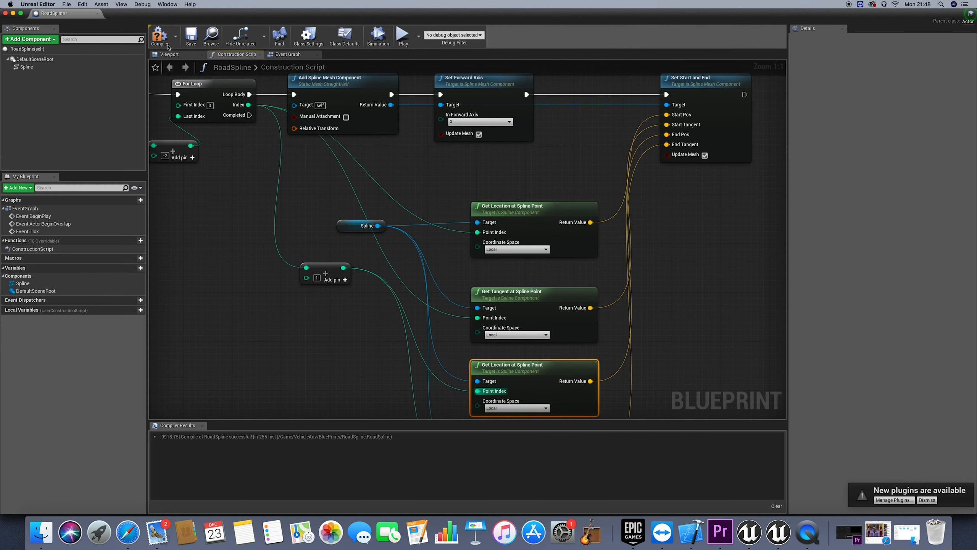
Compile and save the RoadSpline Blueprint, and bring up its 3D preview
click(168, 46)
click(193, 37)
click(179, 54)
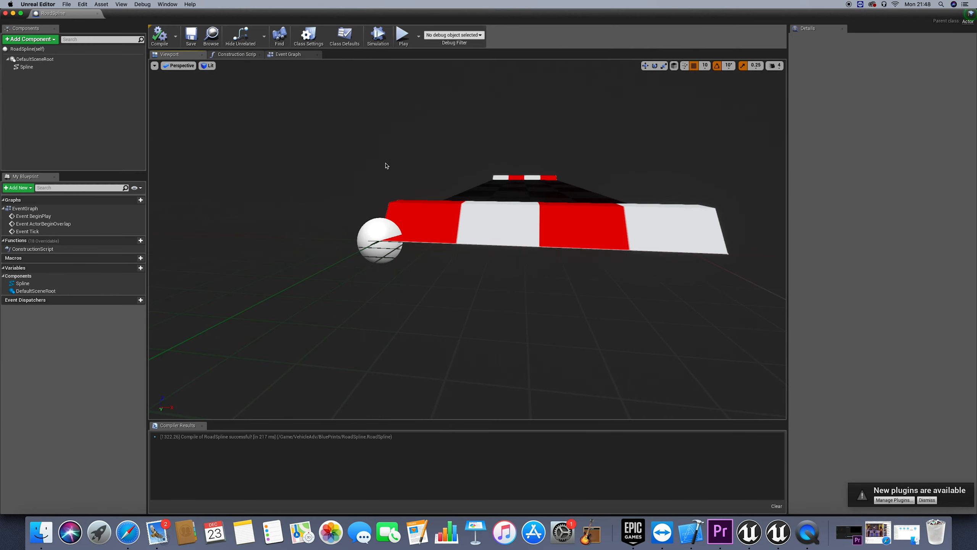
Move the spline's end point along the X axis to position 100
click(726, 254)
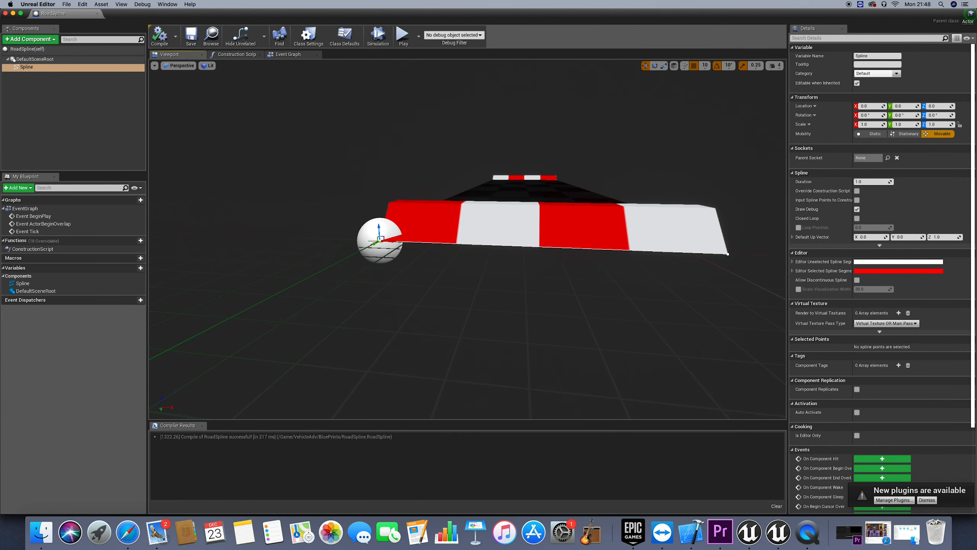
click(728, 254)
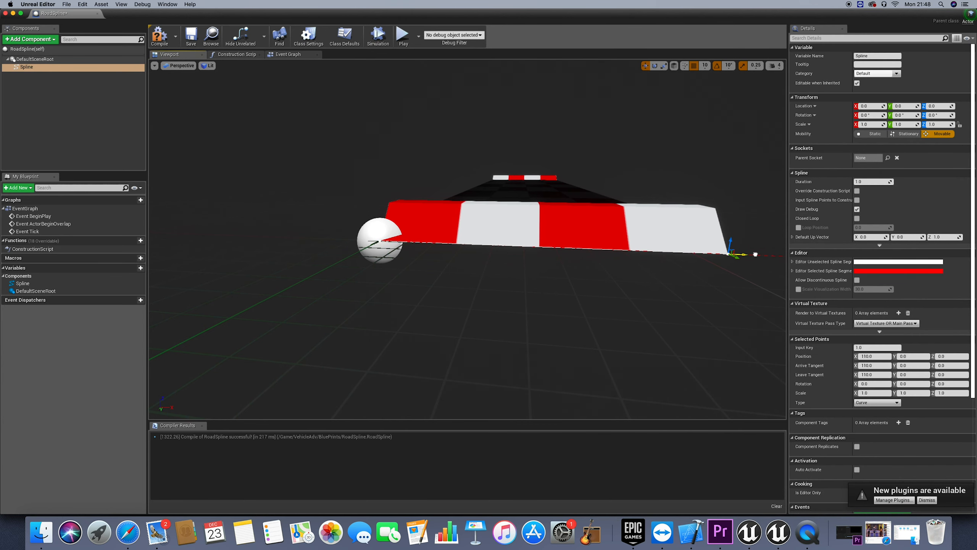
drag(756, 255, 692, 254)
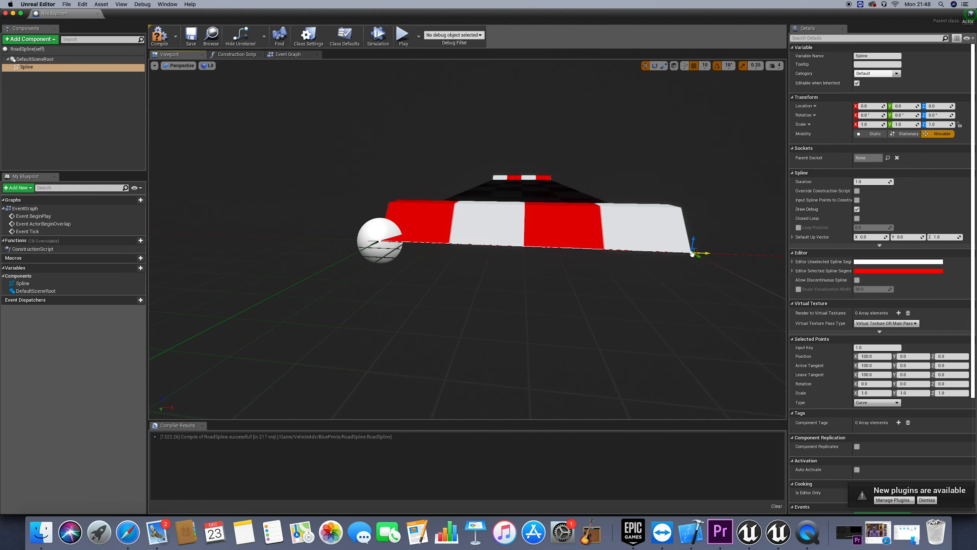
click(694, 246)
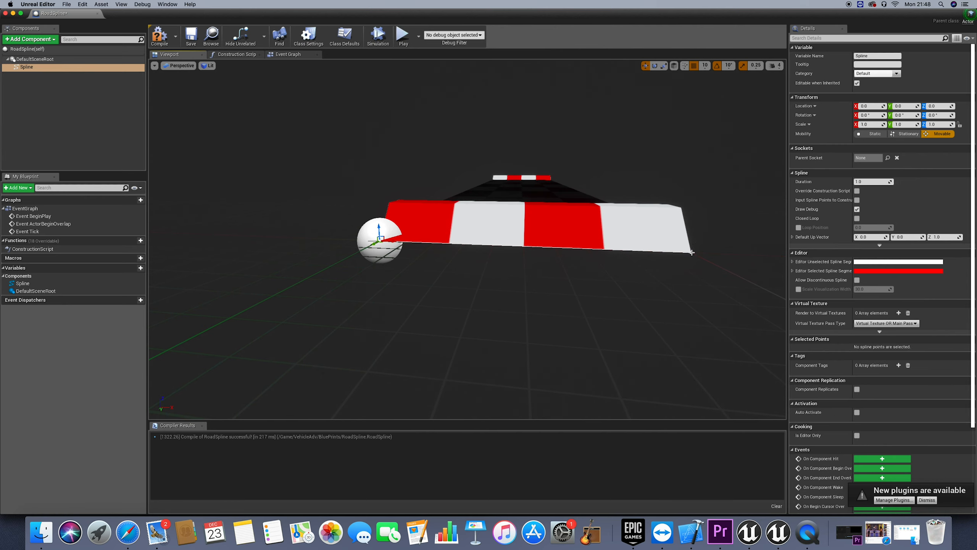
click(692, 252)
mouse_move(693, 235)
mouse_down()
mouse_move(697, 208)
mouse_move(698, 244)
mouse_up()
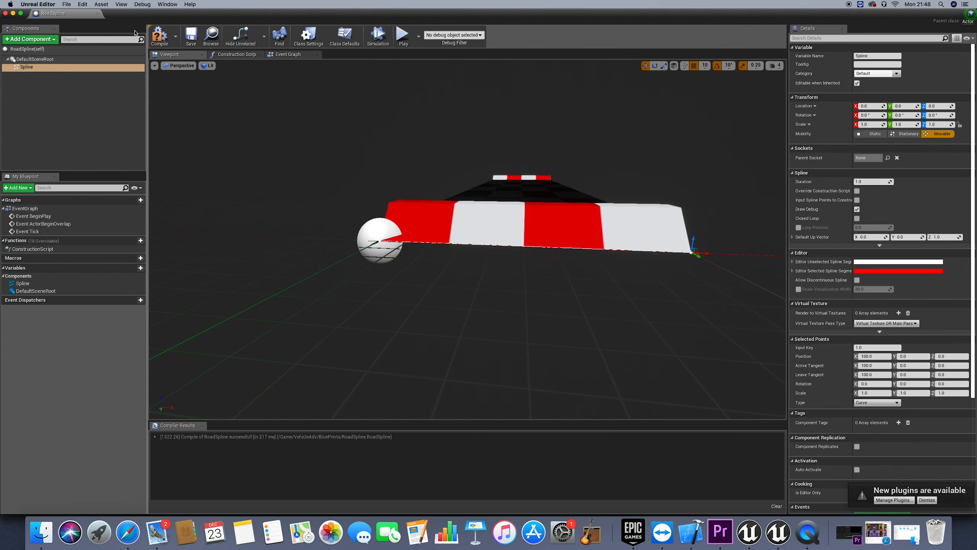
Close the RoadSpline Blueprint editor and select TextRenderActor in the level instead of the vehicle pawn
drag(145, 18, 147, 40)
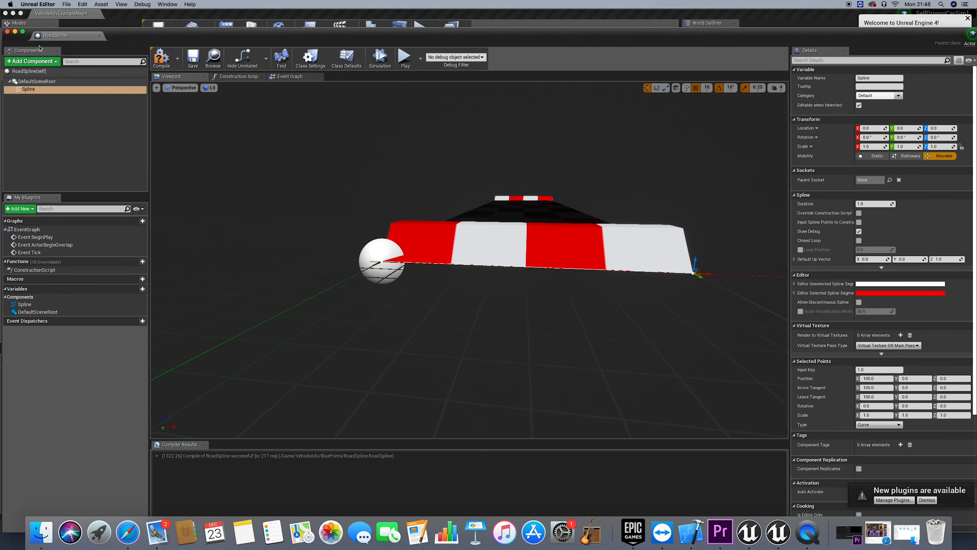
click(7, 32)
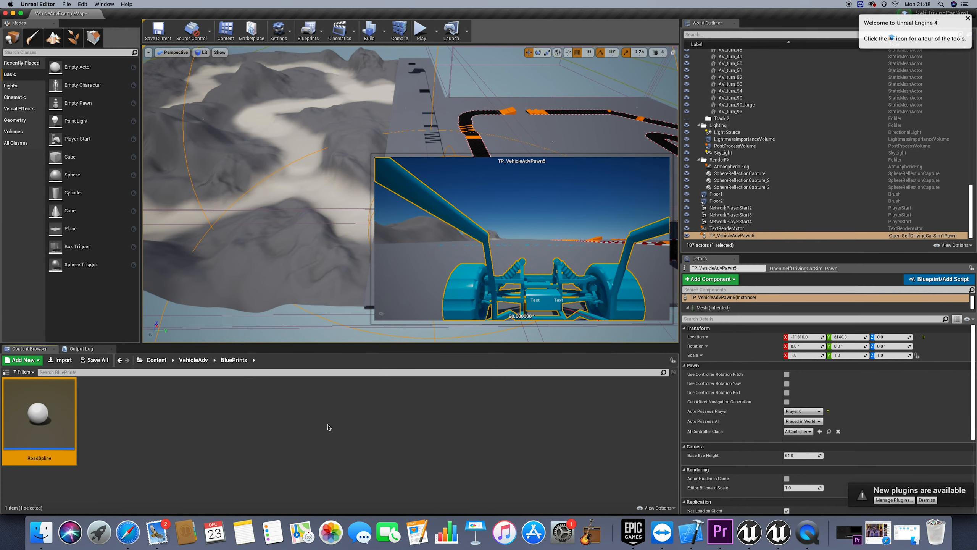
right_drag(346, 254, 367, 254)
click(726, 229)
click(711, 235)
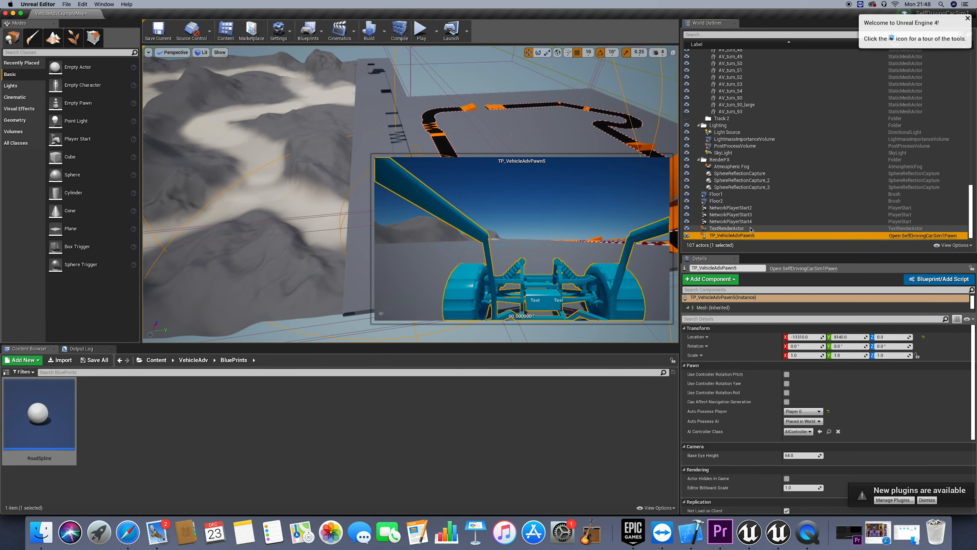
click(726, 228)
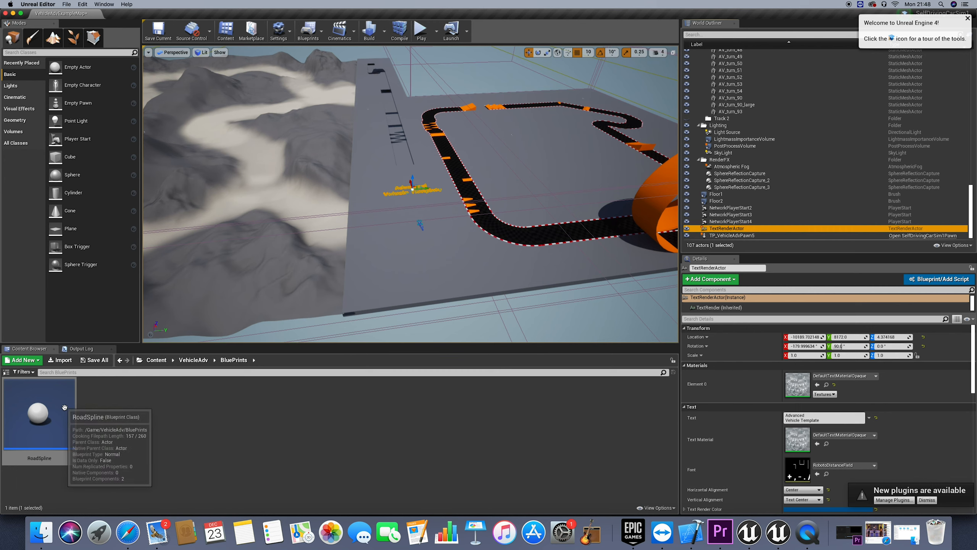
Place a RoadSpline actor on the floor beside the race track near the template text, and switch the level to four views
drag(58, 408, 378, 247)
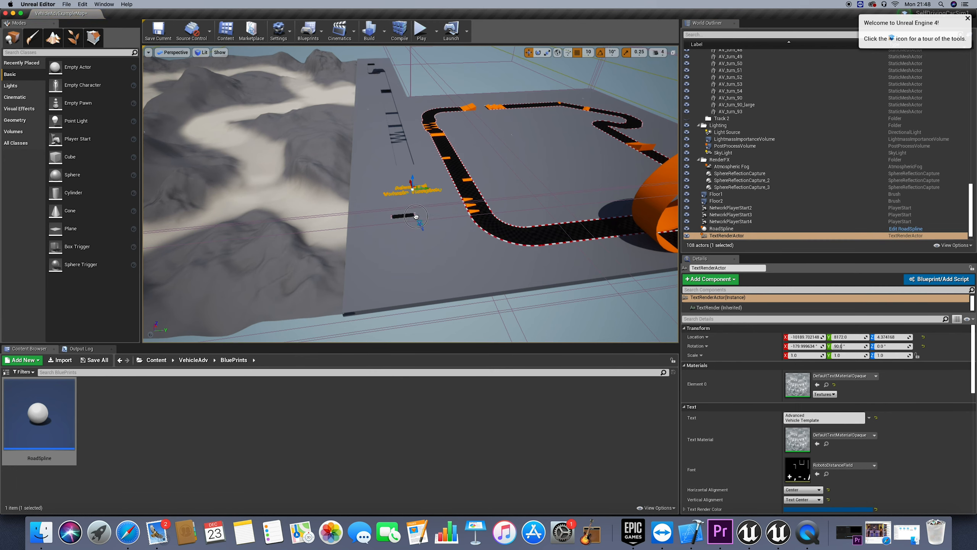
drag(416, 216, 416, 218)
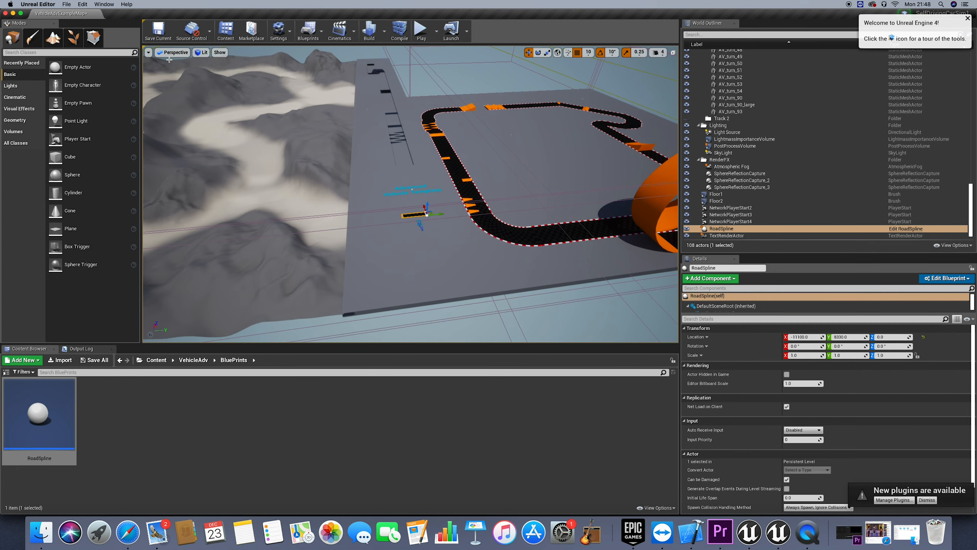
click(672, 54)
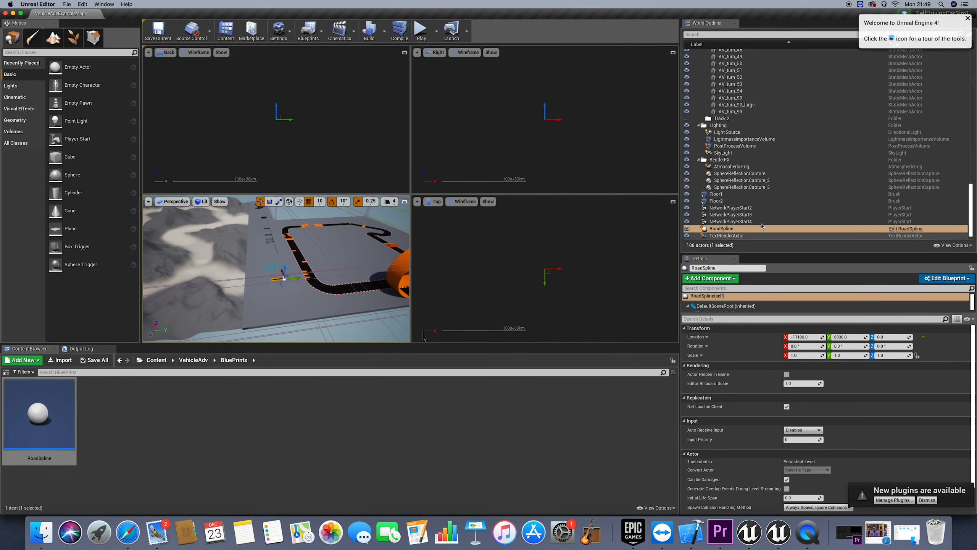
Focus all four level views on the TP_VehicleAdvPawn5 vehicle pawn
scroll(730, 230, down, 1)
click(734, 236)
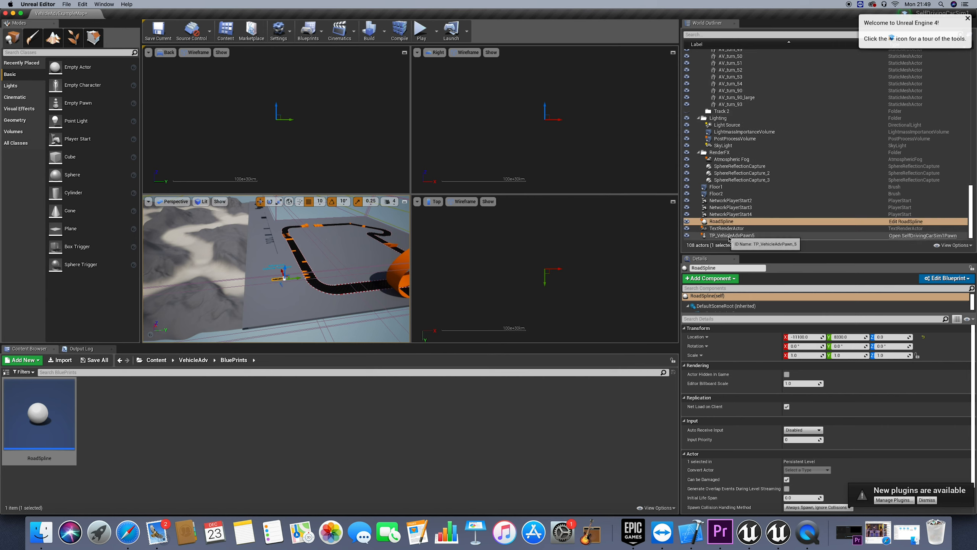
double_click(741, 238)
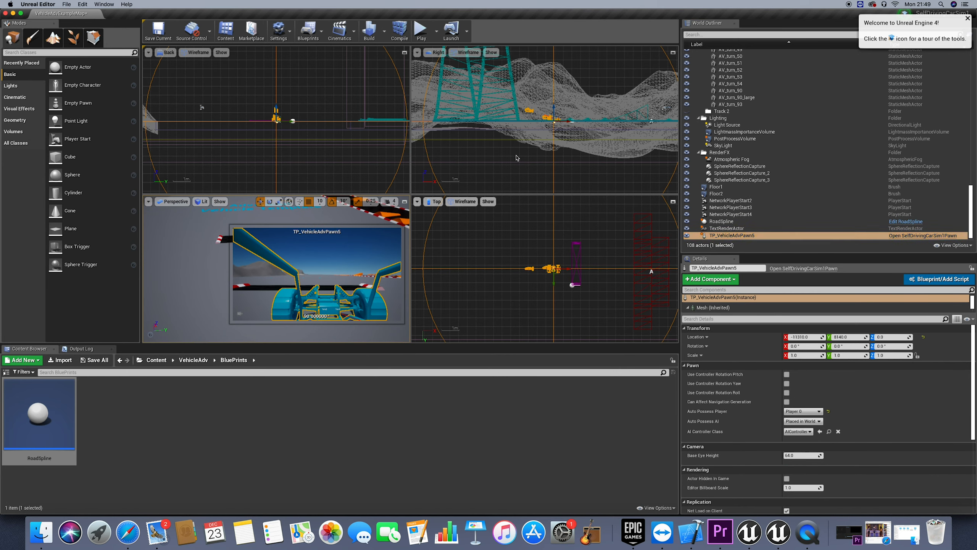
right_drag(516, 155, 517, 169)
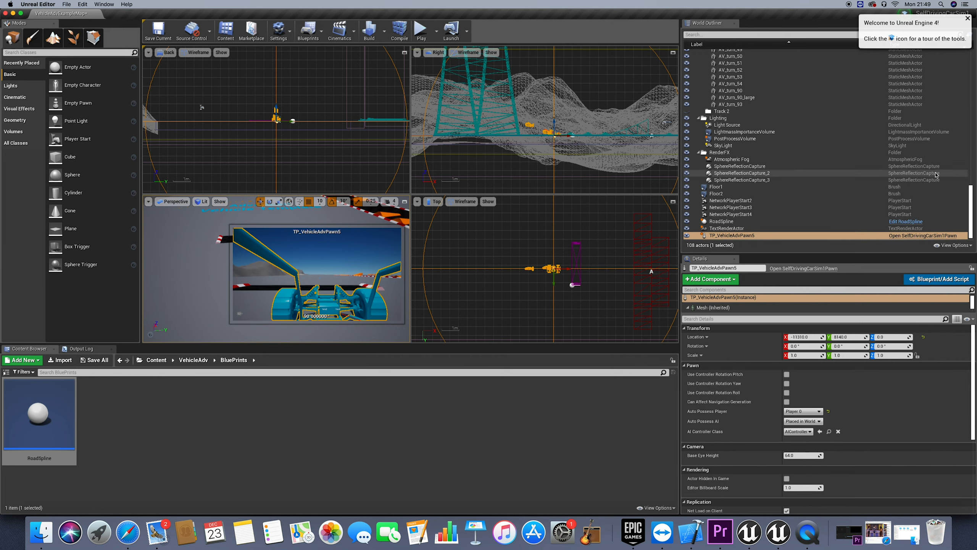
Hide the Landscape folder's actors in the level
scroll(762, 175, up, 5)
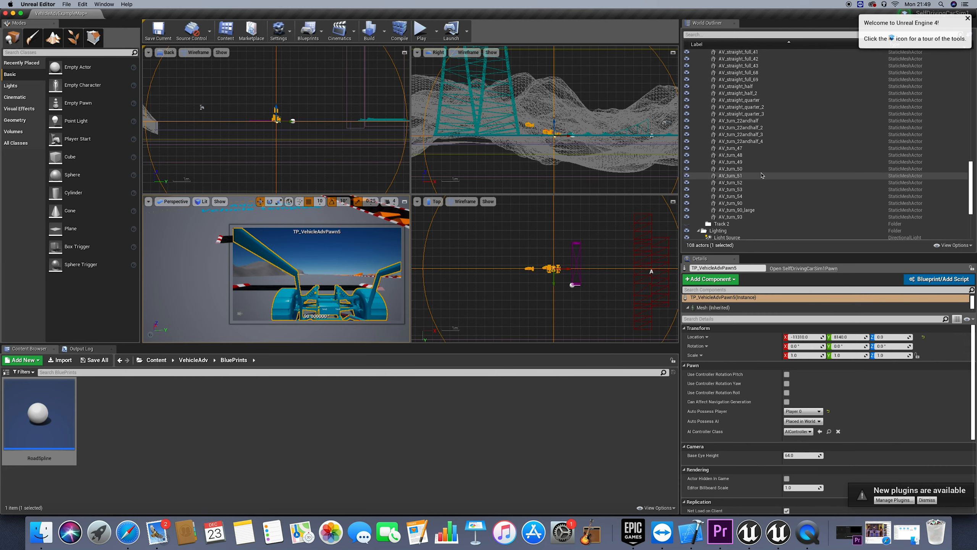
scroll(762, 175, down, 5)
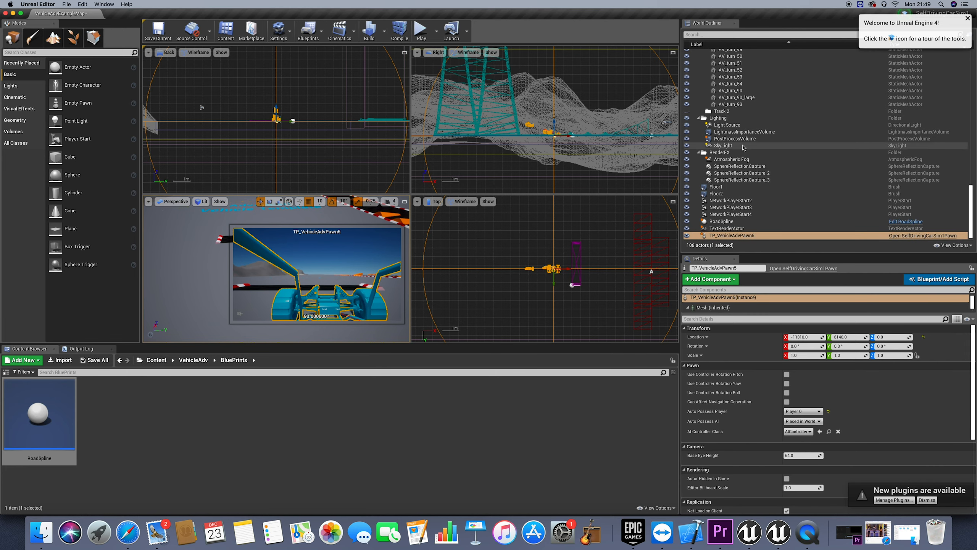
scroll(727, 154, up, 2)
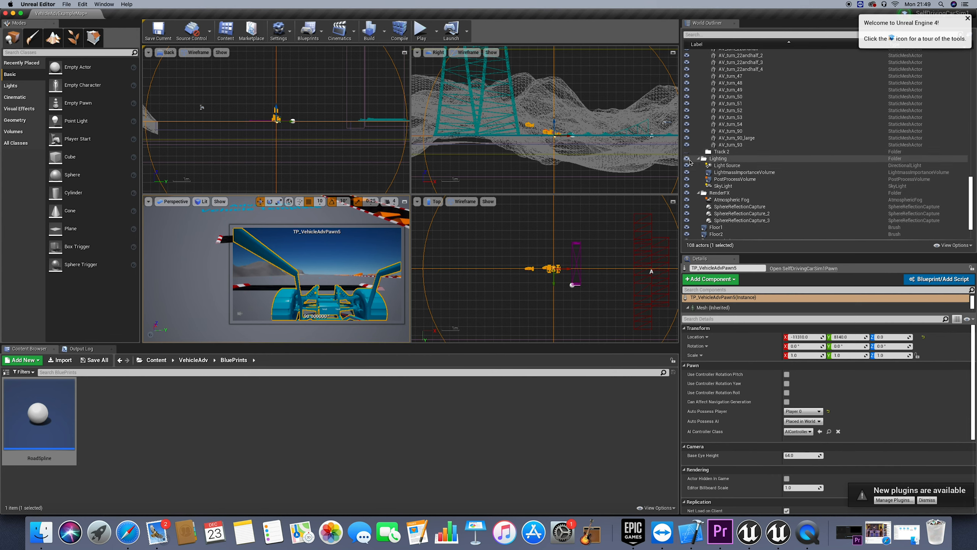
click(688, 159)
click(688, 158)
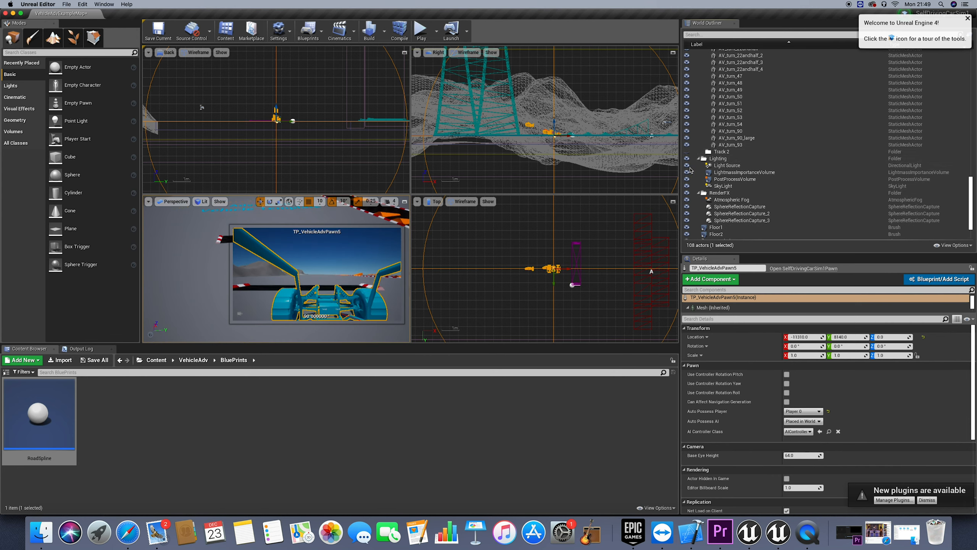
scroll(699, 165, up, 3)
scroll(701, 165, up, 10)
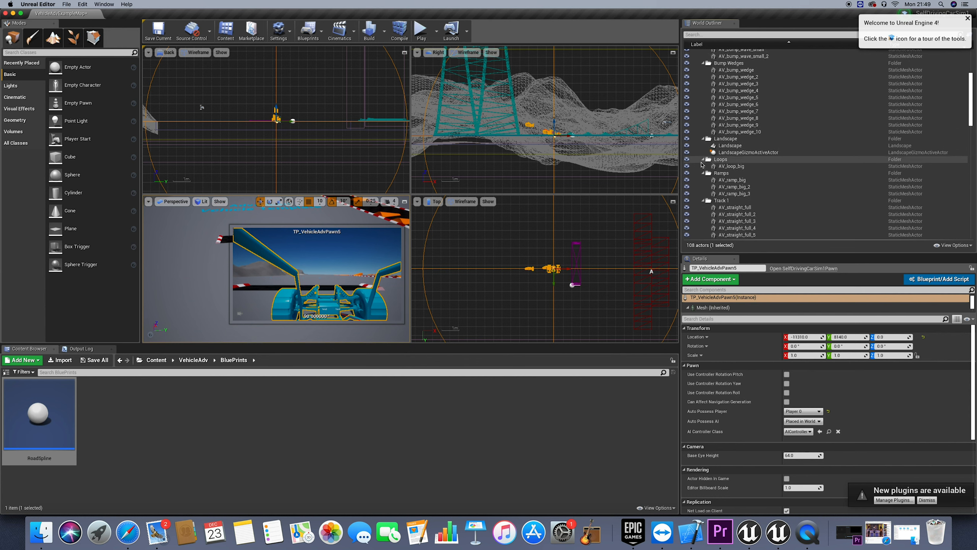
click(687, 169)
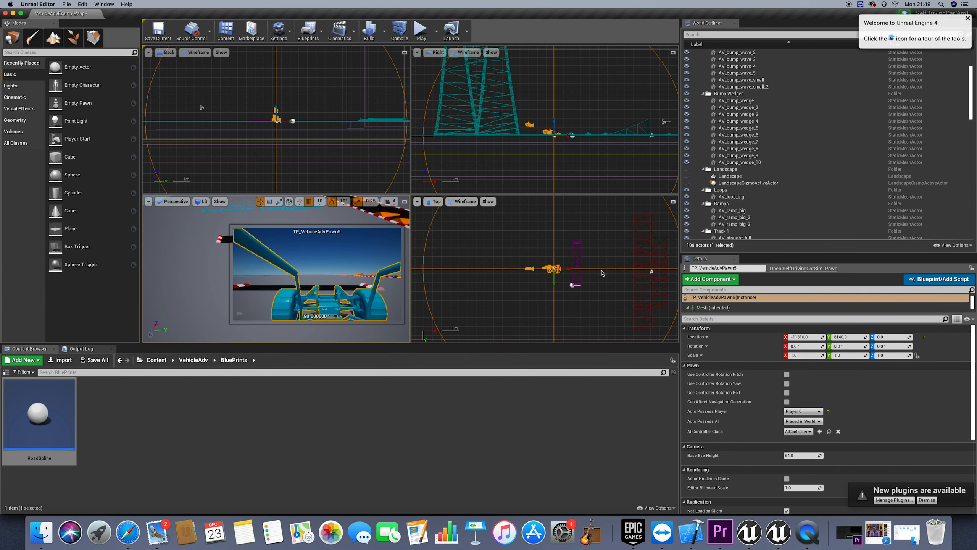
Select the RoadSpline actor and stretch its end spline point along the X axis across the template text
right_drag(602, 273, 621, 278)
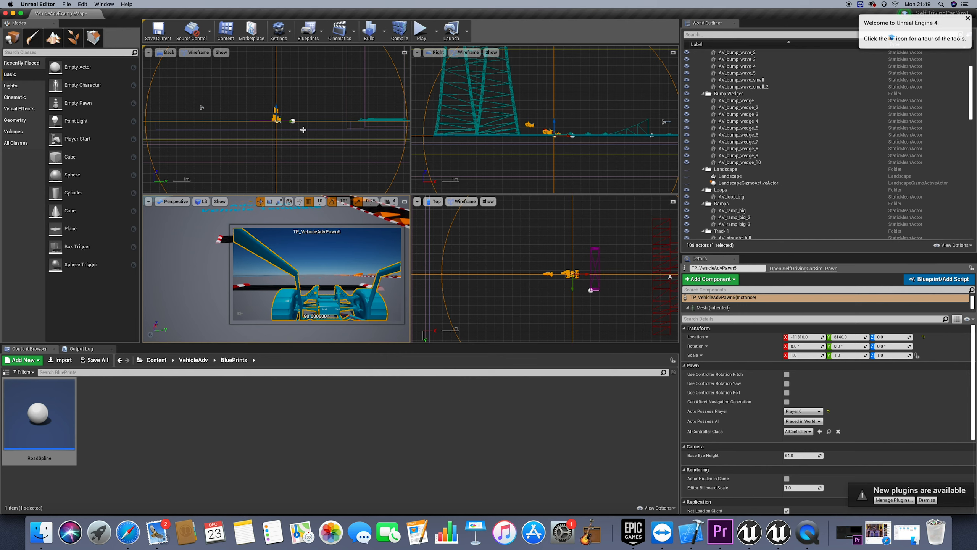
mouse_move(597, 269)
right_down()
mouse_move(598, 288)
mouse_move(601, 280)
right_up()
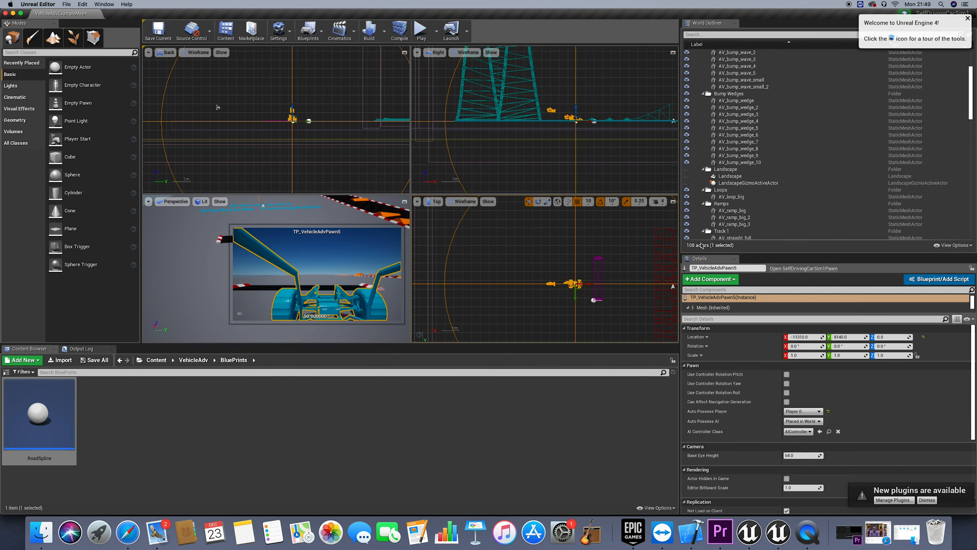
scroll(733, 222, down, 10)
click(729, 221)
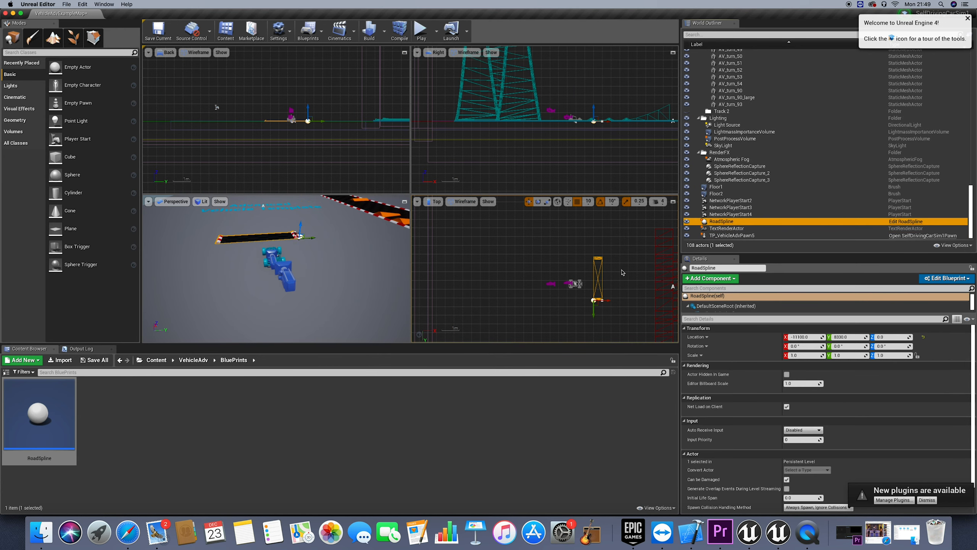
click(603, 300)
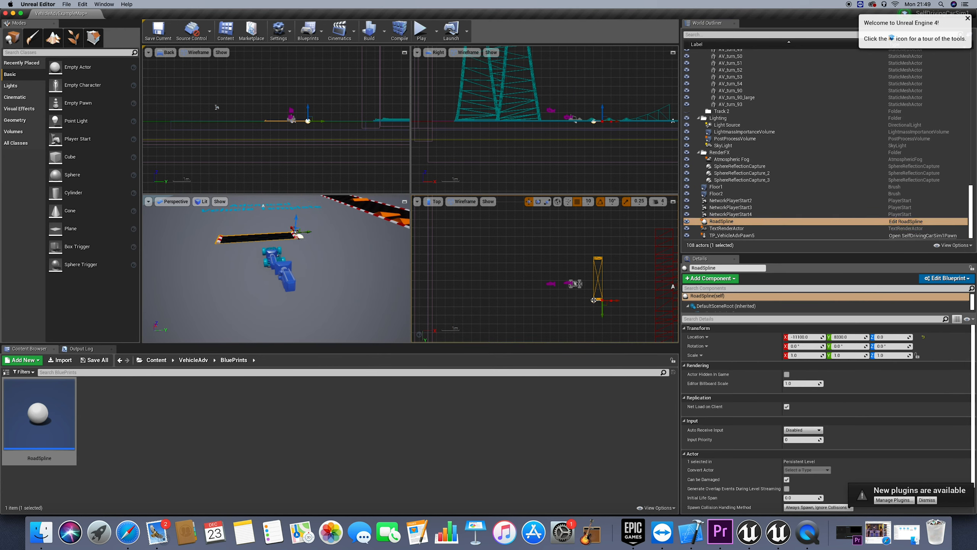
click(594, 300)
mouse_move(570, 305)
right_down()
mouse_move(515, 303)
mouse_move(551, 296)
right_up()
scroll(570, 305, right, 1)
scroll(544, 300, right, 1)
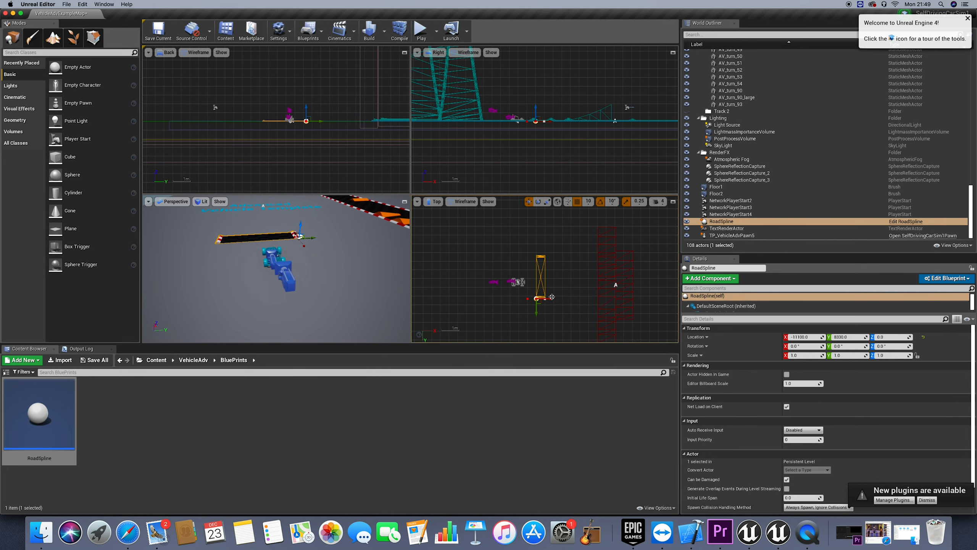
click(545, 300)
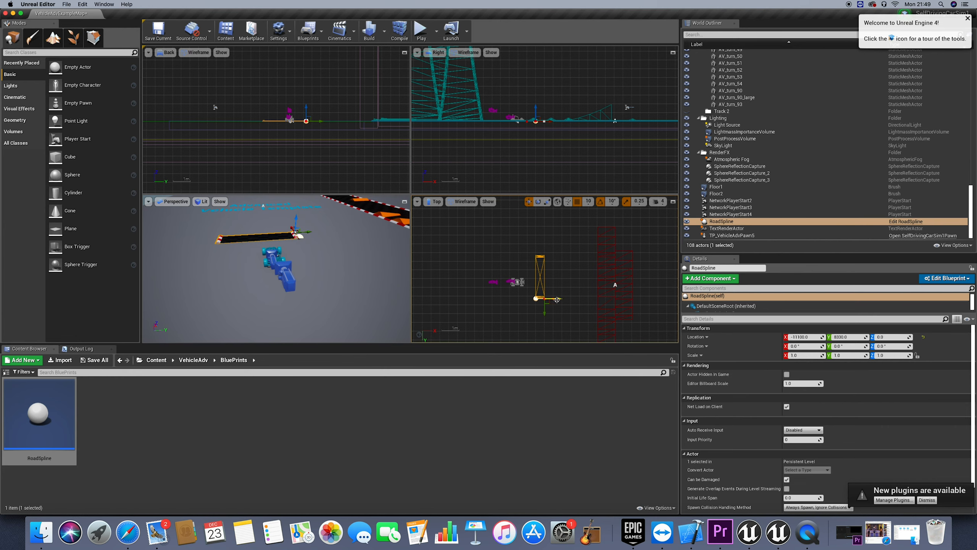
drag(545, 300, 636, 298)
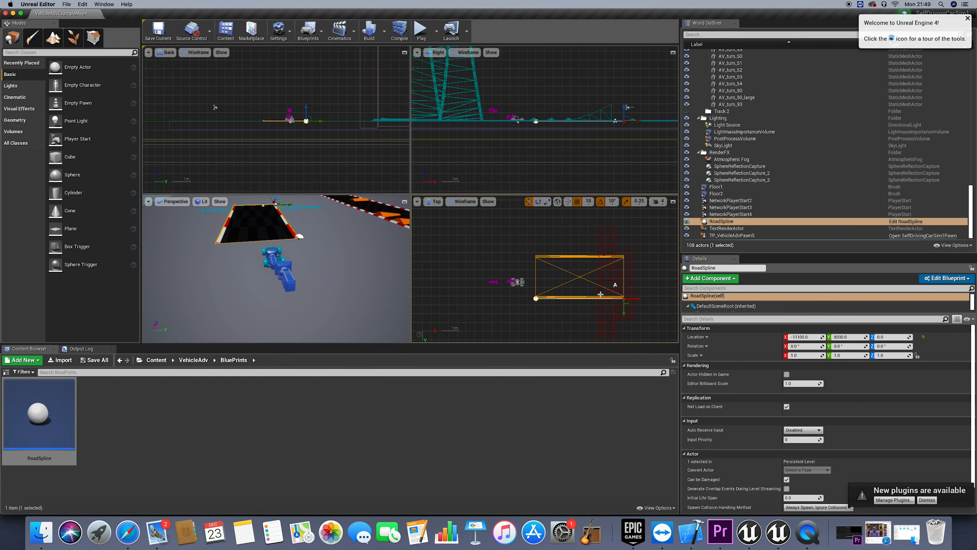
Extend the road farther along the X axis by moving its end spline point well beyond the template text, alongside the race track
right_drag(557, 296, 511, 292)
drag(501, 292, 623, 289)
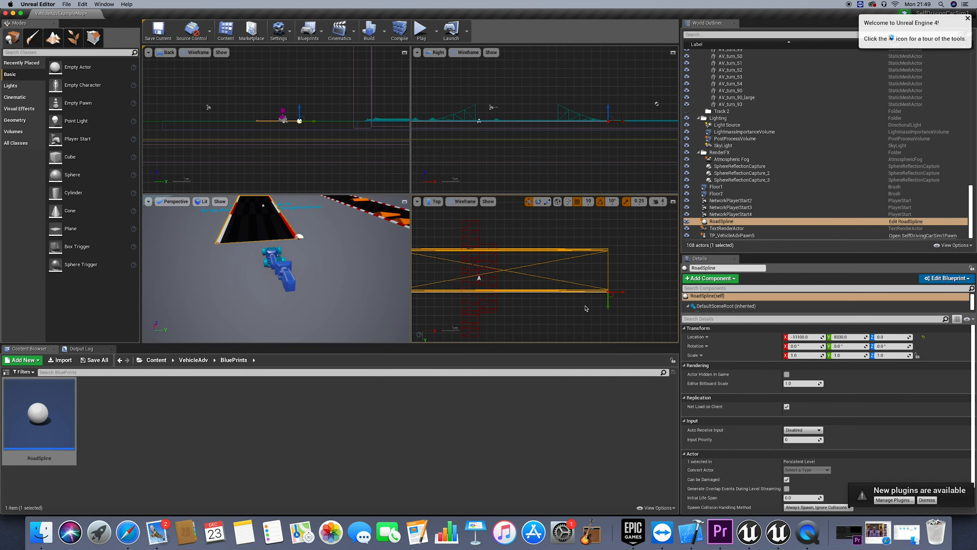
scroll(586, 309, down, 2)
scroll(545, 274, down, 6)
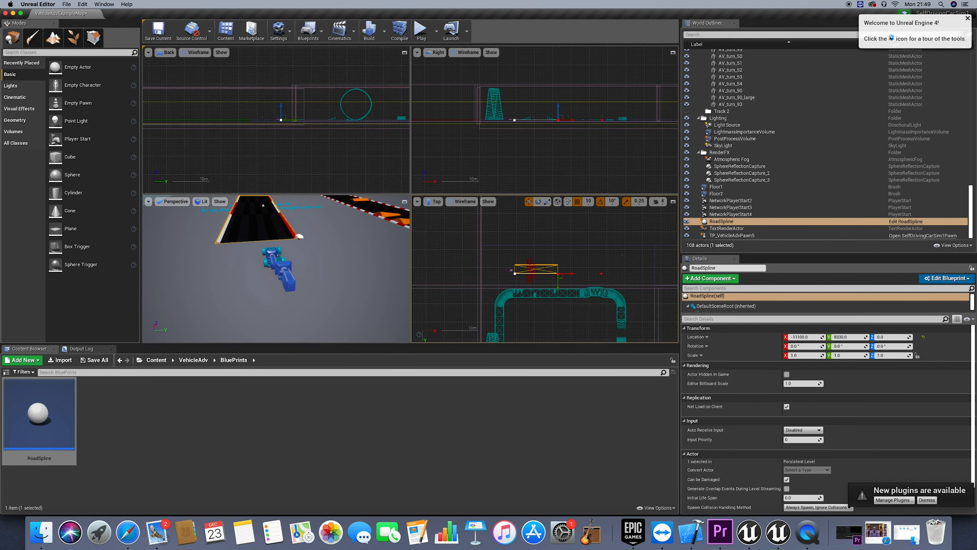
scroll(646, 264, down, 1)
drag(569, 271, 585, 271)
scroll(550, 267, down, 3)
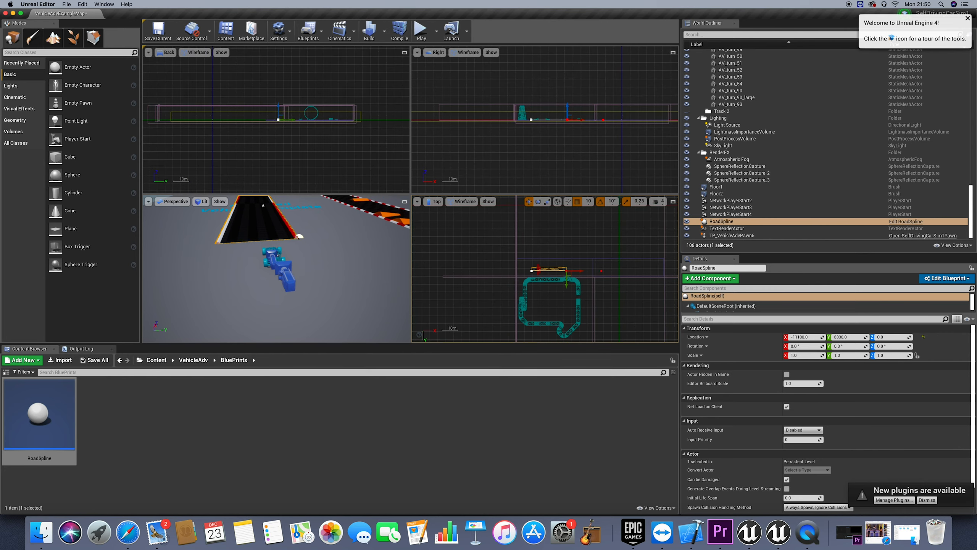
scroll(536, 274, up, 4)
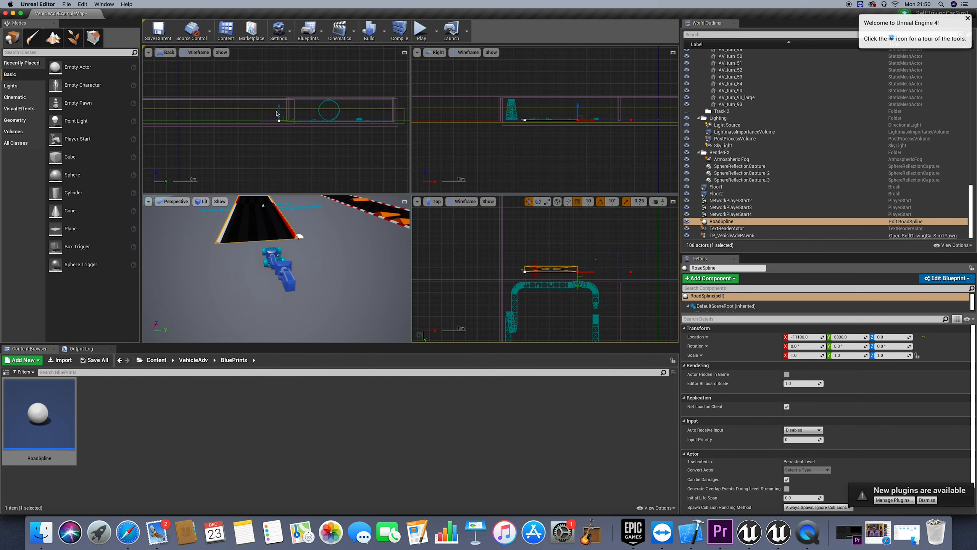
Bring the orthographic views back to the vehicle pawn at the start of the road and clear the selection
right_click(288, 139)
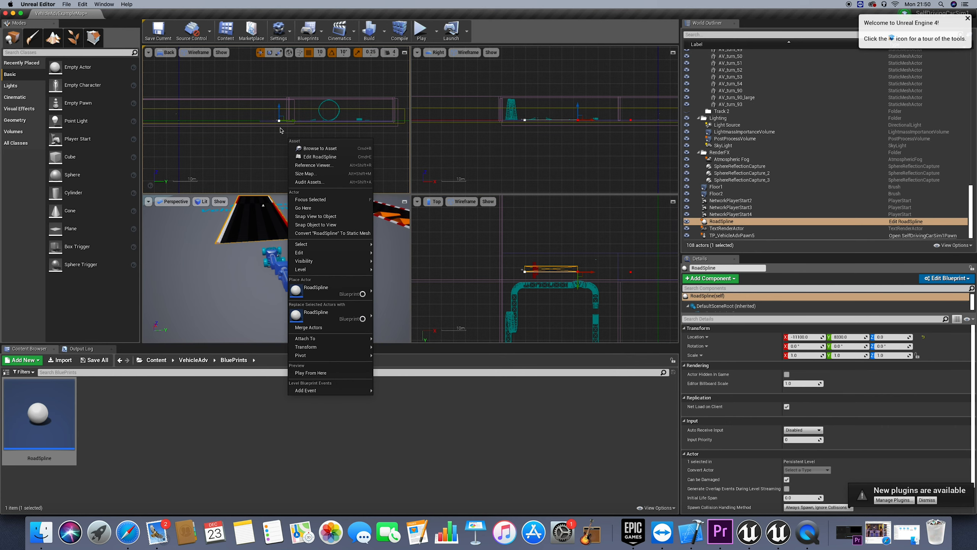
click(271, 130)
click(525, 143)
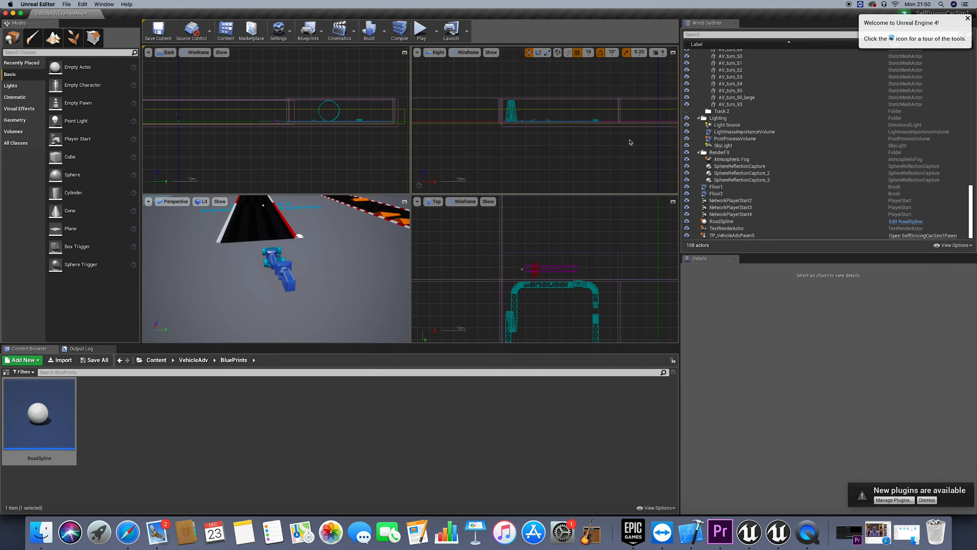
scroll(573, 120, up, 1)
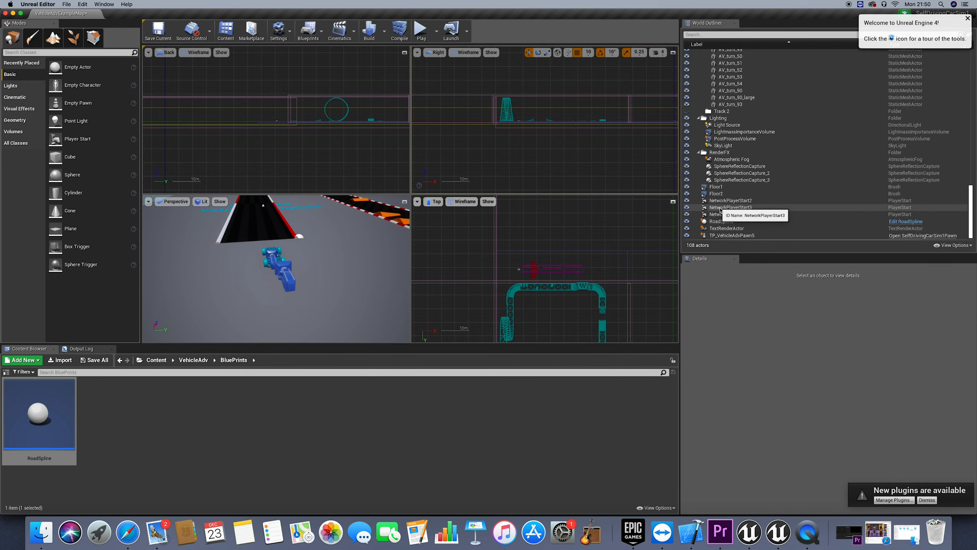
double_click(738, 236)
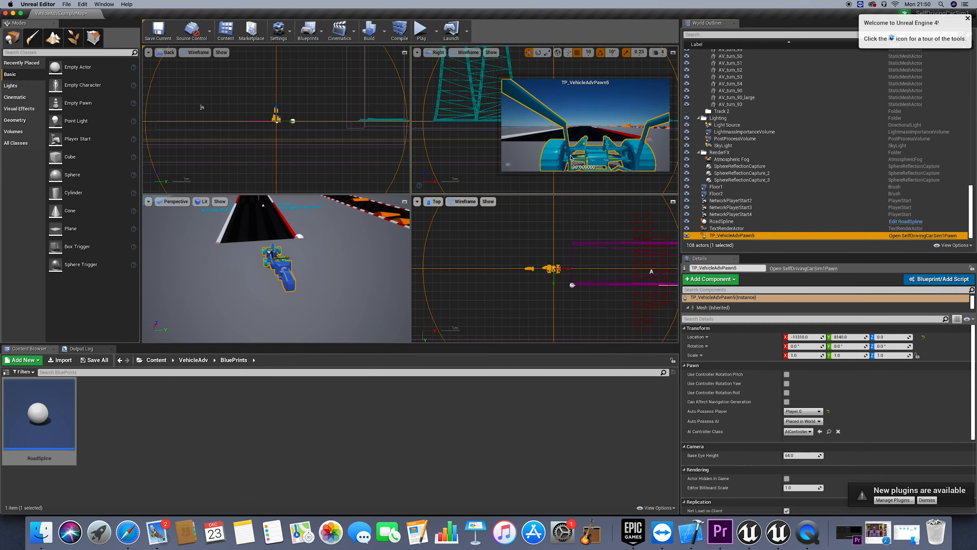
click(462, 138)
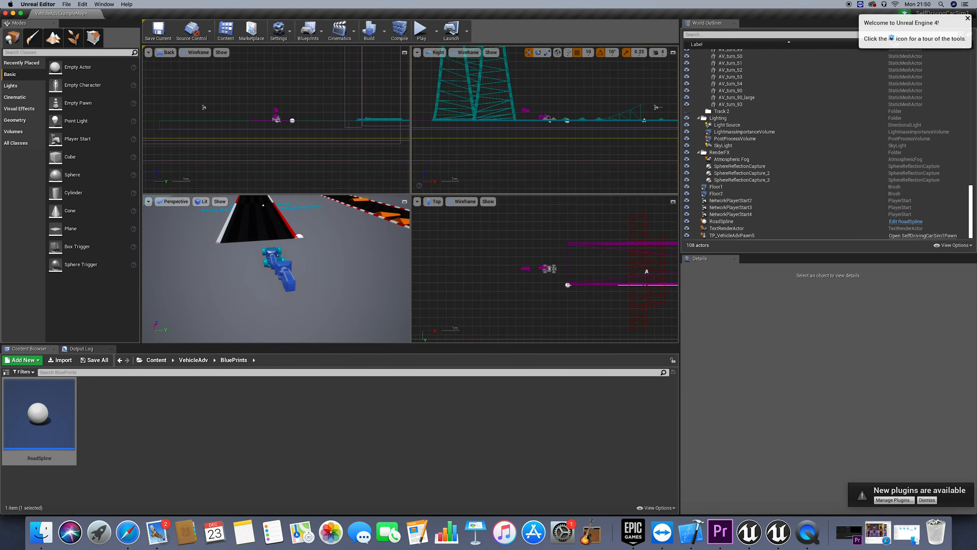
scroll(585, 113, up, 1)
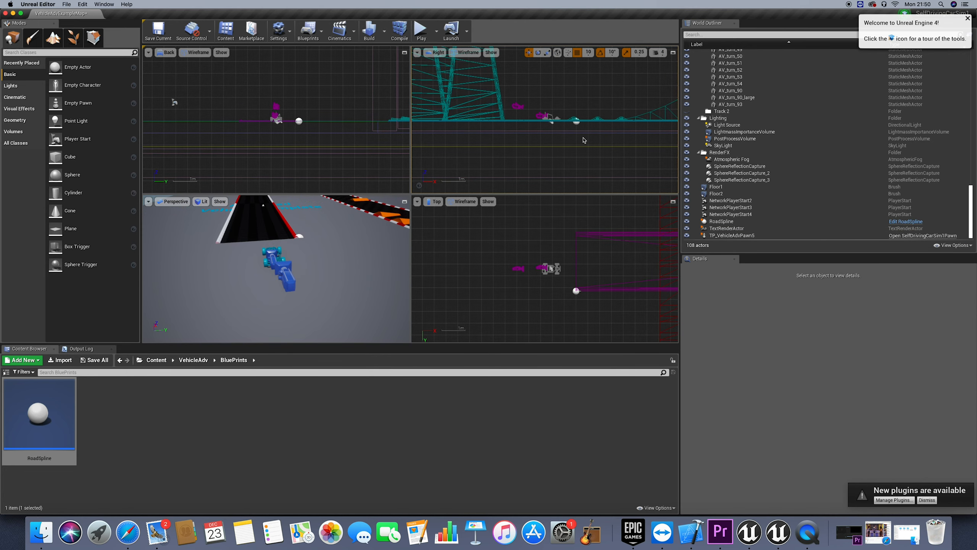
scroll(585, 141, right, 5)
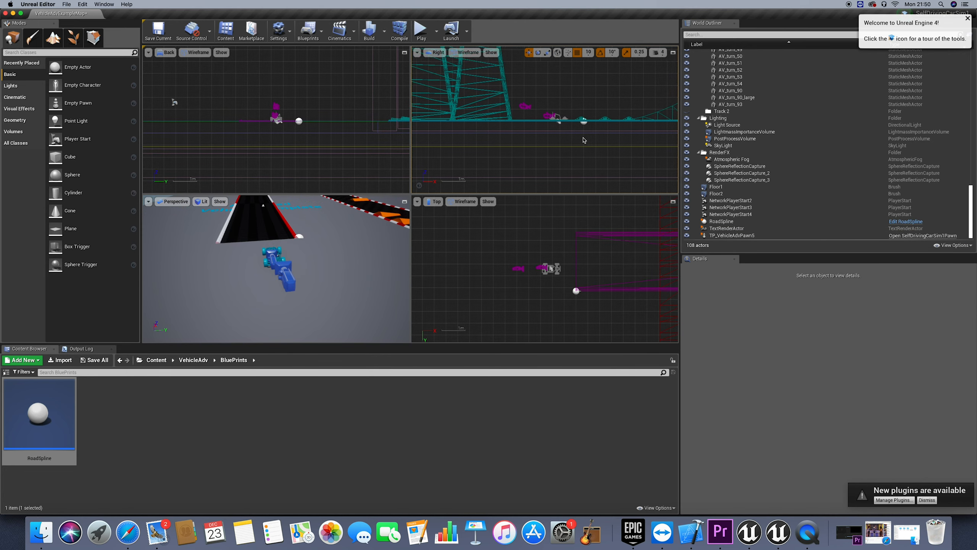
Select the RoadSpline actor and duplicate the spline point at the far end of its road
click(722, 221)
key(f)
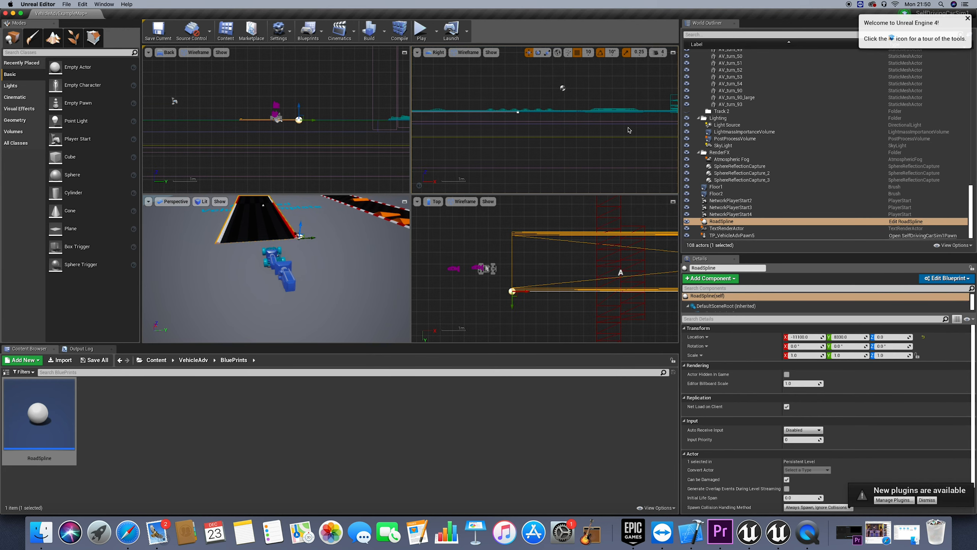
click(486, 113)
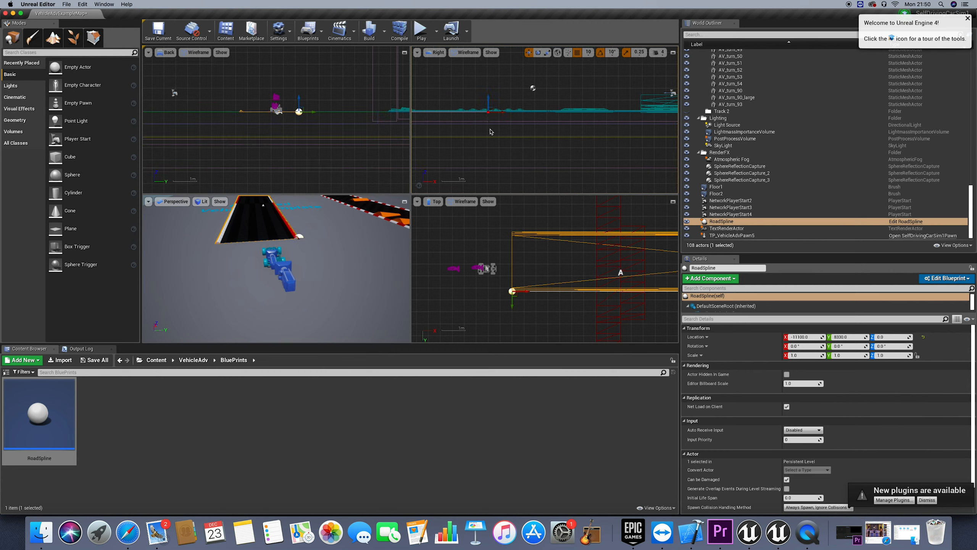
right_click(488, 111)
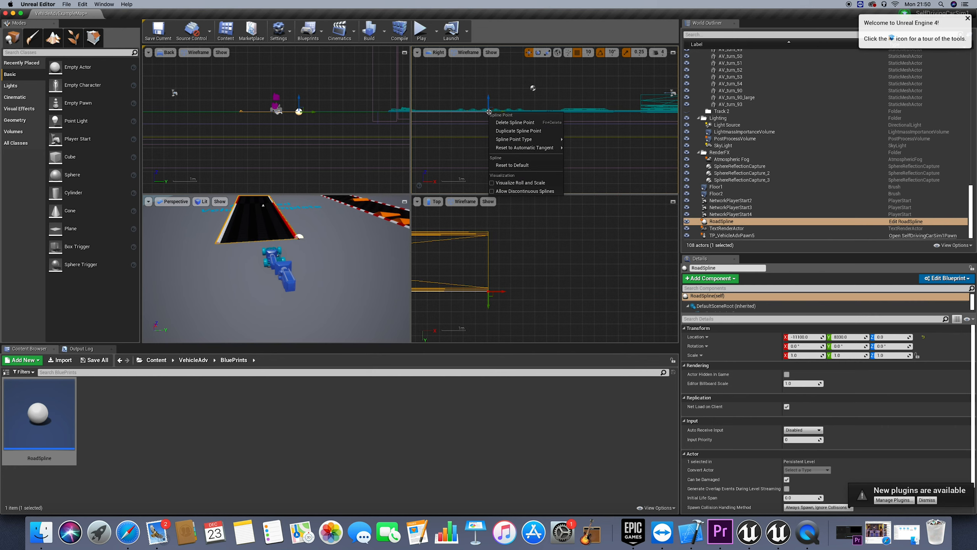
click(528, 131)
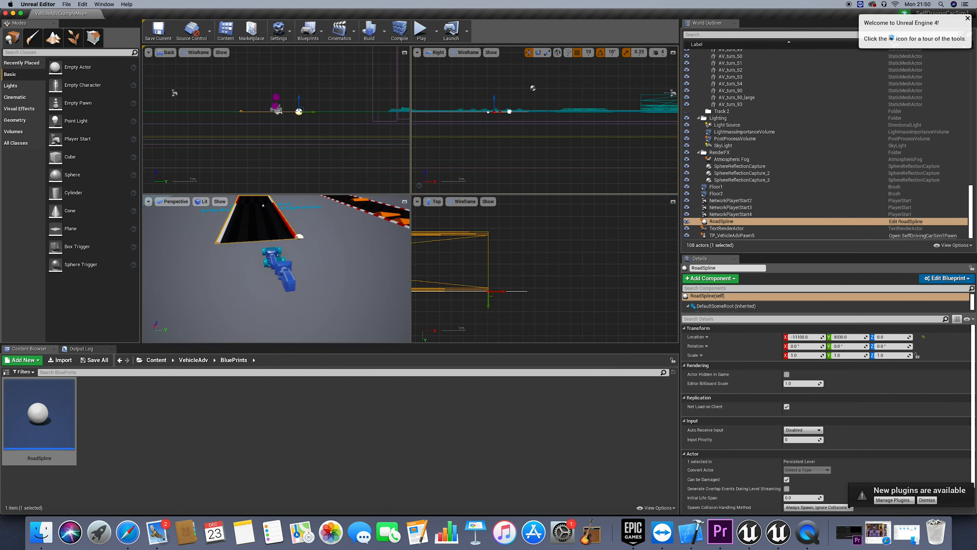
Position the duplicated spline point just past the original end point along the X axis, and duplicate it again
mouse_move(509, 111)
mouse_down()
mouse_move(540, 111)
mouse_move(518, 111)
mouse_up()
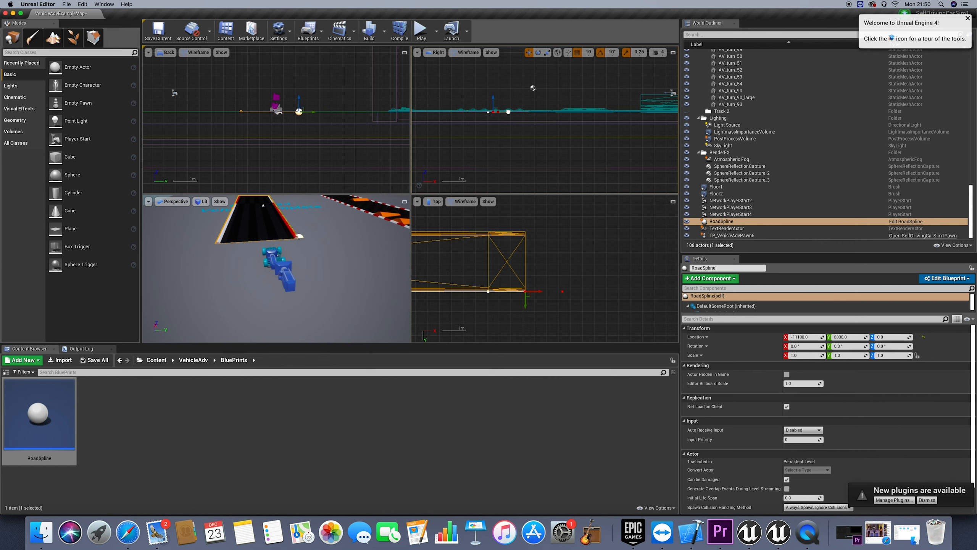
drag(508, 112, 495, 112)
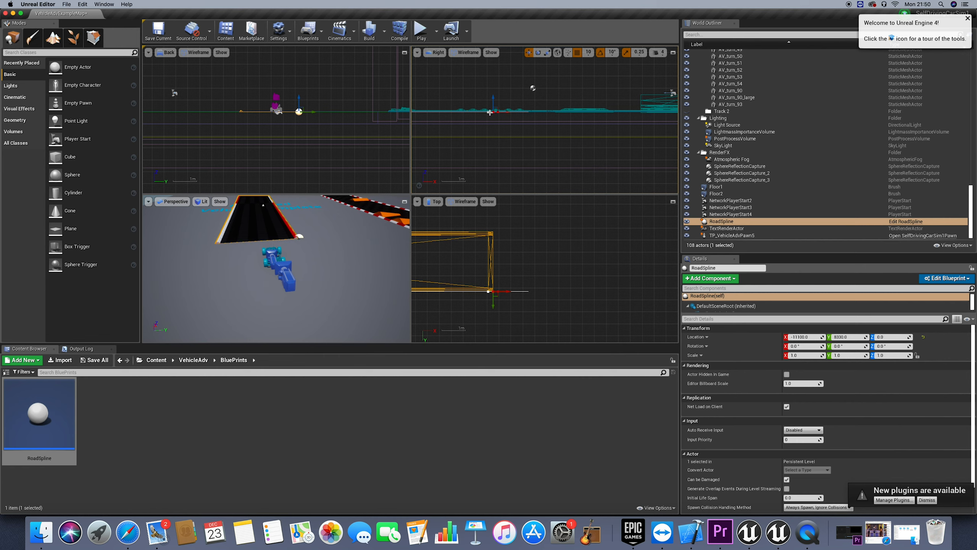
right_click(494, 111)
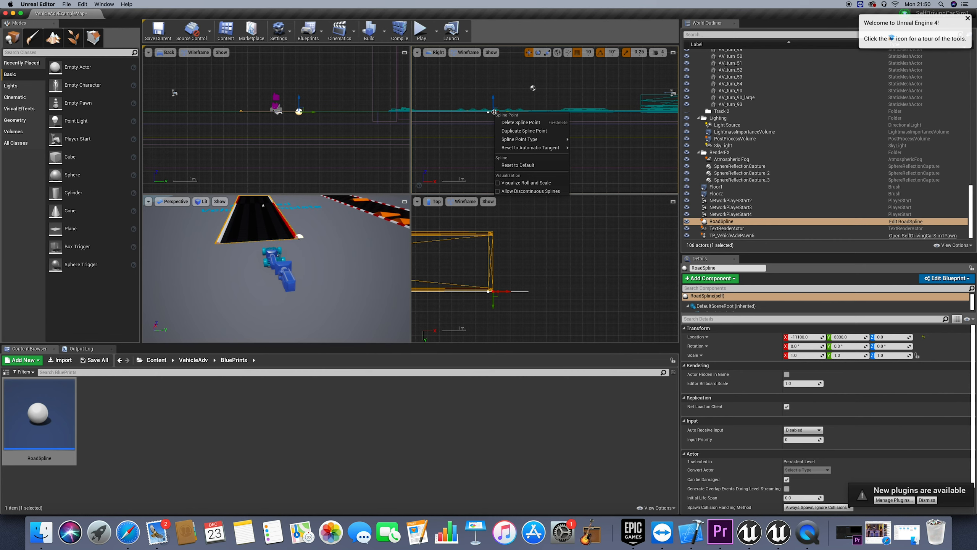
click(517, 128)
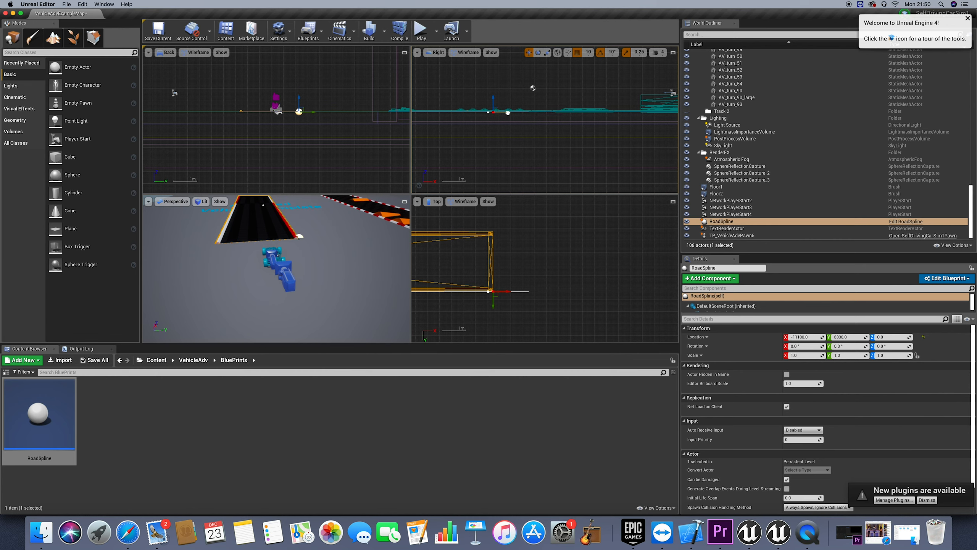
Move the newly duplicated end spline point forward along X and raise it above the track to form an upward ramp
drag(507, 112, 590, 104)
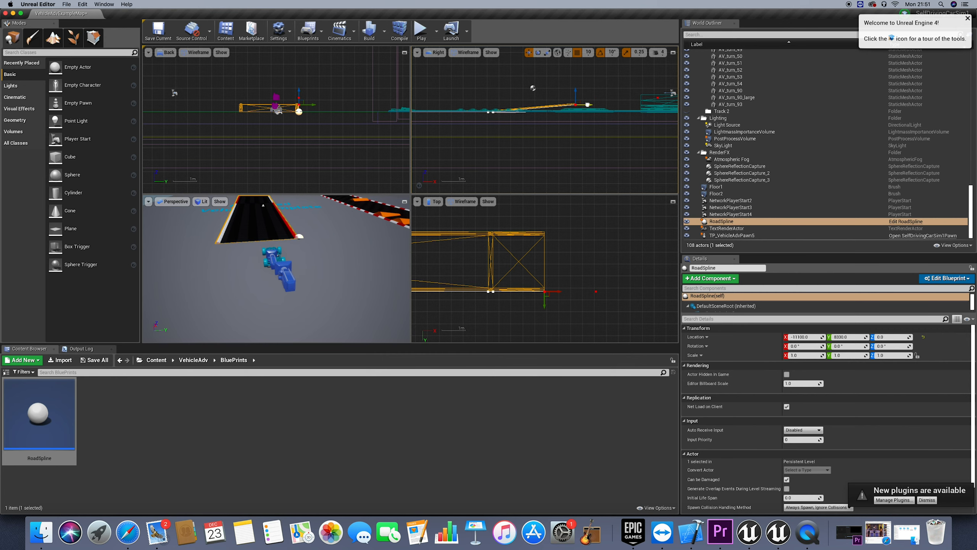
click(576, 100)
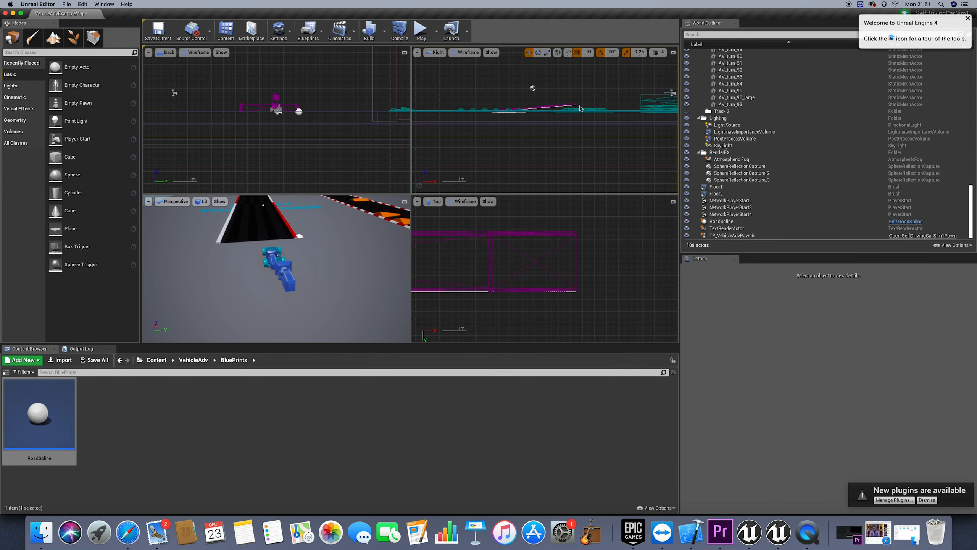
click(580, 109)
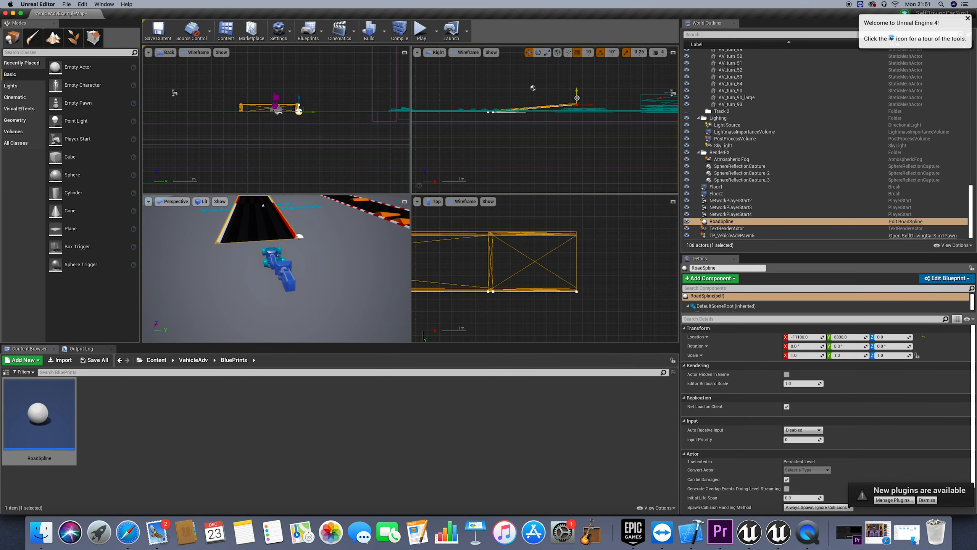
drag(577, 98, 577, 92)
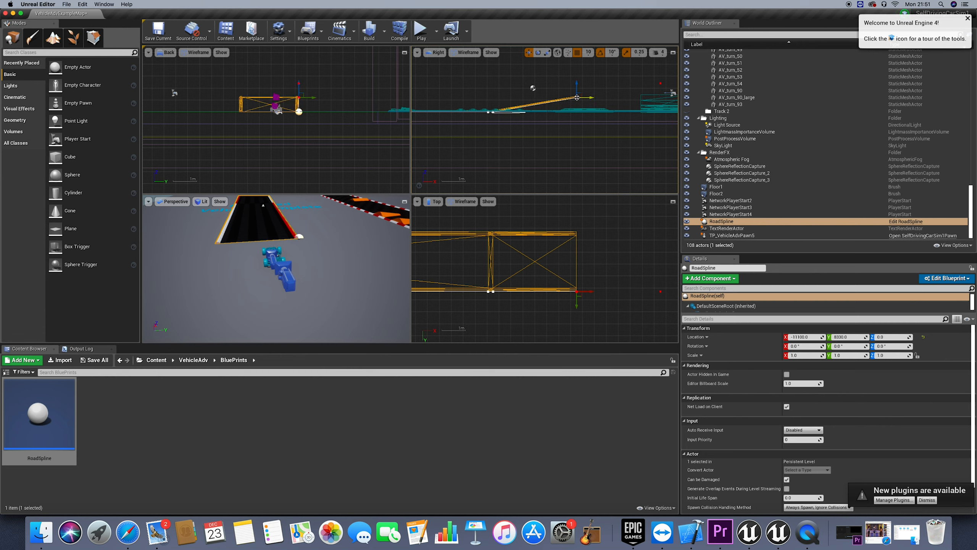
Duplicate the raised spline point and move the copy forward along X at the same height to form an elevated level section
right_click(576, 97)
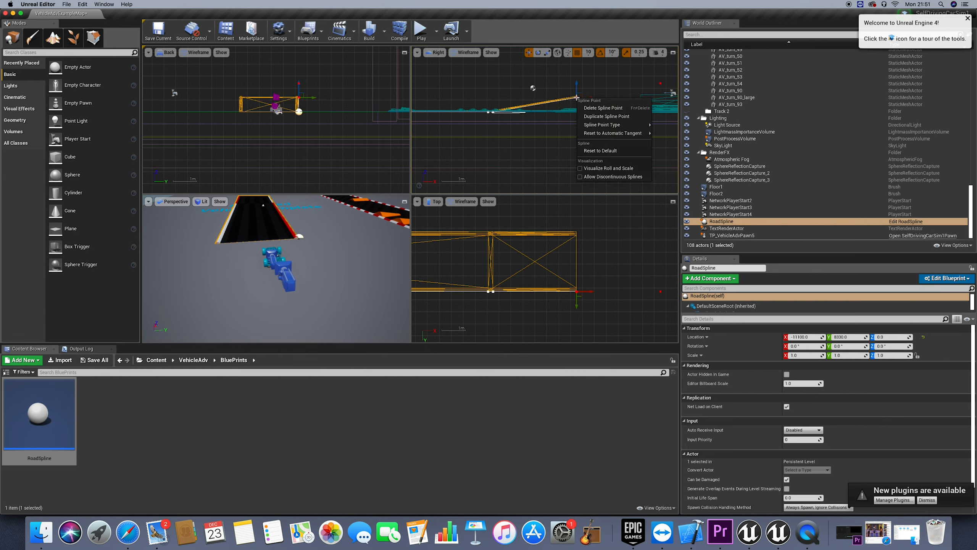
click(607, 117)
drag(593, 99, 635, 98)
scroll(609, 135, left, 2)
scroll(609, 135, right, 8)
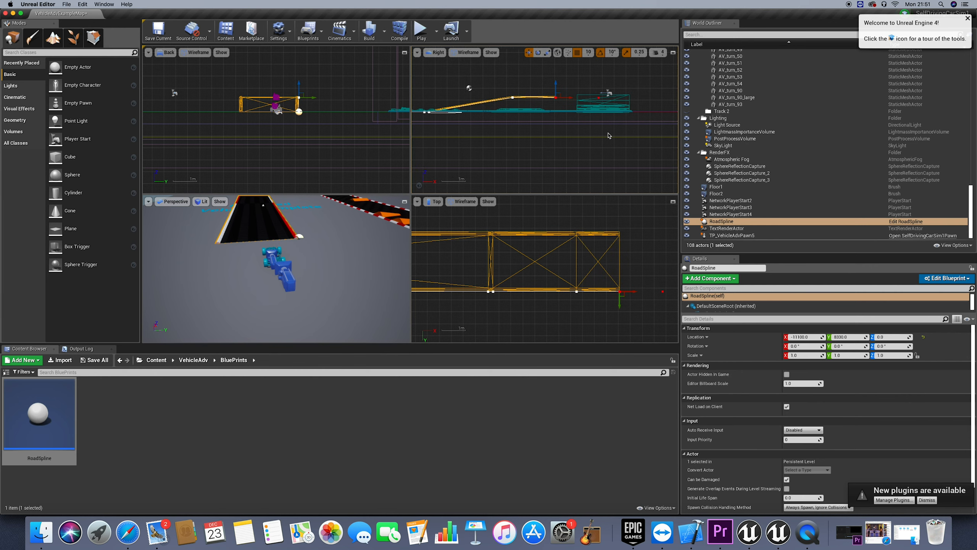
drag(488, 98, 570, 99)
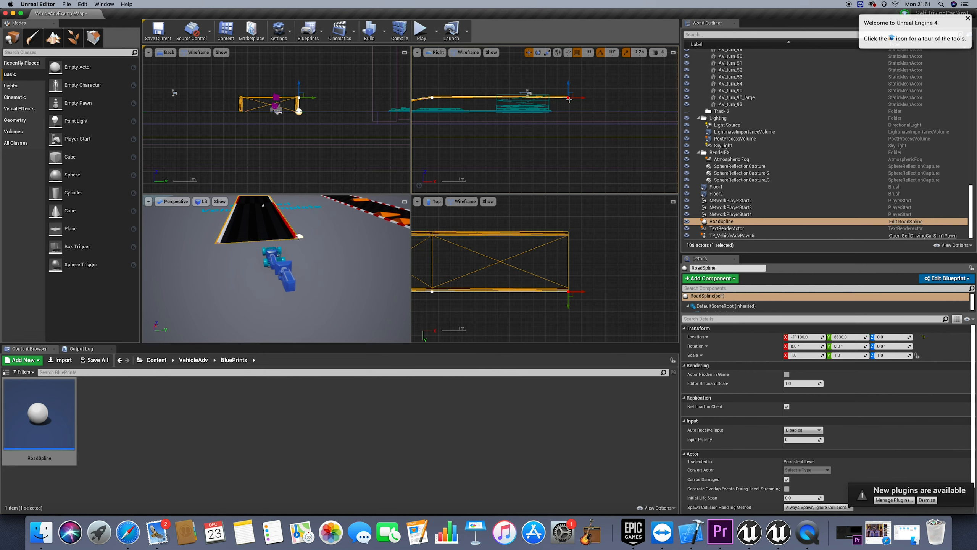
right_click(570, 98)
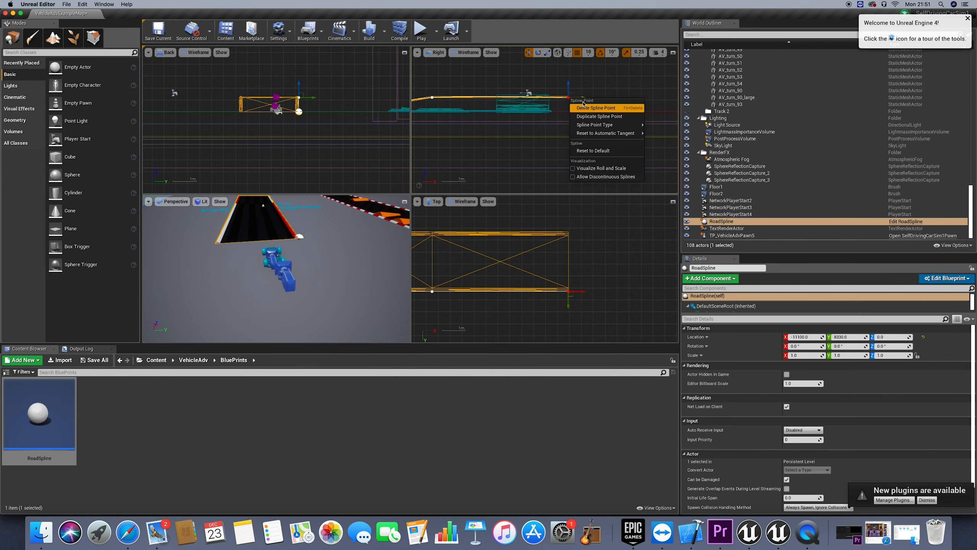
click(589, 223)
scroll(589, 223, down, 8)
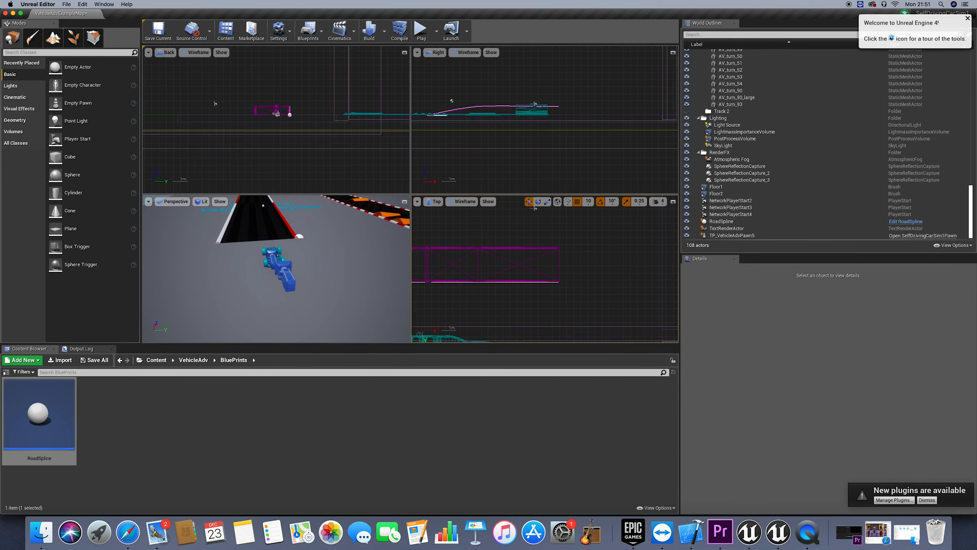
scroll(538, 234, down, 6)
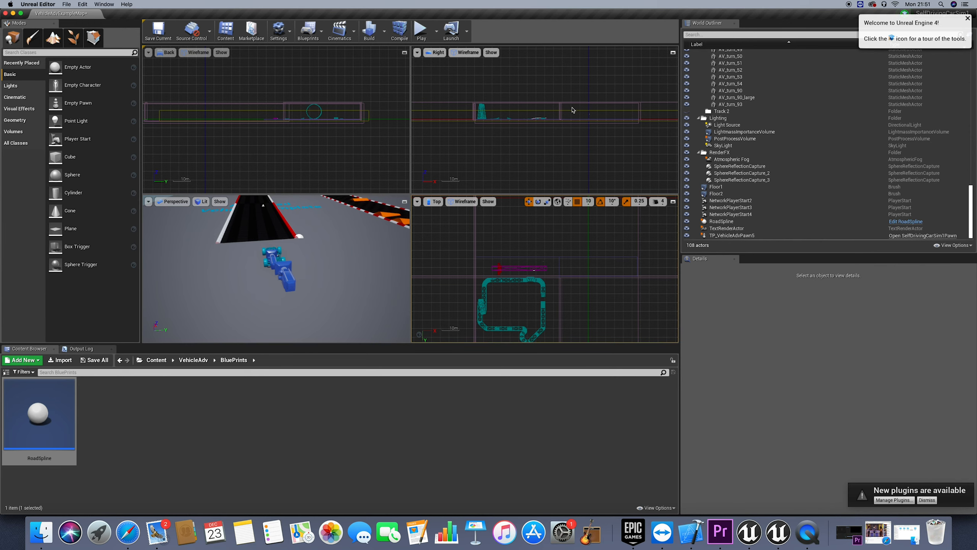
click(554, 118)
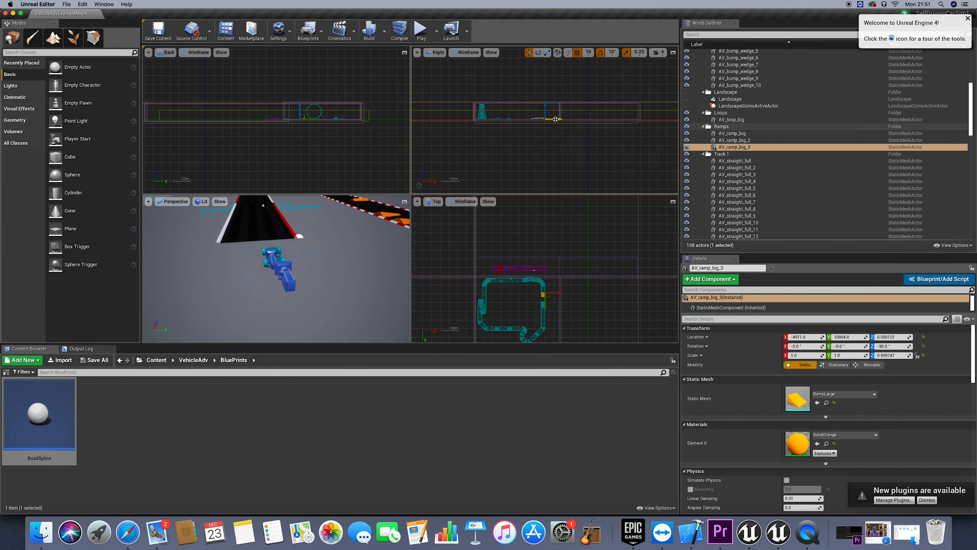
scroll(558, 120, up, 6)
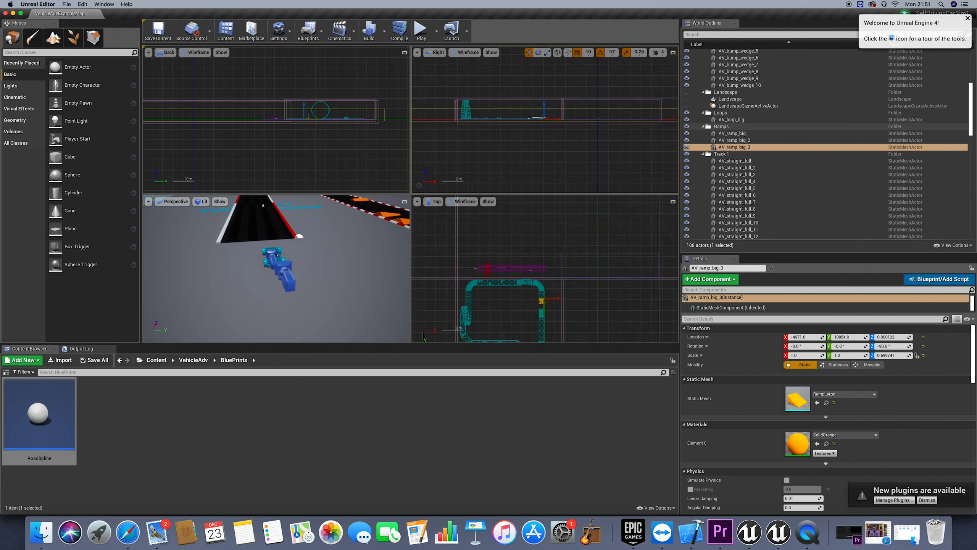
scroll(562, 116, up, 8)
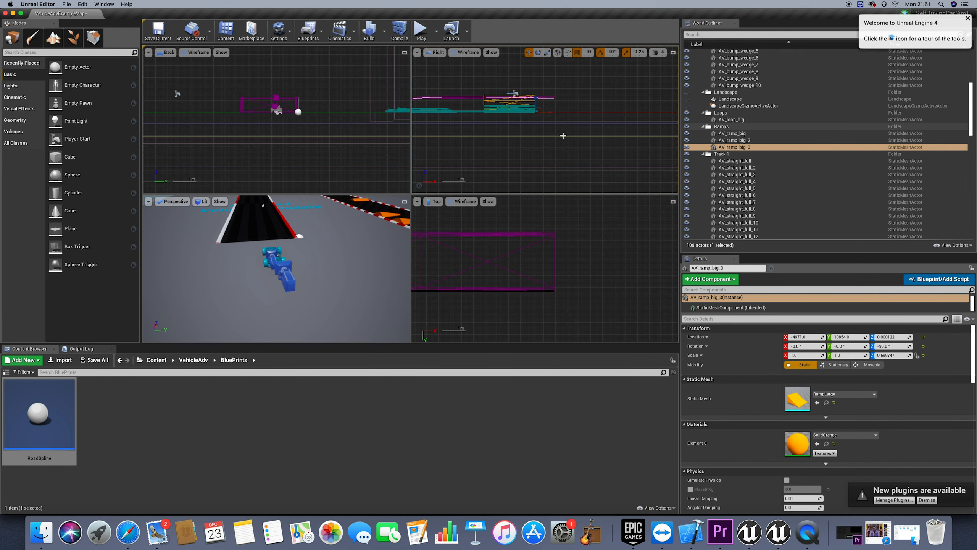
Reselect the road's end spline point and extend the elevated section along X well past the race track's far side
click(554, 99)
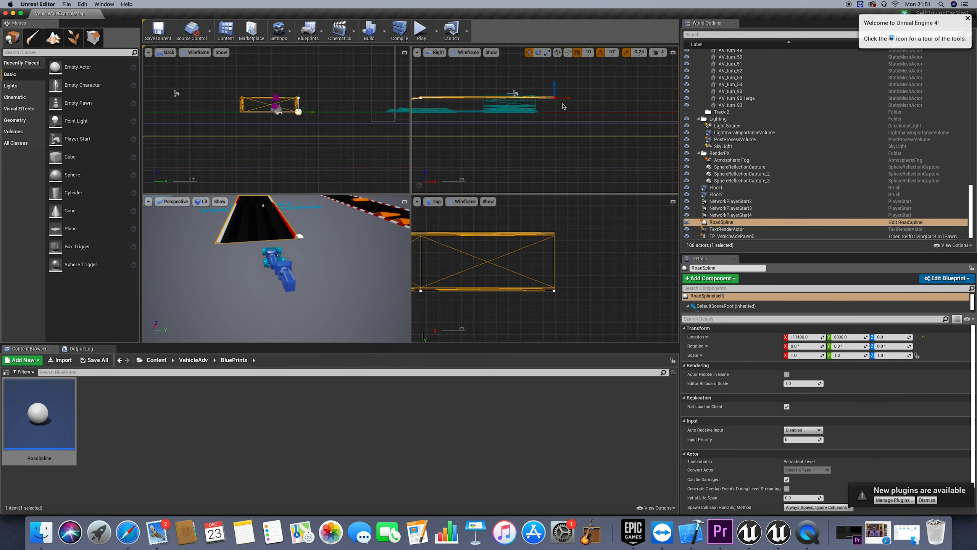
drag(566, 99, 630, 123)
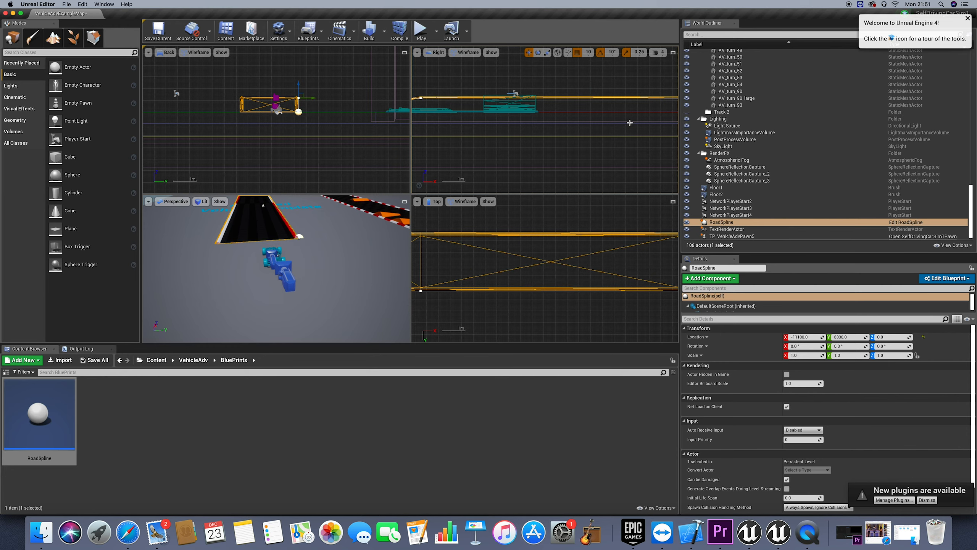
scroll(613, 142, down, 8)
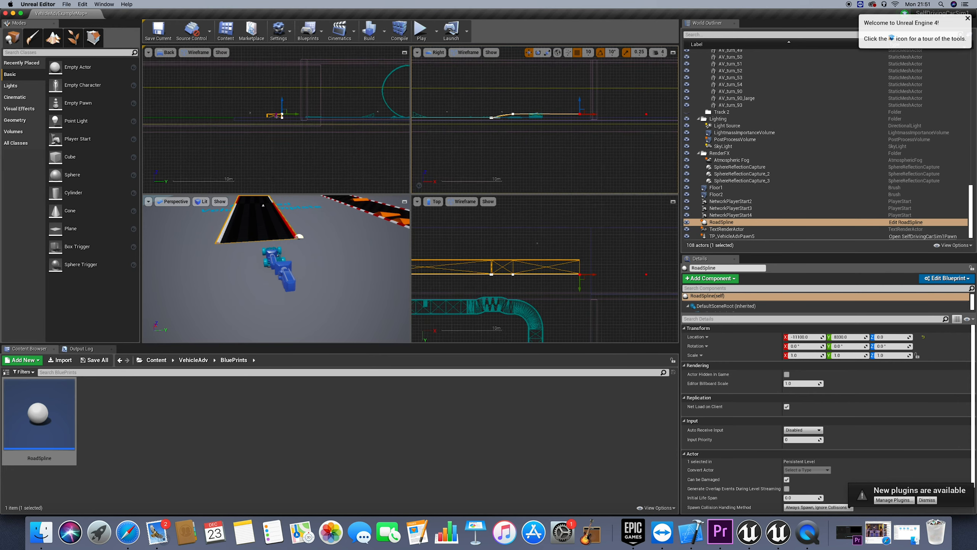
scroll(582, 67, down, 4)
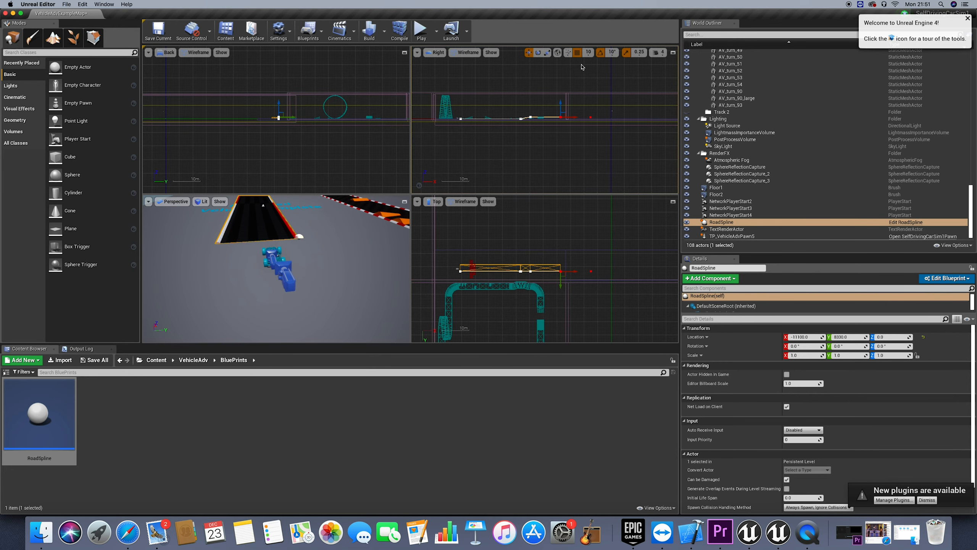
drag(577, 118, 602, 118)
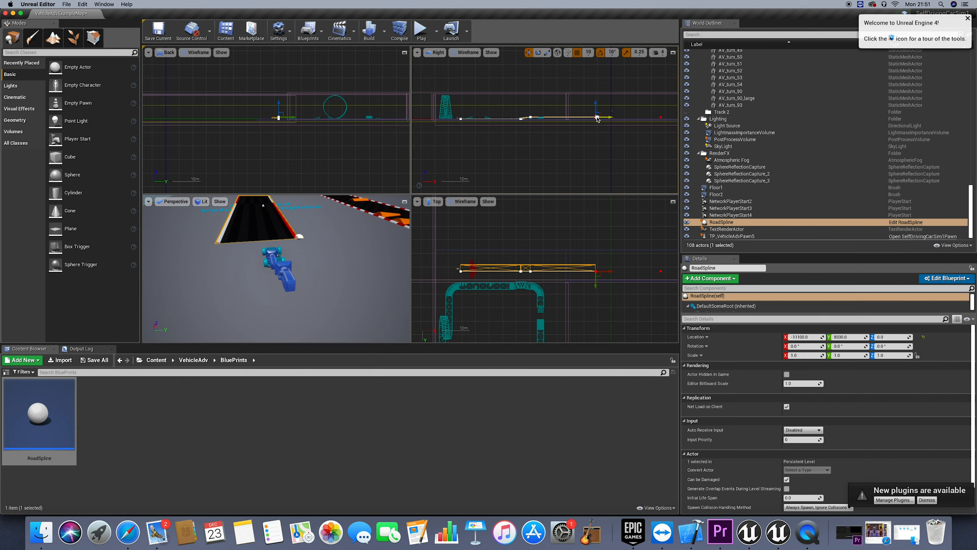
Duplicate the end point of the elevated section and place the copy just beyond it along X at the same height
right_click(597, 119)
click(624, 132)
scroll(613, 105, down, 1)
scroll(590, 125, up, 5)
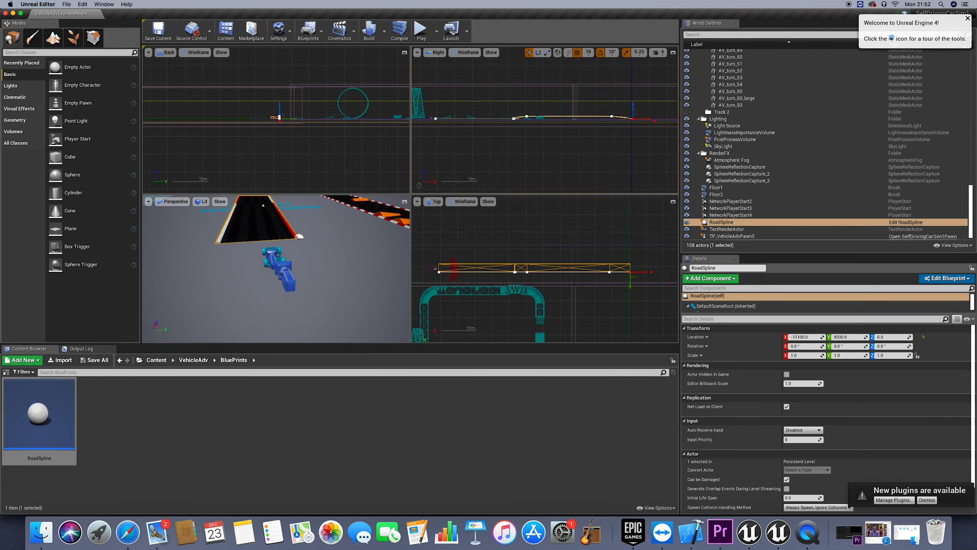
right_drag(589, 125, 406, 119)
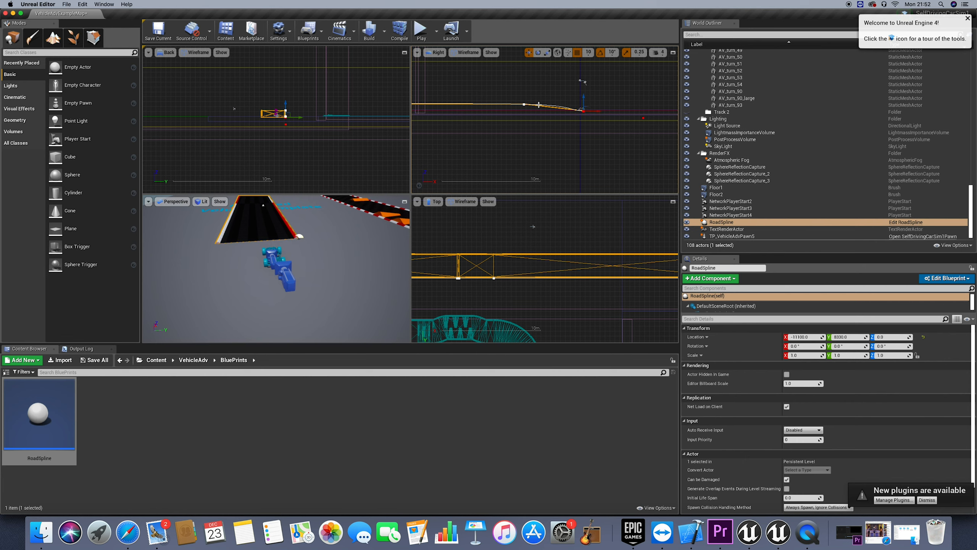
drag(584, 99, 531, 104)
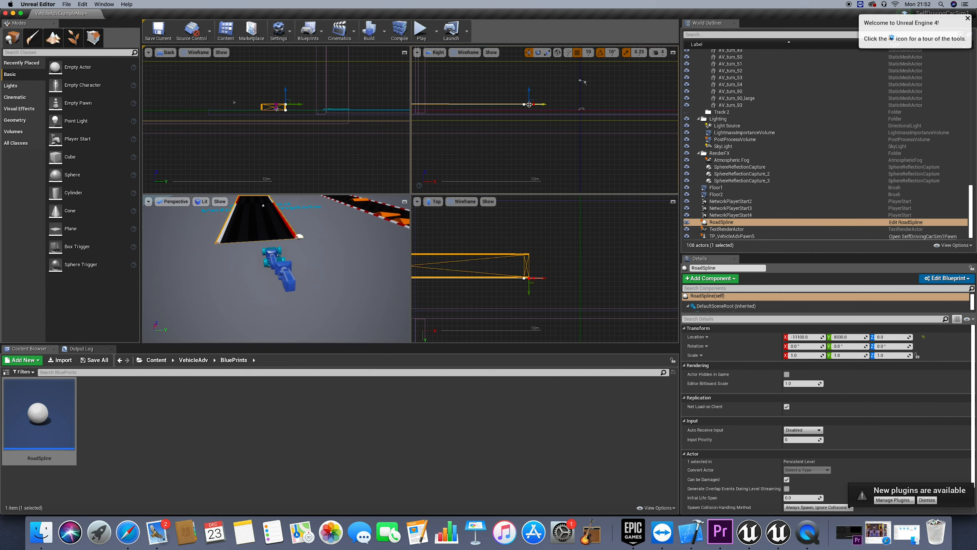
right_drag(529, 104, 528, 103)
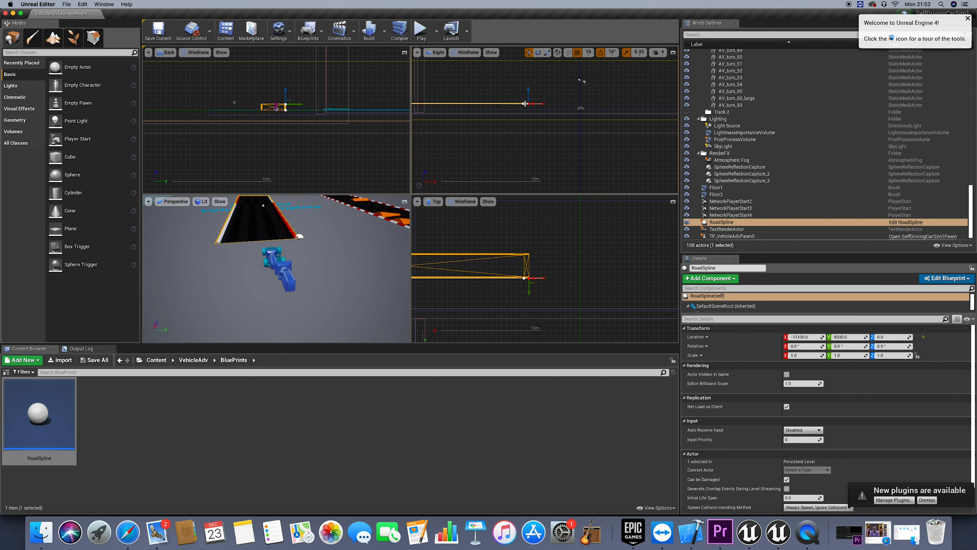
Duplicate that end point again and move the copy forward and down to near ground level as a descending ramp
right_click(527, 104)
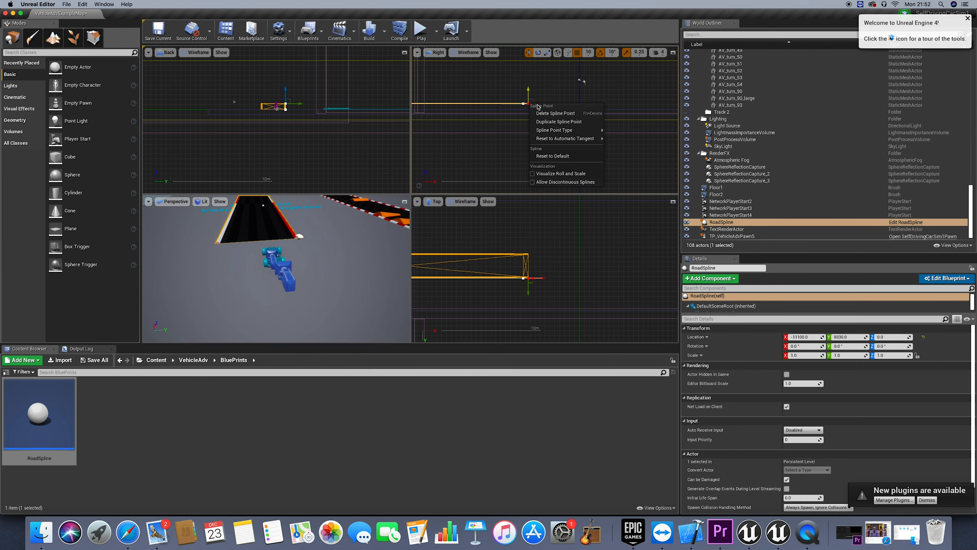
click(564, 122)
drag(544, 104, 592, 111)
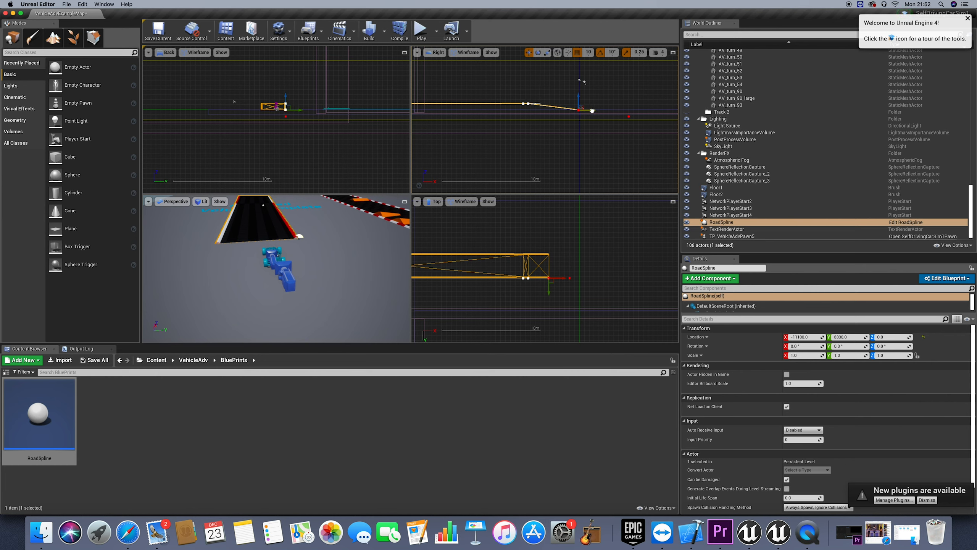
Duplicate the lowered spline point and pull the copy along X to the far edge of the level as a flat stretch
right_click(578, 110)
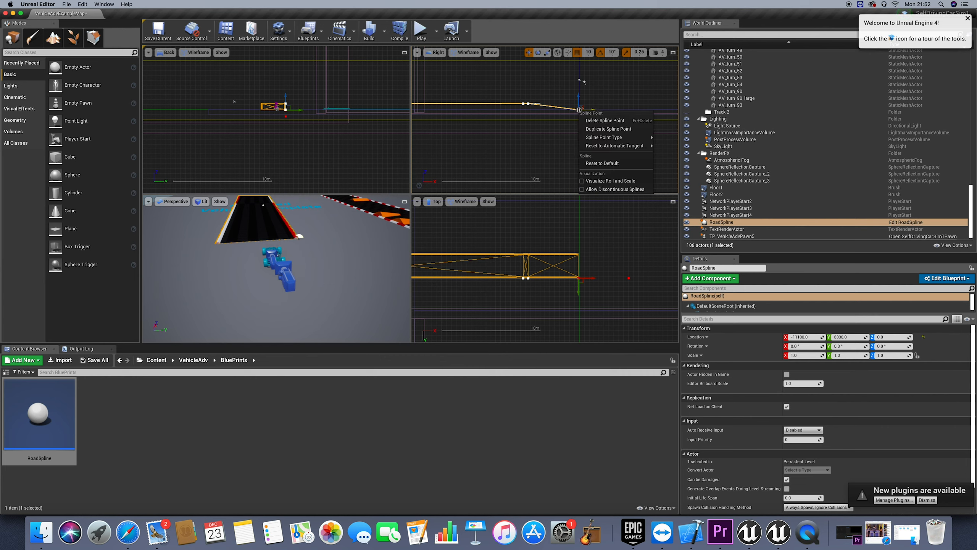
click(599, 130)
drag(594, 110, 642, 111)
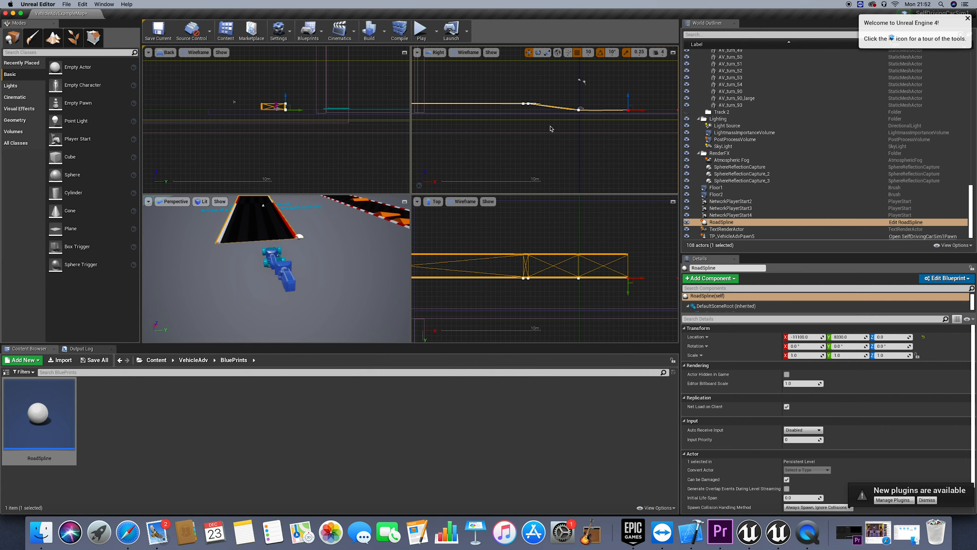
scroll(576, 86, down, 5)
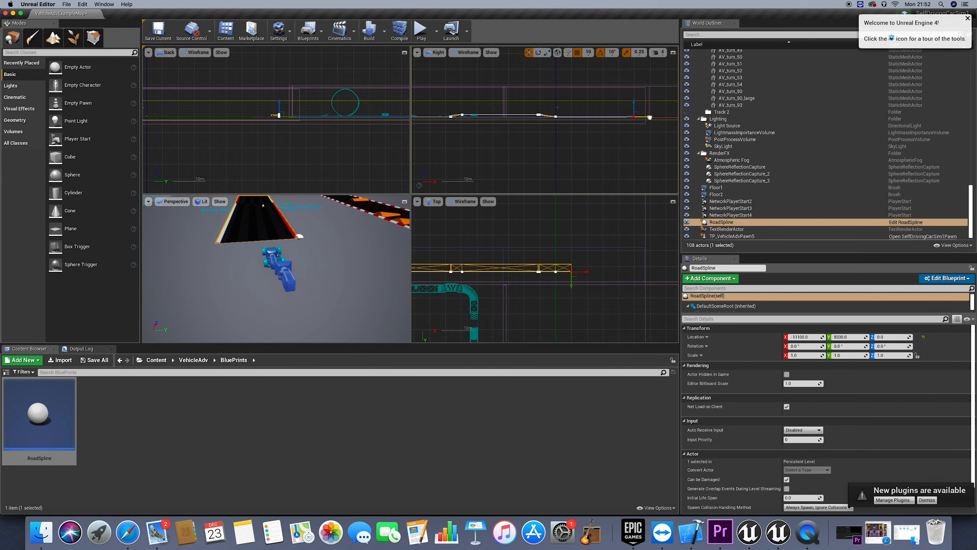
drag(662, 118, 656, 112)
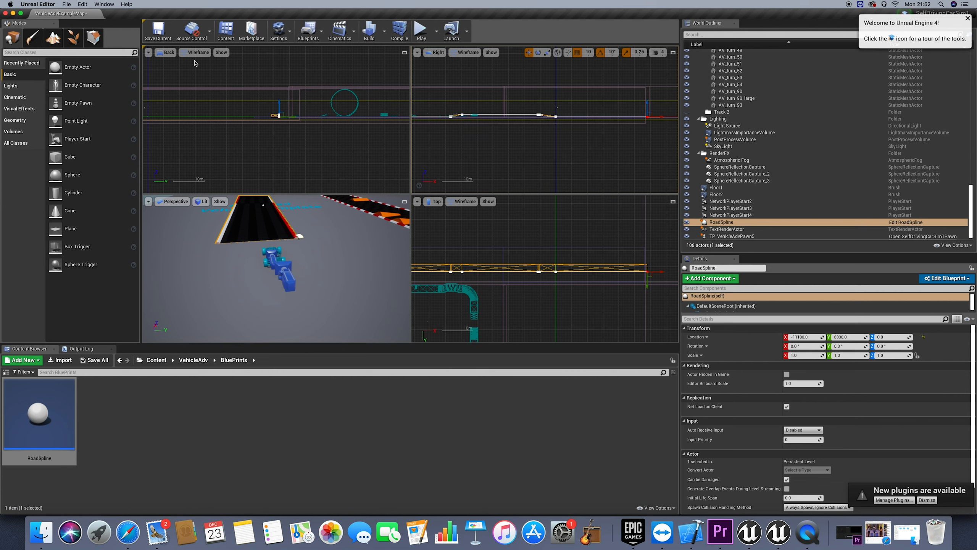
Save the level and show it in a single maximized Perspective viewport
click(163, 34)
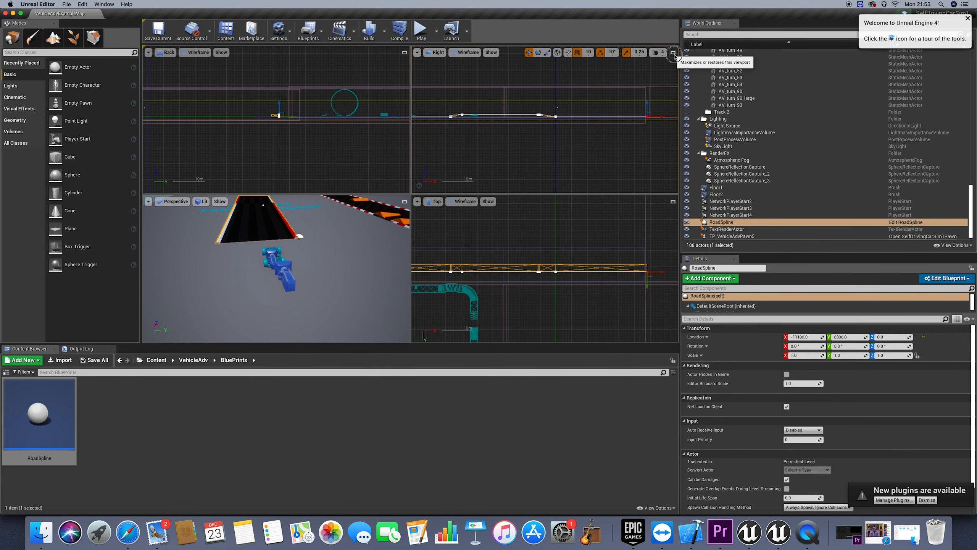
click(673, 53)
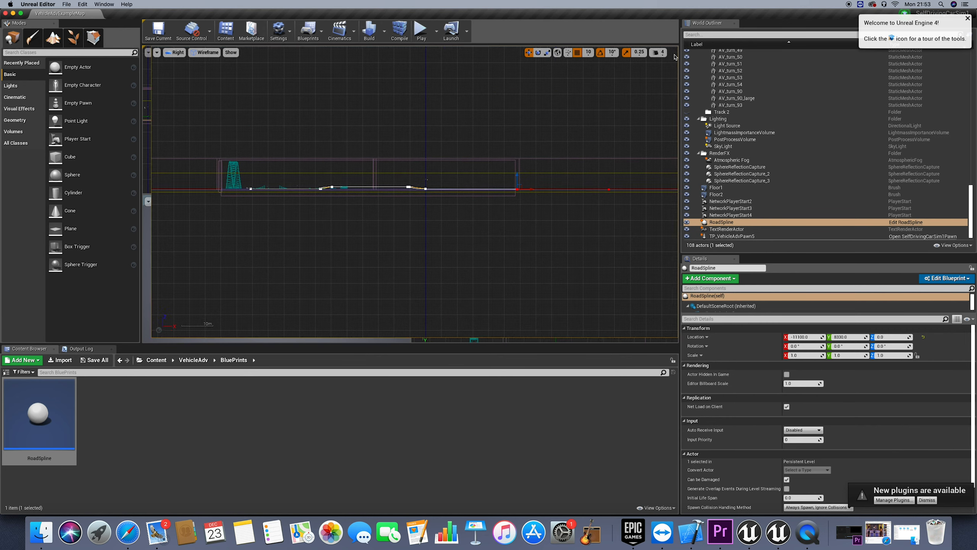
click(166, 52)
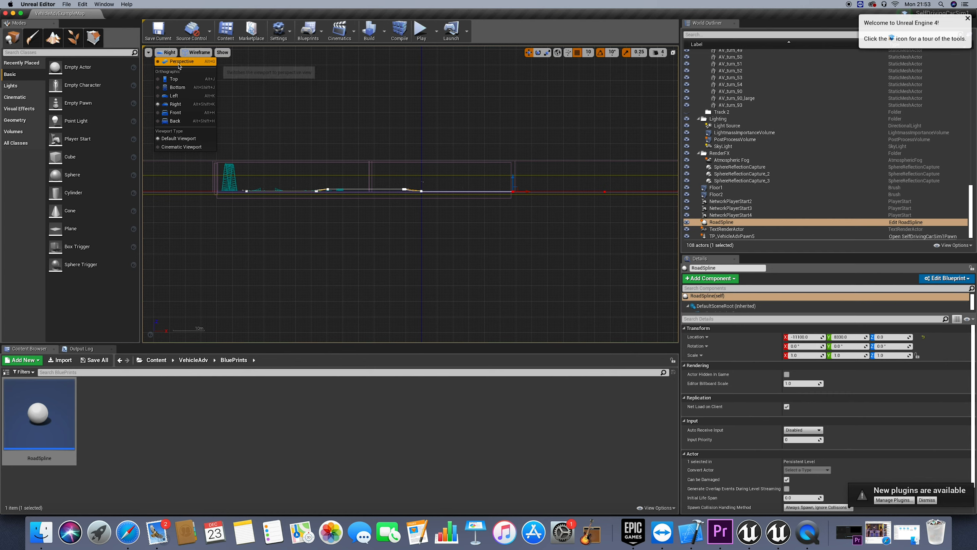
click(178, 66)
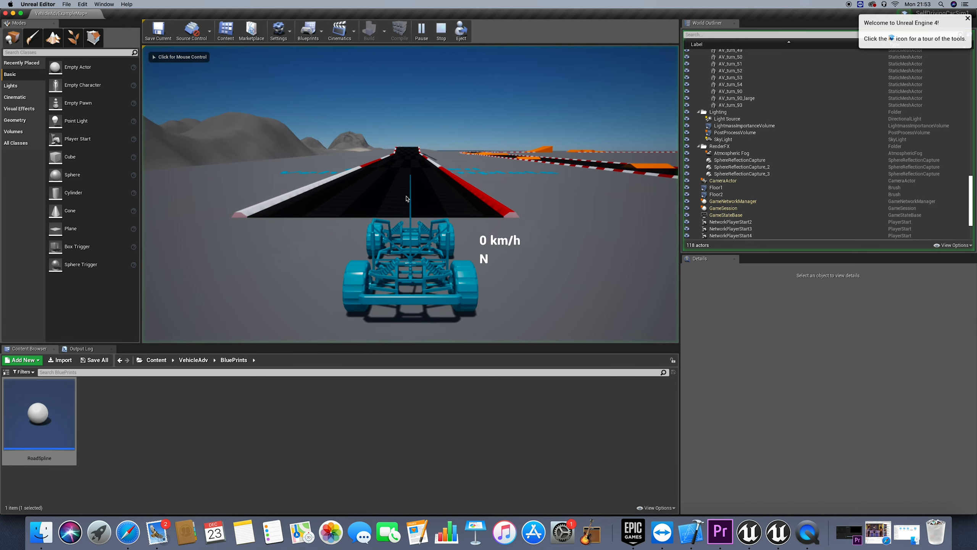
Test-drive the car straight along the spline road into the ramp, and turn it around on the ground beside the road
key(w)
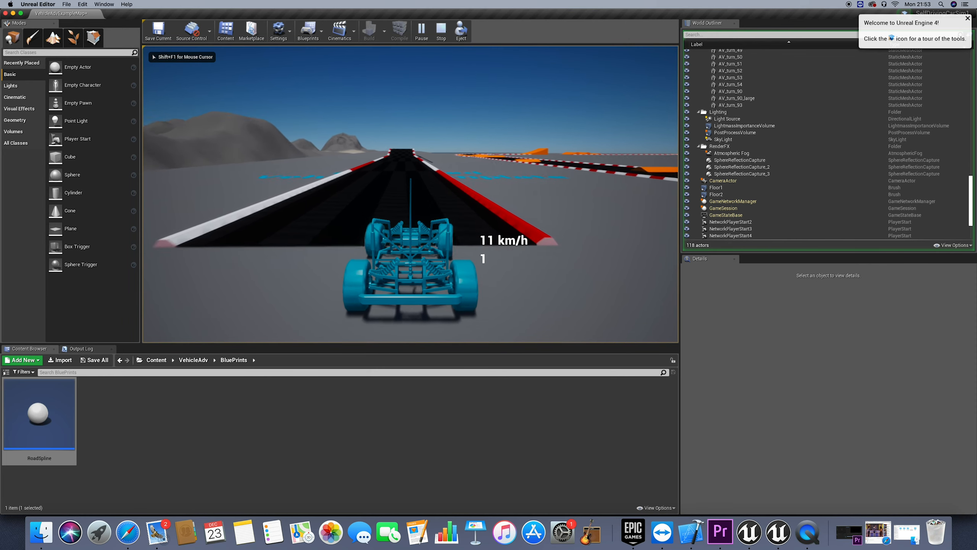
key(w)
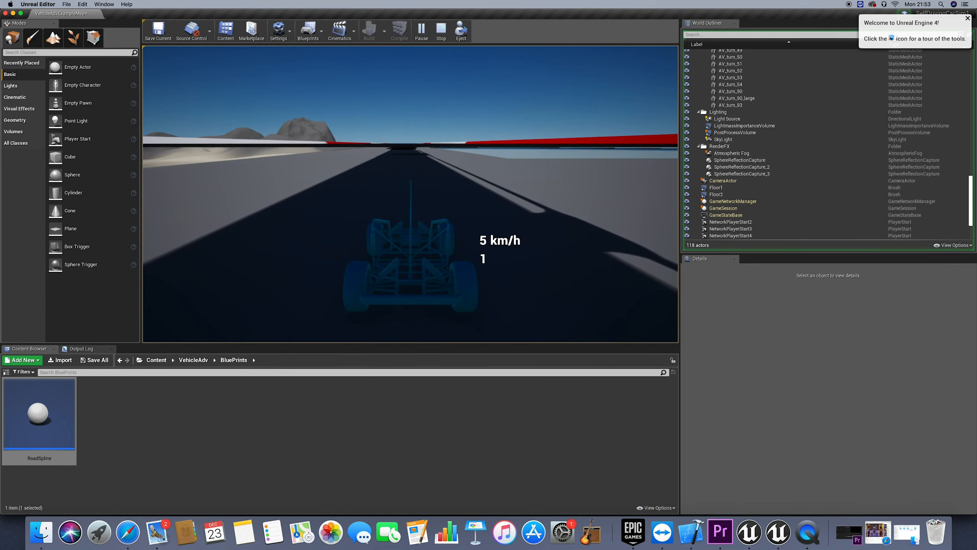
key(w)
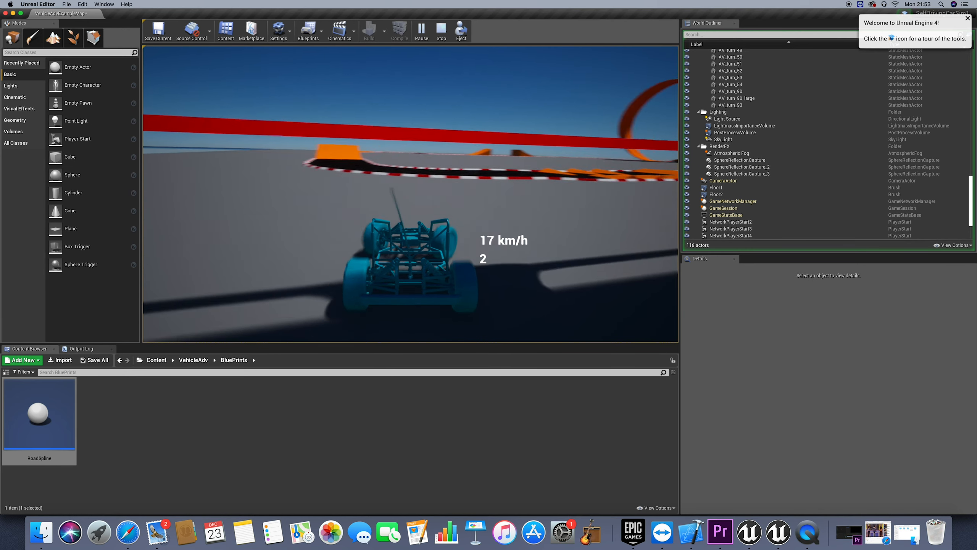
key(d)
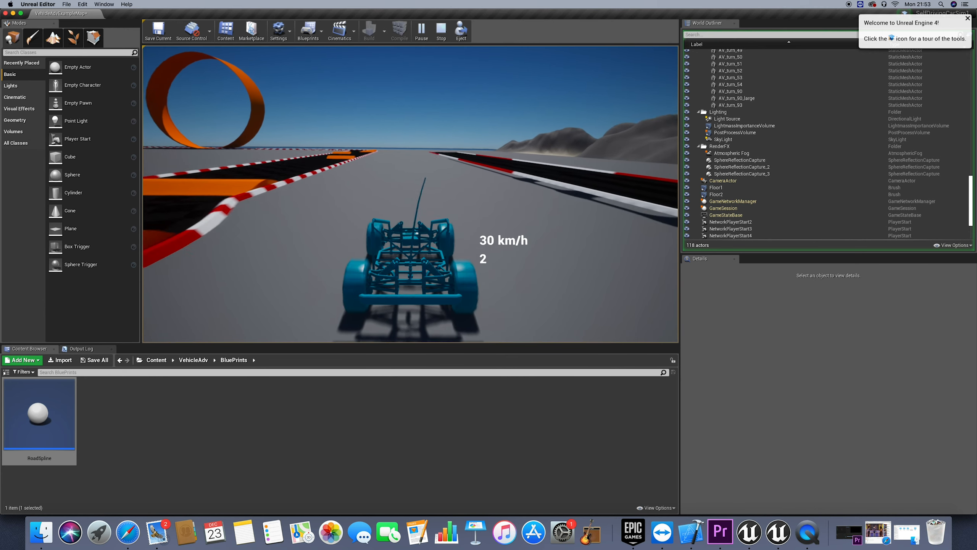
key(d)
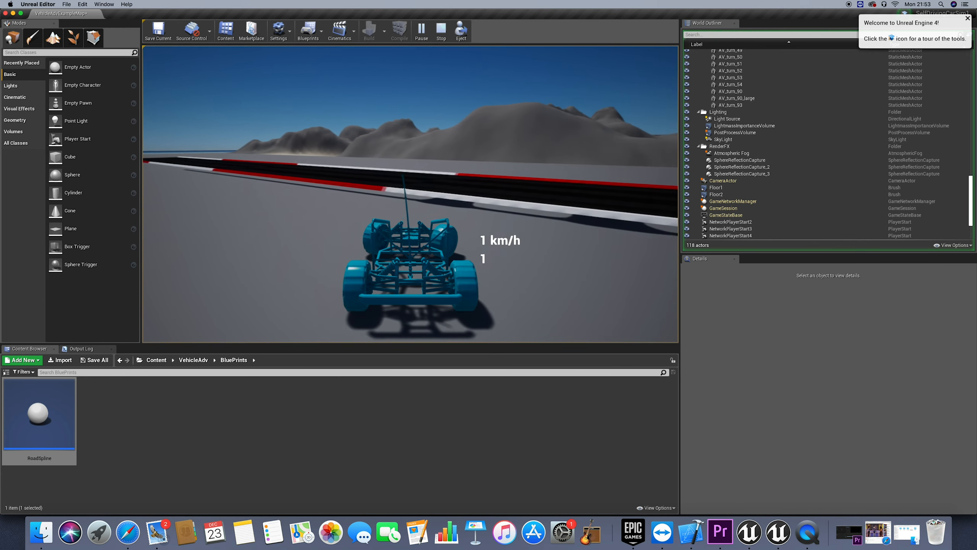
Drive the car alongside the ascending ramp and reverse beside it to inspect the road from ground level
key(w)
key(w)
key(d)
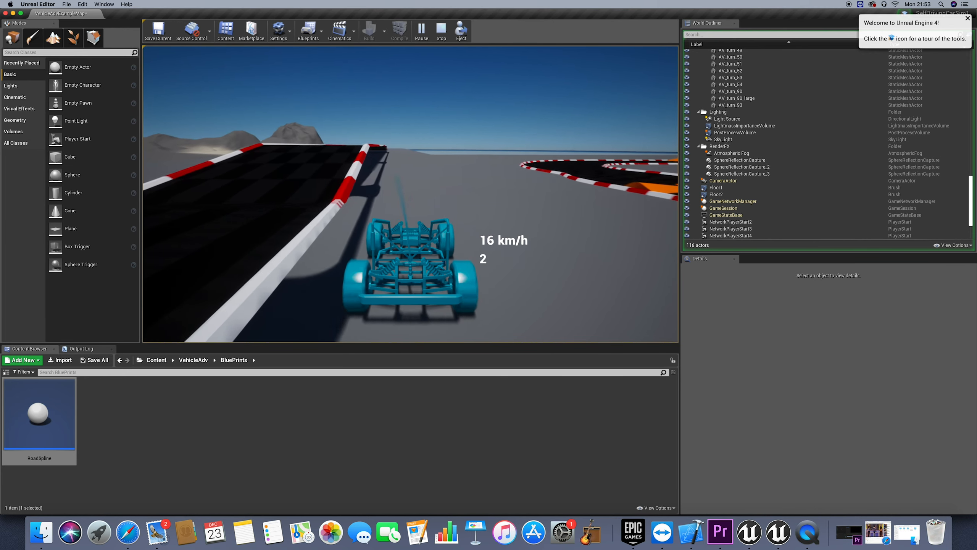
key(w)
key(s)
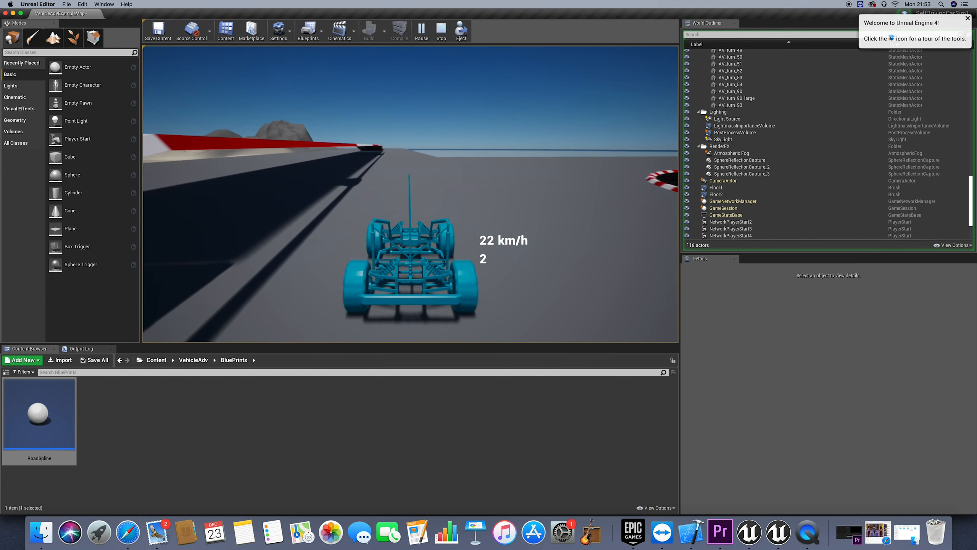
key(s)
key(w)
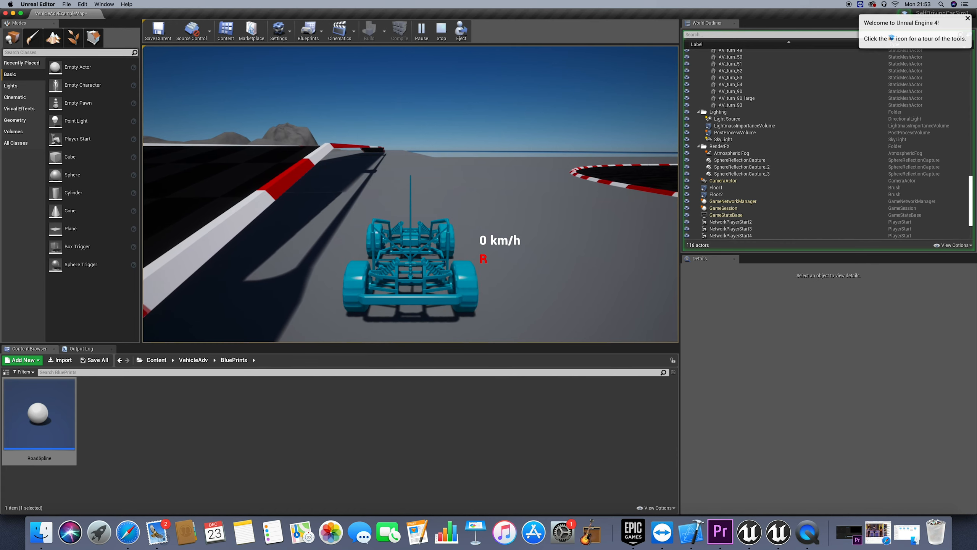
key(s)
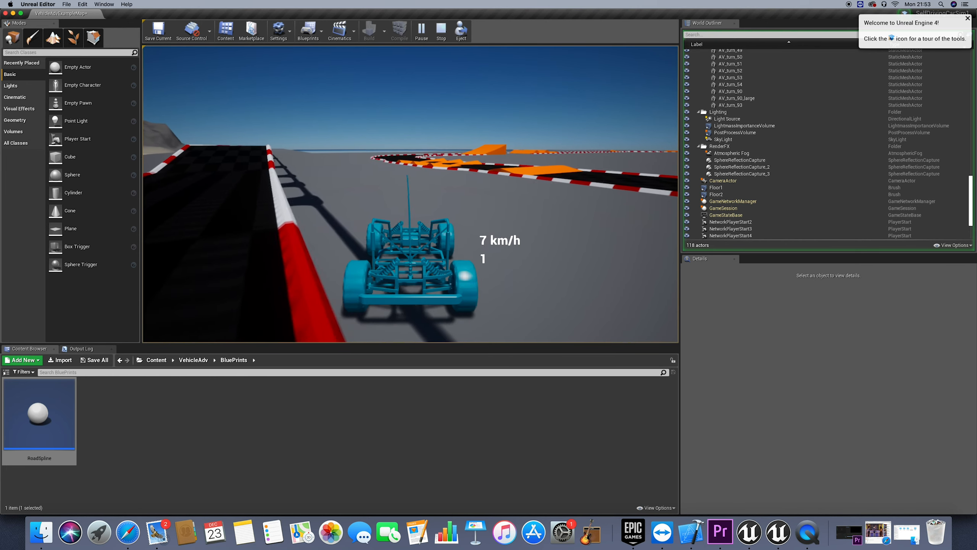
Steer the car across the flat road section and around off its edge to check how it handles the road surface
key(a)
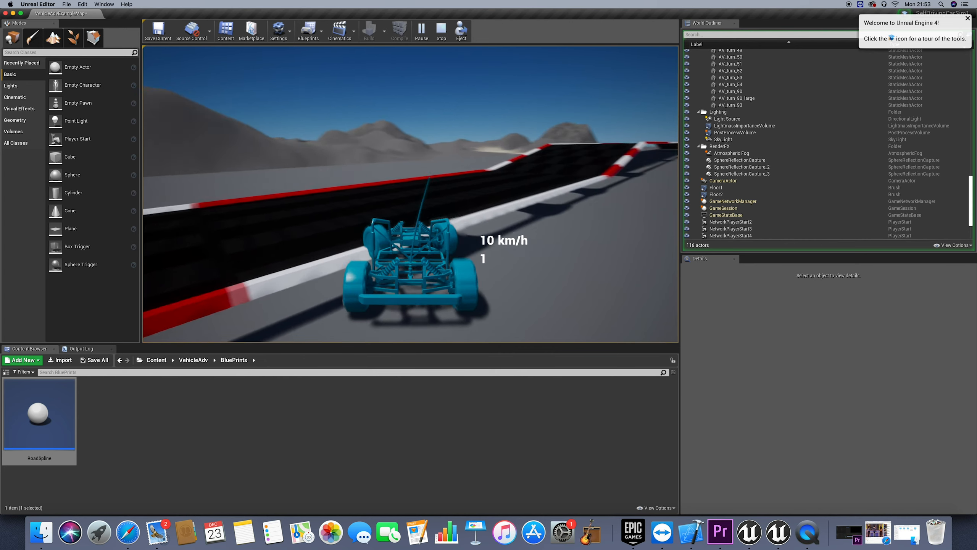
key(a)
key(w)
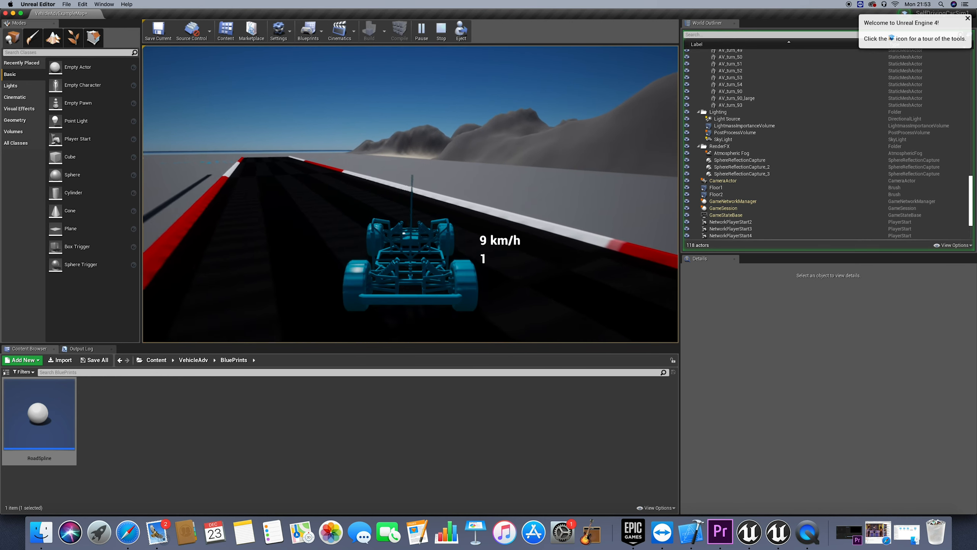
key(d)
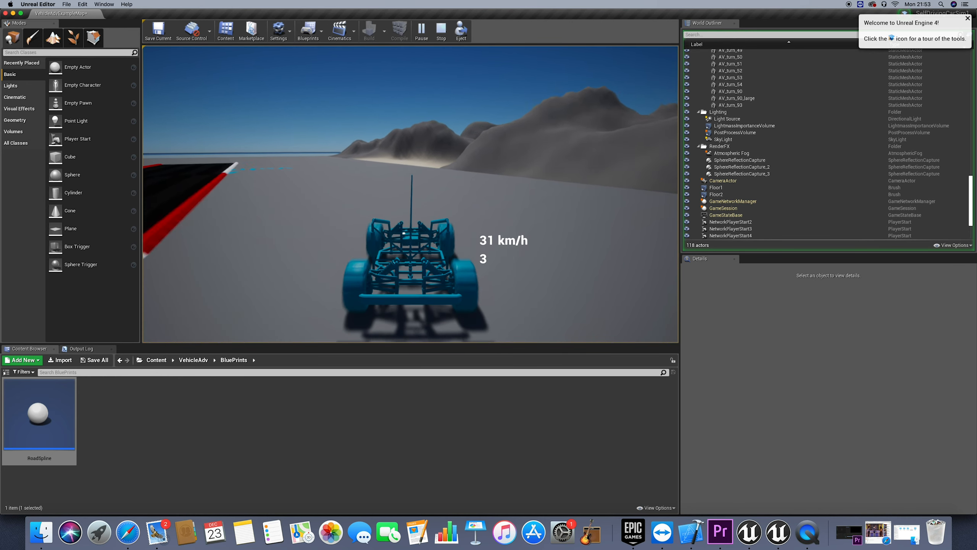
key(a)
key(s)
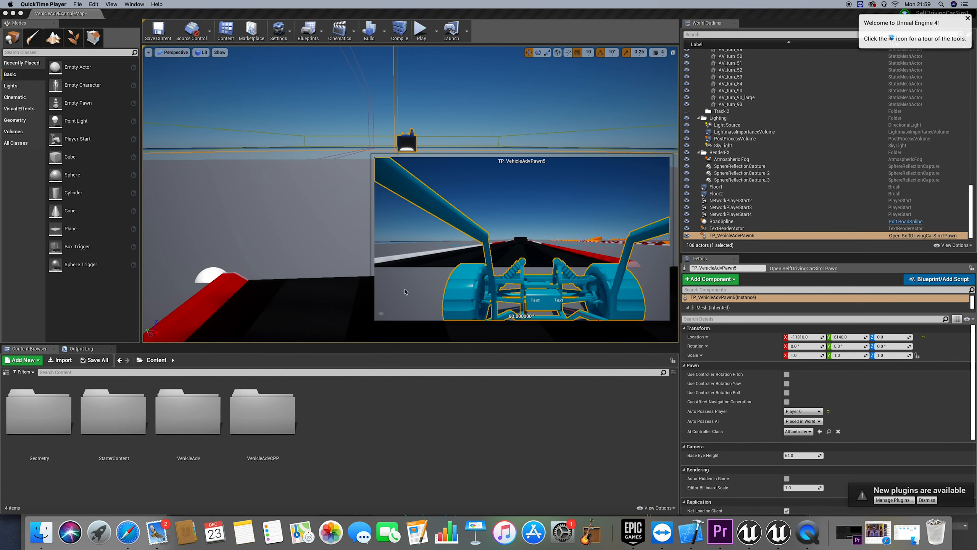
Open the RoadSpline Blueprint in a maximized window and move the Set Forward Axis node clear of Add Spline Mesh Component
click(849, 223)
click(919, 222)
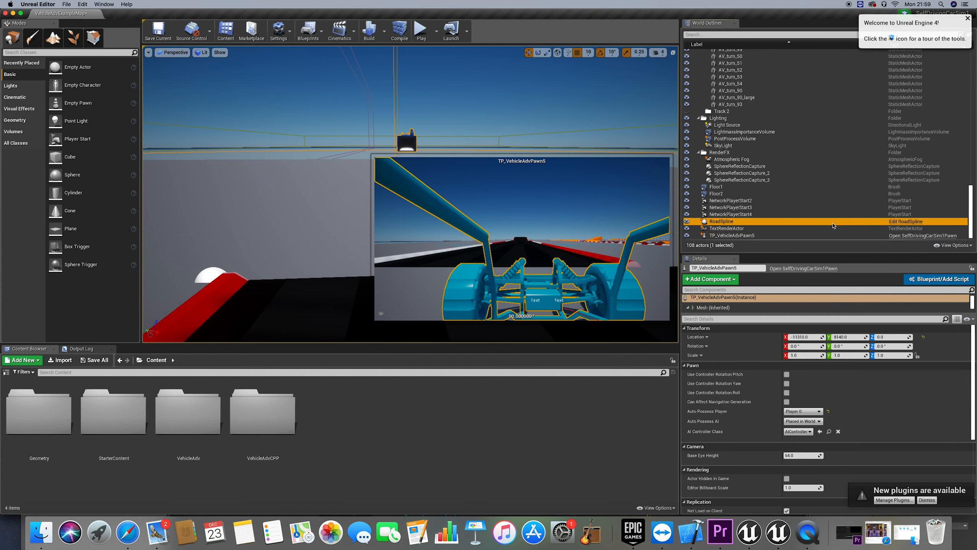
click(897, 223)
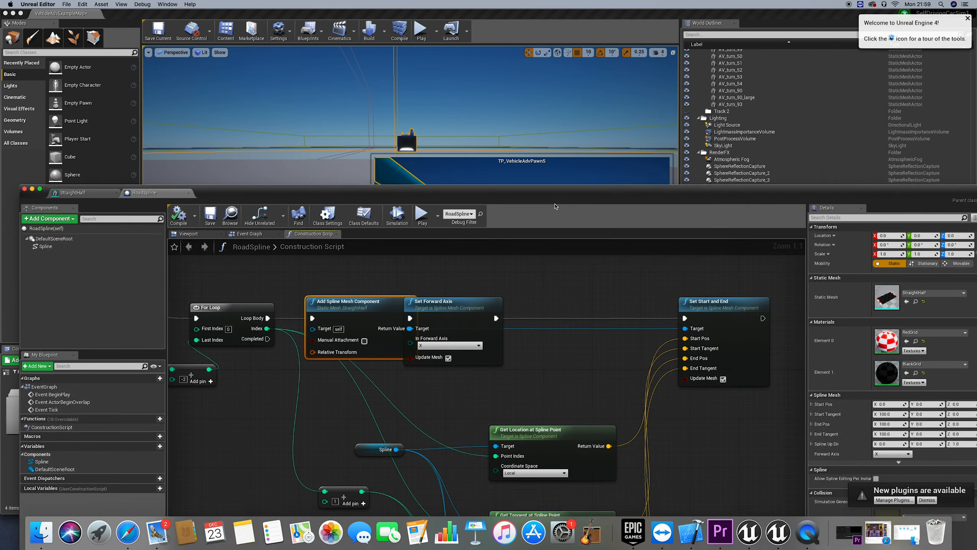
double_click(555, 207)
drag(484, 131, 539, 125)
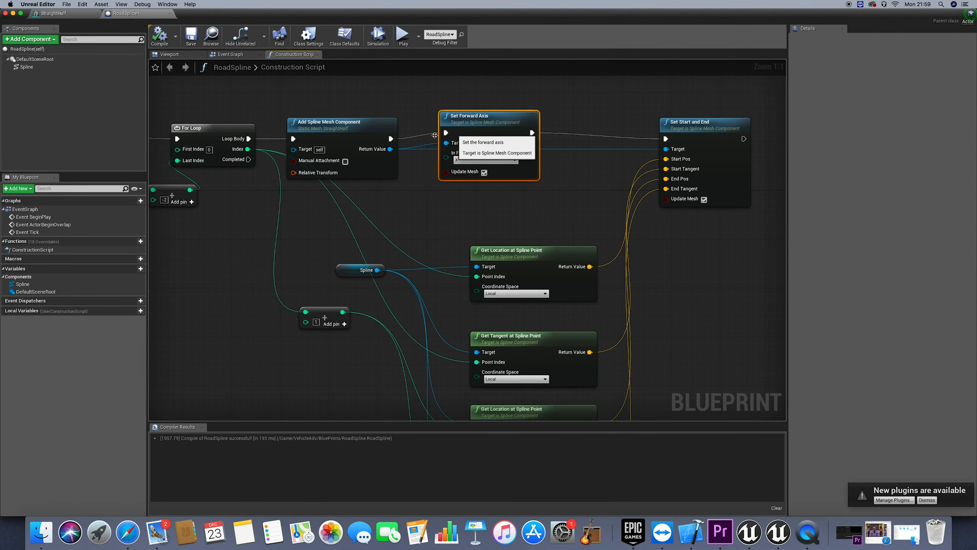
Set the Collision Presets of the Add Spline Mesh Component node to NoCollision
click(326, 132)
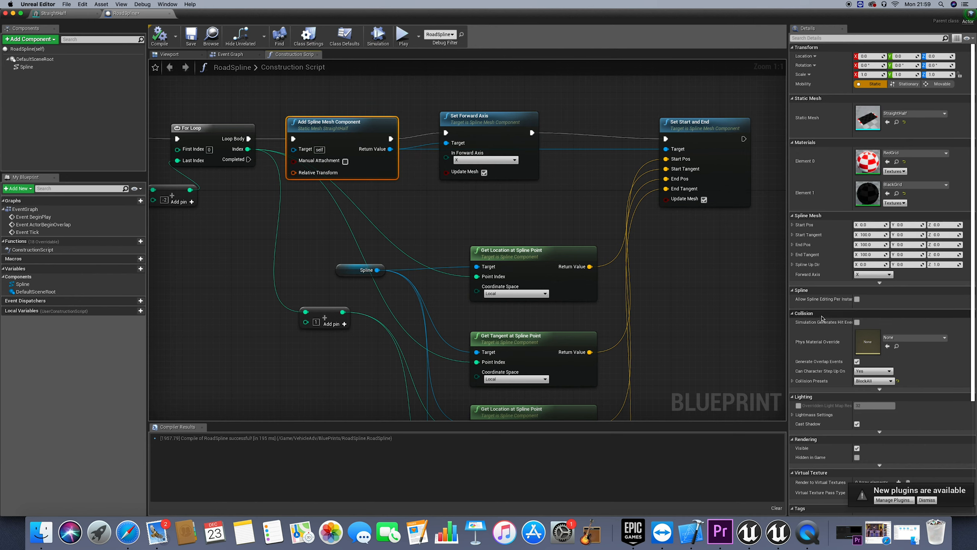
click(872, 381)
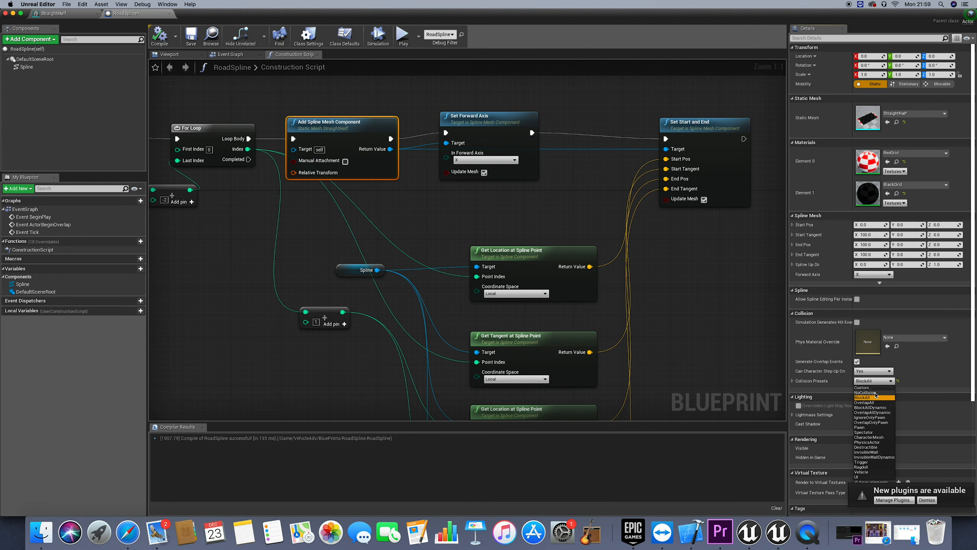
click(866, 392)
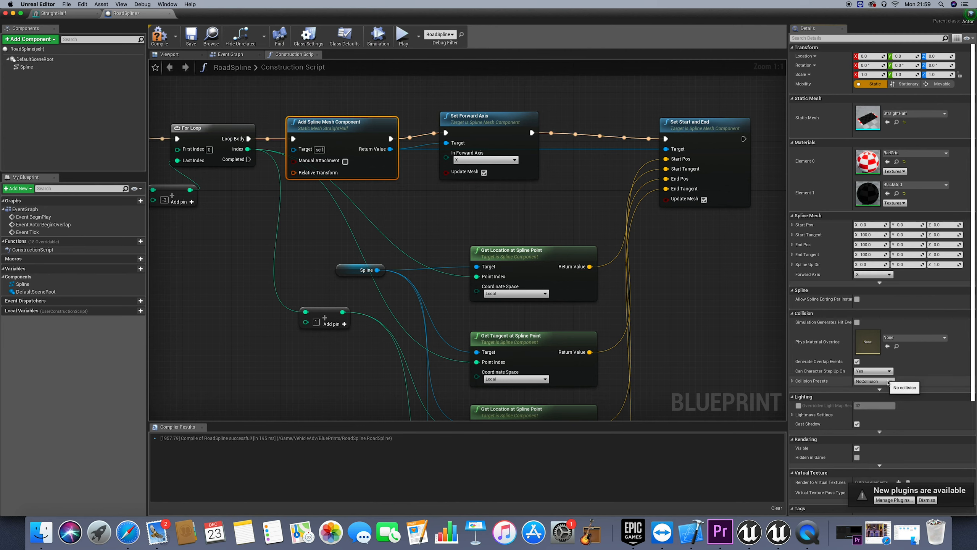
Set the Add Spline Mesh Component node's Collision Presets to BlockAll, compile RoadSpline and close the Blueprint editor
click(888, 382)
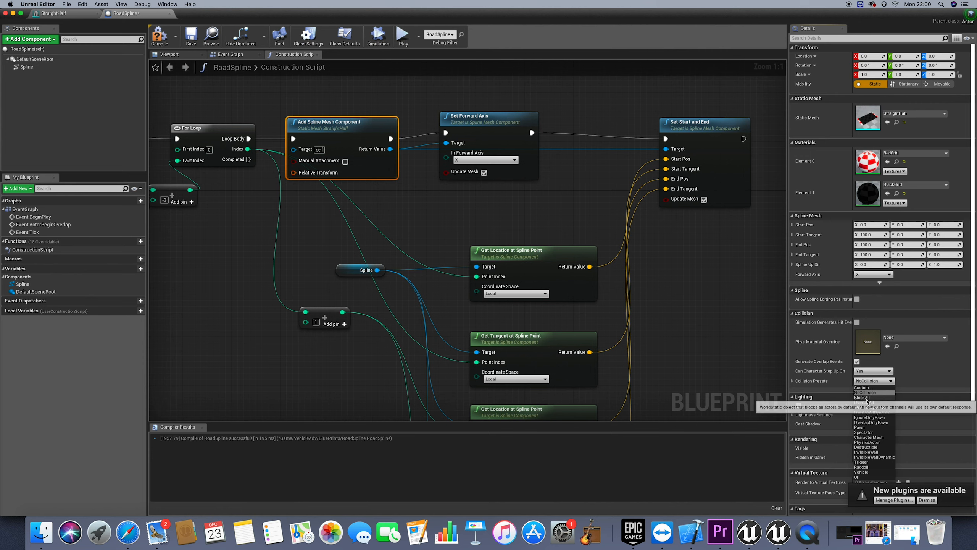
click(862, 397)
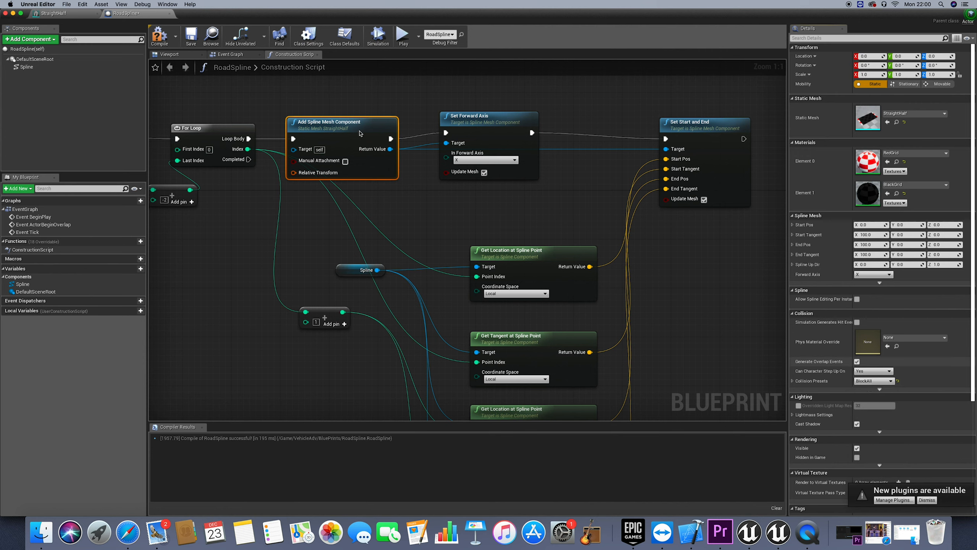
click(174, 40)
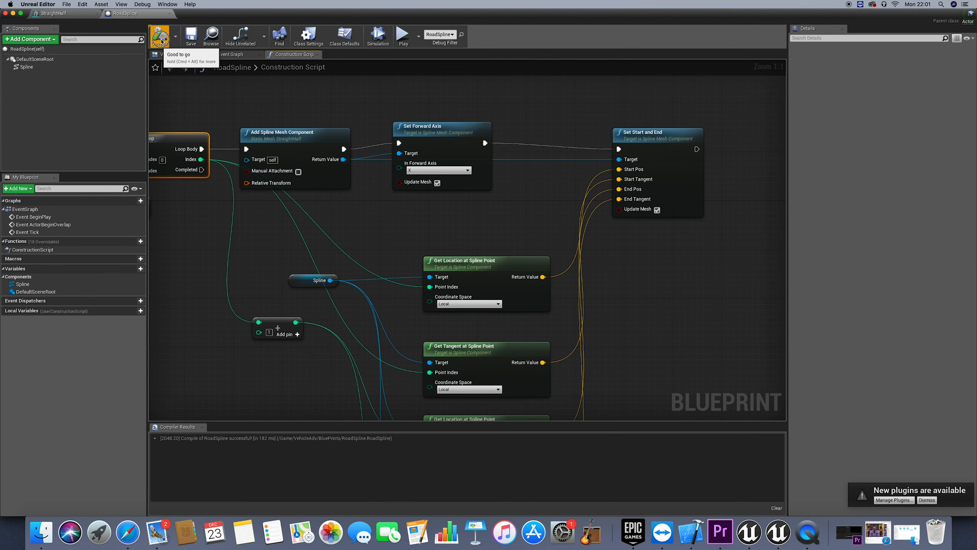
click(160, 38)
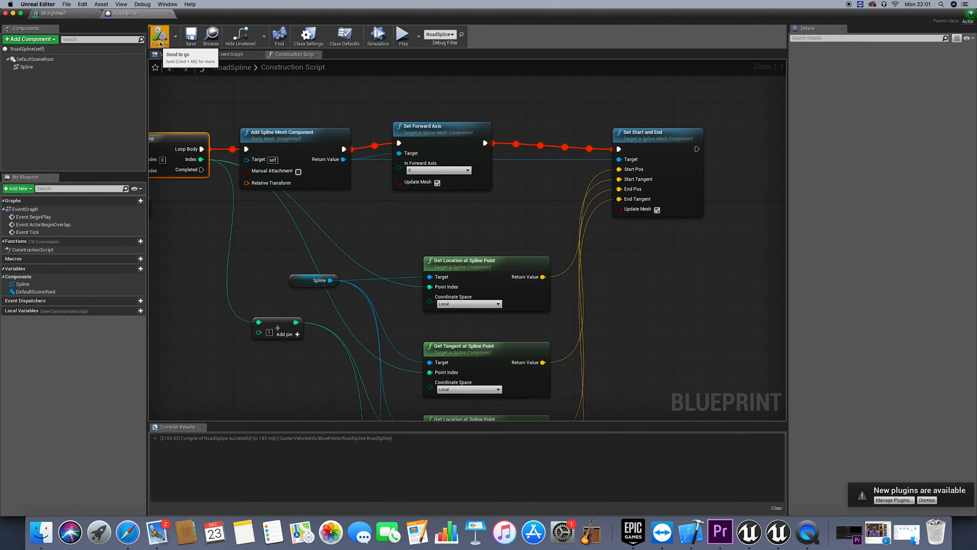
click(6, 13)
Play the level and steer the car along the spline road and up the ramp onto the elevated section
click(420, 31)
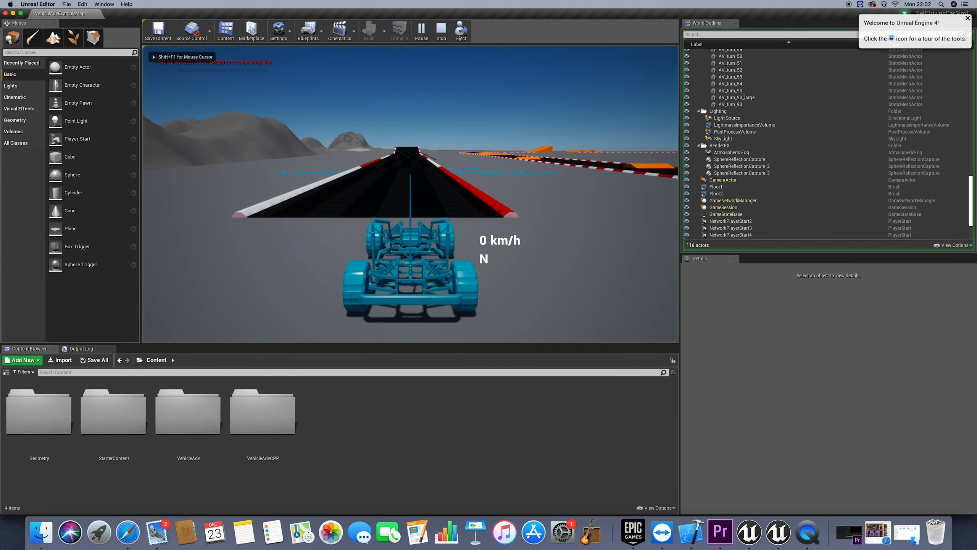
key(w)
key(d)
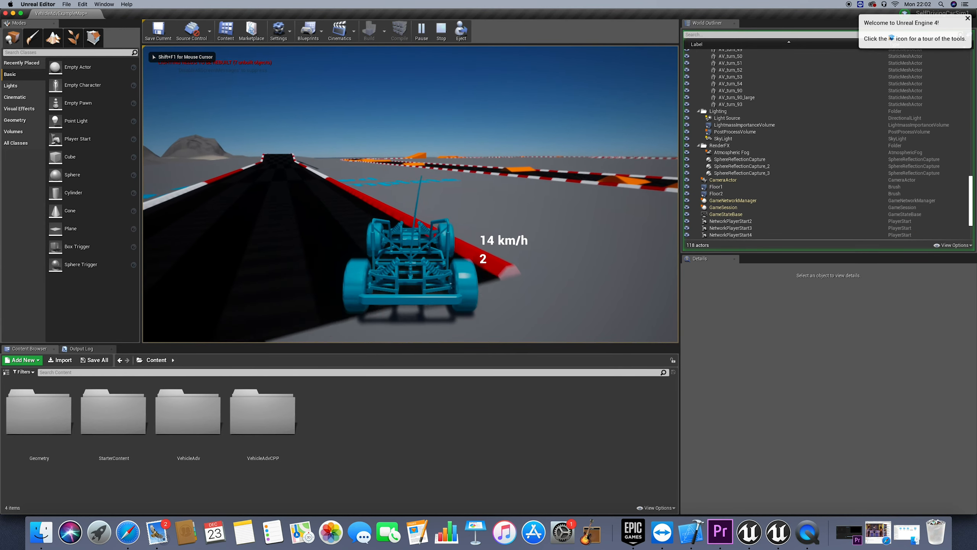
key(a)
key(d)
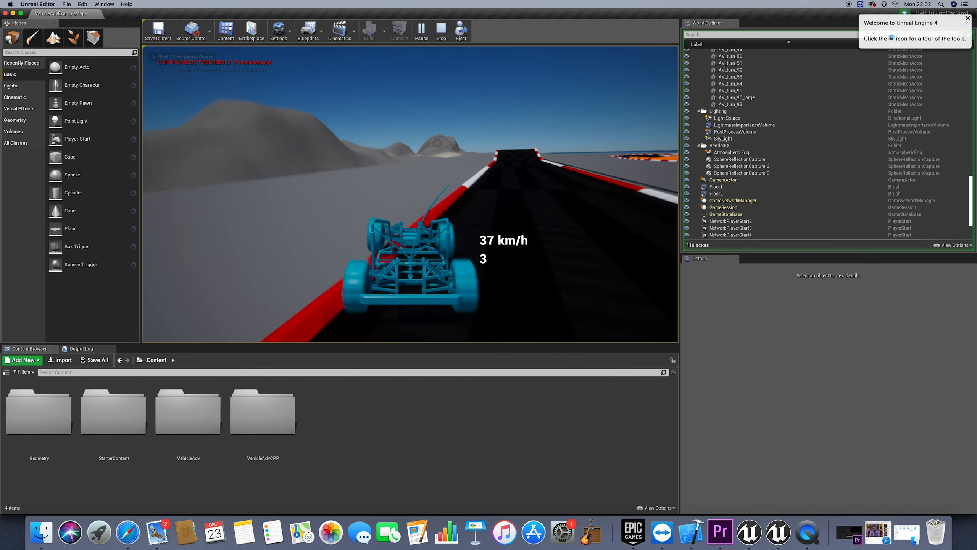
key(a)
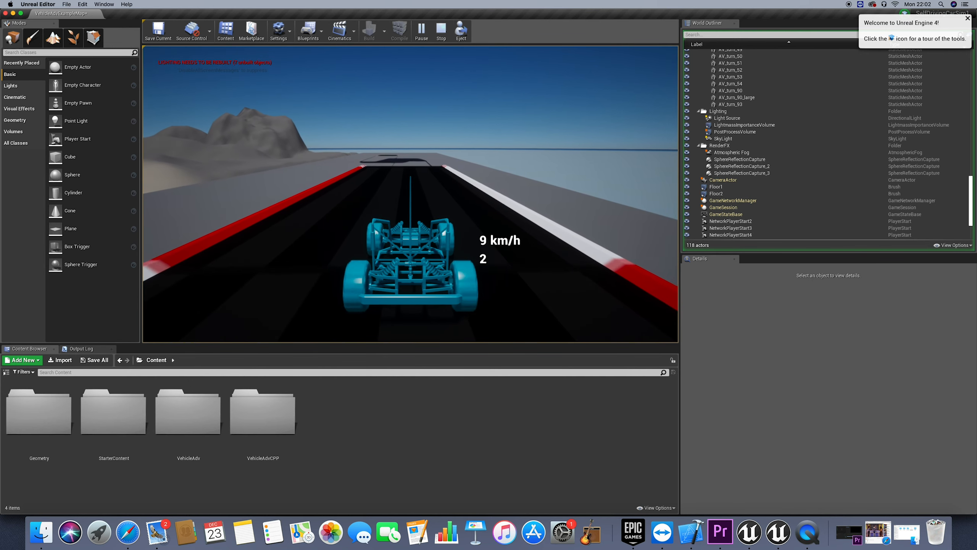
Drive the car off the end of the elevated road down to the ground and turn it around
key(w)
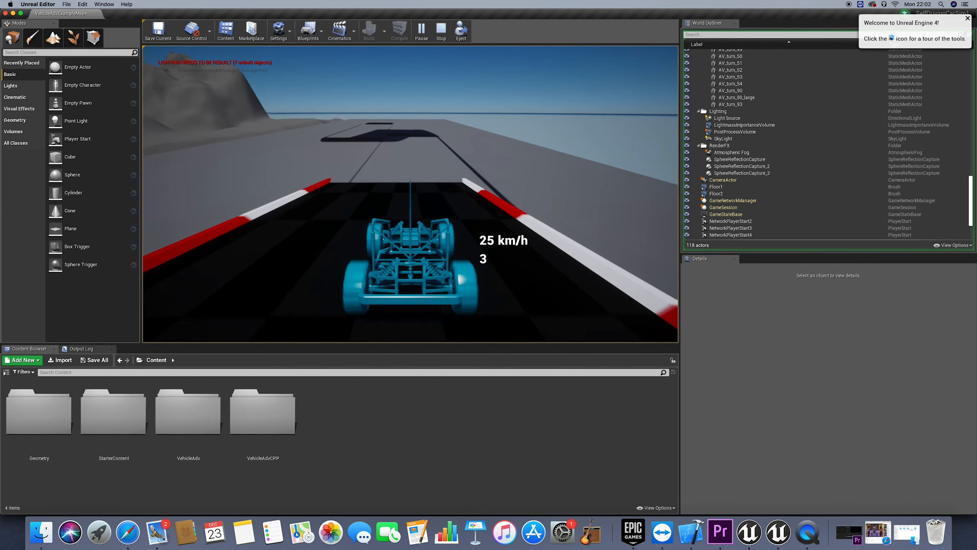
key(w)
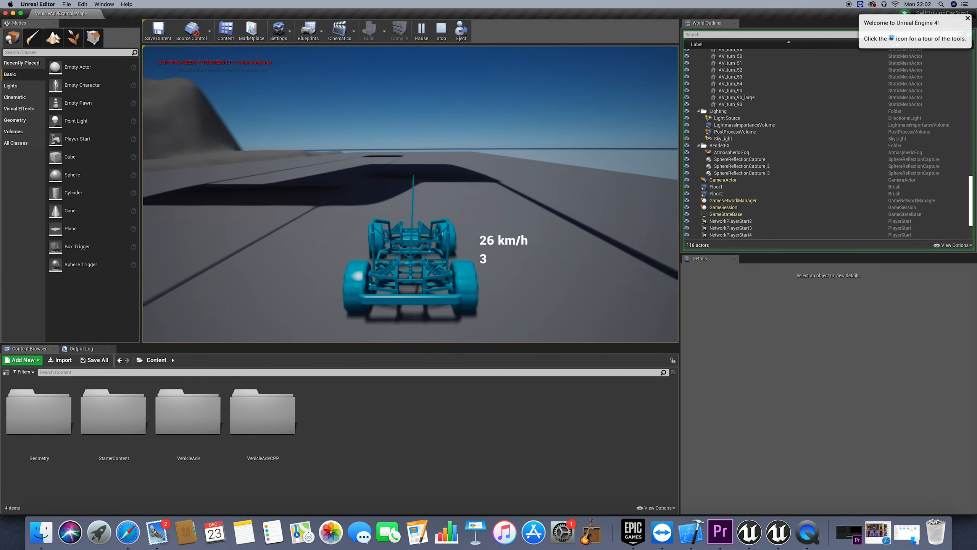
key(a)
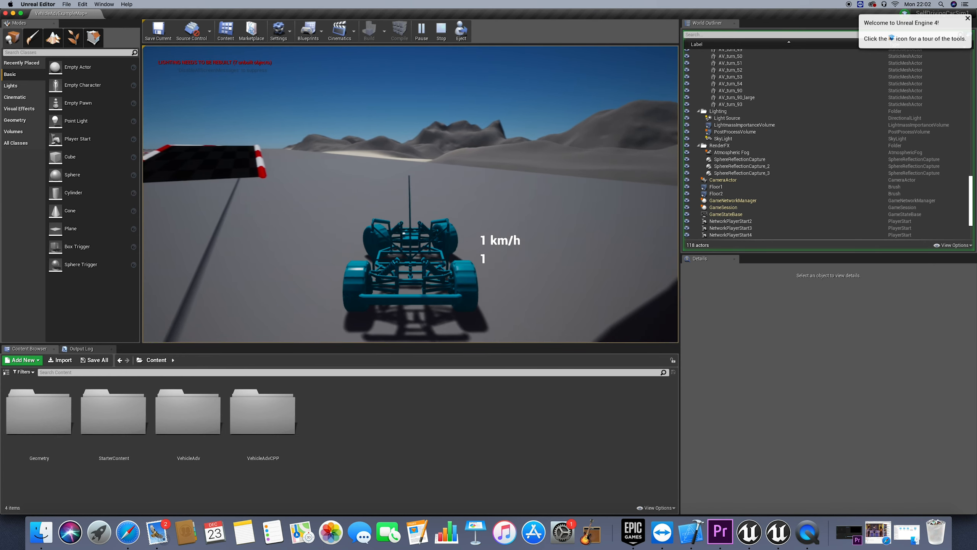
Drive the car back alongside the road at speed and turn it onto the flat section facing the ramp again
key(w)
key(w)
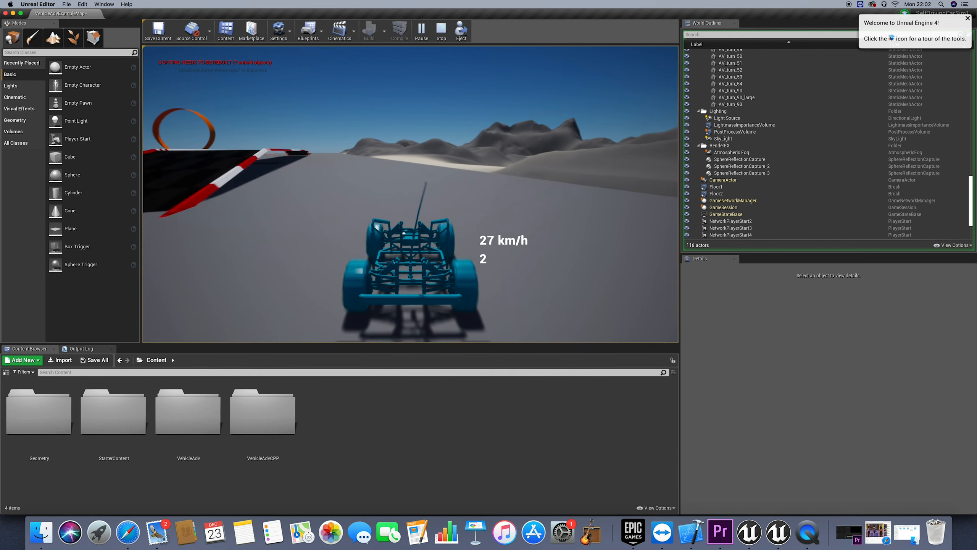
key(w)
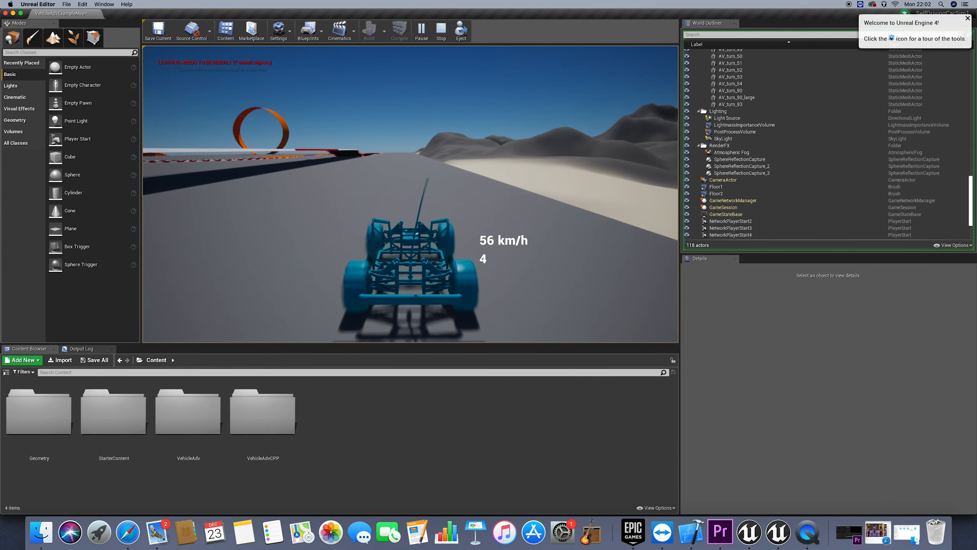
key(w)
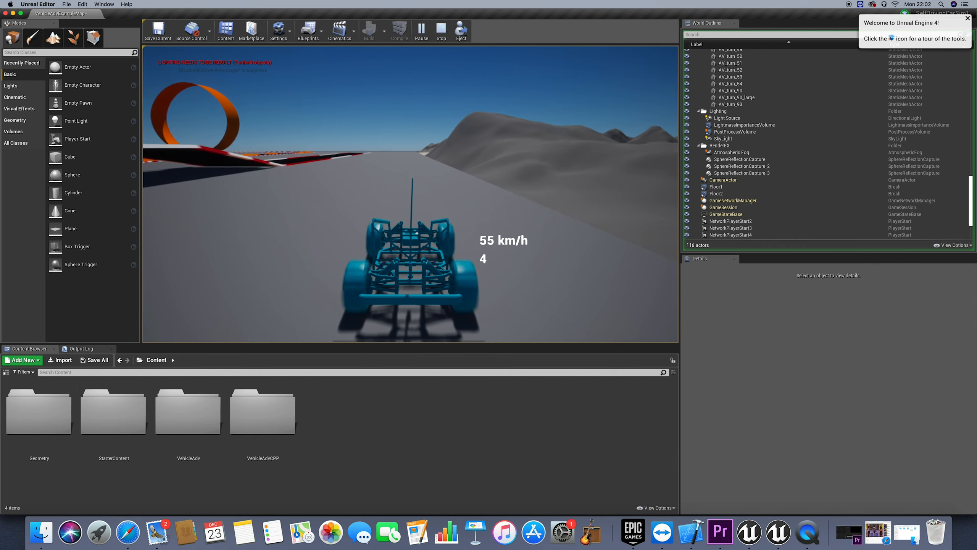
key(a)
key(w)
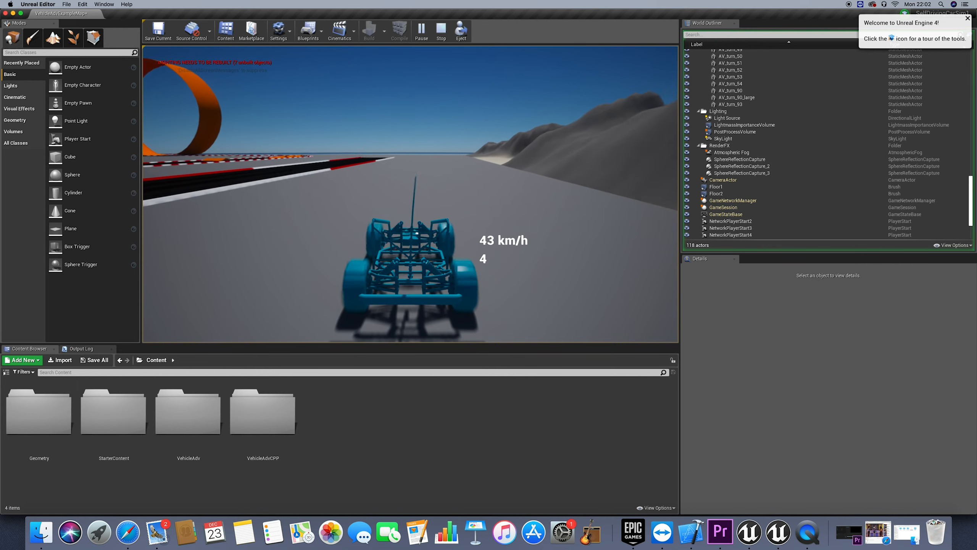
key(a)
key(a)
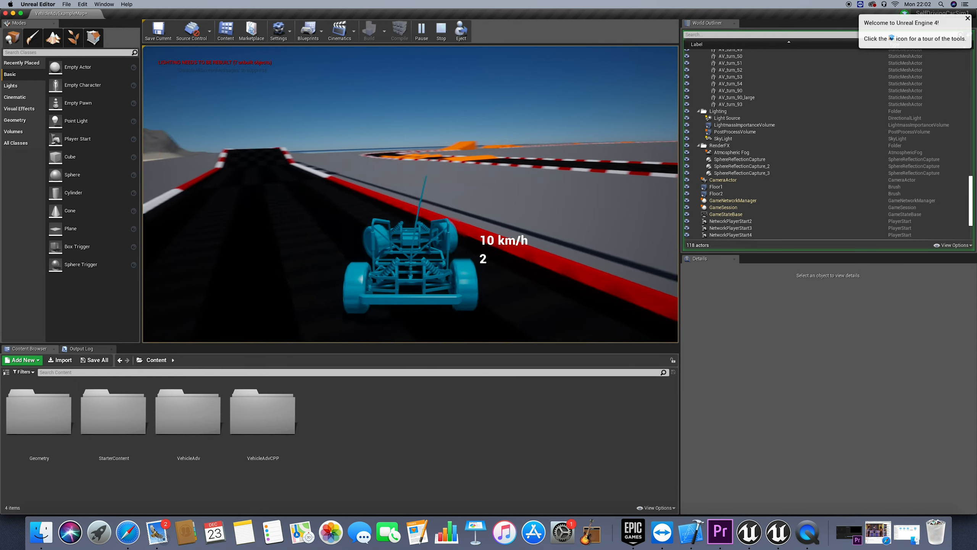
Drive the car along the flat section toward the ramp and stop the play session
key(w)
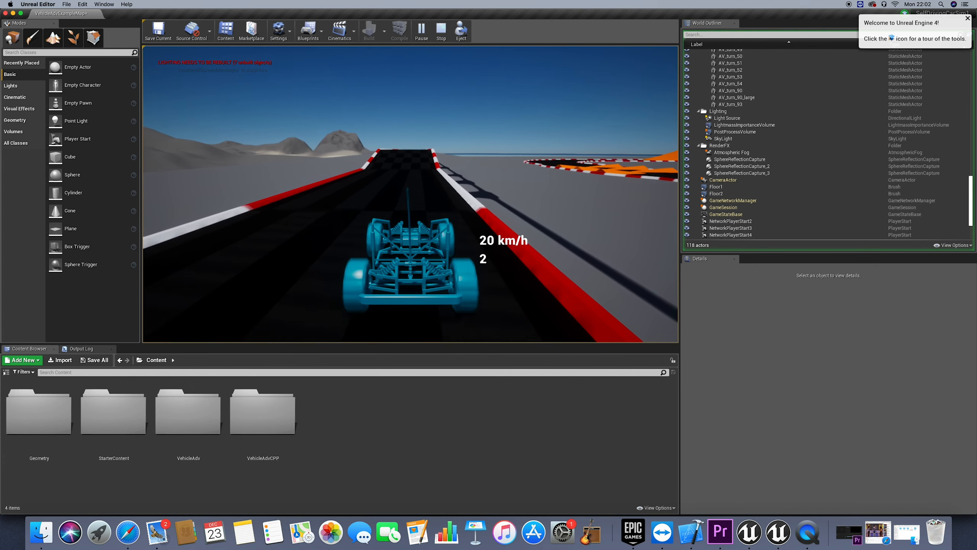
key(Escape)
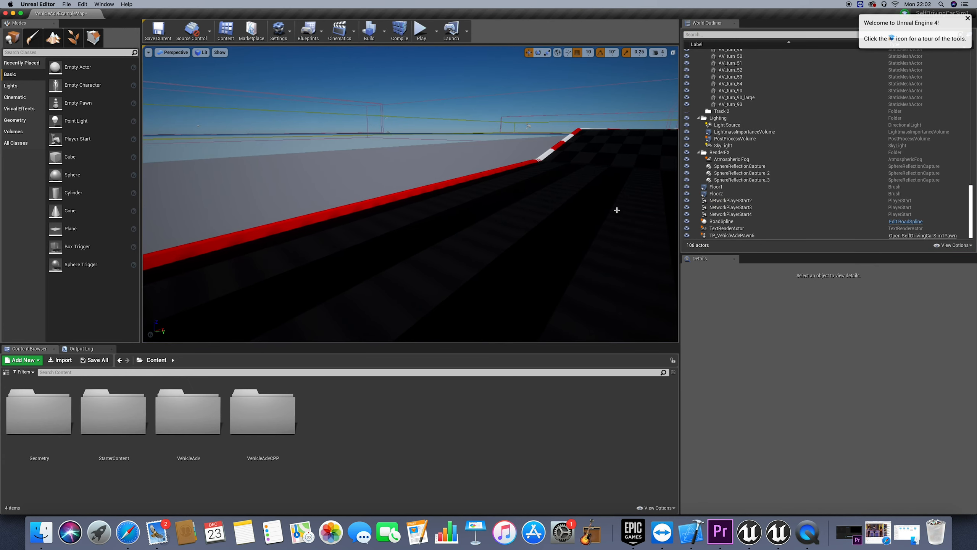
Open the RoadSpline Blueprint, look at the road mesh in its viewport and close the Blueprint editor
click(897, 223)
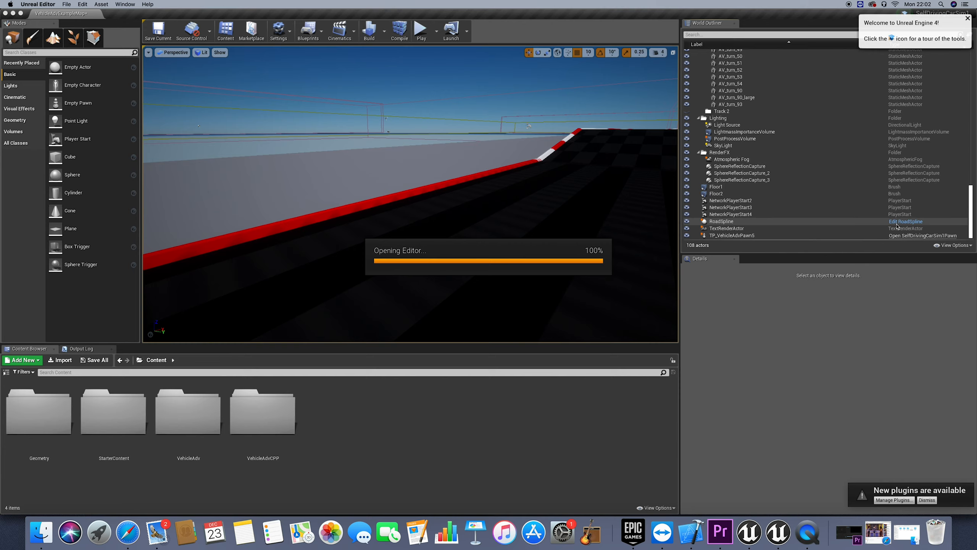
click(179, 54)
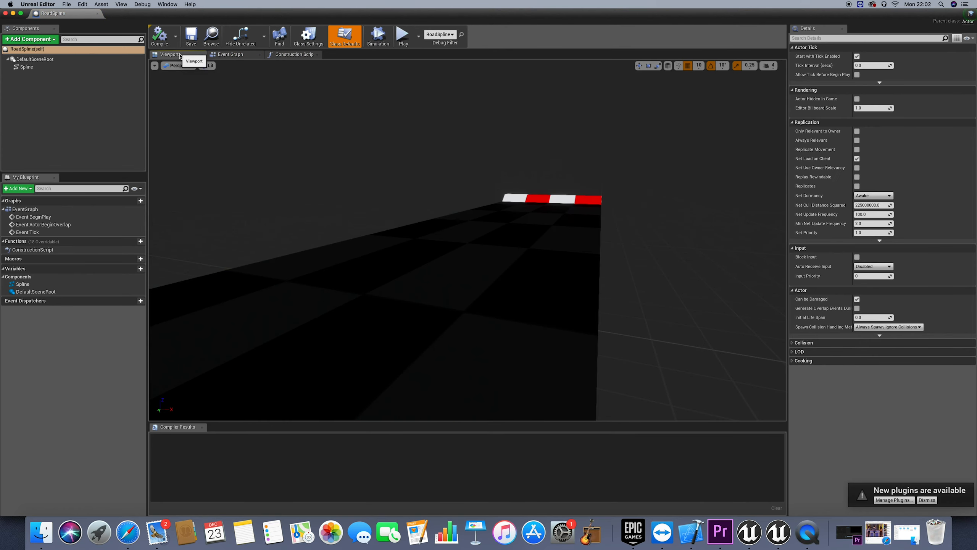
click(5, 13)
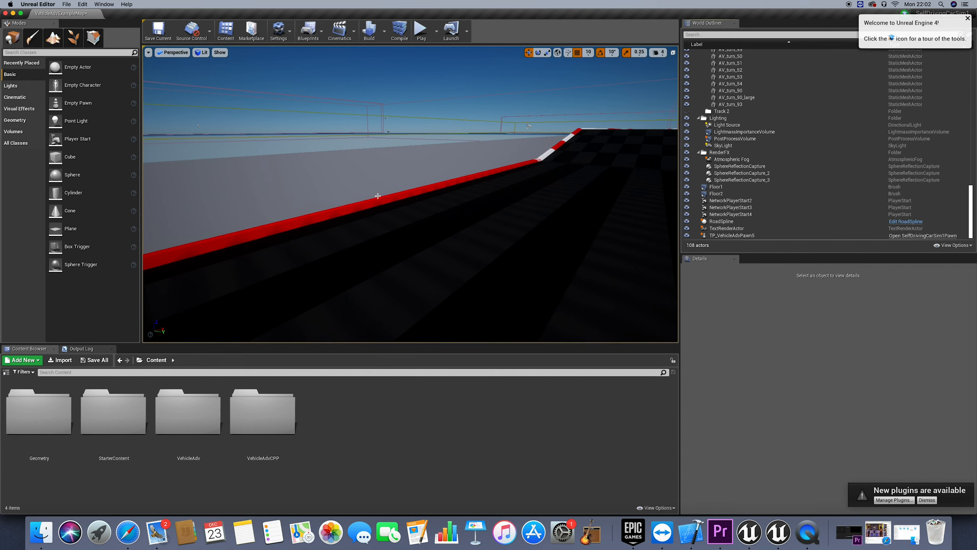
Select RoadSpline in the level and raise the spline point in the middle of the elevated road to form a hump
right_drag(430, 162, 439, 174)
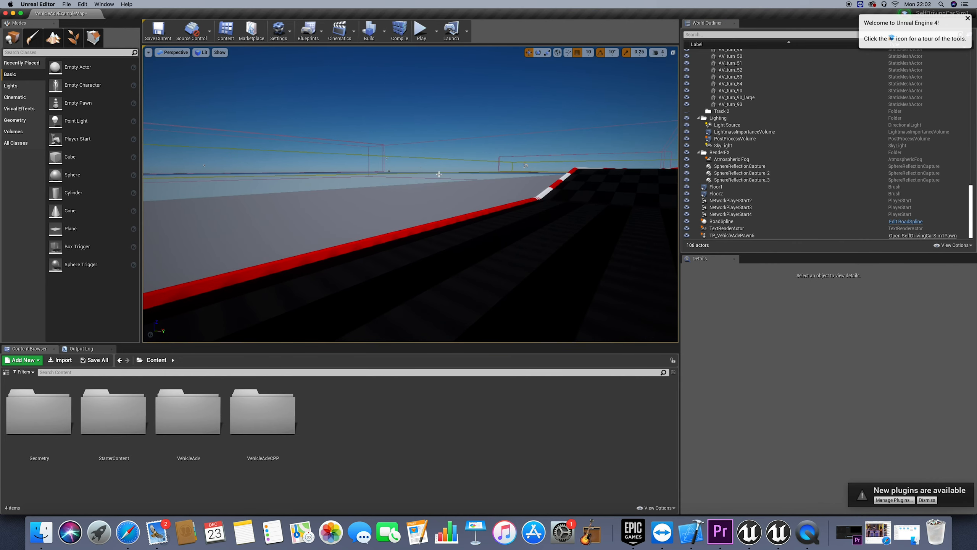
click(444, 194)
key(f)
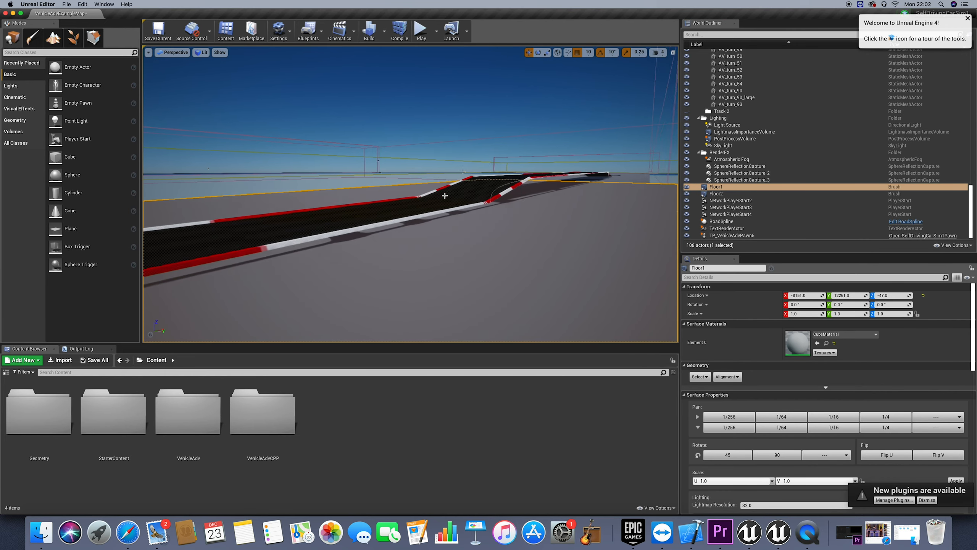
key(Right)
key(Down)
key(Up)
click(721, 221)
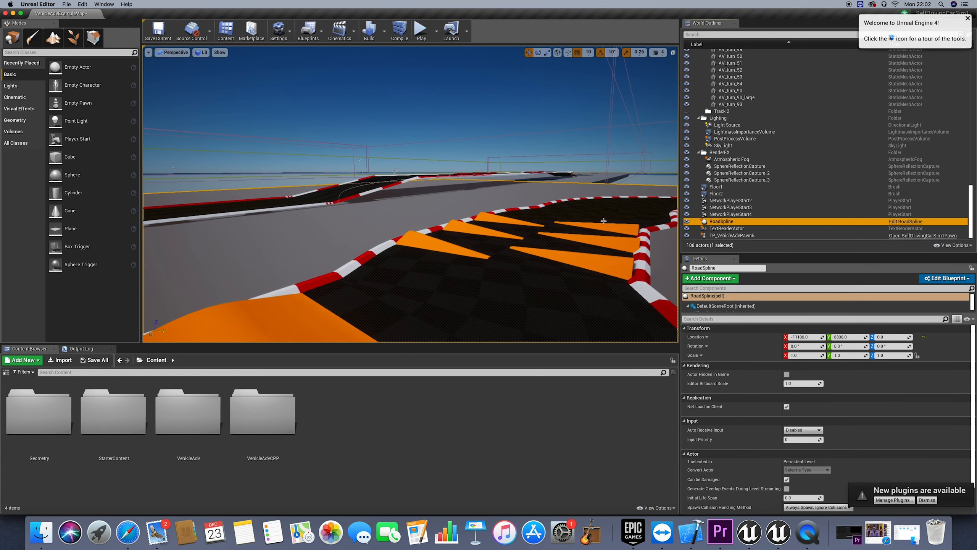
click(419, 180)
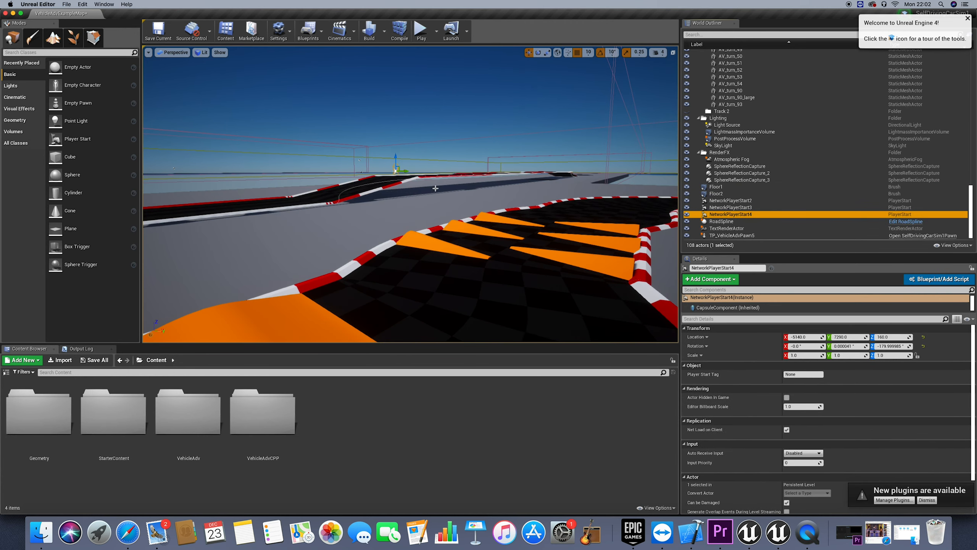
click(718, 223)
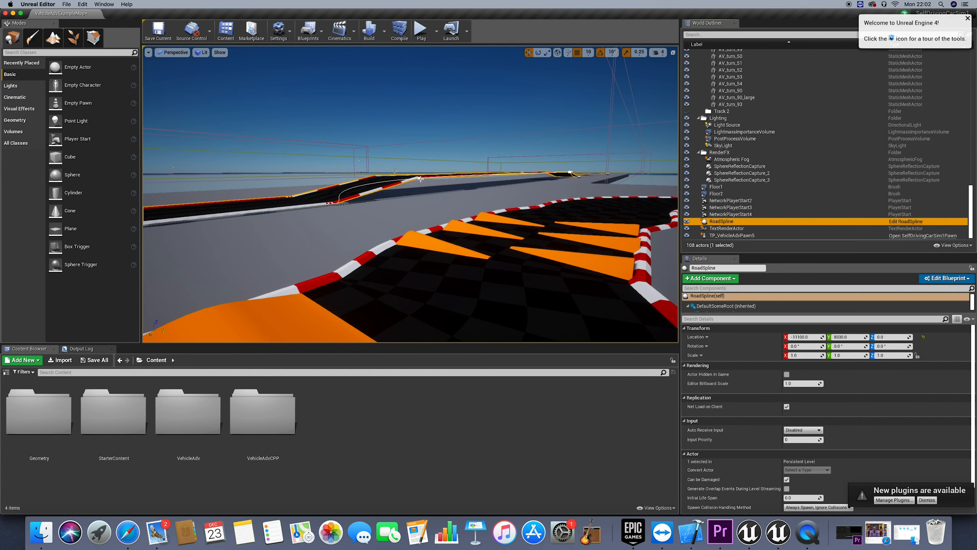
drag(420, 167, 495, 155)
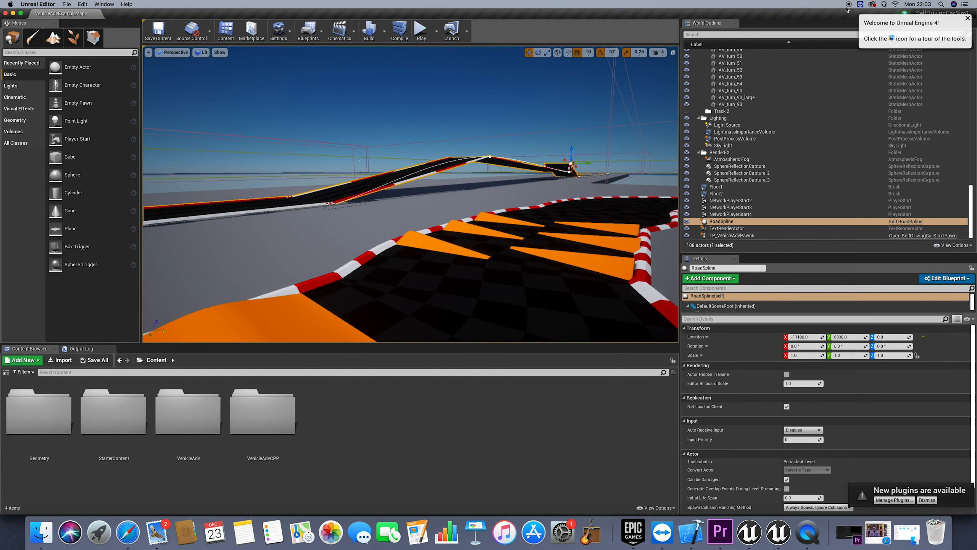
Reselect RoadSpline and move the spline point at the kink before the down ramp so the elevated section runs straight into it
click(576, 177)
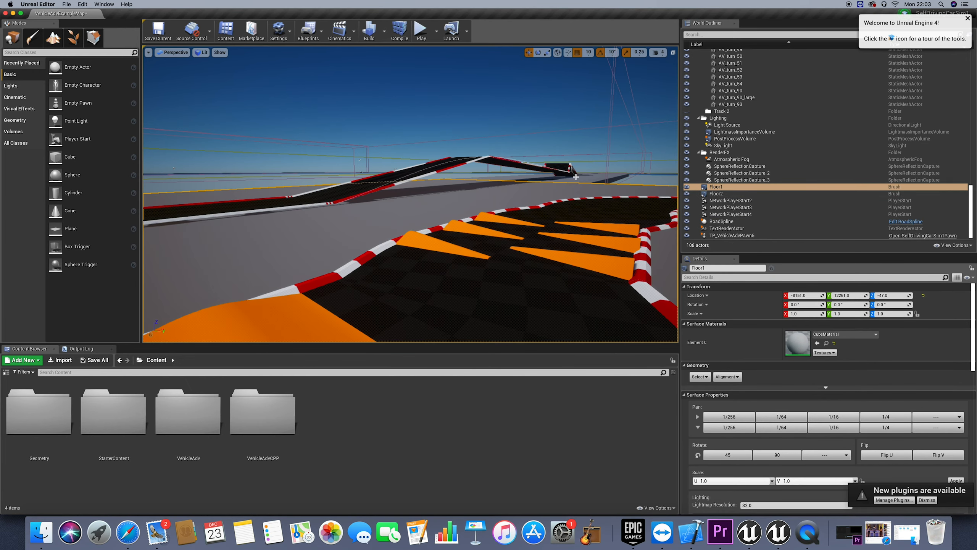
click(574, 152)
scroll(574, 152, up, 10)
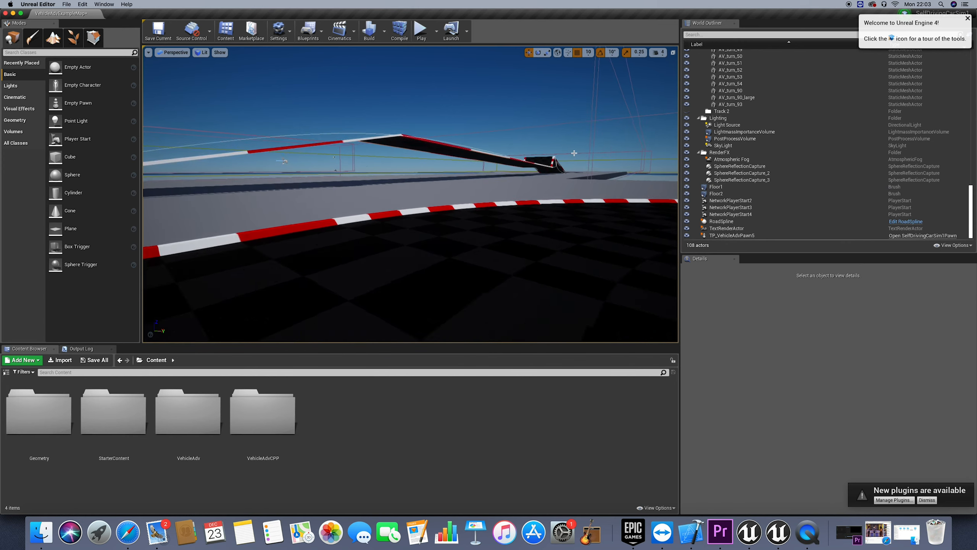
scroll(574, 153, up, 3)
right_drag(560, 190, 548, 193)
scroll(557, 190, down, 8)
scroll(548, 185, down, 2)
scroll(548, 185, up, 5)
scroll(548, 185, down, 8)
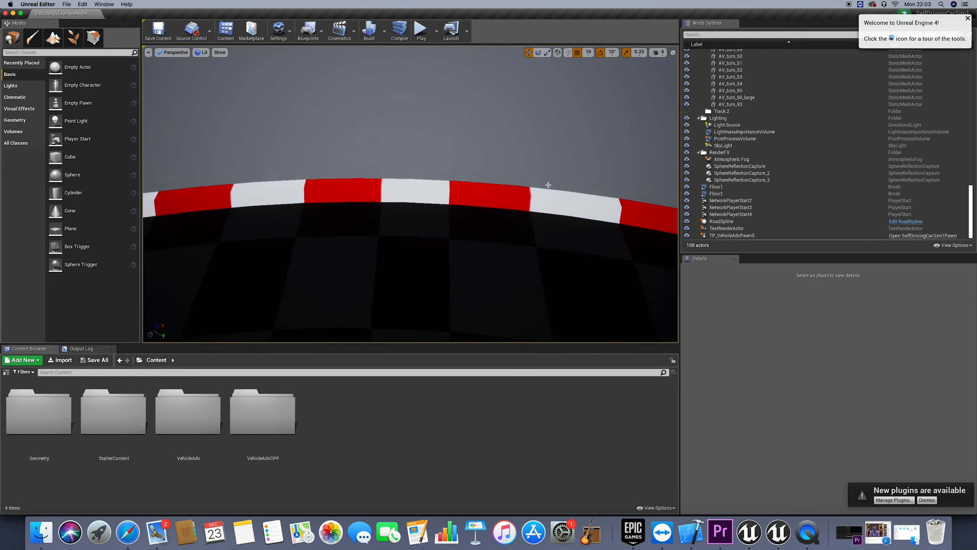
scroll(546, 154, down, 8)
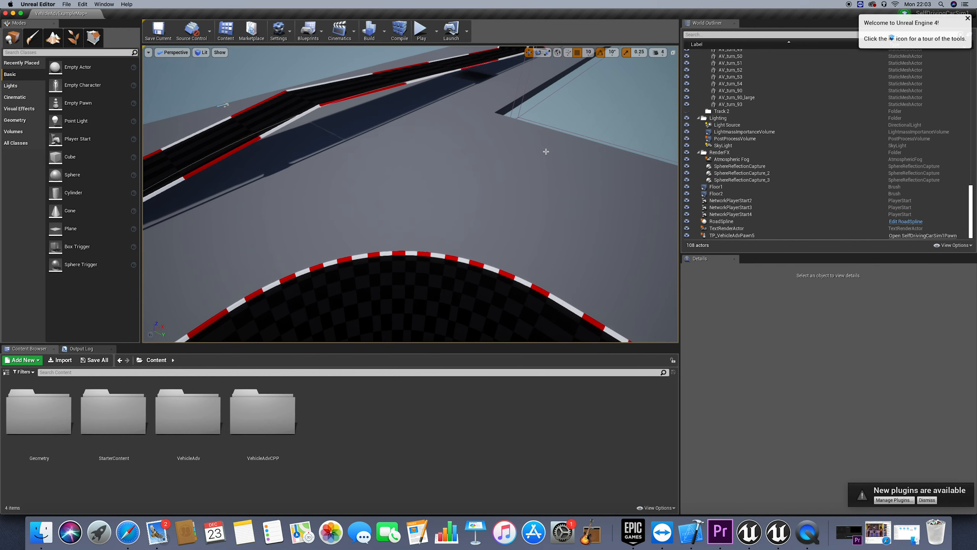
scroll(539, 146, up, 3)
right_drag(539, 120, 502, 76)
key(Right)
key(Right)
key(Right)
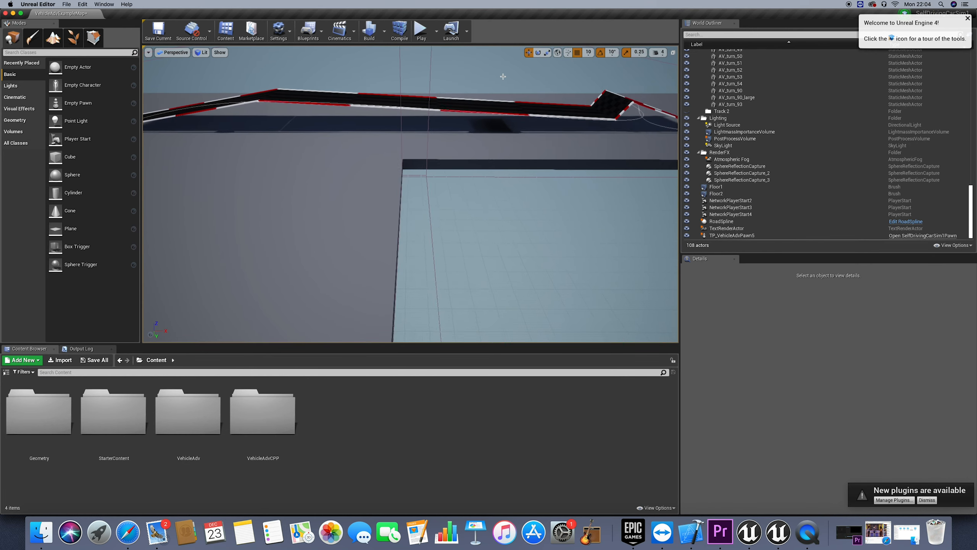
click(714, 221)
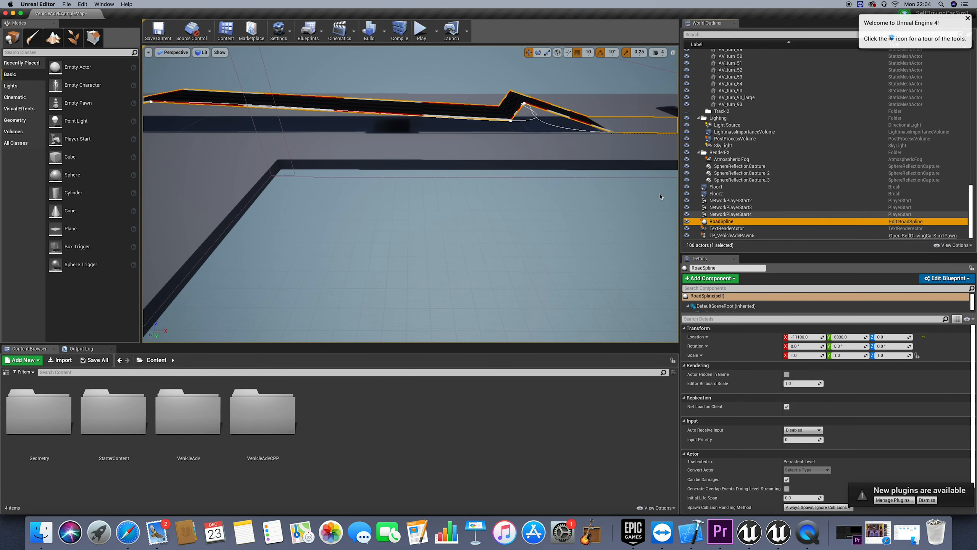
click(510, 122)
click(521, 114)
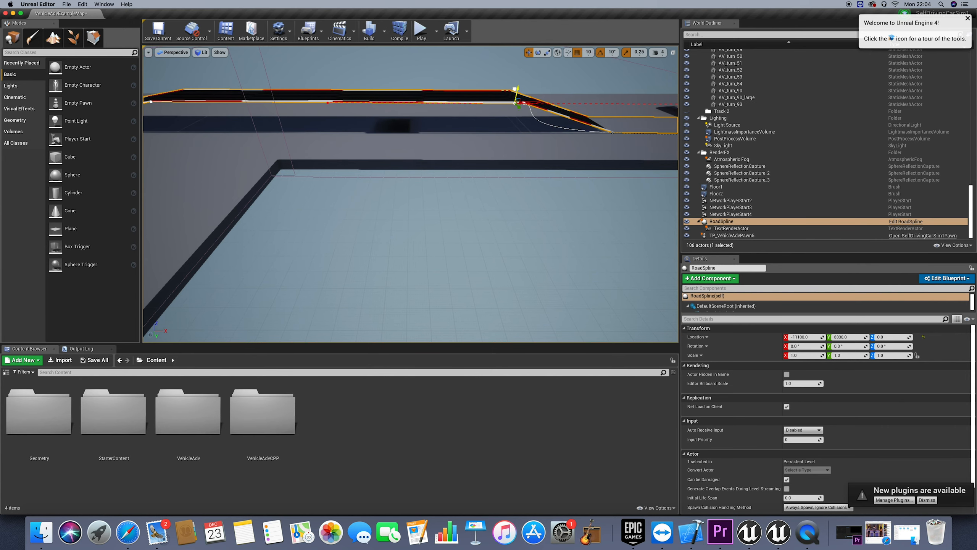
Pull the road spline's end point farther out along the ground to lengthen the down ramp, and save the level
click(612, 132)
drag(624, 132, 686, 133)
click(158, 31)
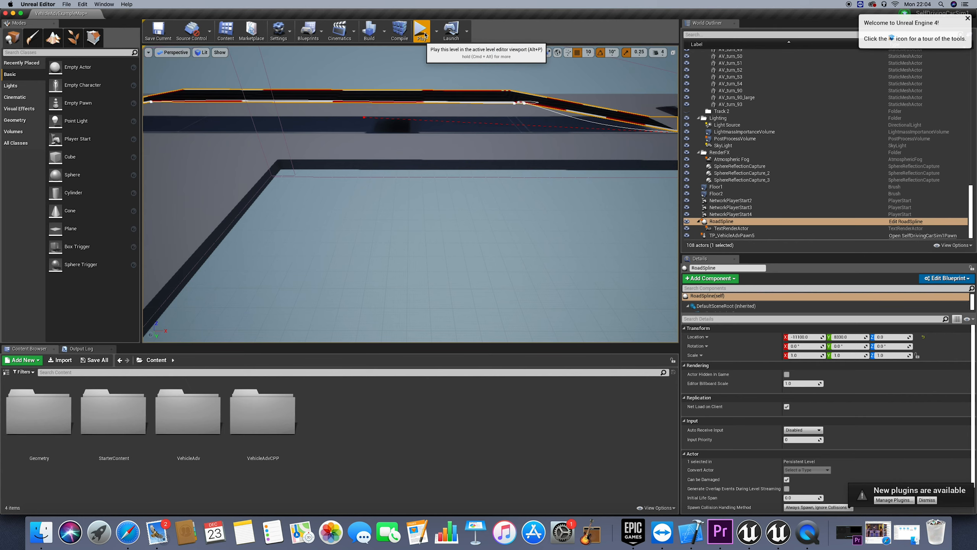
Play the level, drive the car at speed along the reshaped elevated road and stop the session
click(422, 32)
key(w)
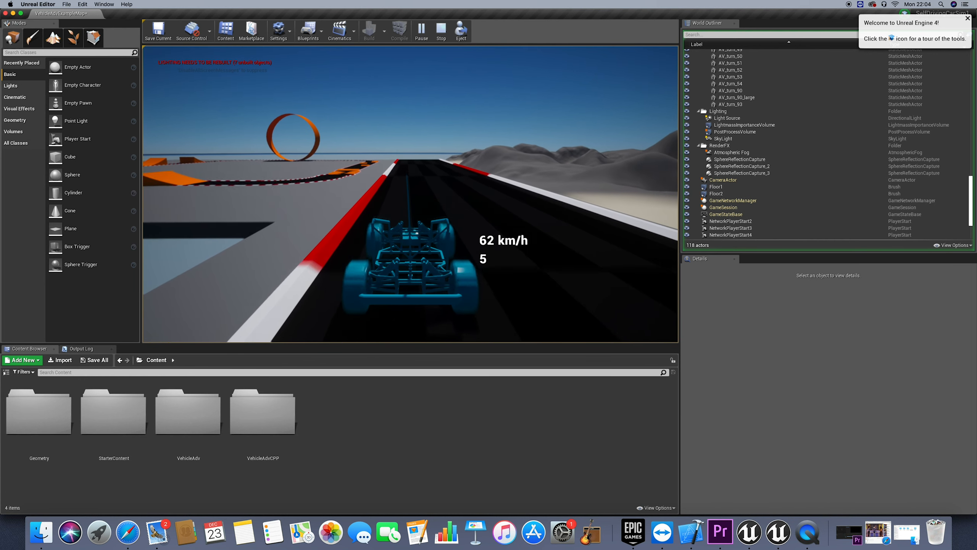
key(Escape)
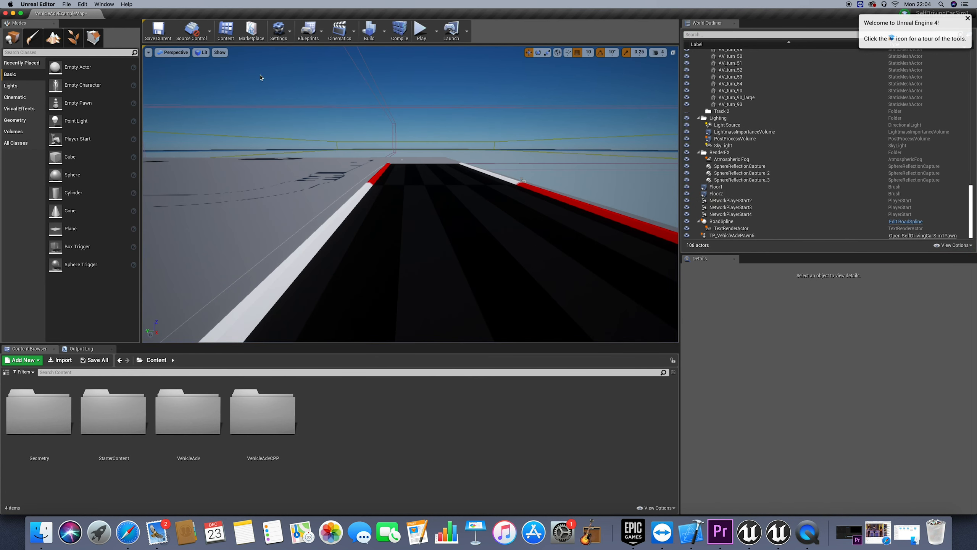
Play the level again, drive the car up the ramp onto the elevated section and end the session there
key(alt+p)
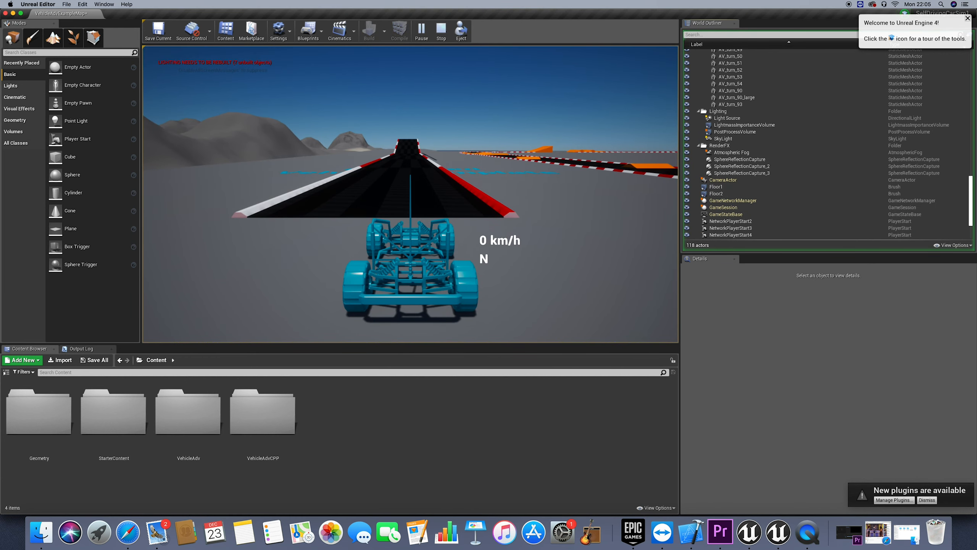
click(410, 194)
key(w)
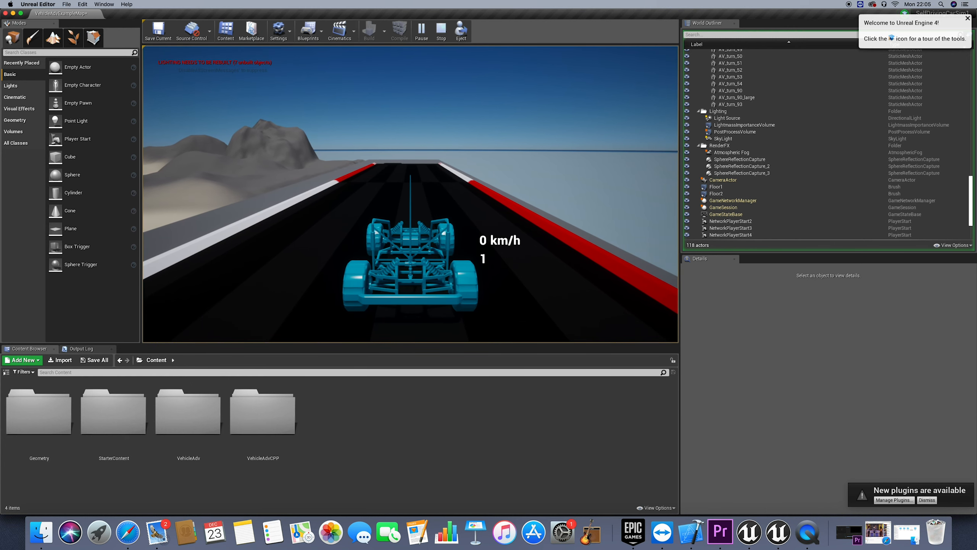
key(Escape)
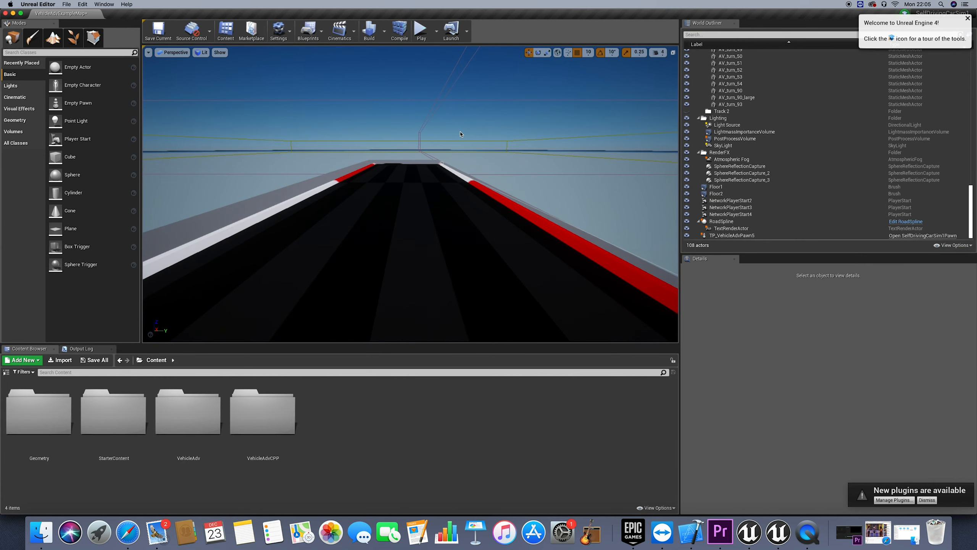
Examine the elevated spline road from above and along its length
scroll(460, 134, down, 10)
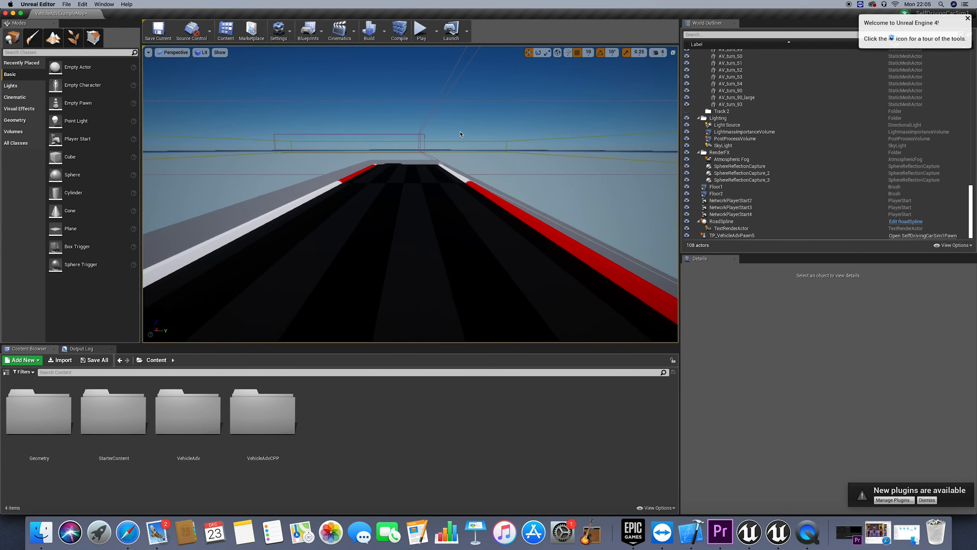
scroll(460, 134, down, 10)
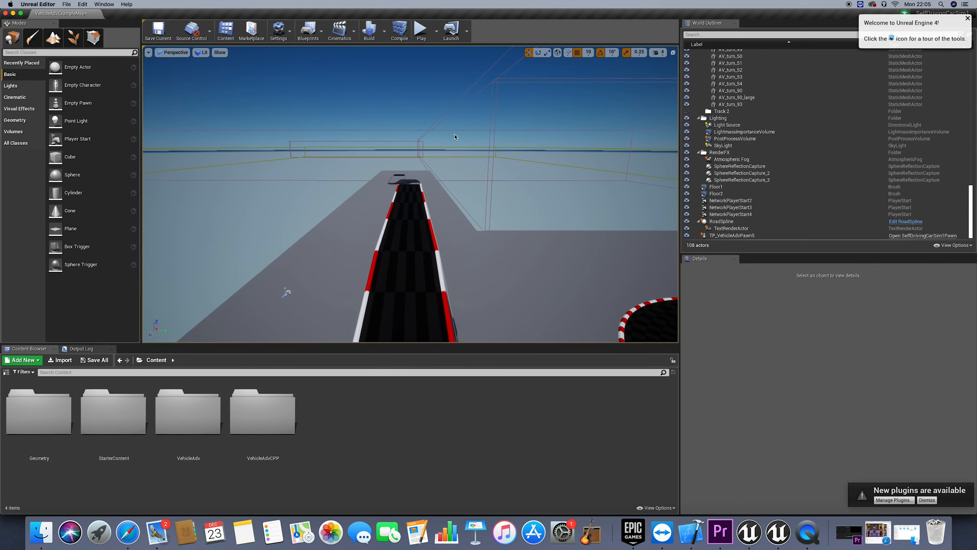
scroll(455, 136, up, 10)
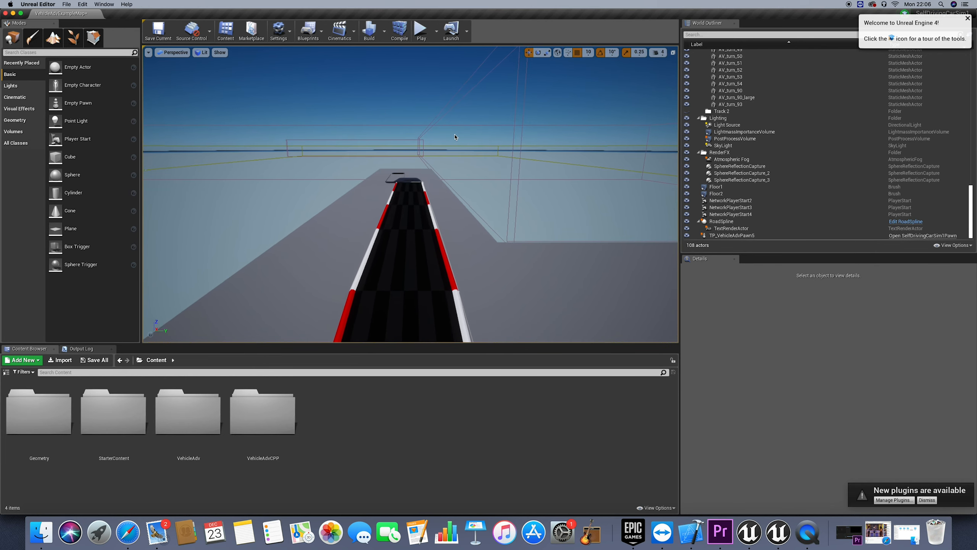
scroll(455, 136, up, 2)
key(Right)
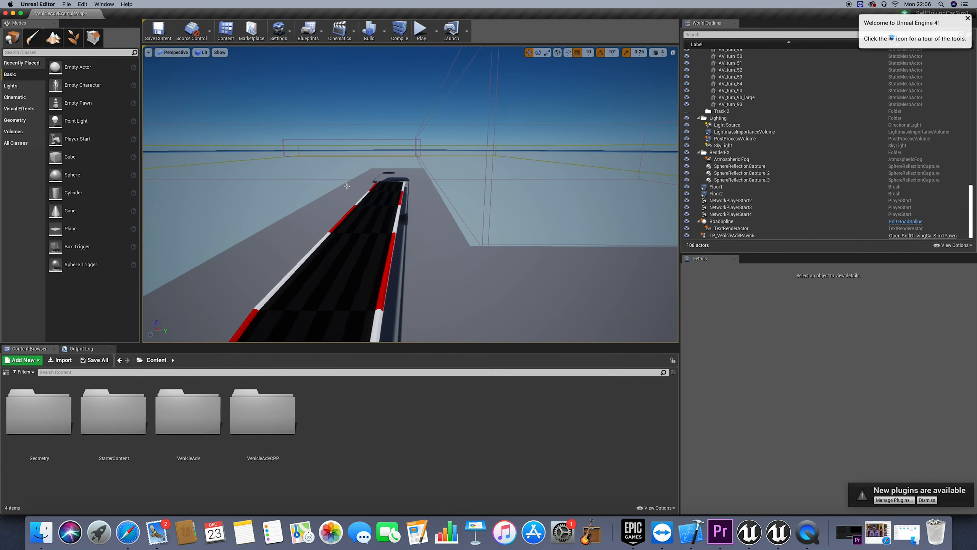
drag(306, 188, 304, 188)
right_drag(303, 189, 330, 237)
scroll(332, 238, down, 3)
scroll(331, 237, down, 5)
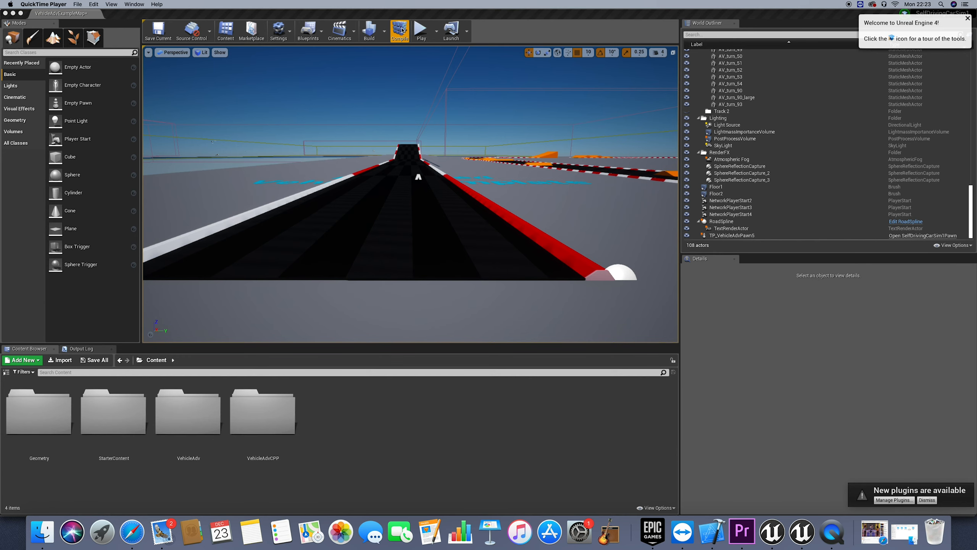
Play the level to check the car at its start position in front of the road, and stop the simulation
click(422, 31)
click(422, 31)
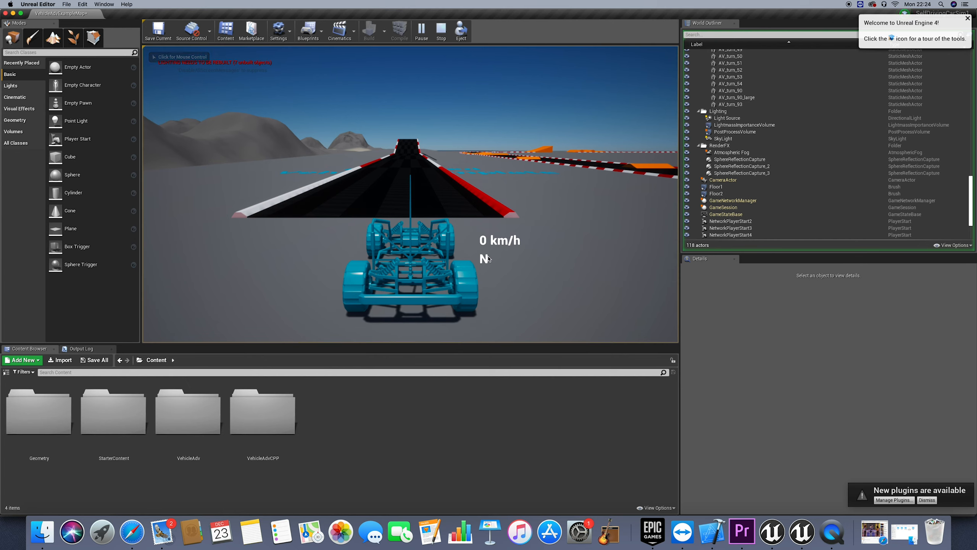
click(442, 31)
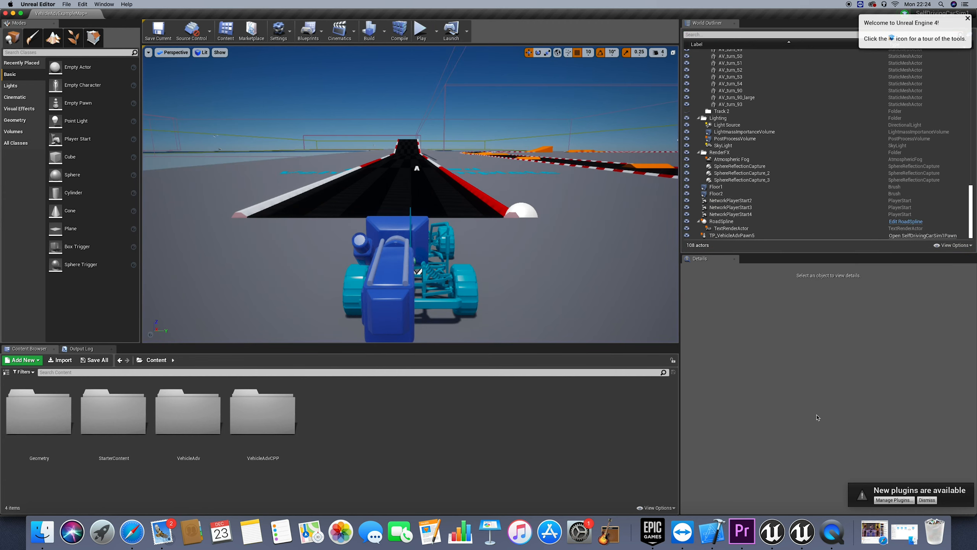
Switch to the Xcode project and collapse the SelfDrivingCarSim1 source folders and the Games group
click(721, 536)
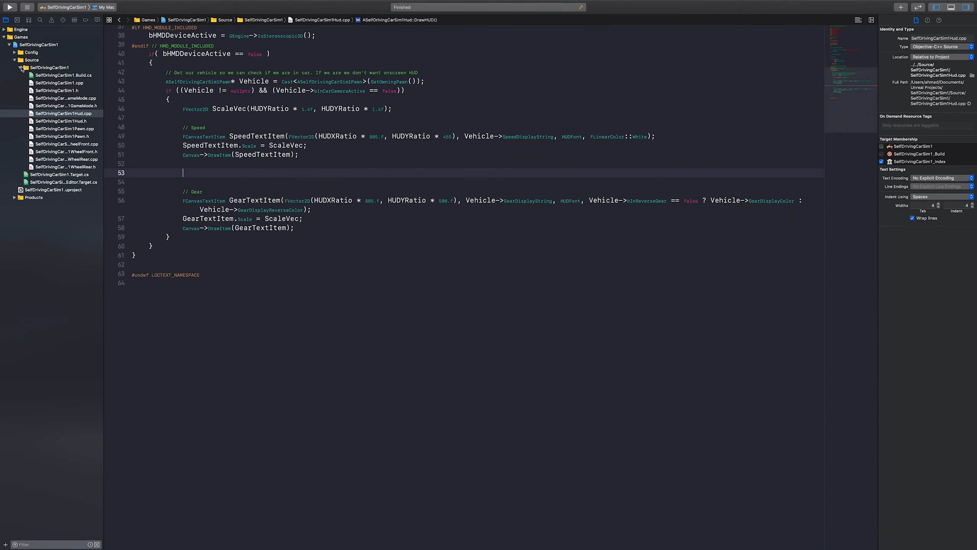
click(21, 67)
click(14, 60)
click(9, 44)
click(4, 37)
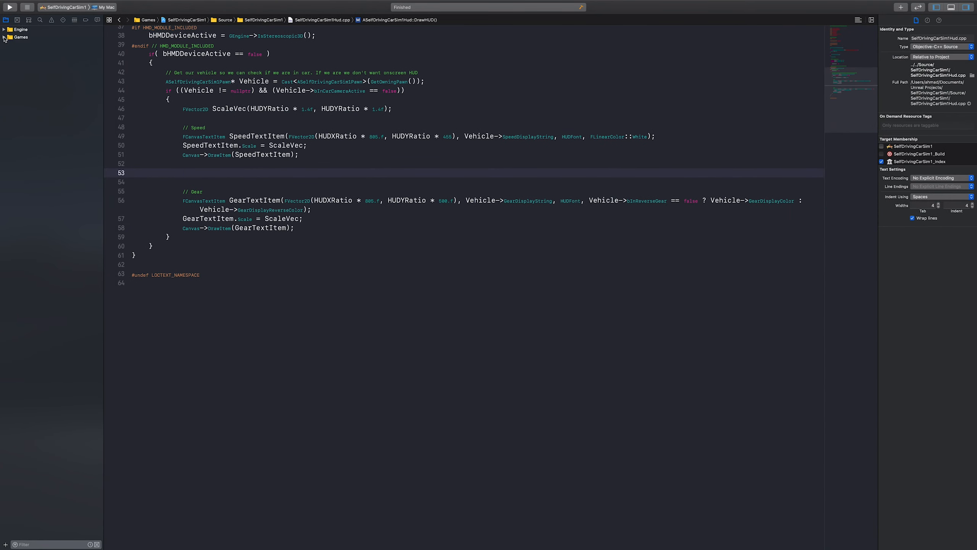
Look through the Engine group's folders, collapse it and expand the Games group to the SelfDrivingCarSim1 project
click(20, 31)
key(Right)
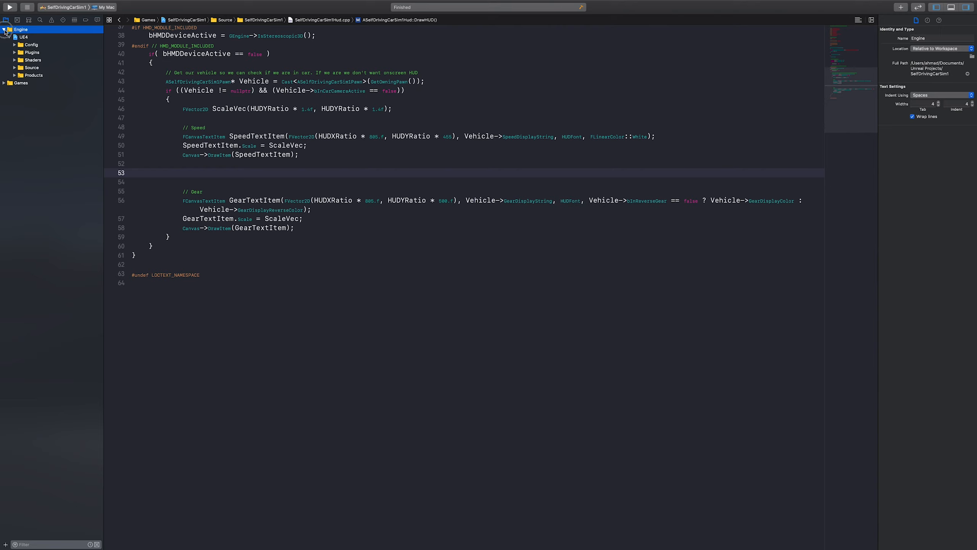
click(3, 30)
click(4, 37)
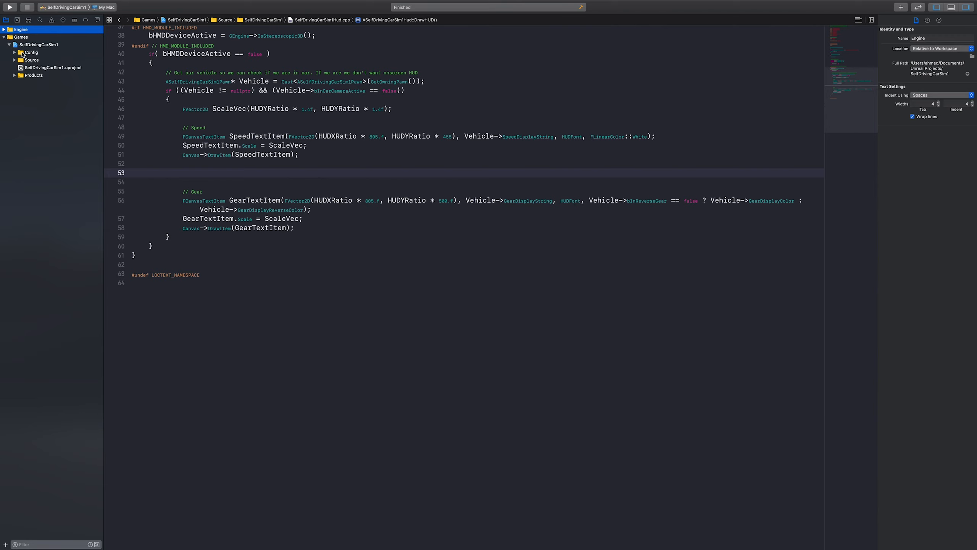
Expand the project's Source folder and its SelfDrivingCarSim1 subfolder to list the source files
click(15, 60)
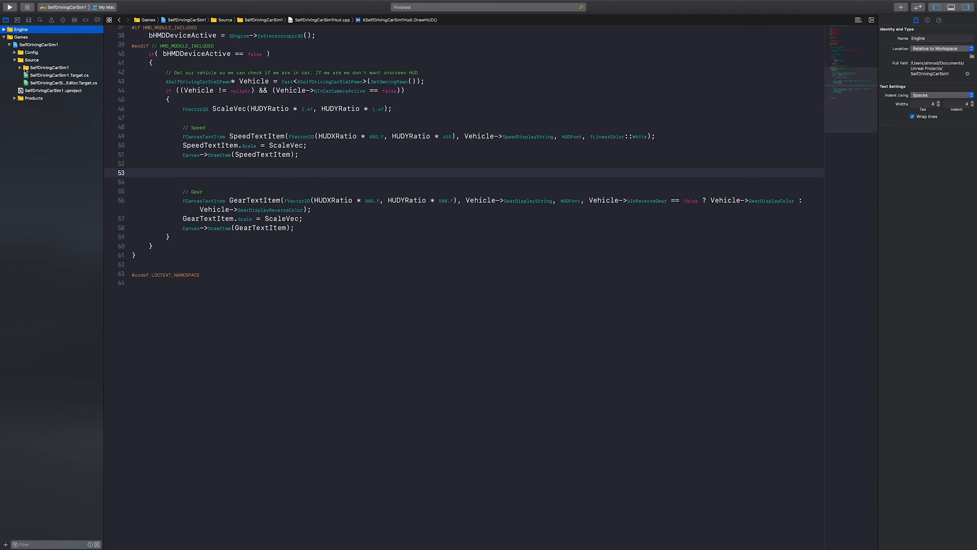
click(19, 68)
click(53, 71)
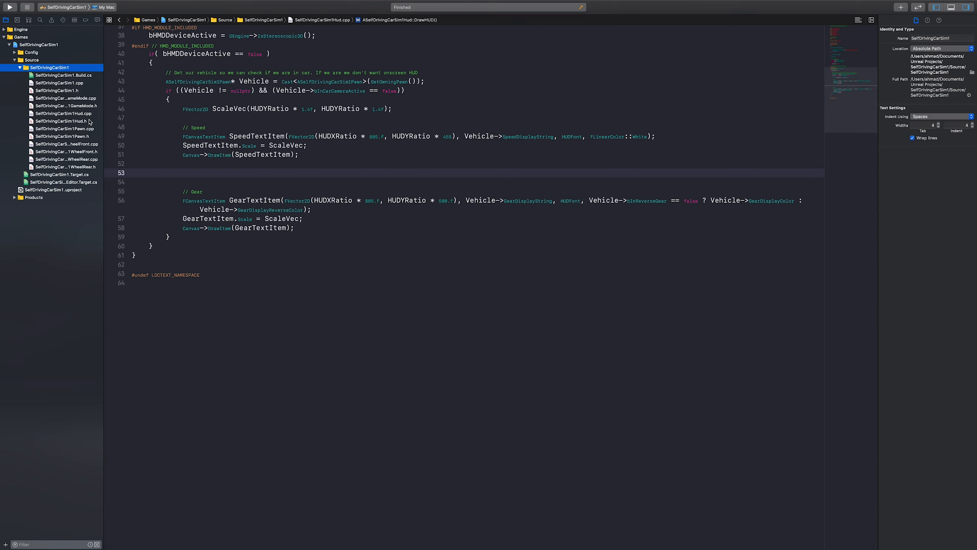
Look through SelfDrivingCarSim1Hud.h, SelfDrivingCarSim1Hud.cpp and SelfDrivingCarSim1Pawn.cpp, returning to SelfDrivingCarSim1Hud.cpp
click(61, 121)
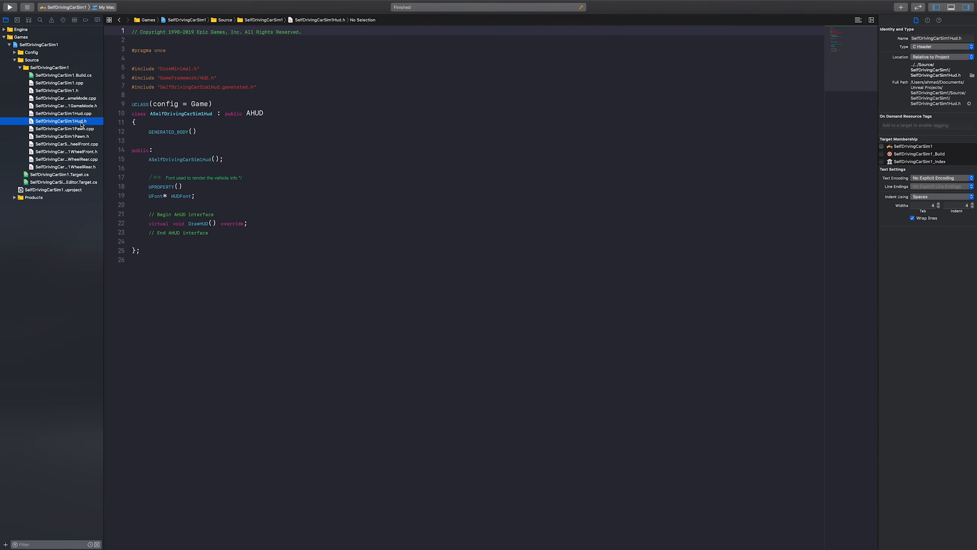
click(82, 114)
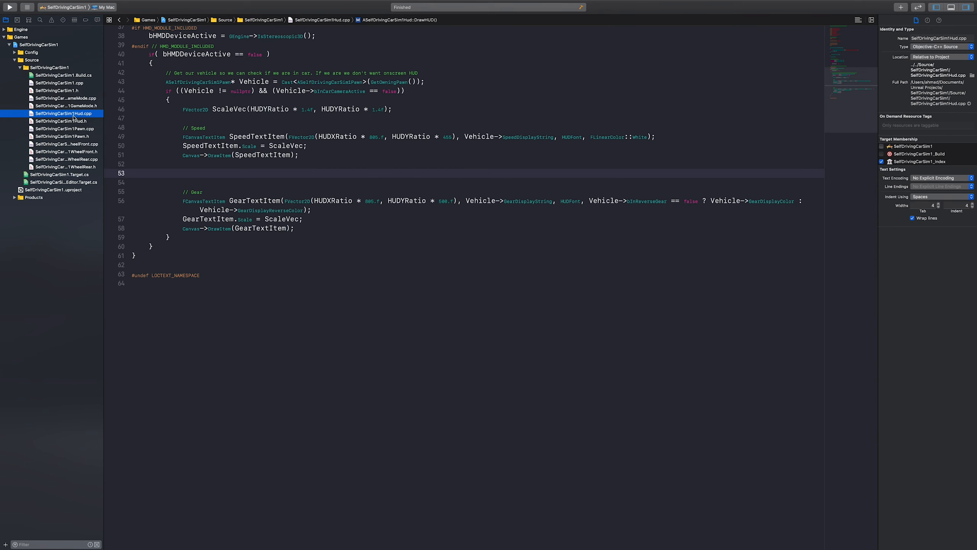
click(73, 123)
click(82, 114)
click(82, 129)
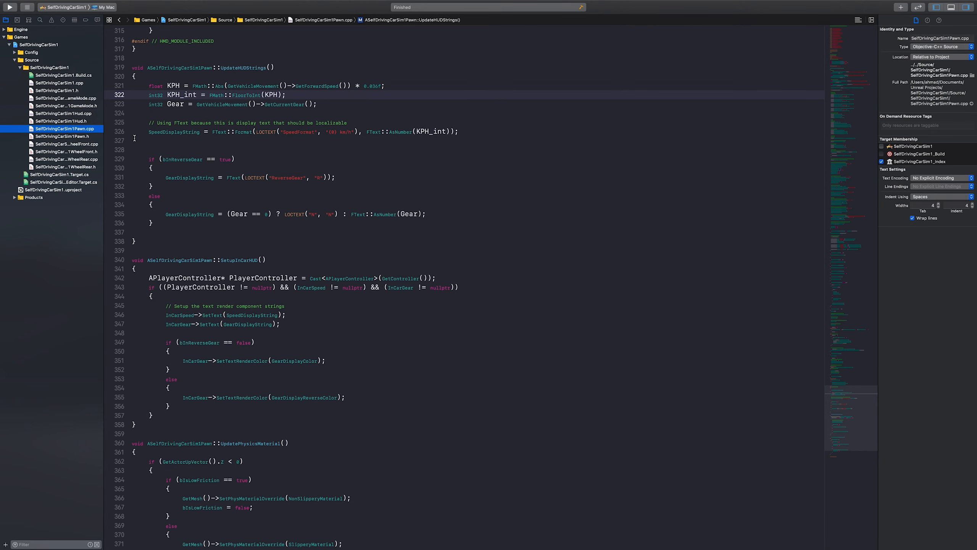
click(86, 116)
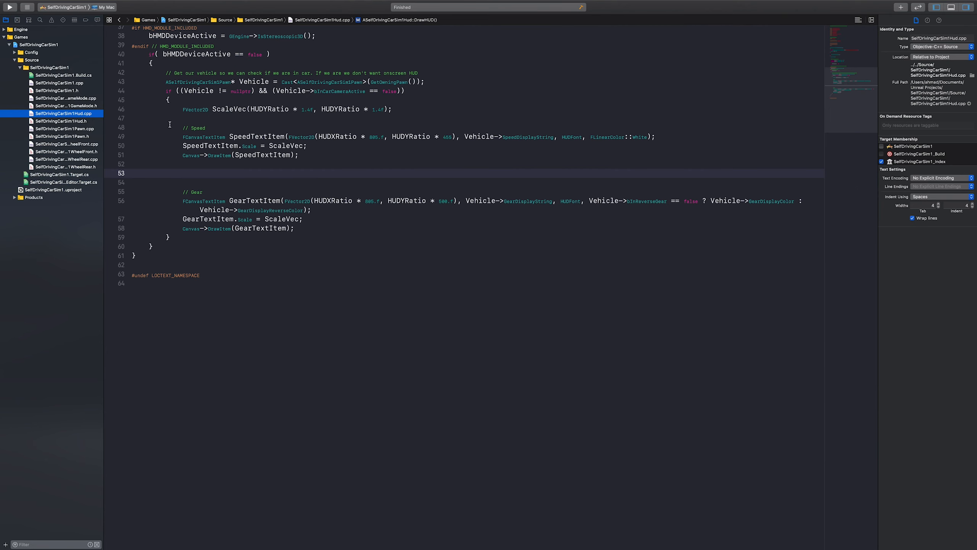
Examine the Speed and Gear text item blocks in the DrawHUD function
scroll(222, 204, up, 1)
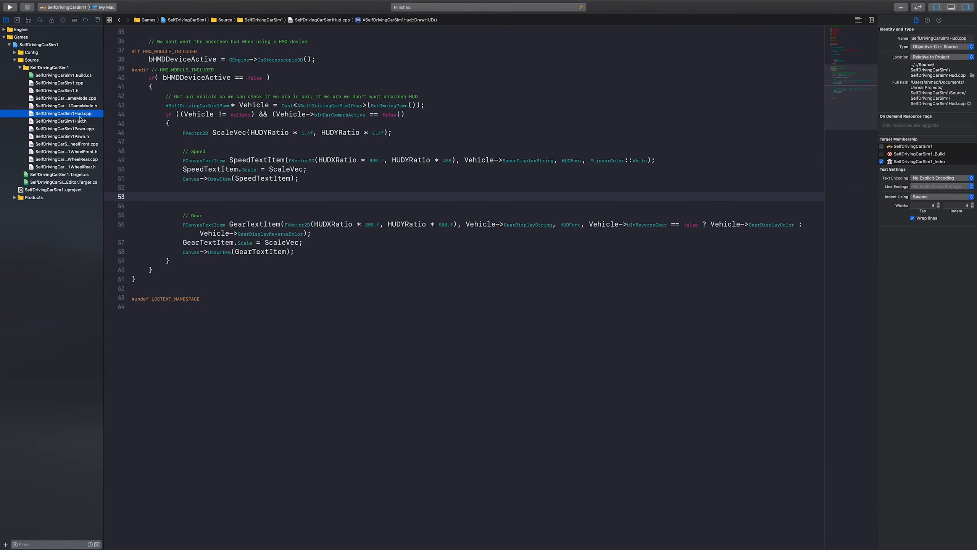
drag(310, 186, 119, 152)
drag(320, 253, 133, 215)
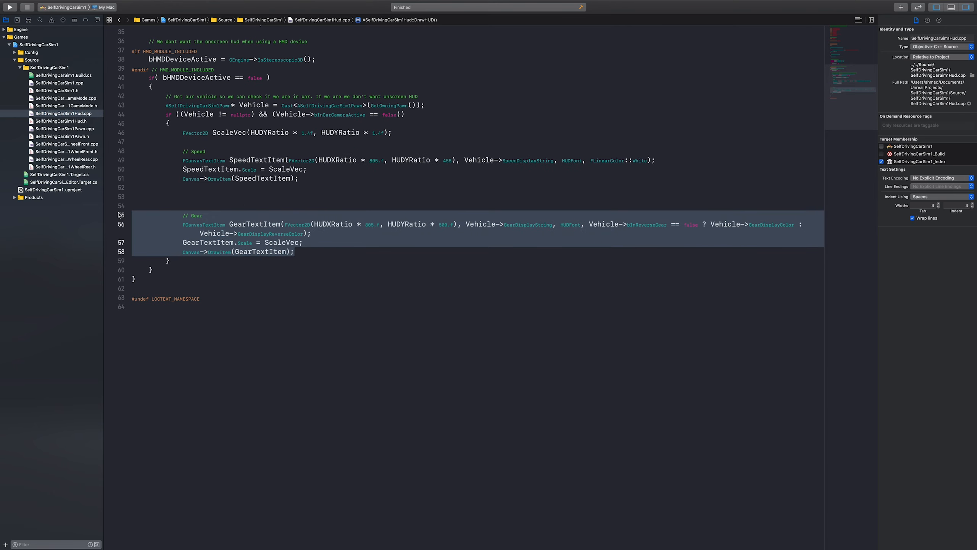
click(205, 191)
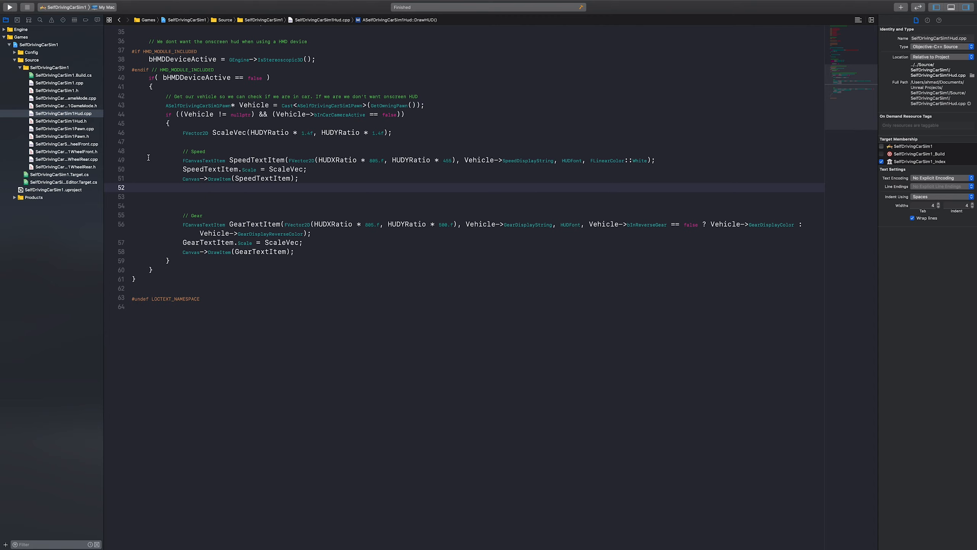
Trace the SpeedTextItem arguments in DrawHUD, from Vehicle->SpeedDisplayString back to the ASelfDrivingCarSim1Pawn declaration of Vehicle
double_click(231, 160)
scroll(273, 189, up, 2)
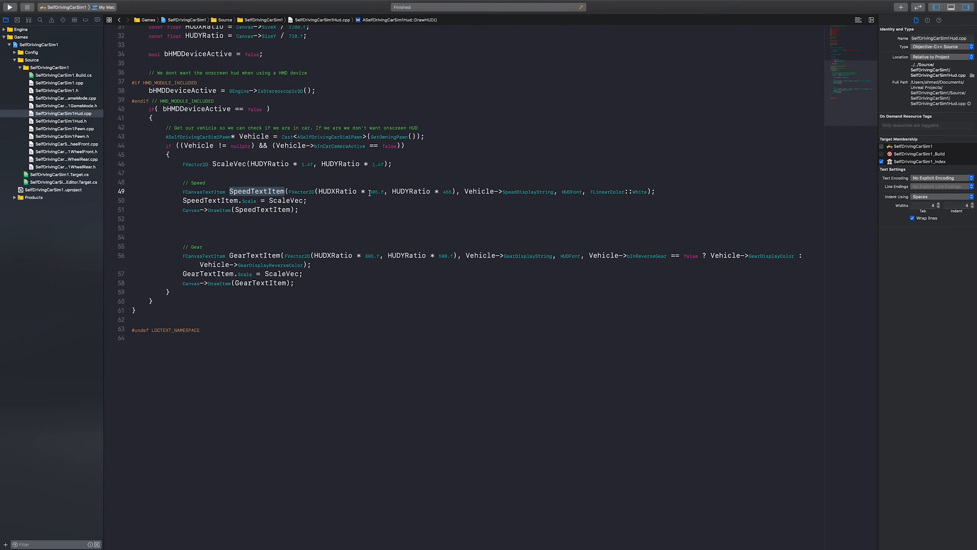
drag(464, 191, 553, 192)
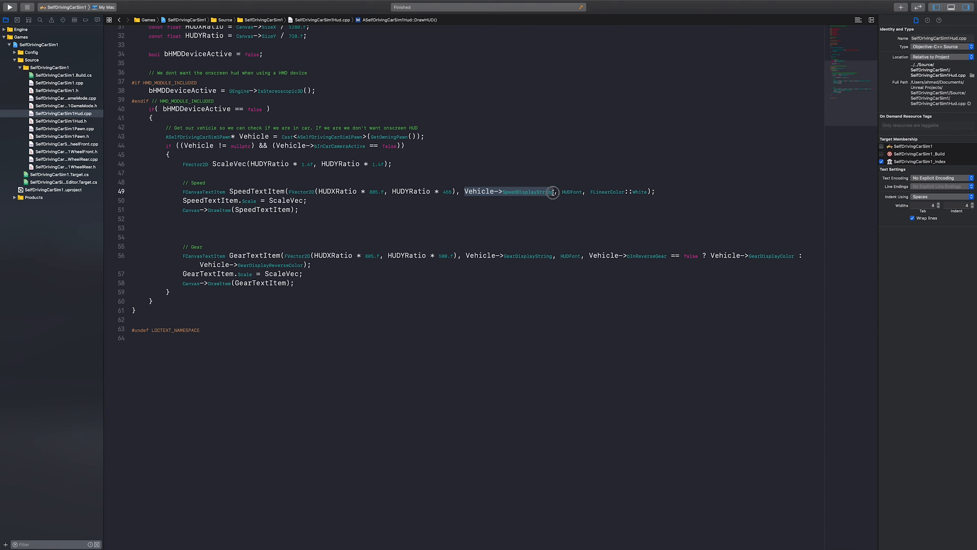
double_click(476, 192)
scroll(479, 193, up, 2)
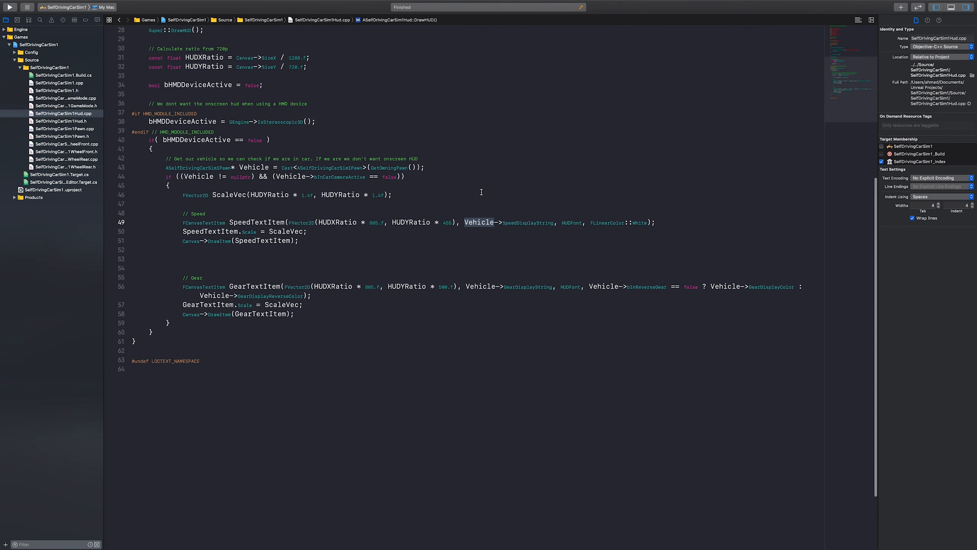
scroll(499, 253, up, 1)
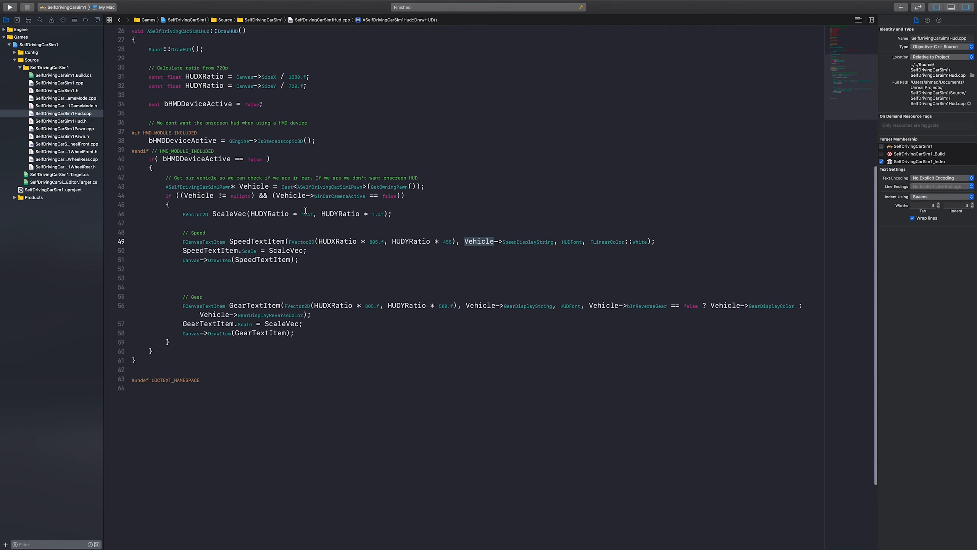
double_click(213, 187)
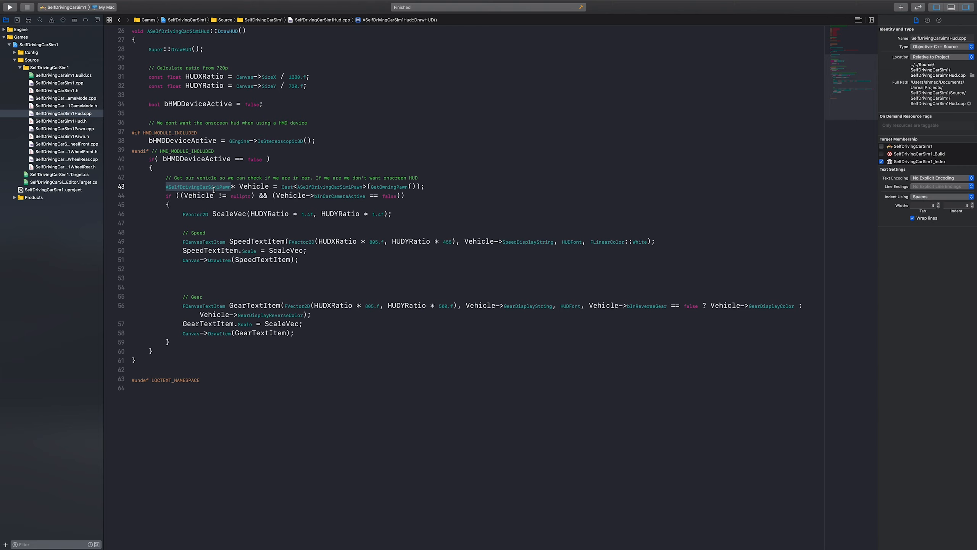
double_click(485, 242)
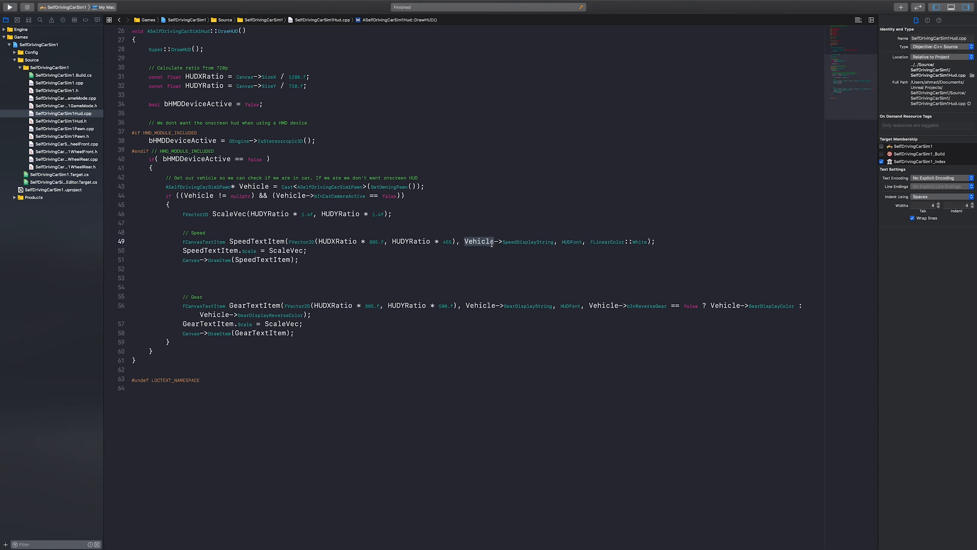
click(526, 241)
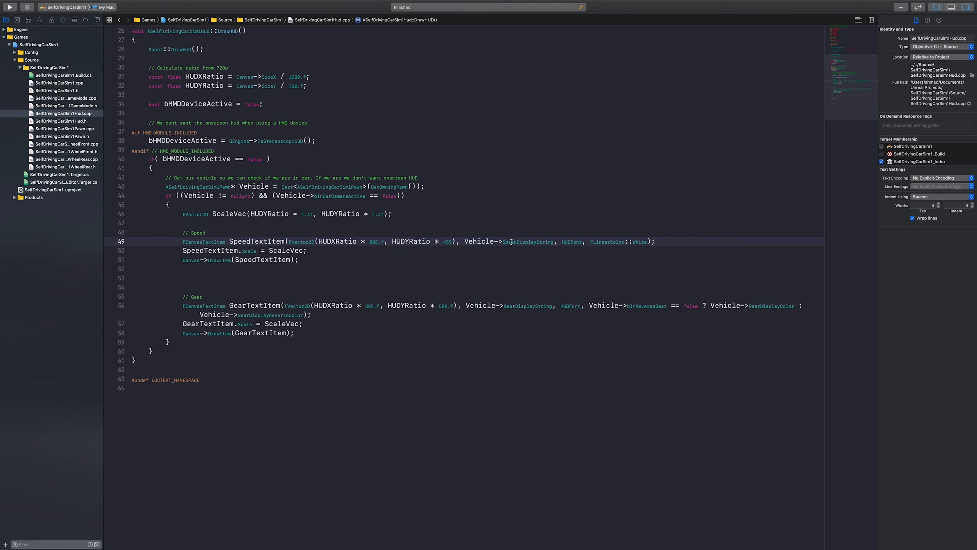
click(481, 241)
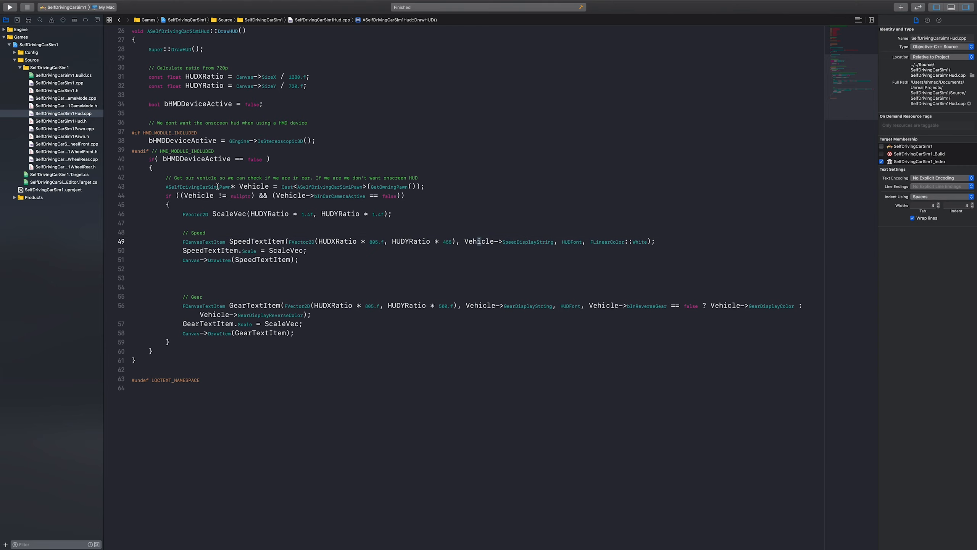
double_click(198, 187)
scroll(187, 189, up, 3)
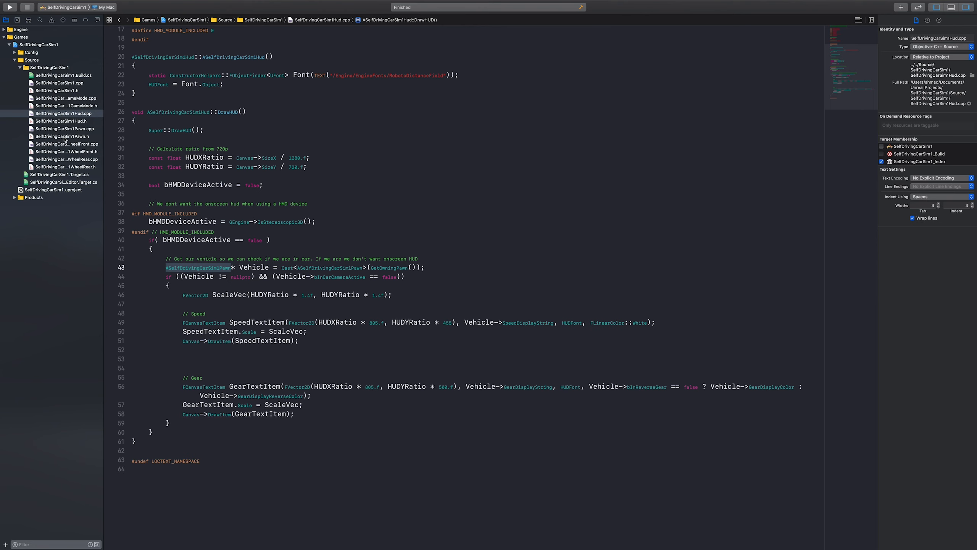
Open SelfDrivingCarSim1Pawn.h and find the SpeedDisplayString and GearDisplayString declarations
click(80, 137)
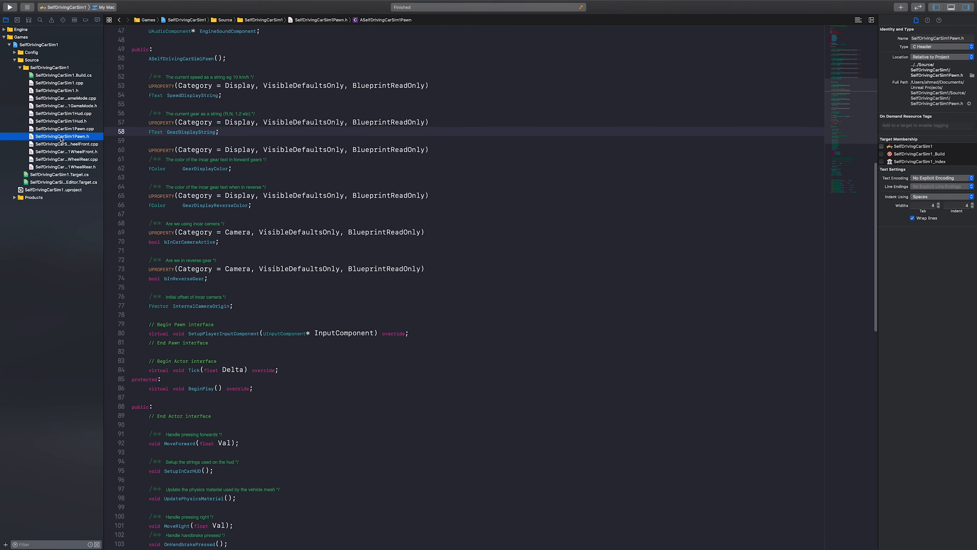
scroll(206, 219, down, 1)
scroll(206, 219, up, 4)
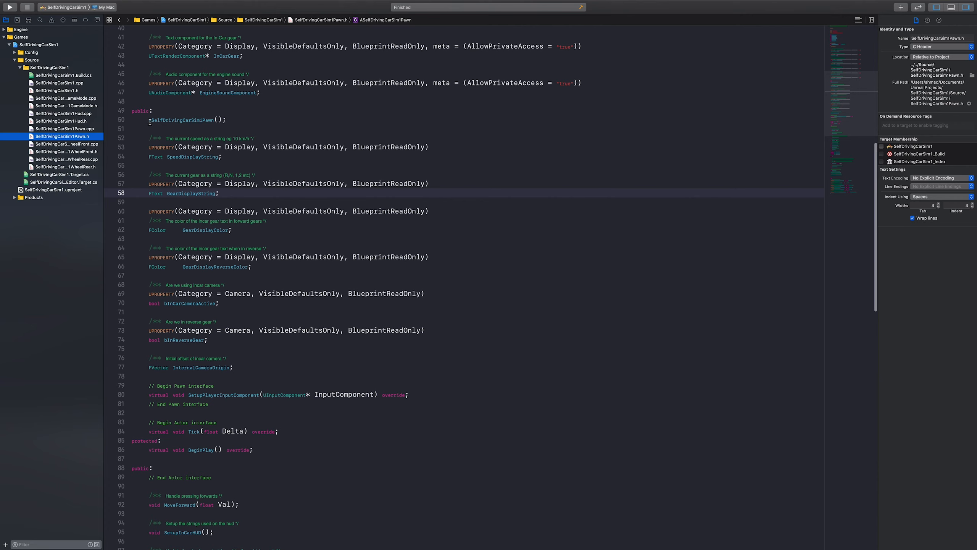
click(240, 158)
double_click(175, 157)
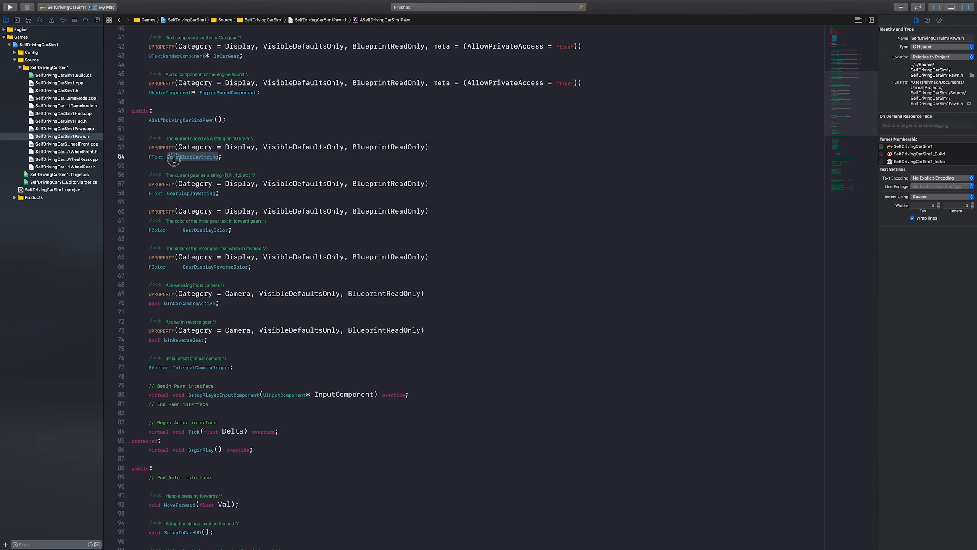
double_click(197, 194)
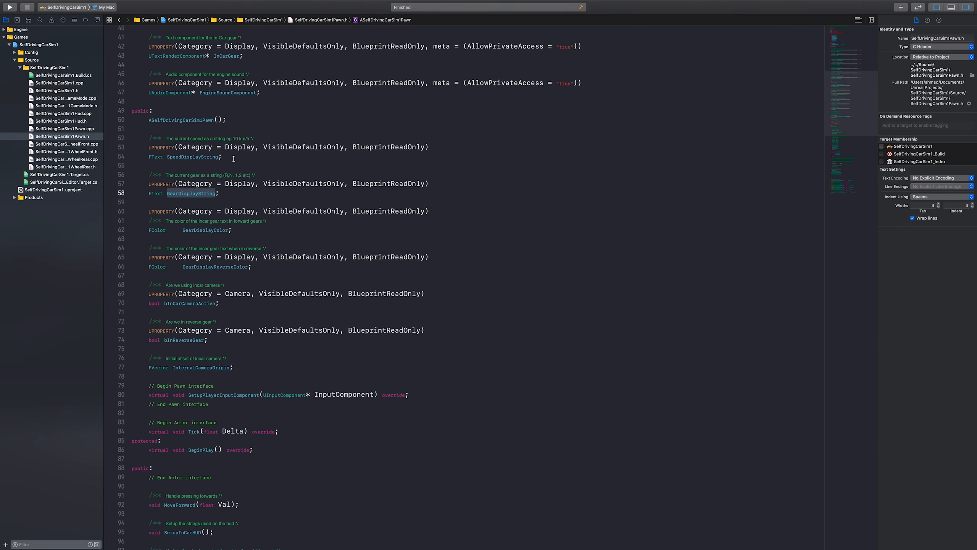
Duplicate the commented SpeedDisplayString property declaration directly below the original, separated by a blank line
drag(233, 159, 83, 142)
key(super+c)
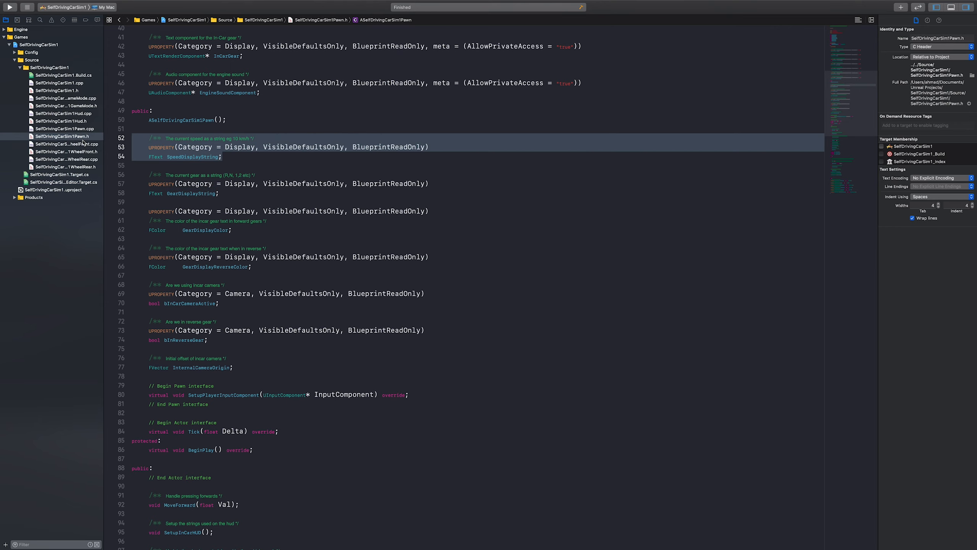
click(139, 166)
key(Return)
key(Up)
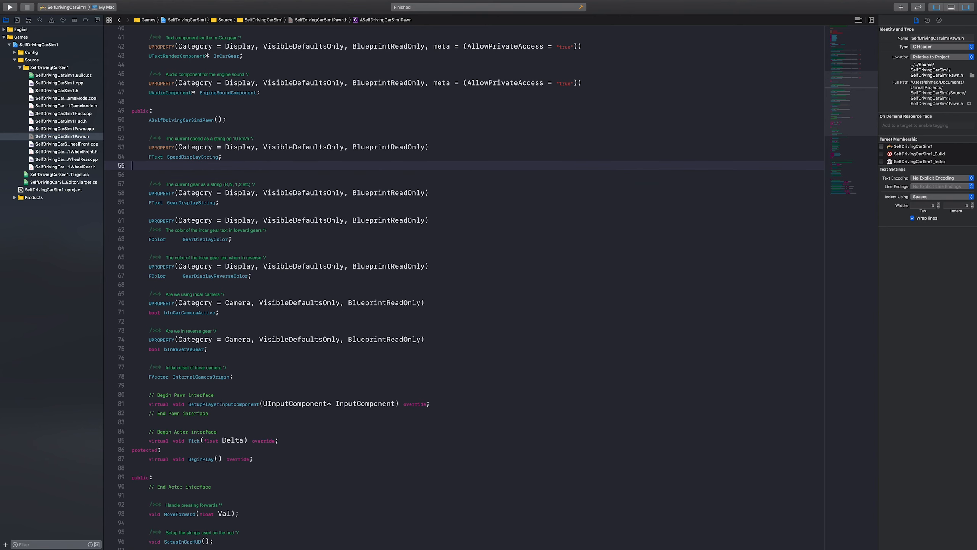
key(super+v)
click(245, 157)
key(Return)
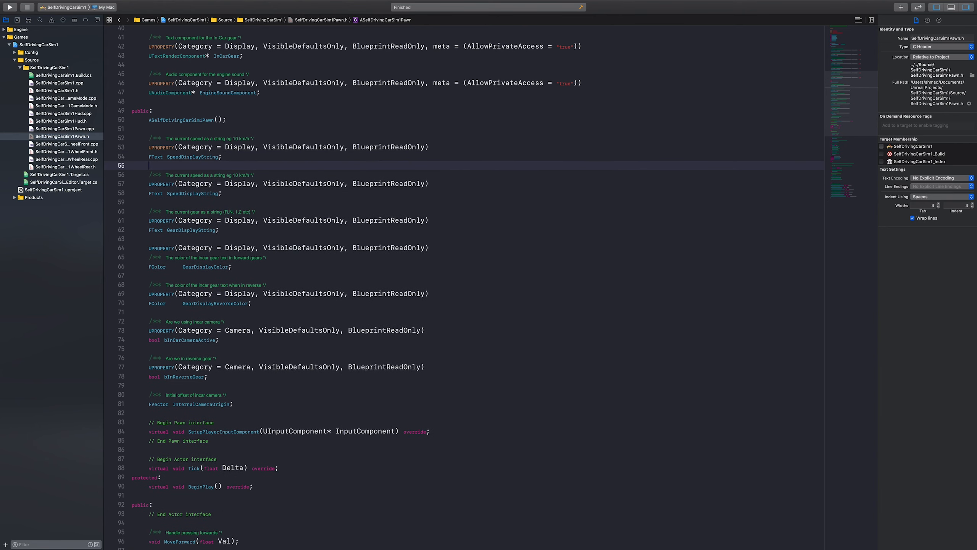
Rename the variable in the duplicated declaration to SpeedErrorDisplayString
click(185, 193)
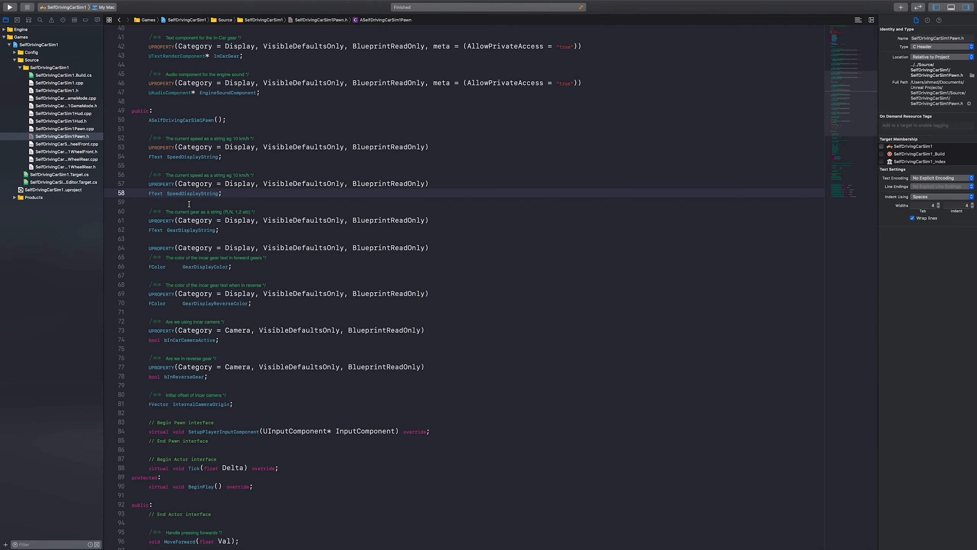
text(Error)
scroll(169, 189, up, 1)
Change the UPROPERTY category of SpeedErrorDisplayString to Control
double_click(162, 187)
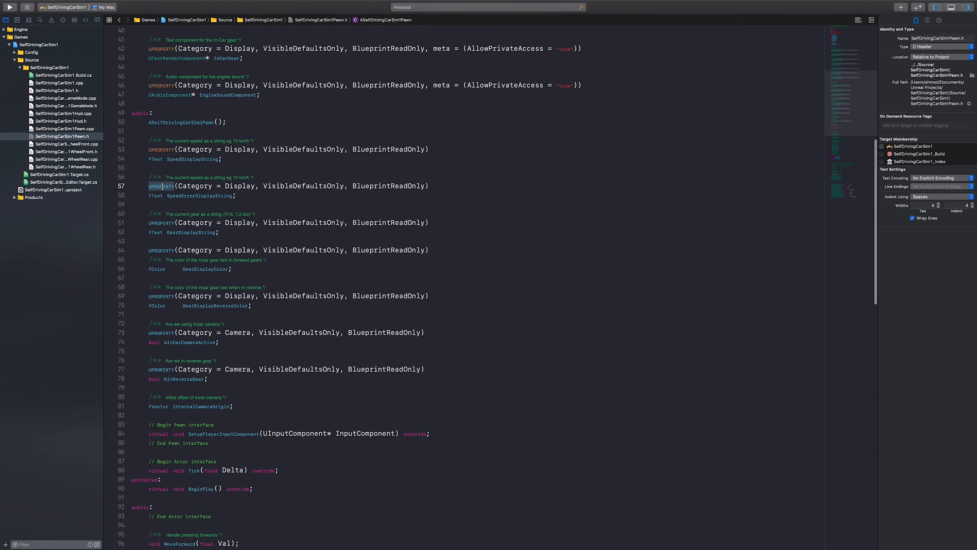
scroll(162, 187, down, 1)
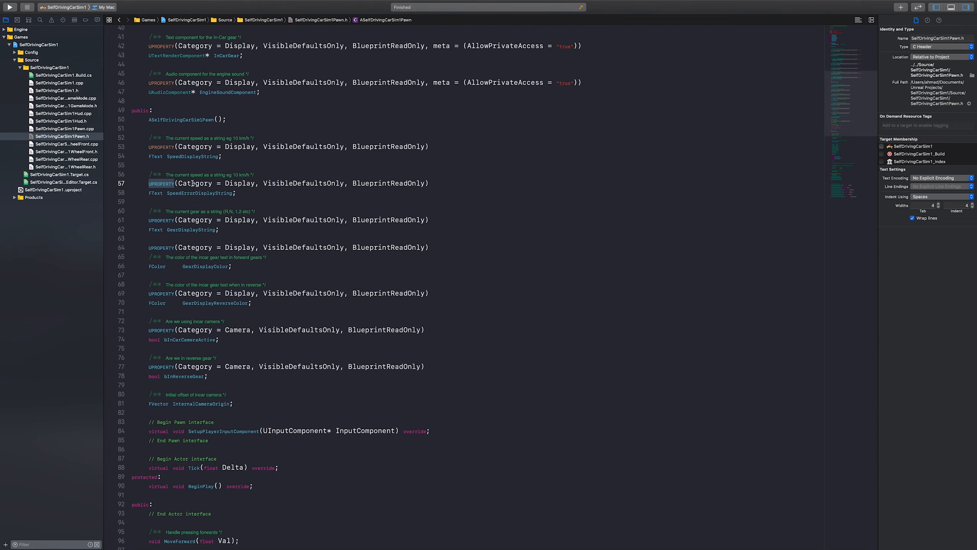
double_click(193, 184)
double_click(248, 183)
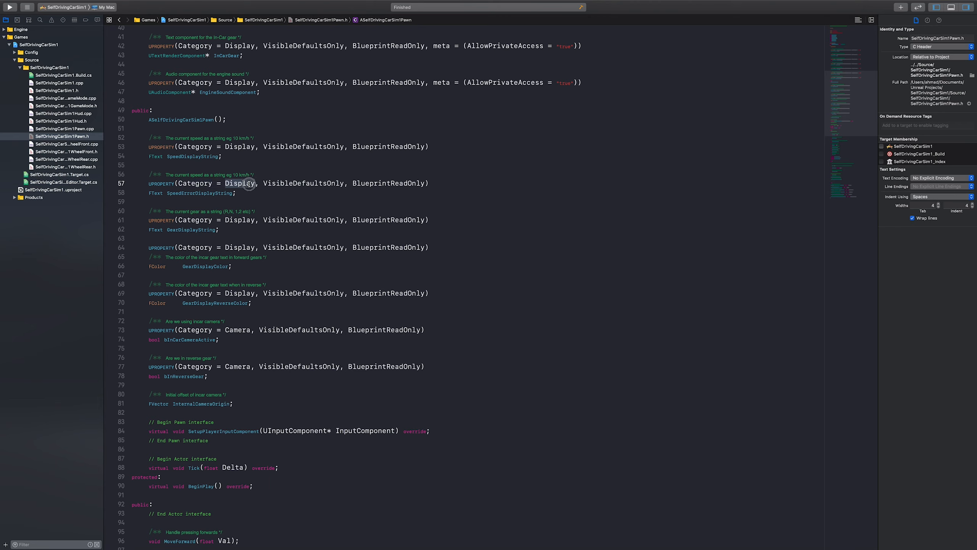
text(Con)
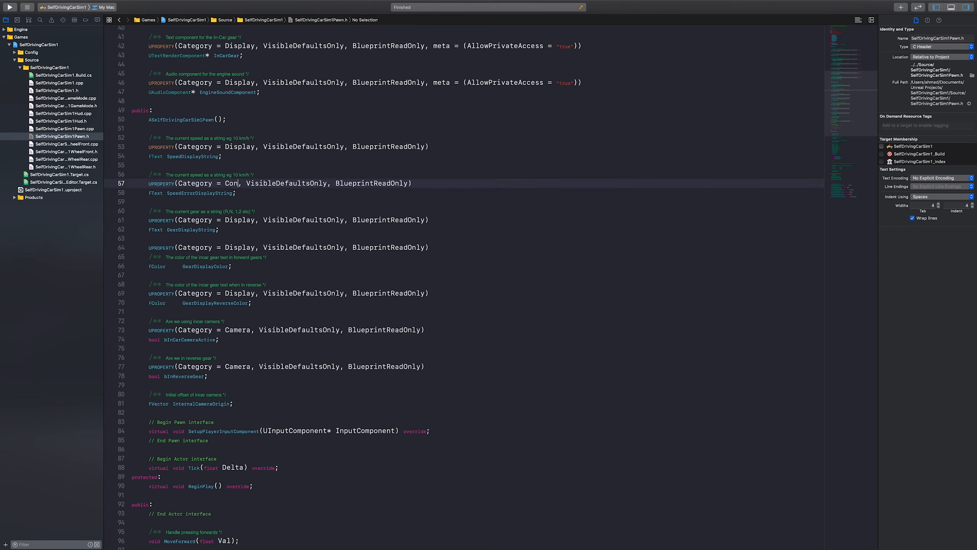
text(trol)
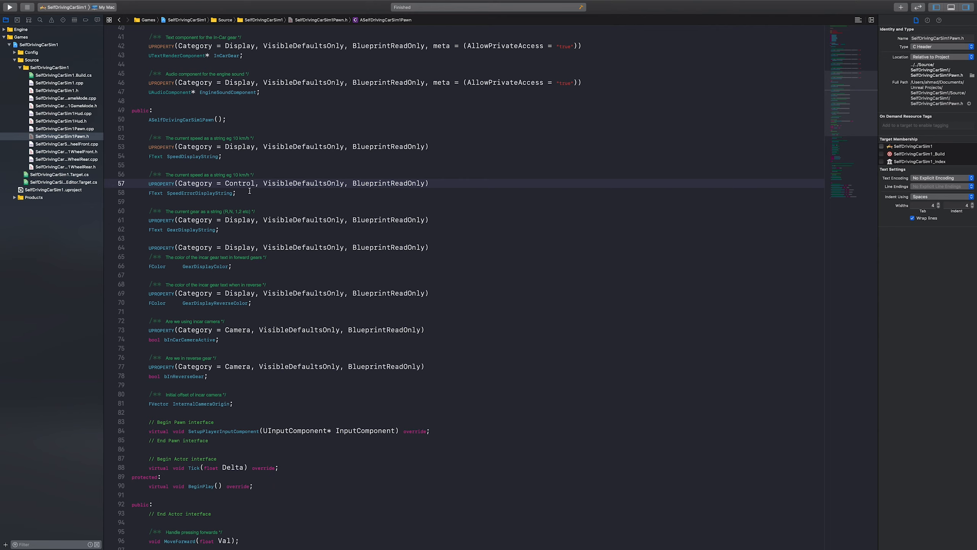
Check the new property's BlueprintReadOnly specifier and name against SpeedDisplayString, and open SelfDrivingCarSim1Pawn.cpp at UpdateHUDStrings
double_click(395, 184)
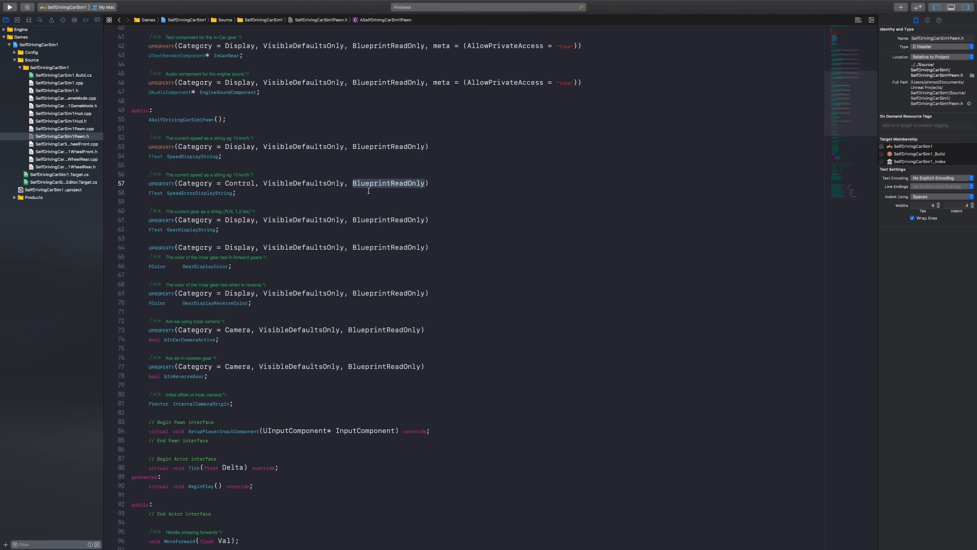
double_click(193, 193)
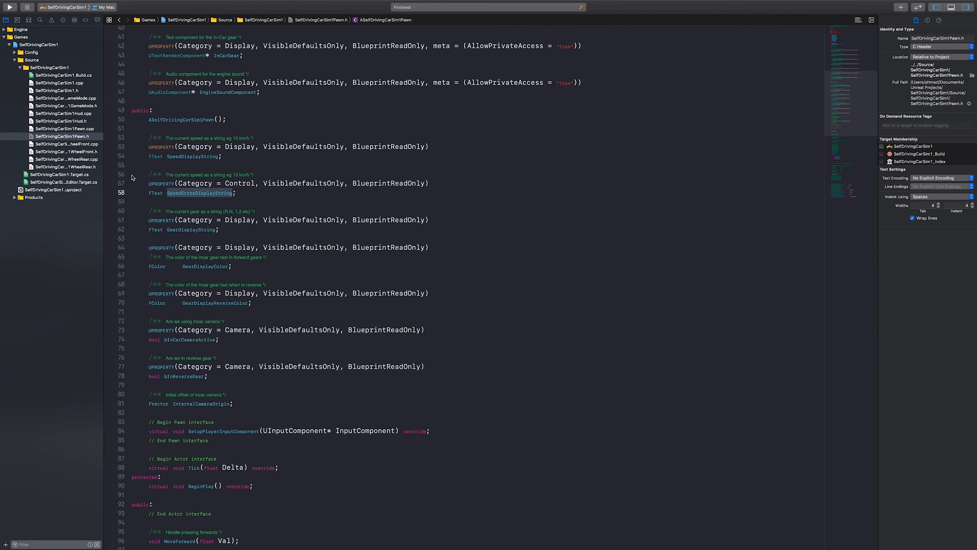
double_click(187, 157)
key(super+c)
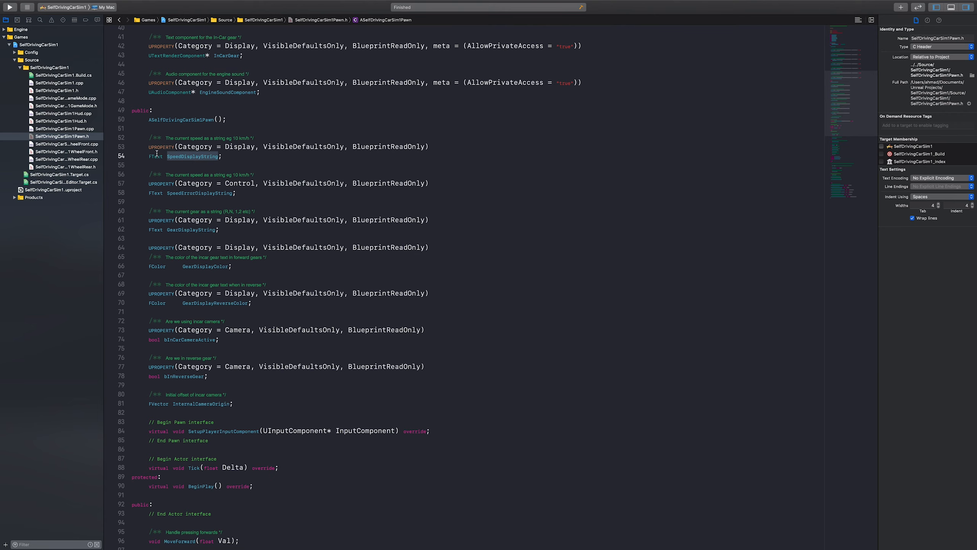
click(96, 130)
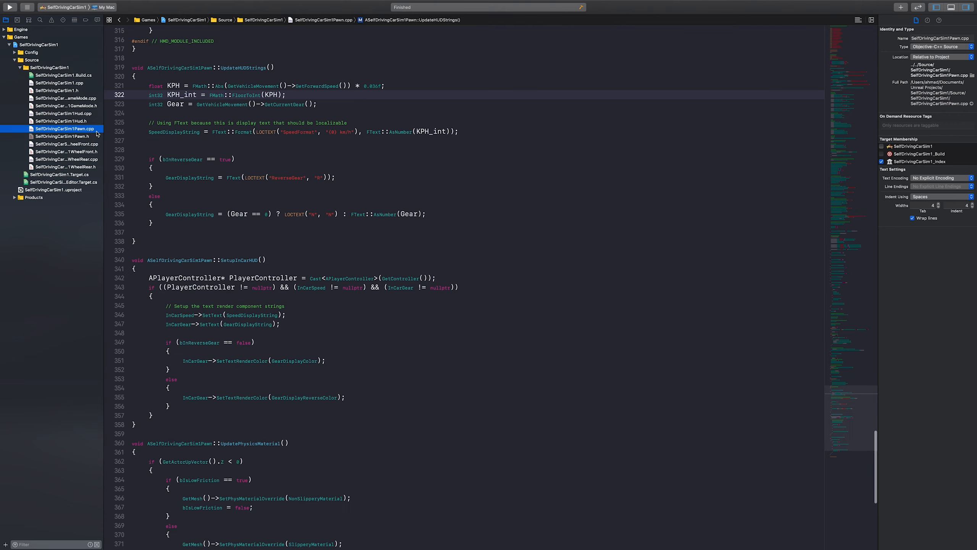
Search SelfDrivingCarSim1Pawn.cpp for the places where SpeedDisplayString is used
key(super+f)
key(super+v)
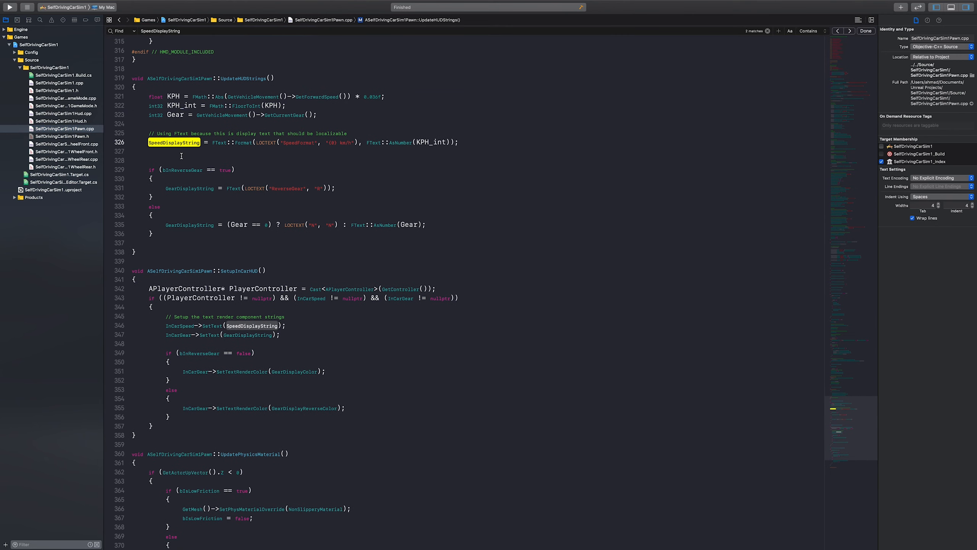
scroll(210, 212, up, 3)
key(Return)
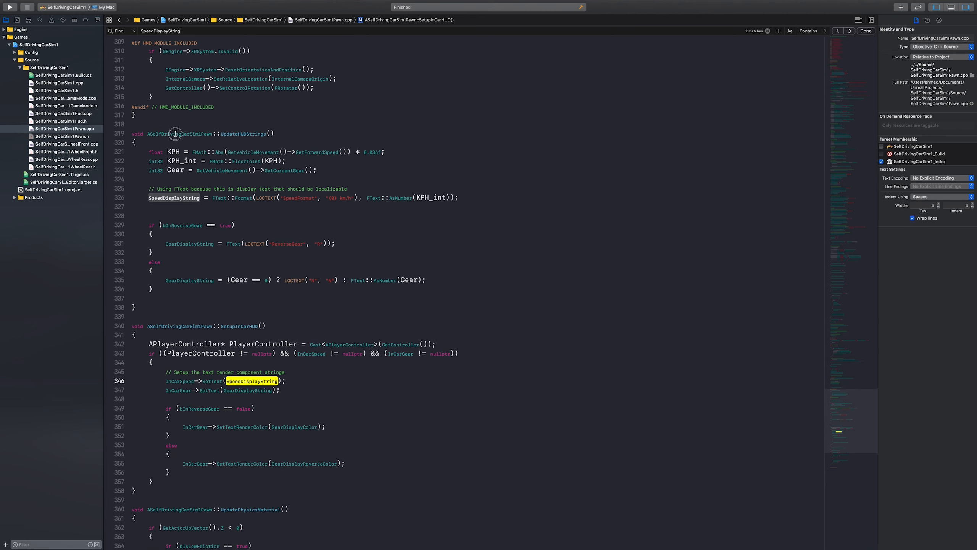
Examine the UpdateHUDStrings function of ASelfDrivingCarSim1Pawn, in particular how KPH, KPH_int and Gear are computed from the vehicle movement
double_click(237, 134)
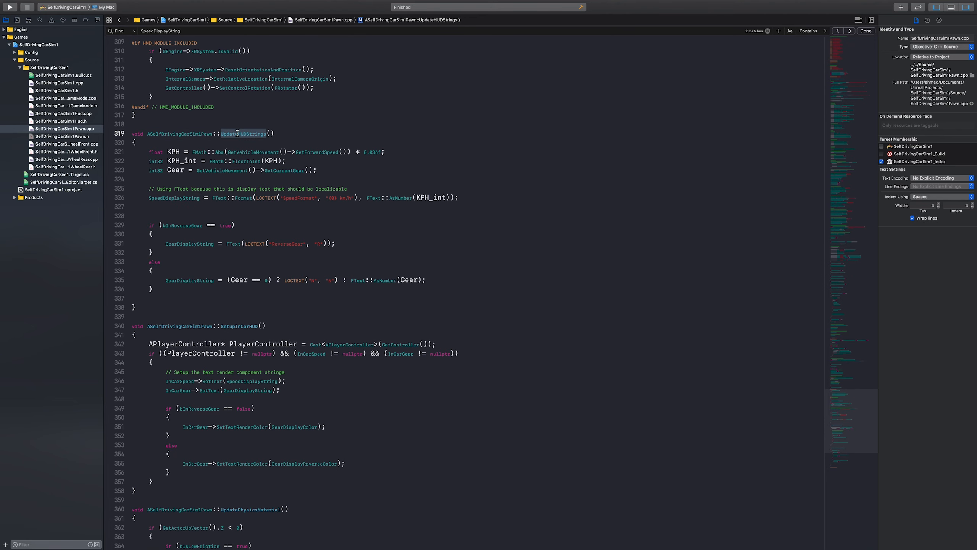
double_click(186, 134)
scroll(187, 142, up, 1)
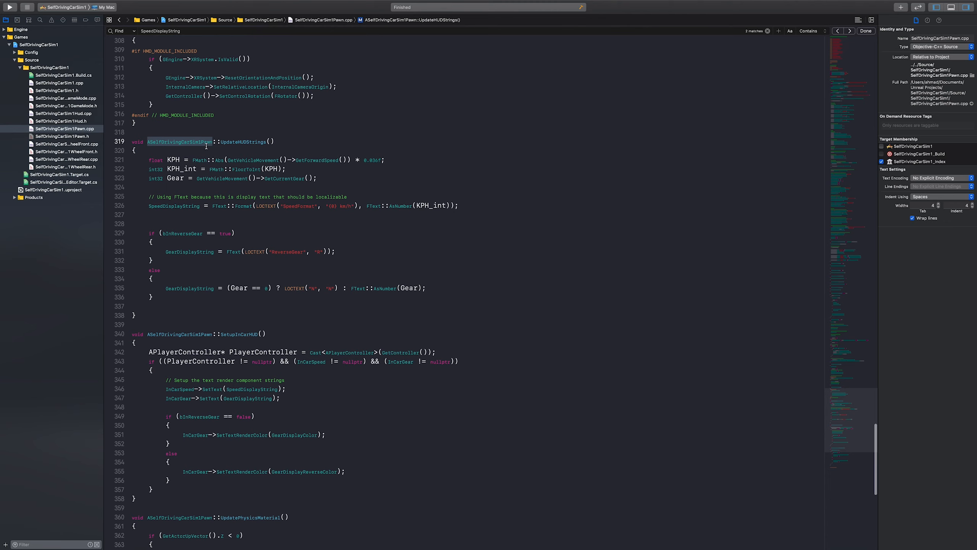
double_click(230, 142)
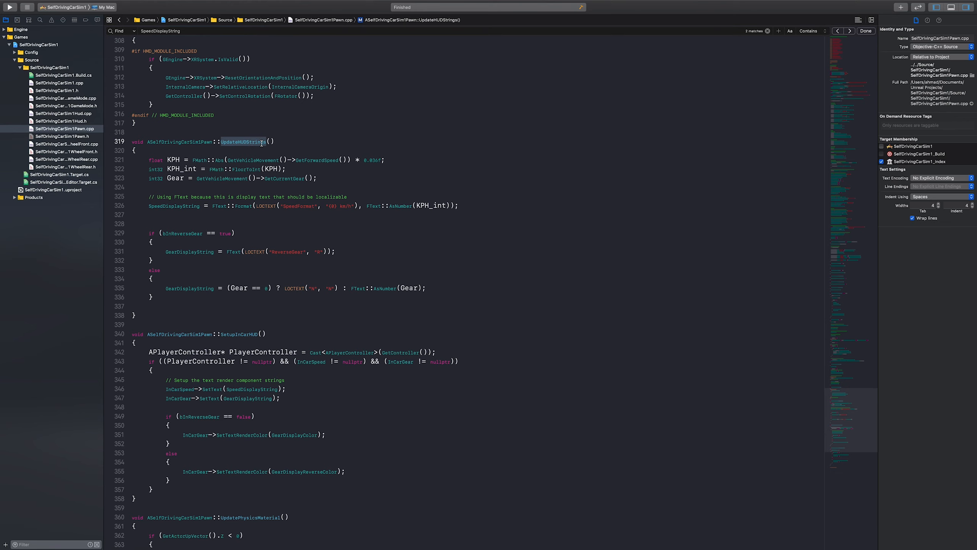
drag(150, 160, 414, 162)
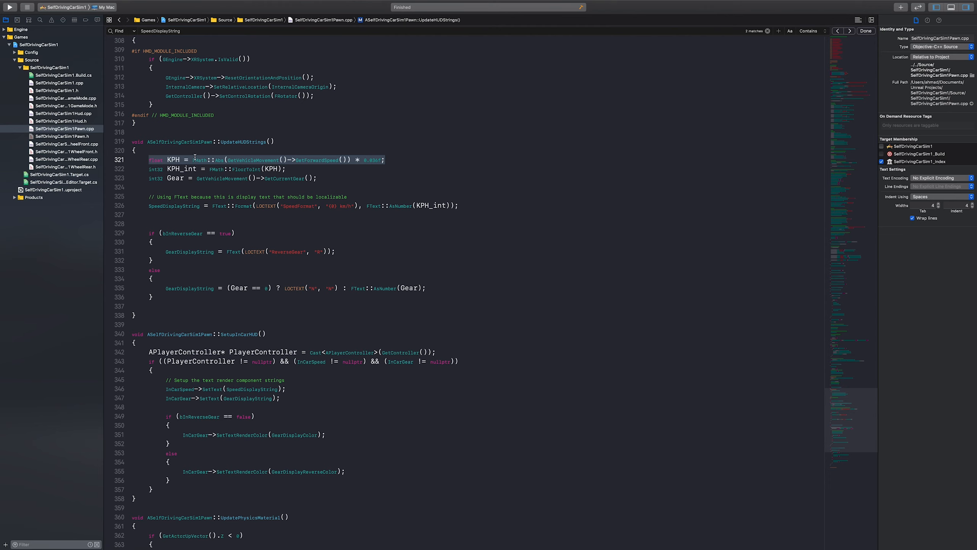
double_click(257, 160)
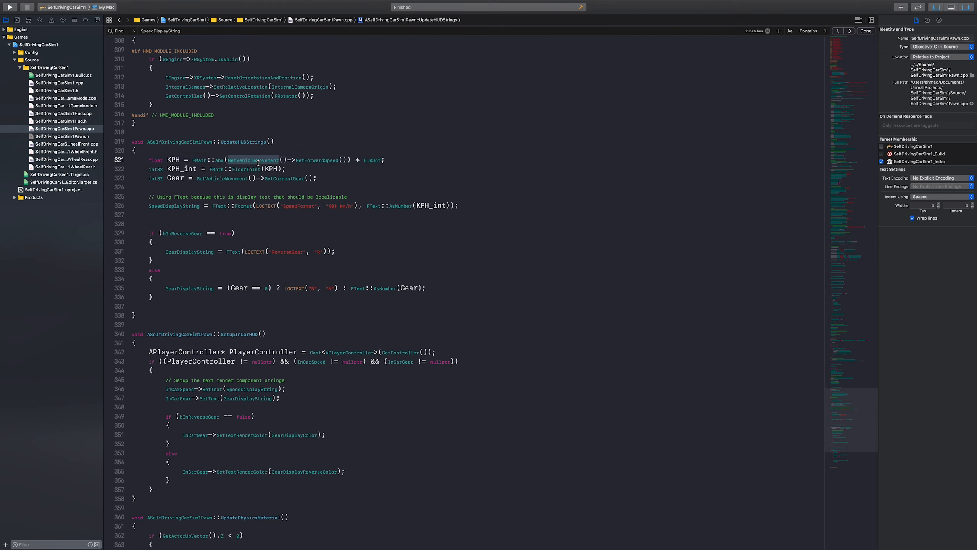
double_click(319, 160)
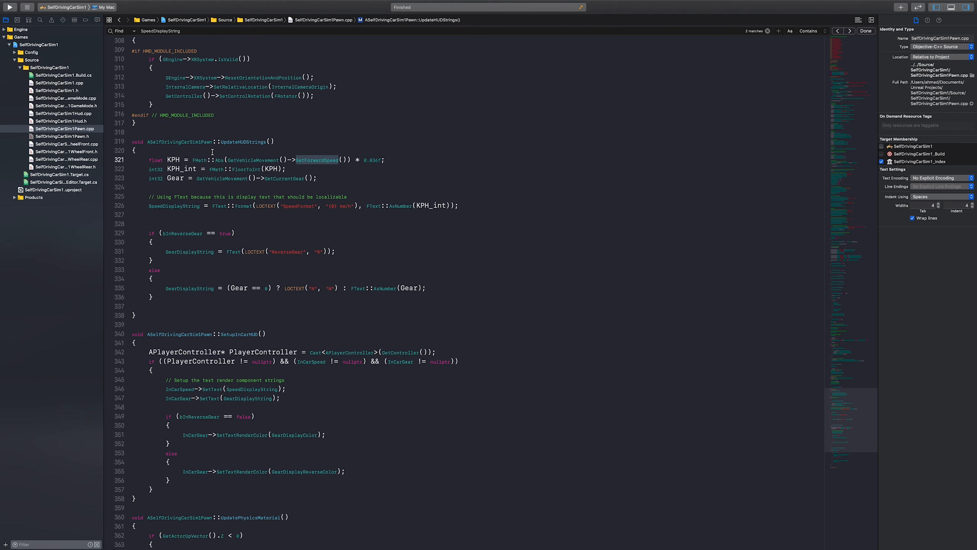
double_click(173, 159)
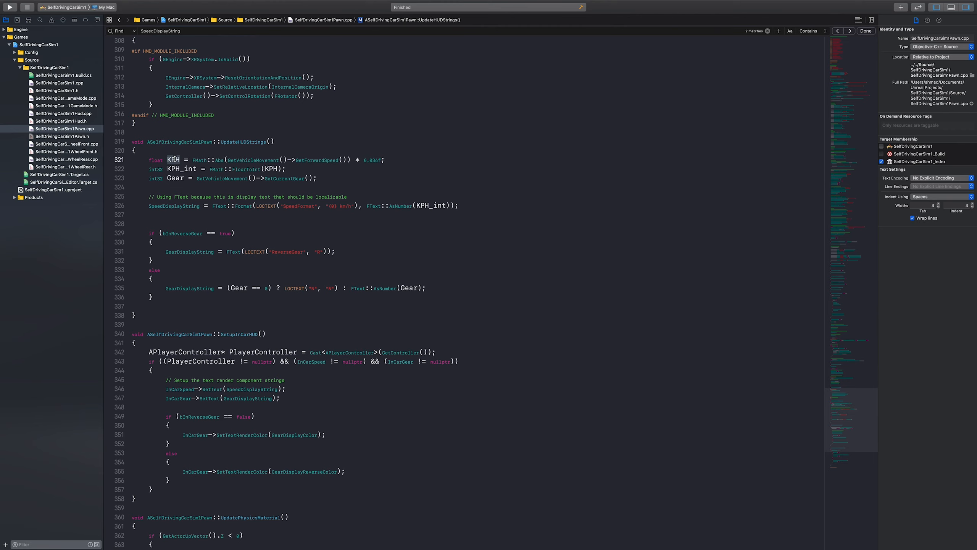
double_click(181, 169)
click(167, 178)
Declare a float variable Target_KPH with the value 30 below the Gear line in UpdateHUDStrings, separated by a blank line
click(332, 178)
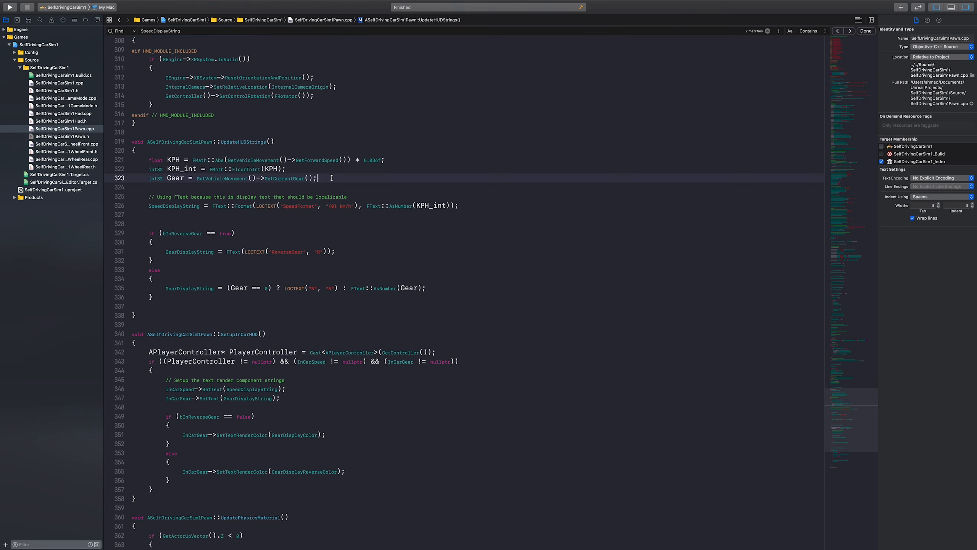
key(Return)
key(Return)
text(f)
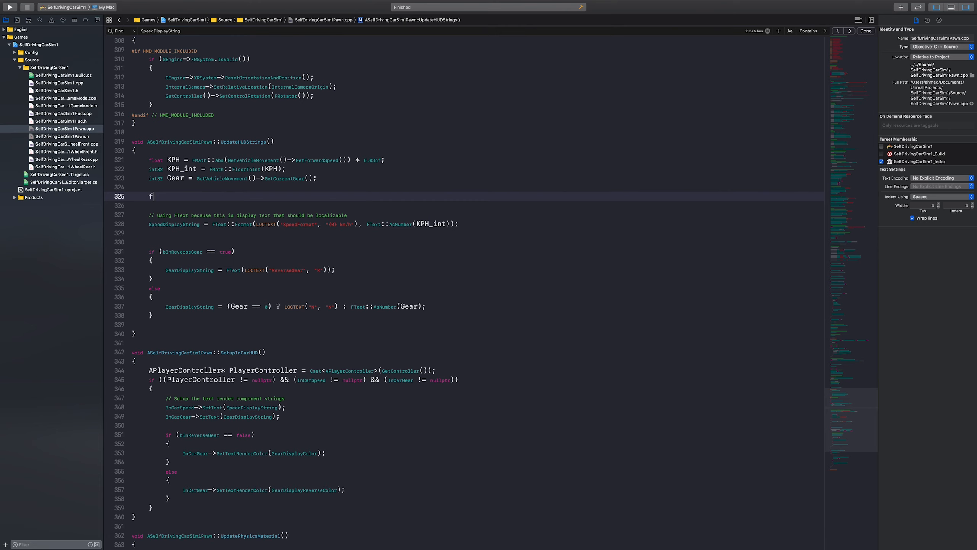
text(loat Target_KPH = 30)
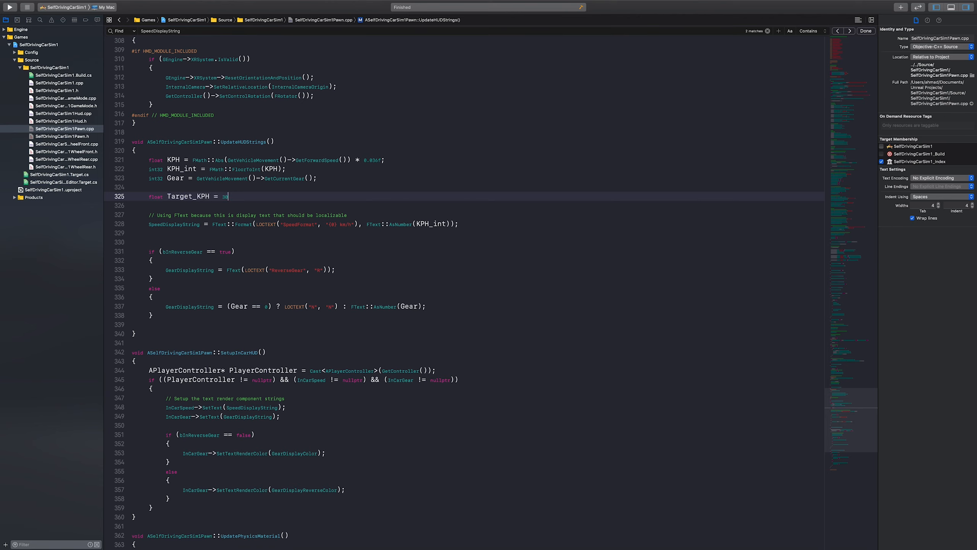